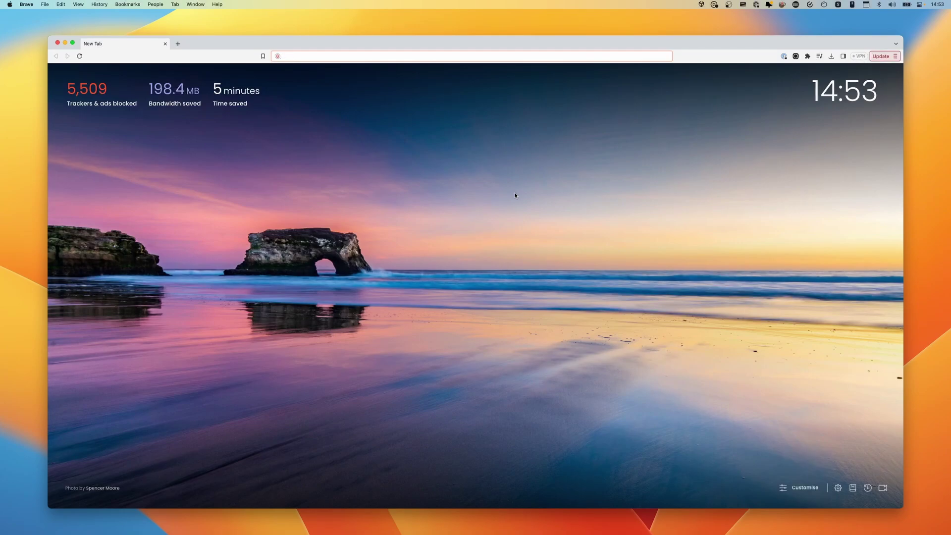
Step: Download the macOS build of Godot Engine 4.1.1 from godotengine.org into the Downloads folder and close the browser window
text(godo)
key(Return)
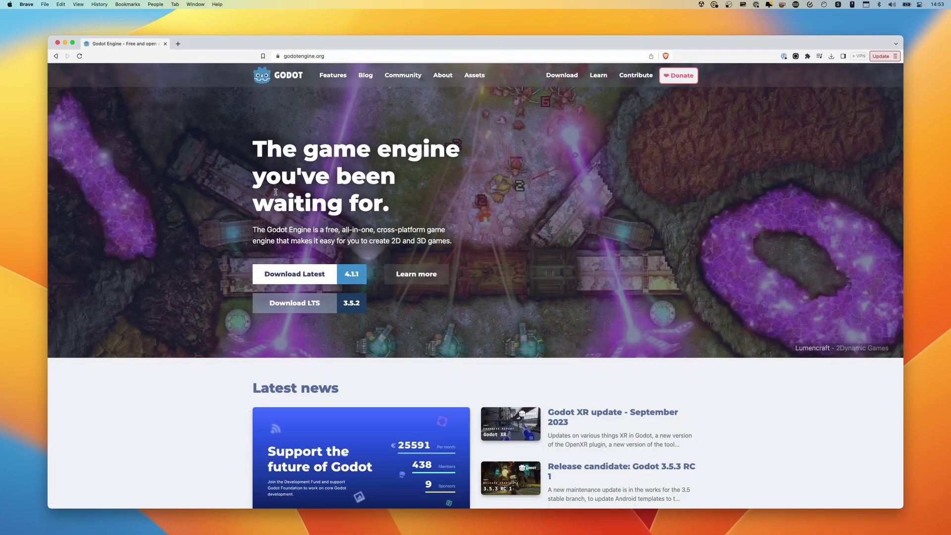
click(314, 273)
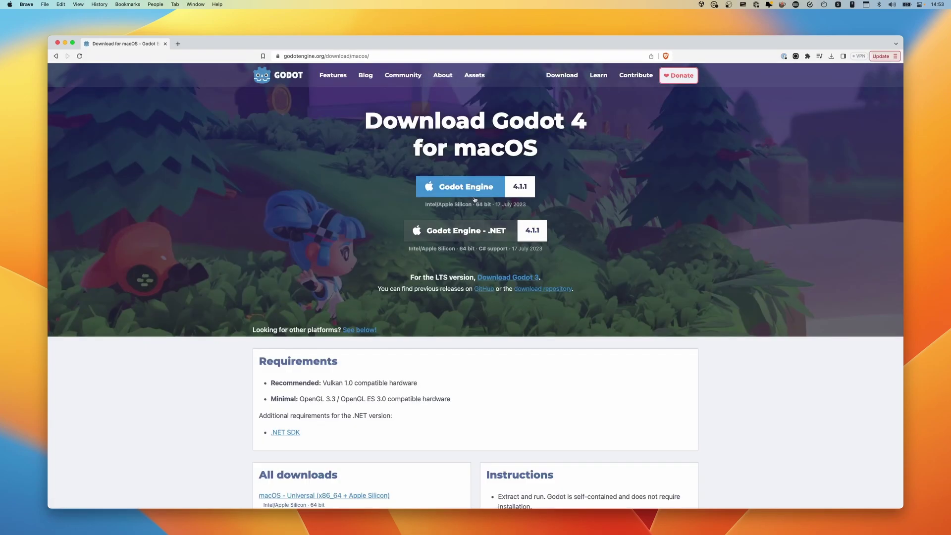
click(475, 188)
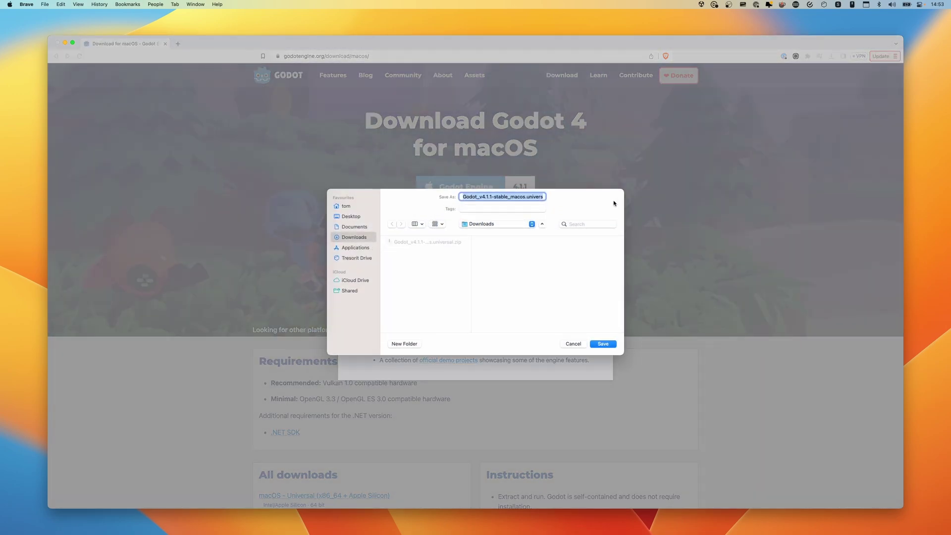
click(603, 346)
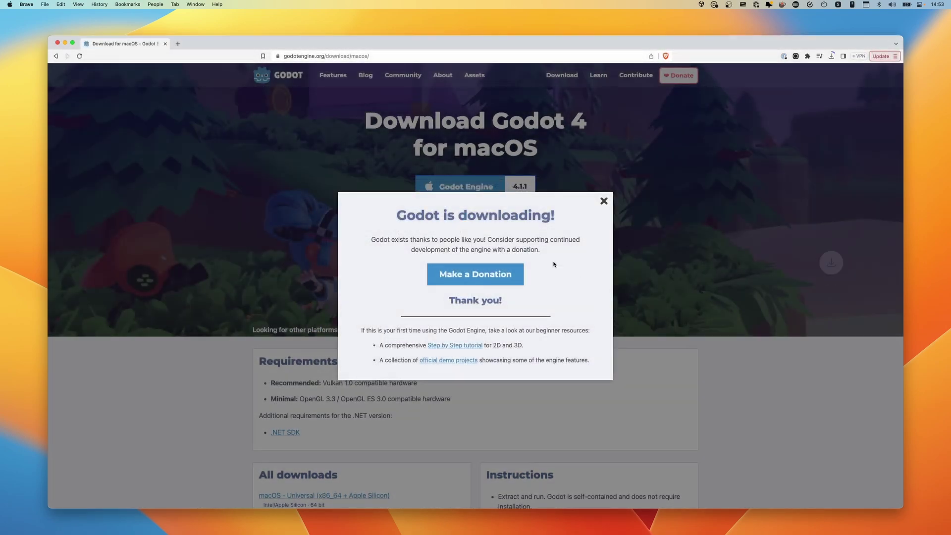
click(57, 43)
Step: Open the Downloads folder in Finder and move Godot.app into the Applications folder, closing the Finder window when done
click(626, 517)
click(628, 485)
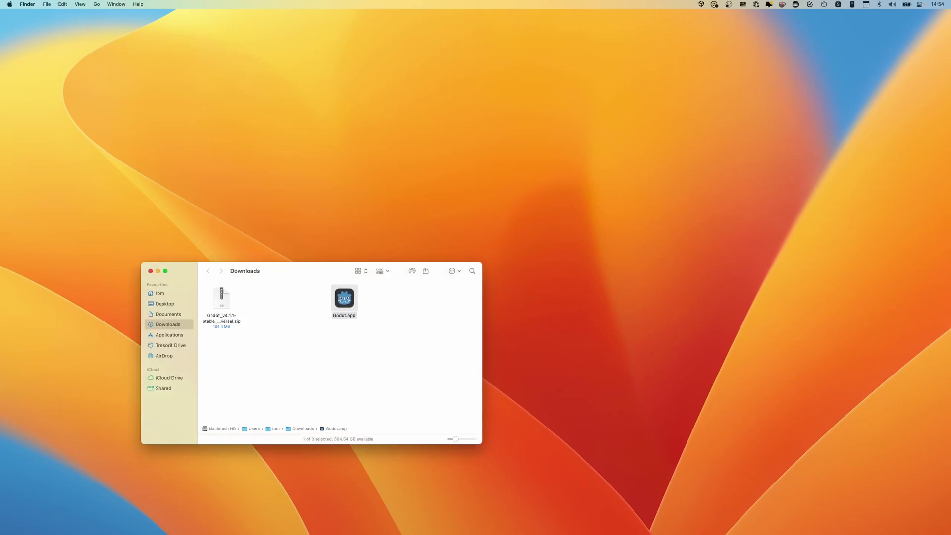
drag(347, 302, 184, 335)
click(489, 167)
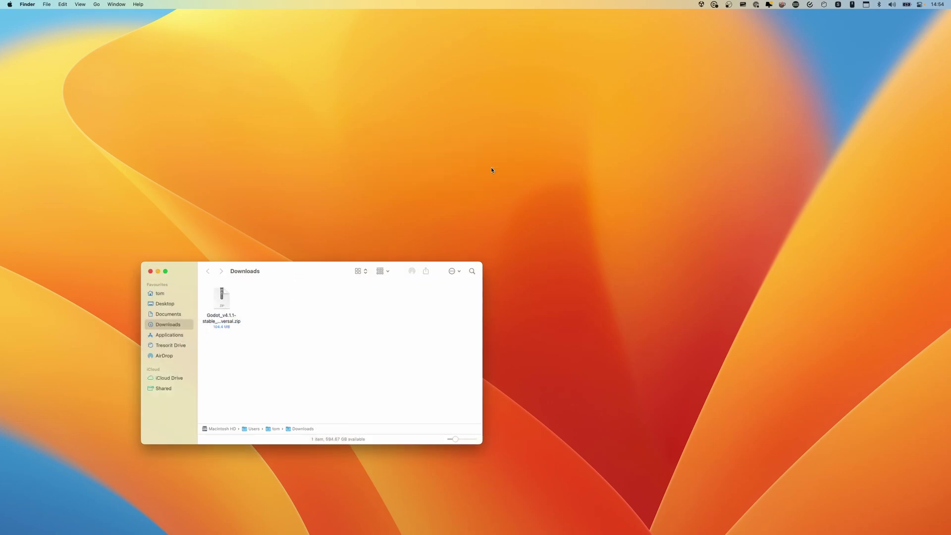
click(150, 271)
Step: Launch Godot.app from the Applications folder and allow the internet-downloaded app to open
key(super+space)
text(godo)
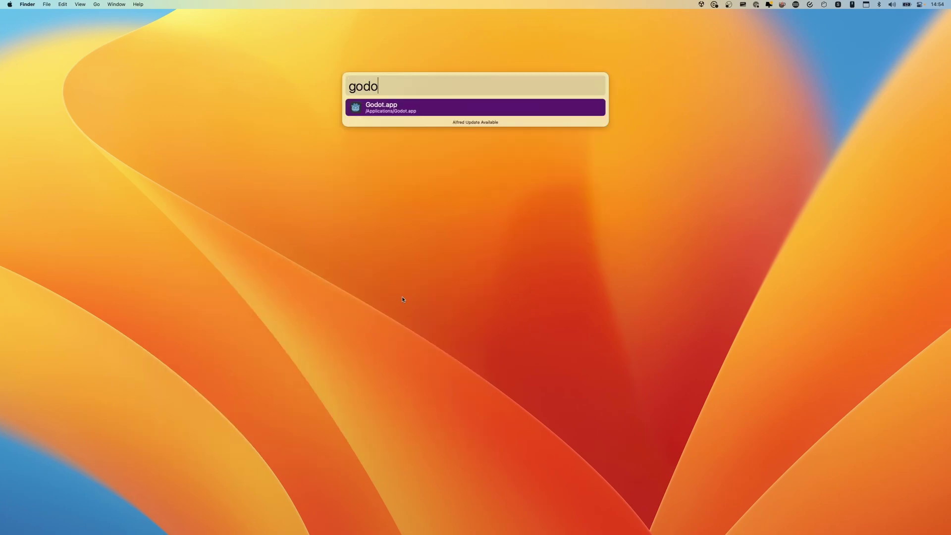
key(Return)
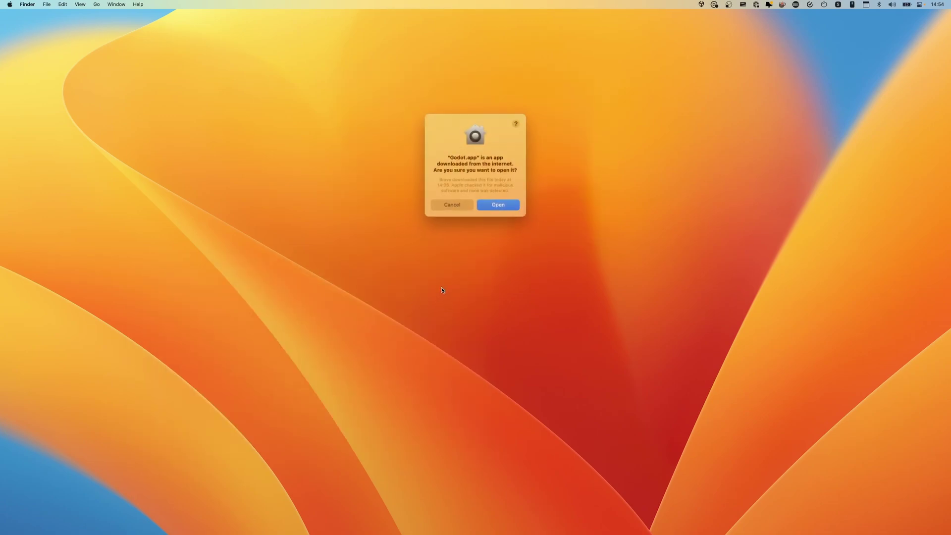
click(500, 202)
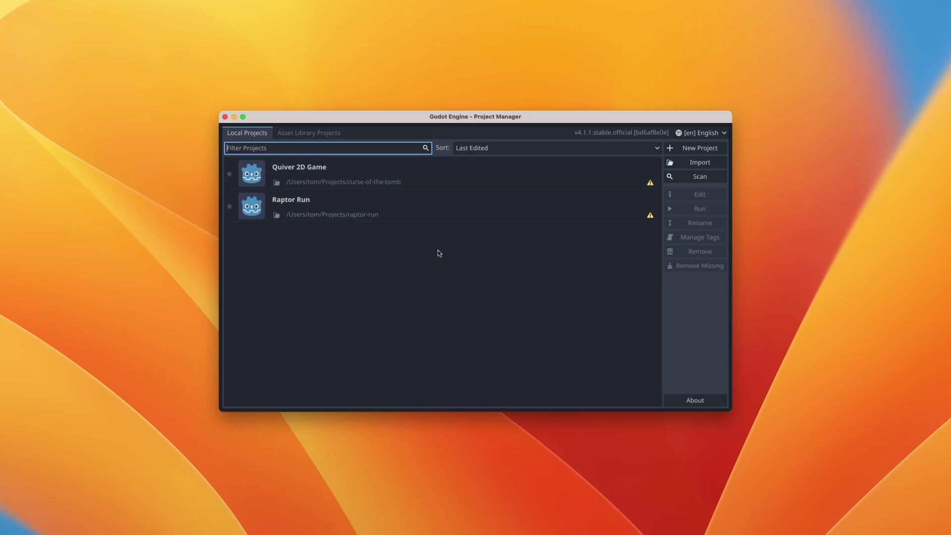
Step: Browse the templates, projects and demos in the asset library, then return to the local projects
click(299, 133)
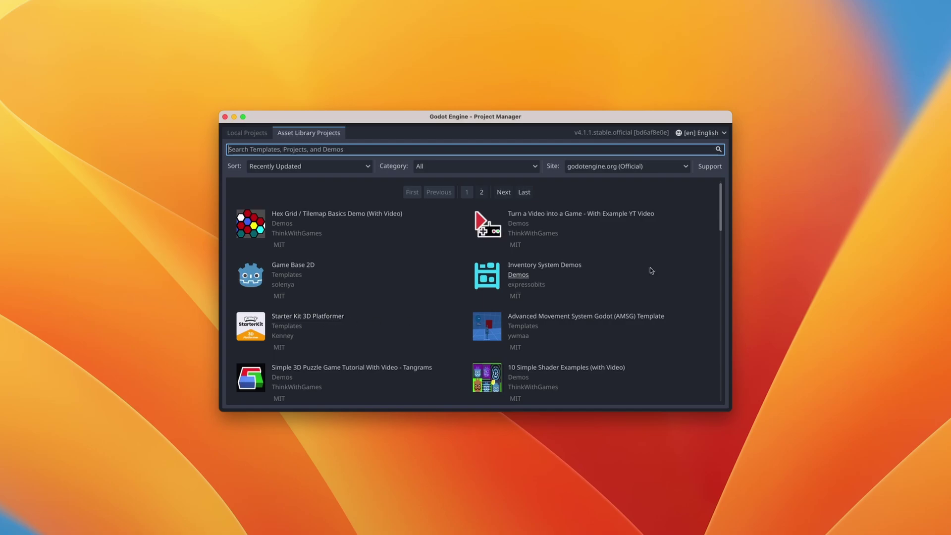
drag(721, 212, 722, 312)
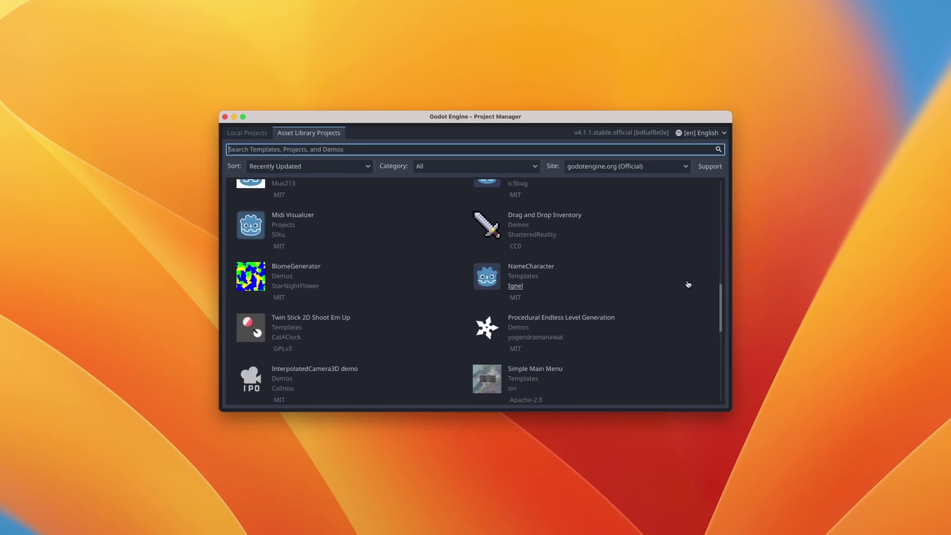
mouse_move(721, 292)
mouse_down()
mouse_move(719, 338)
mouse_move(717, 304)
mouse_up()
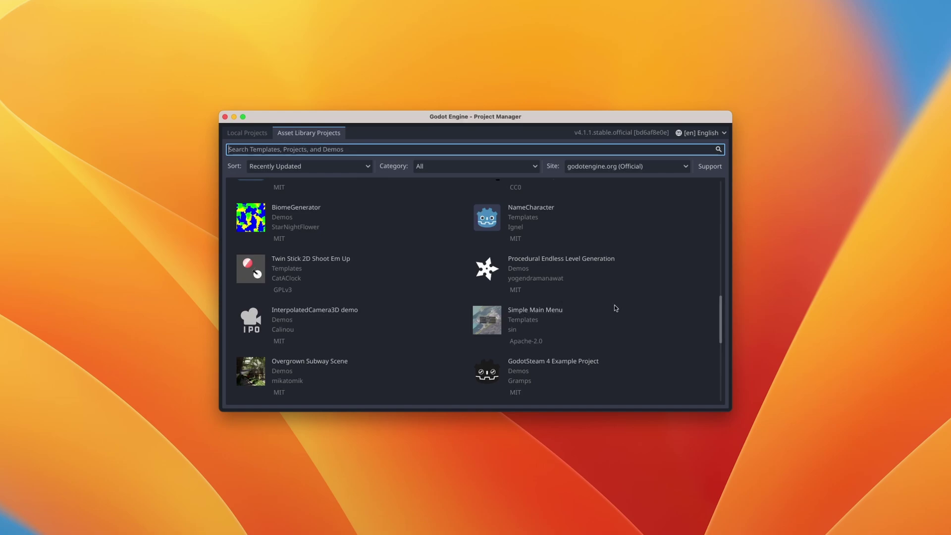
drag(719, 318, 720, 194)
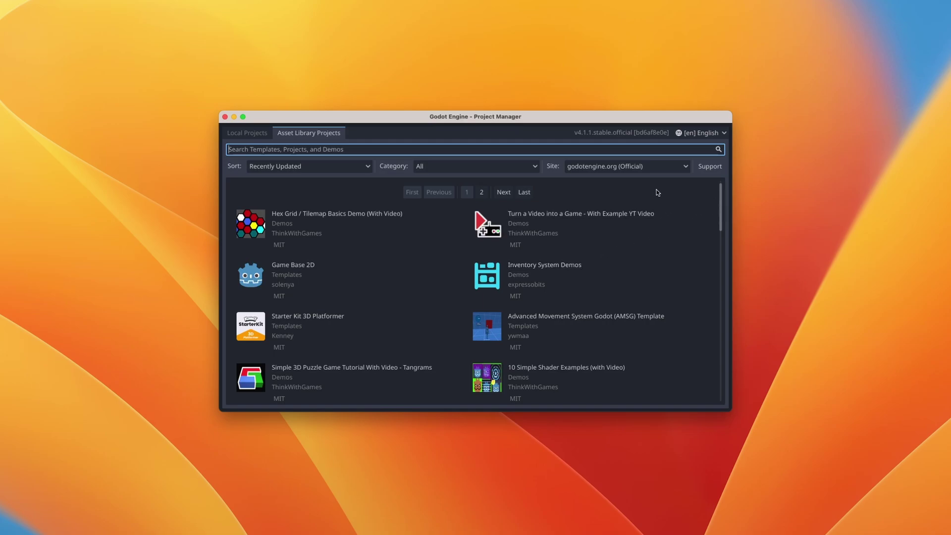
click(258, 136)
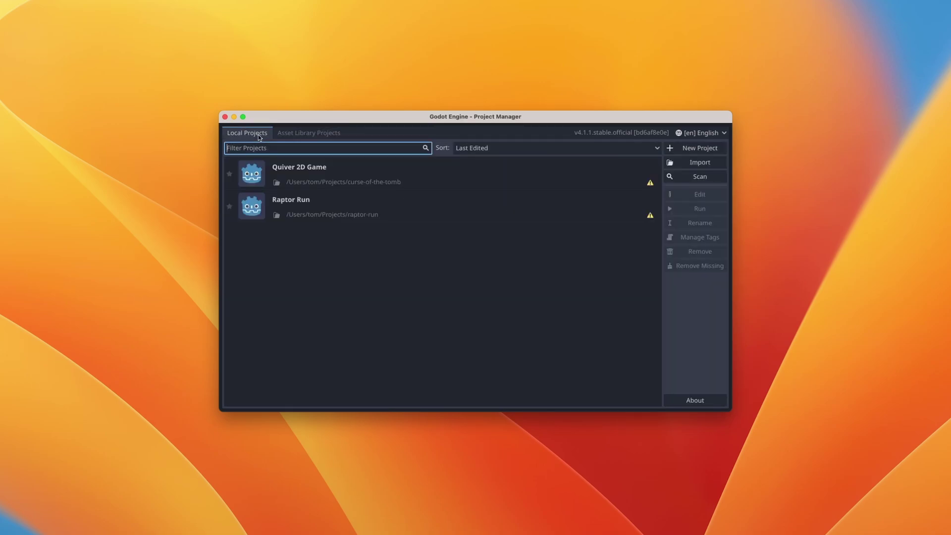
Step: Start a new project named Unity2Godot and create a matching folder for it in the home directory
click(710, 148)
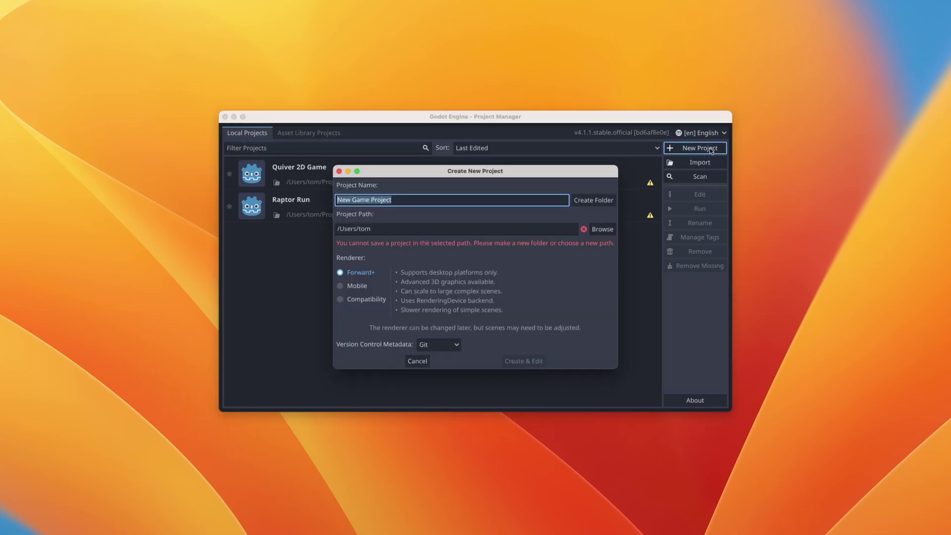
drag(525, 201, 305, 204)
text(Unity2Godot)
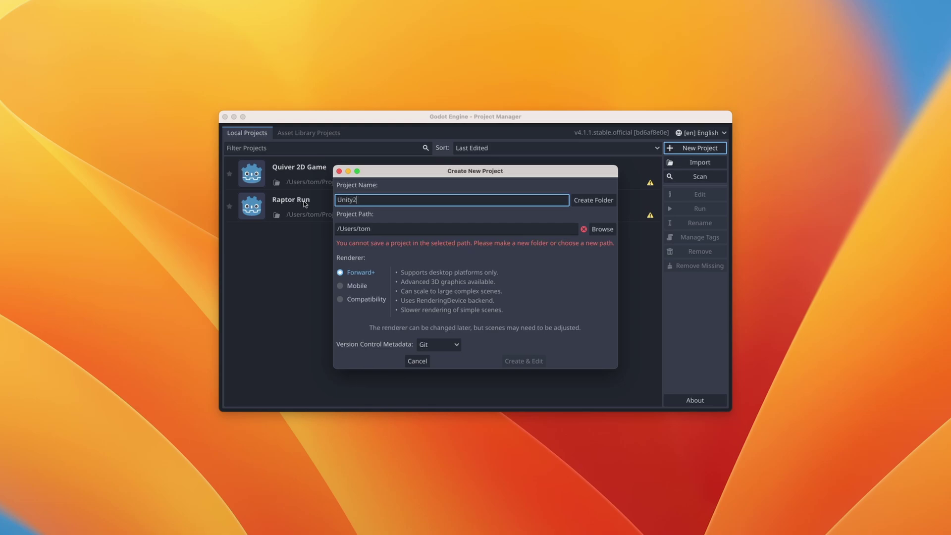
click(590, 202)
click(377, 229)
double_click(378, 229)
key(Right)
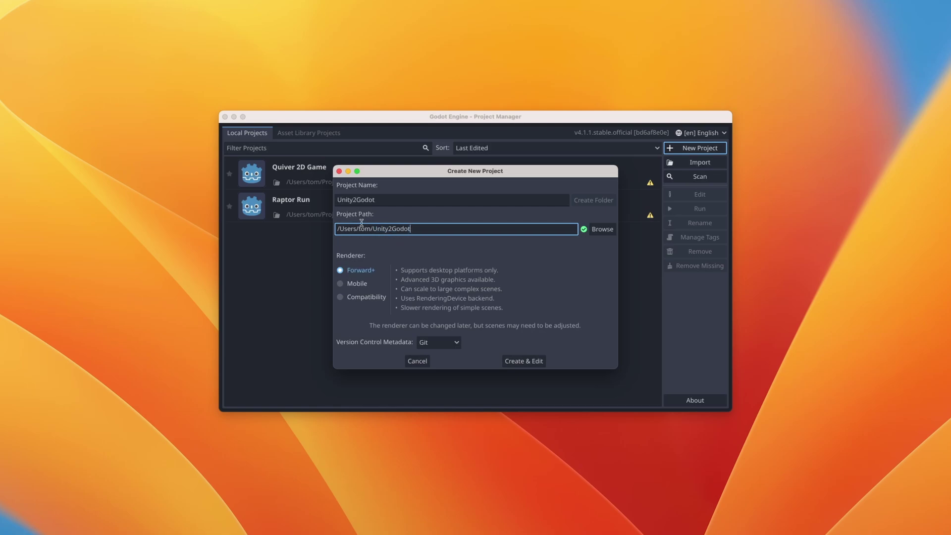
drag(370, 229, 308, 229)
Step: Compare the renderer options, then create the project with the Forward+ renderer and Git version control metadata
click(364, 287)
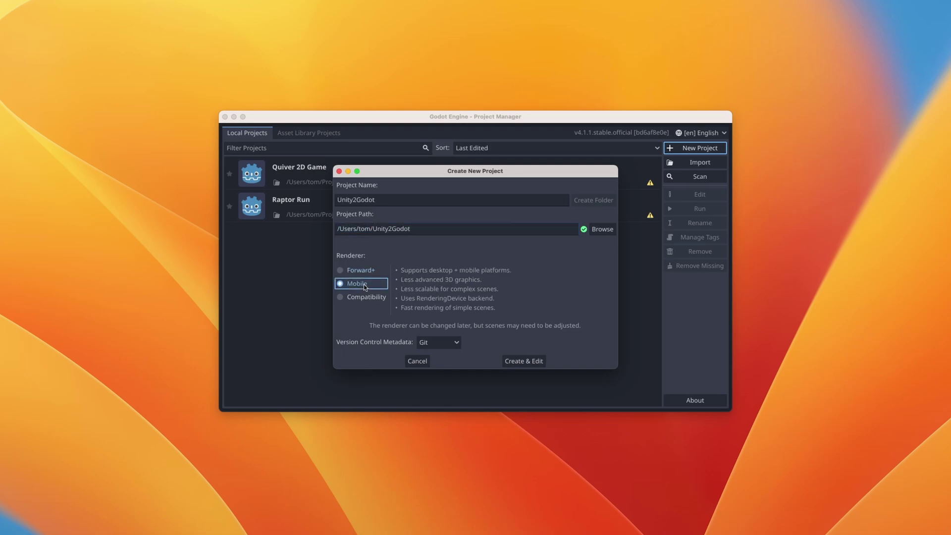
click(359, 297)
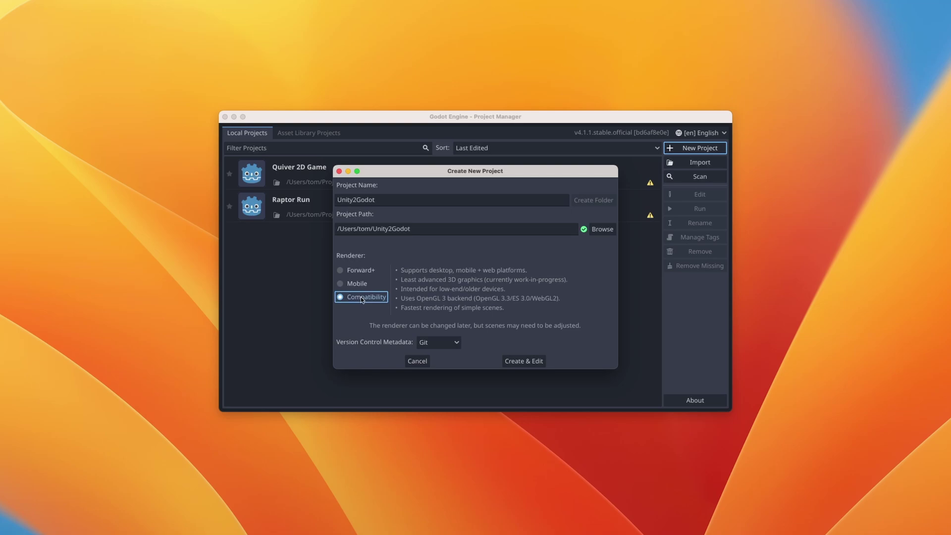
click(360, 275)
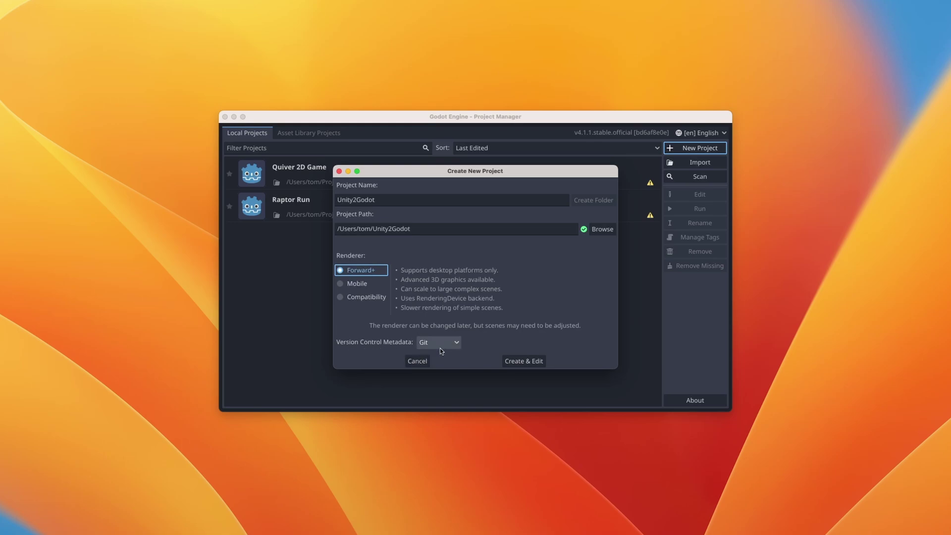
click(454, 346)
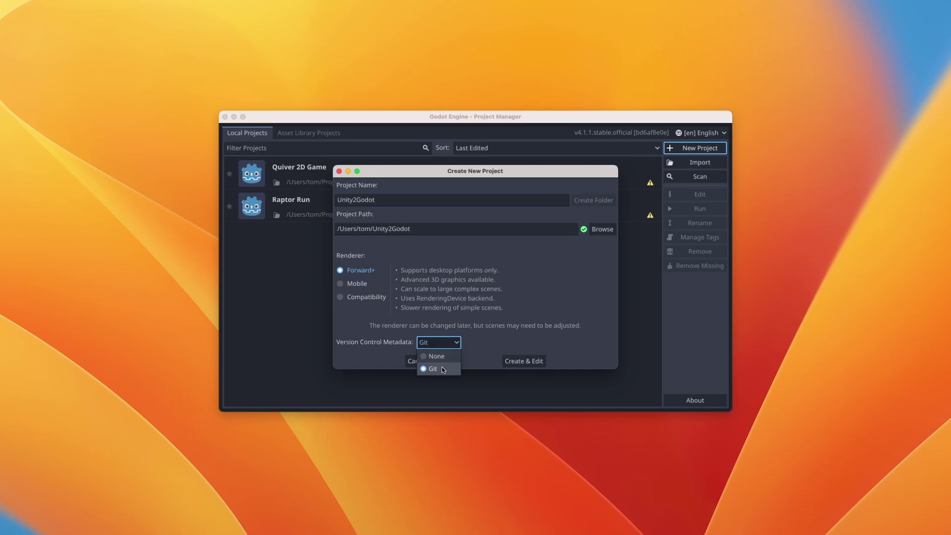
click(447, 368)
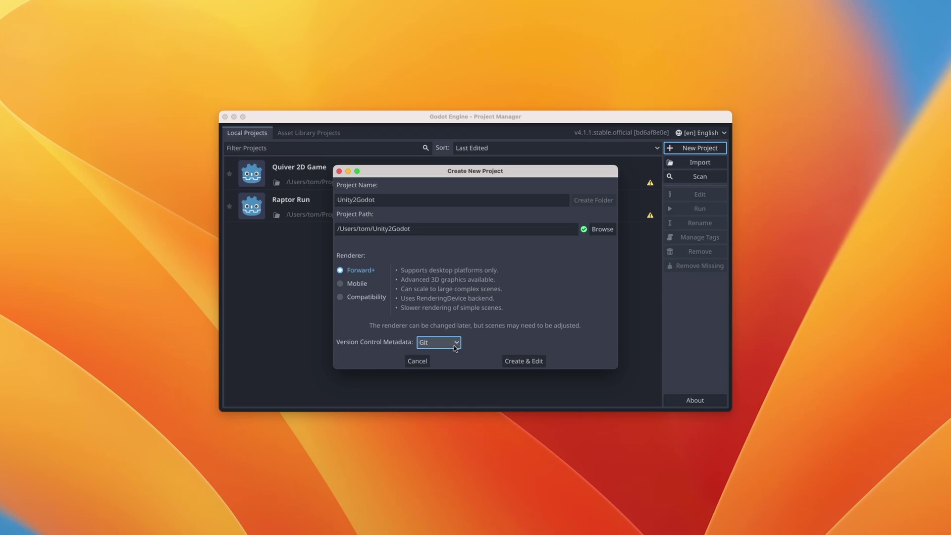
click(522, 363)
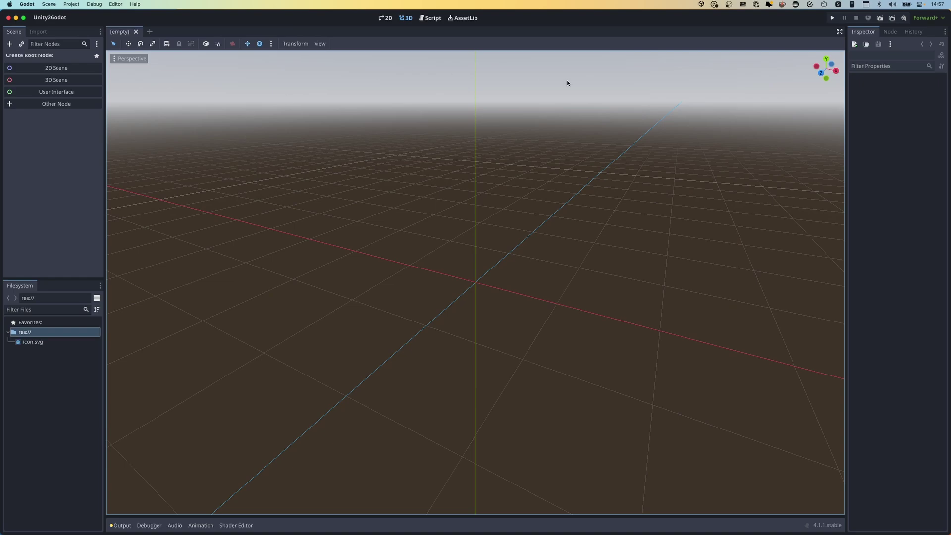
mouse_move(386, 259)
middle_down()
mouse_move(414, 259)
mouse_move(407, 225)
mouse_move(437, 259)
mouse_move(402, 256)
middle_up()
mouse_move(414, 270)
right_down()
mouse_move(381, 223)
mouse_move(381, 198)
mouse_move(386, 228)
mouse_move(424, 274)
right_up()
middle_drag(424, 274, 489, 269)
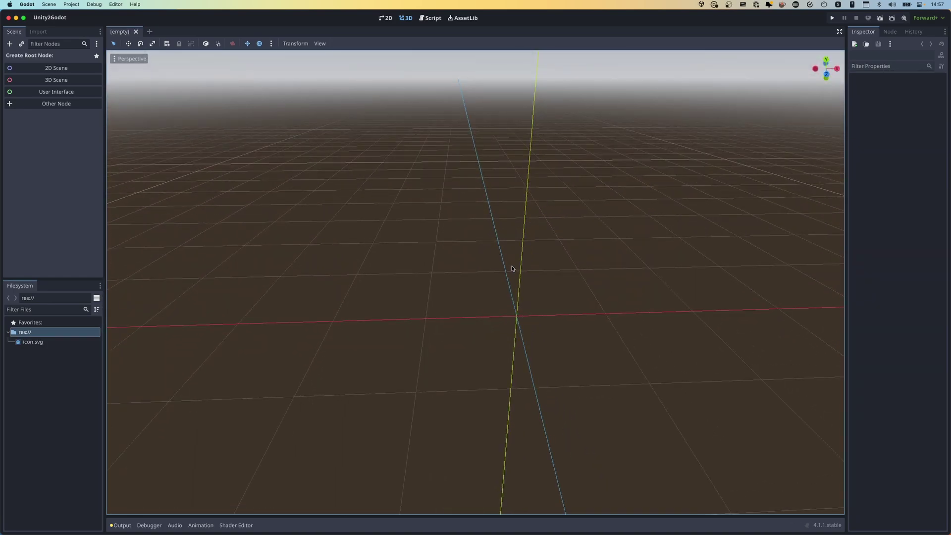
middle_drag(560, 244, 446, 260)
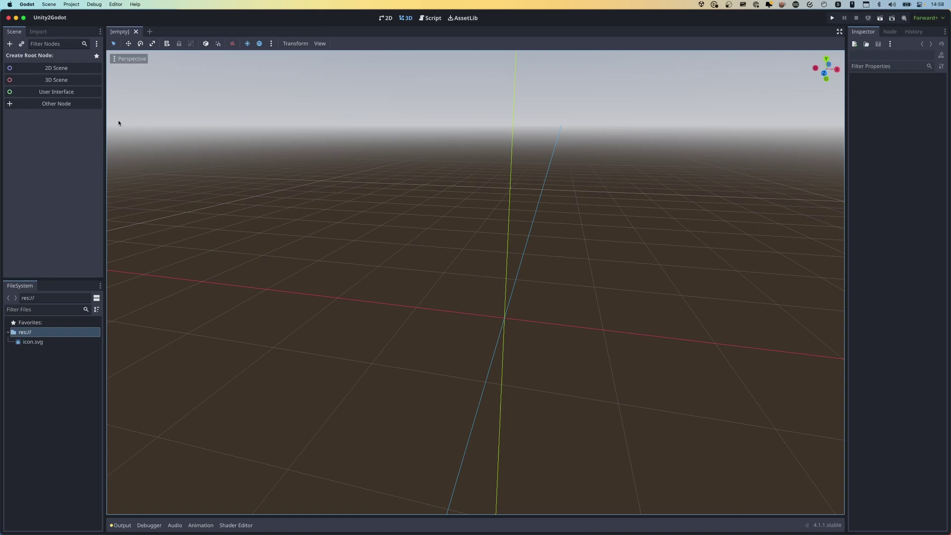
Step: Create a 3D scene root node and rename it World
click(61, 81)
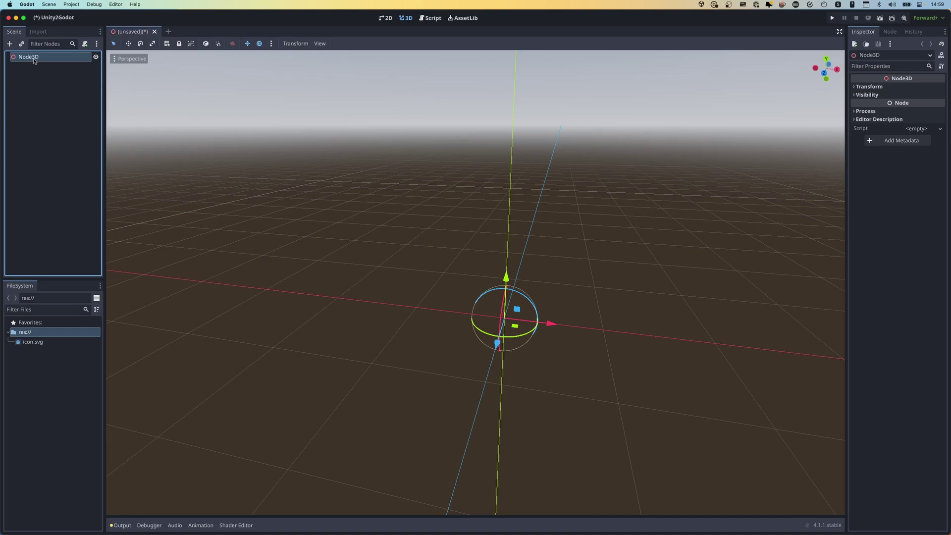
double_click(34, 58)
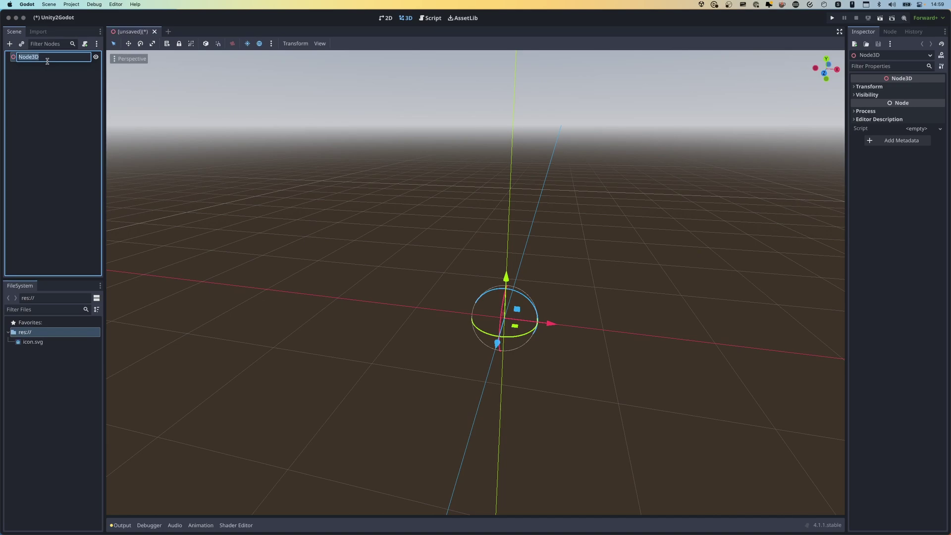
text(World)
key(Return)
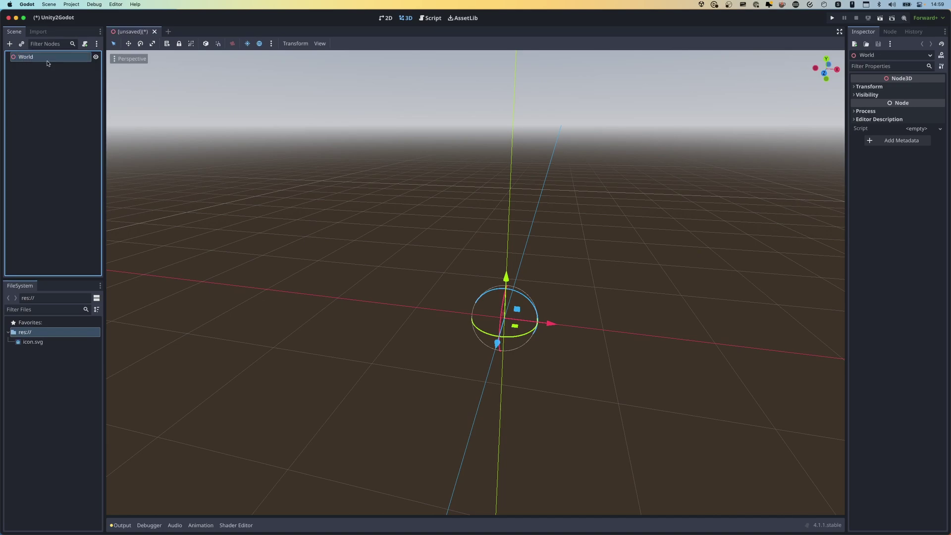
click(60, 81)
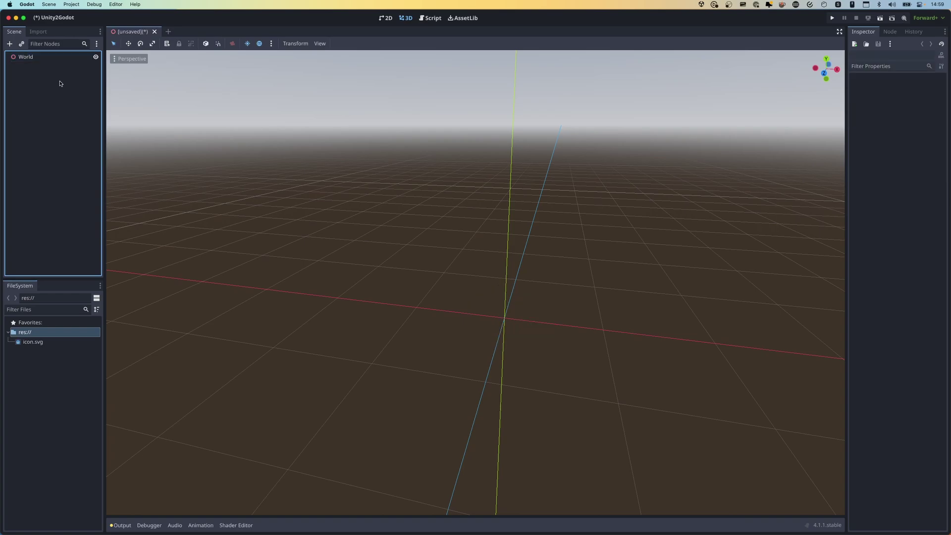
Step: Select the World root node and examine its transform gizmo in the 3D viewport
click(34, 57)
middle_drag(503, 328, 493, 299)
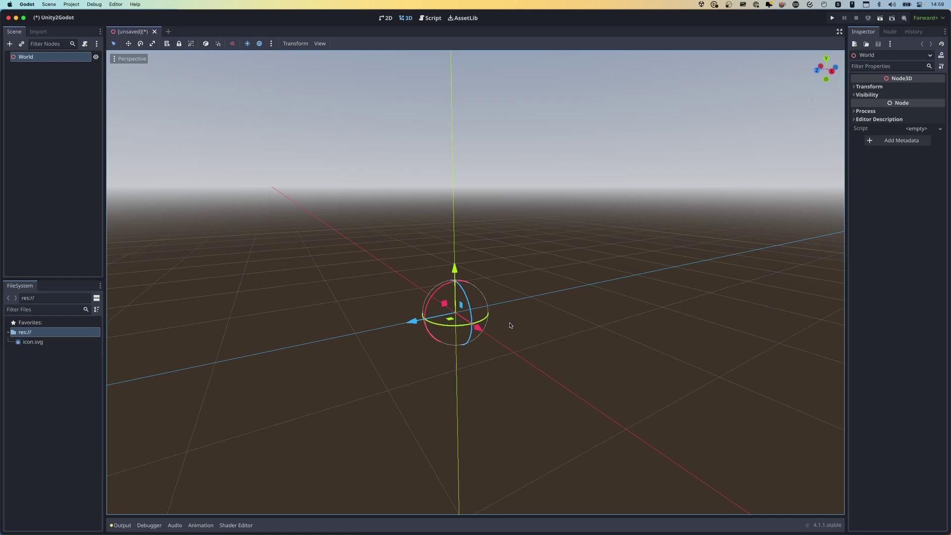
click(56, 108)
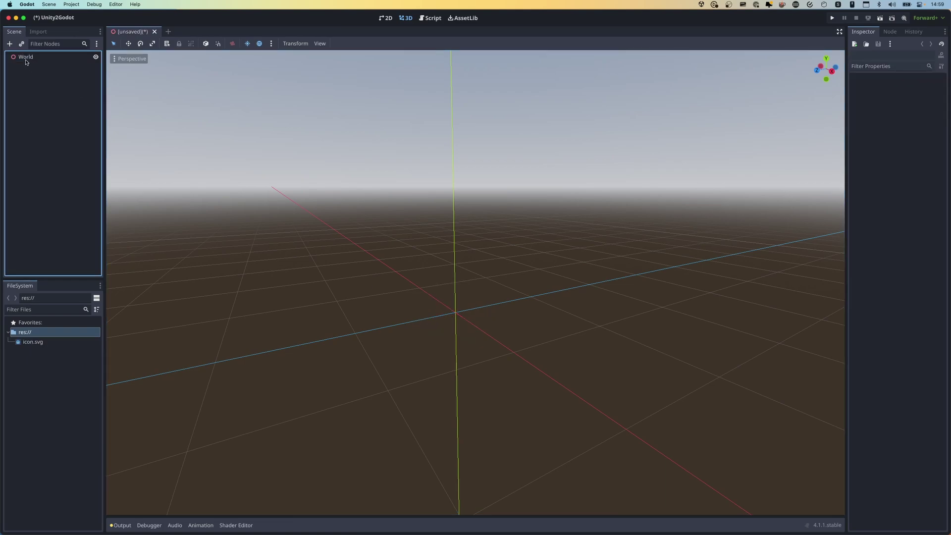
click(42, 57)
click(82, 402)
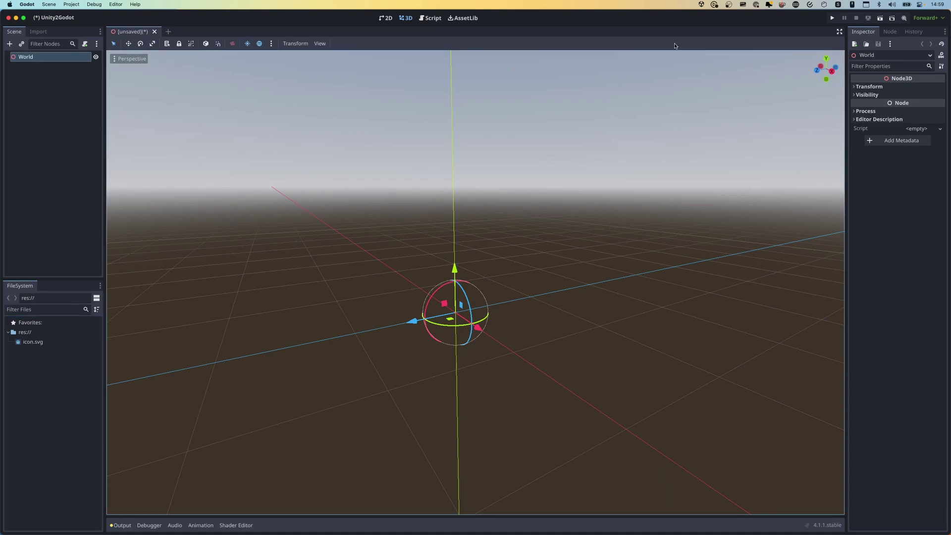
middle_drag(336, 254, 344, 261)
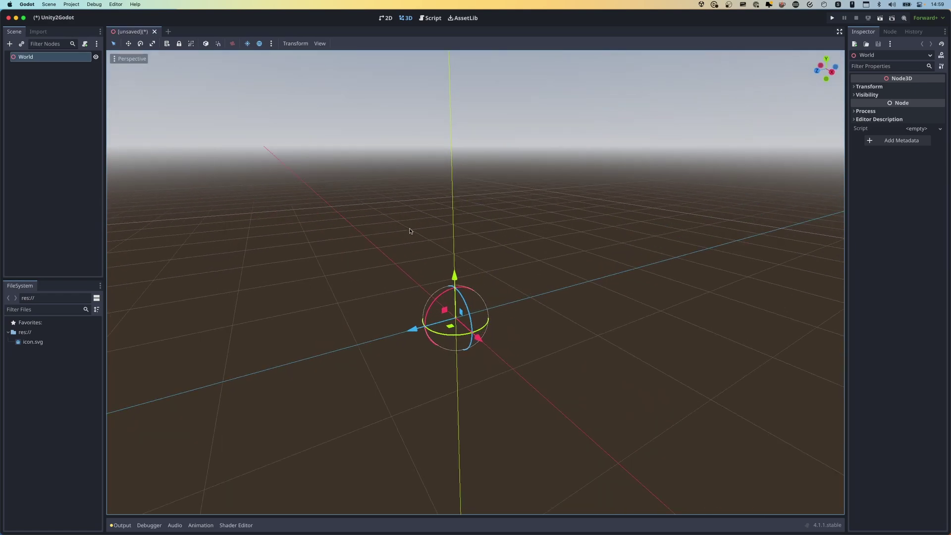
Step: Cycle through the Move, Rotate and Scale tools on the World node, then turn off the preview environment
click(128, 44)
click(140, 44)
click(153, 45)
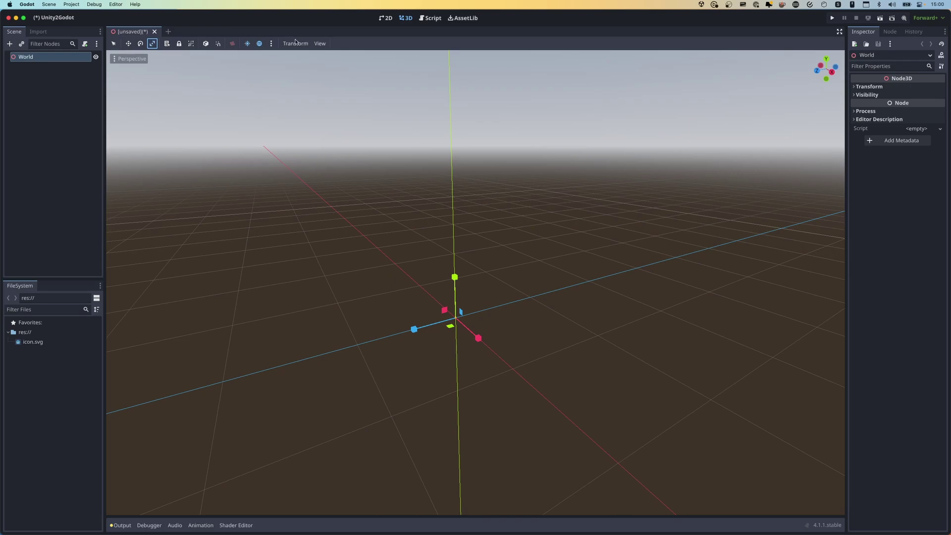
click(260, 44)
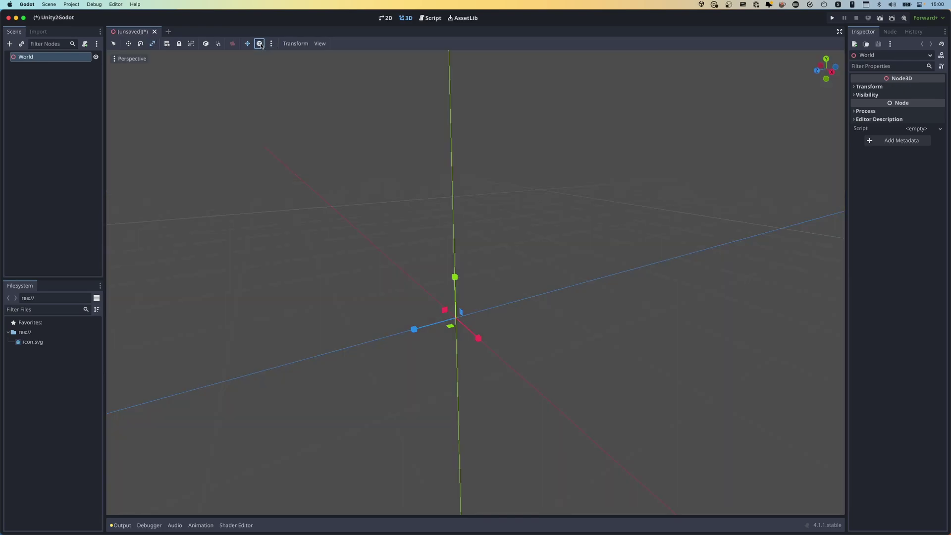
Step: Turn the preview environment back on, then review the preview sun and environment settings and the viewport layout options
click(259, 44)
click(271, 43)
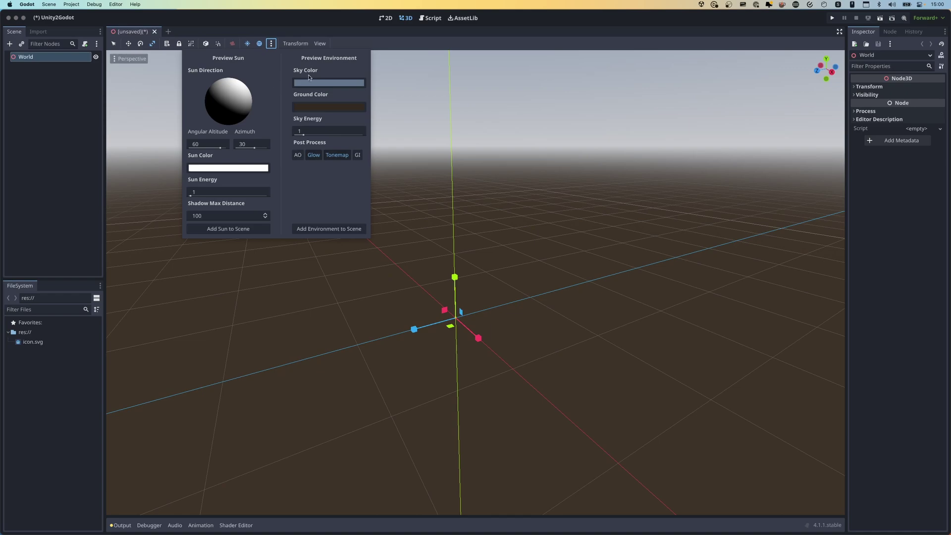
click(271, 44)
click(296, 44)
mouse_move(323, 43)
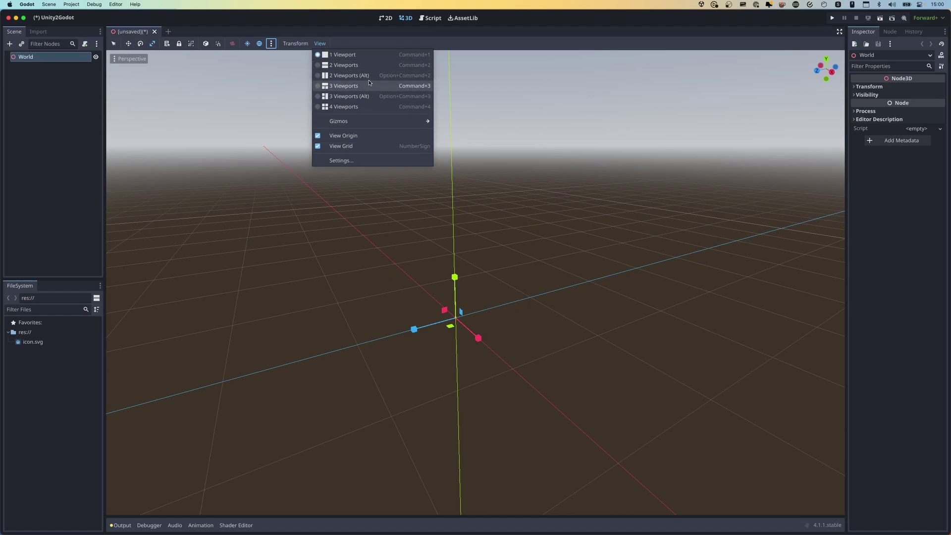
click(297, 84)
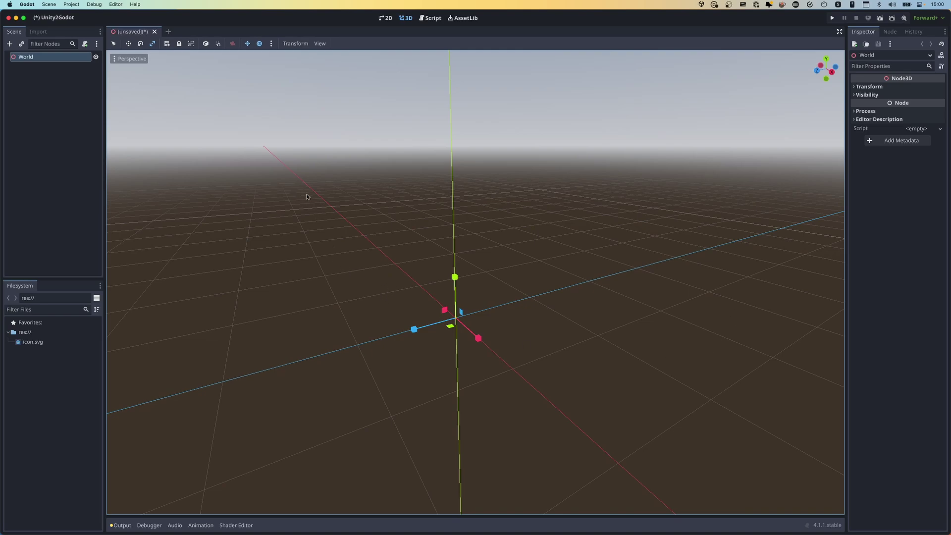
mouse_move(253, 268)
middle_down()
mouse_move(295, 272)
mouse_move(266, 274)
middle_up()
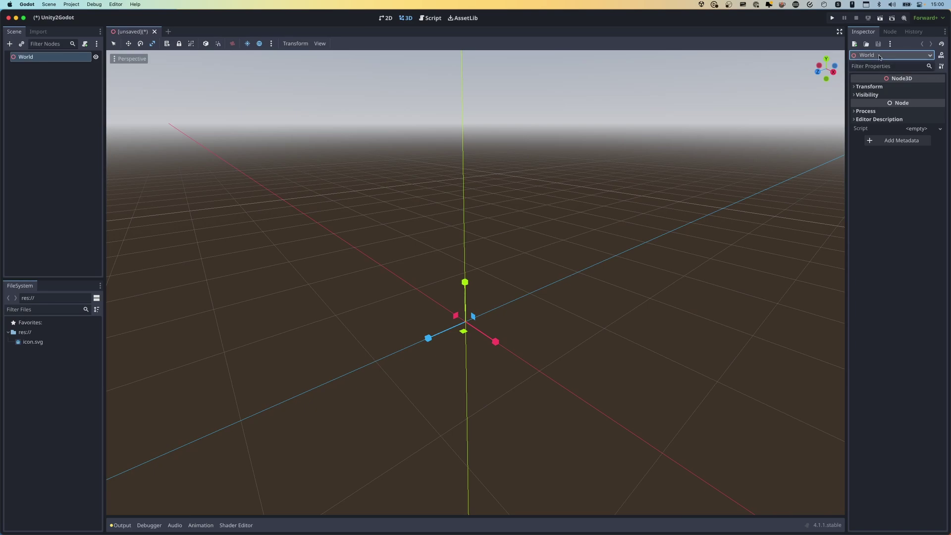
Step: Set the World node's X position to -0.81 m and its X rotation to 122°
click(856, 88)
drag(872, 106, 850, 106)
click(874, 126)
text(122)
key(Return)
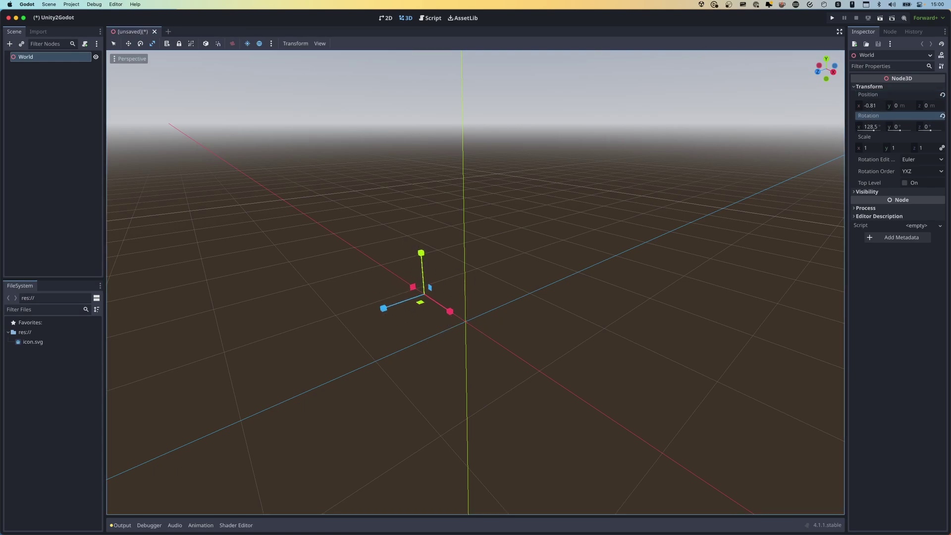
Step: Switch to the Rotate tool, then set the World node's X rotation to 360° and its uniform scale to 1.05
click(140, 43)
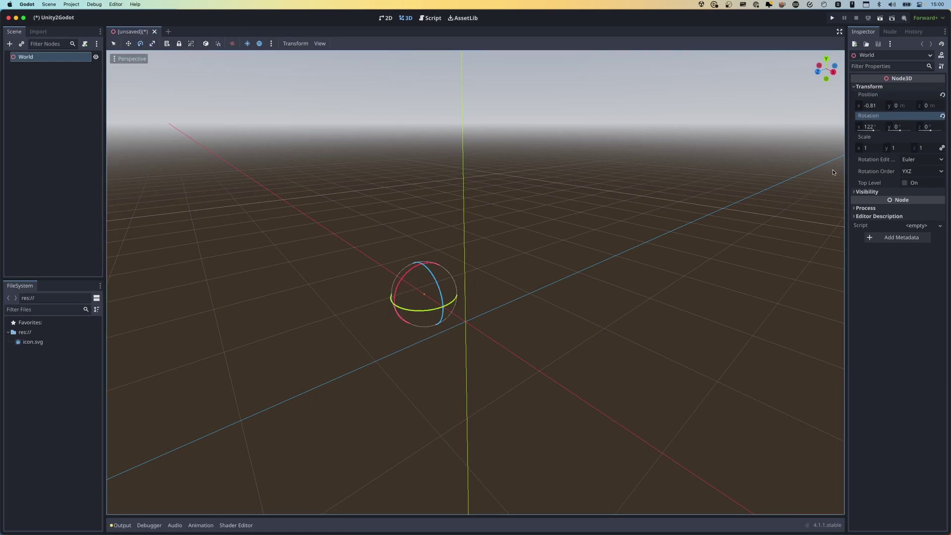
drag(872, 130, 950, 133)
drag(871, 148, 864, 147)
click(869, 147)
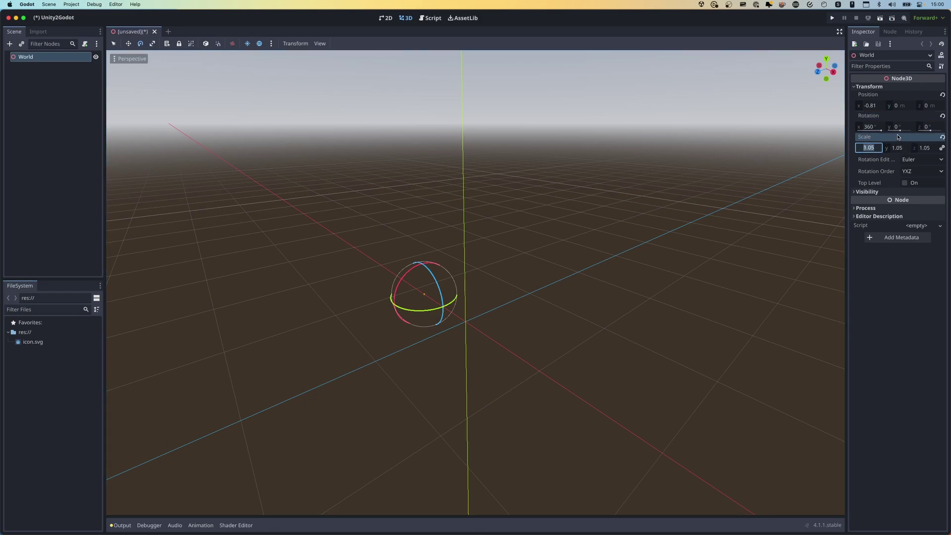
Step: Reset the World node's position, rotation and scale to their defaults, then reselect the node in the scene tree
click(942, 95)
click(942, 116)
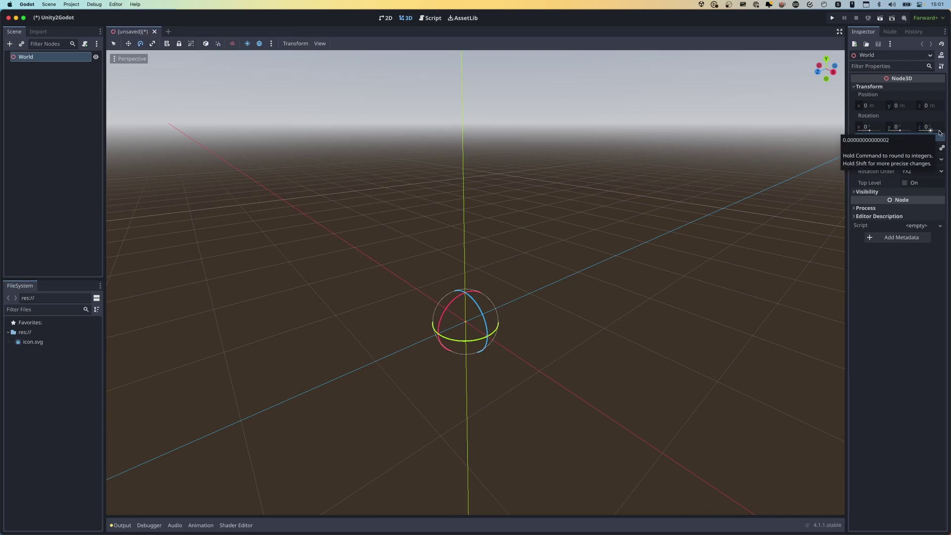
click(939, 135)
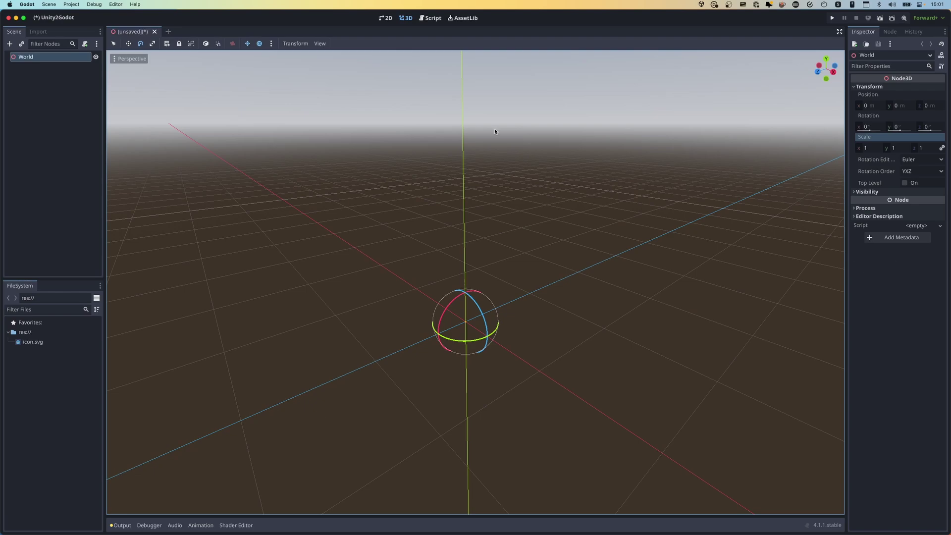
click(68, 78)
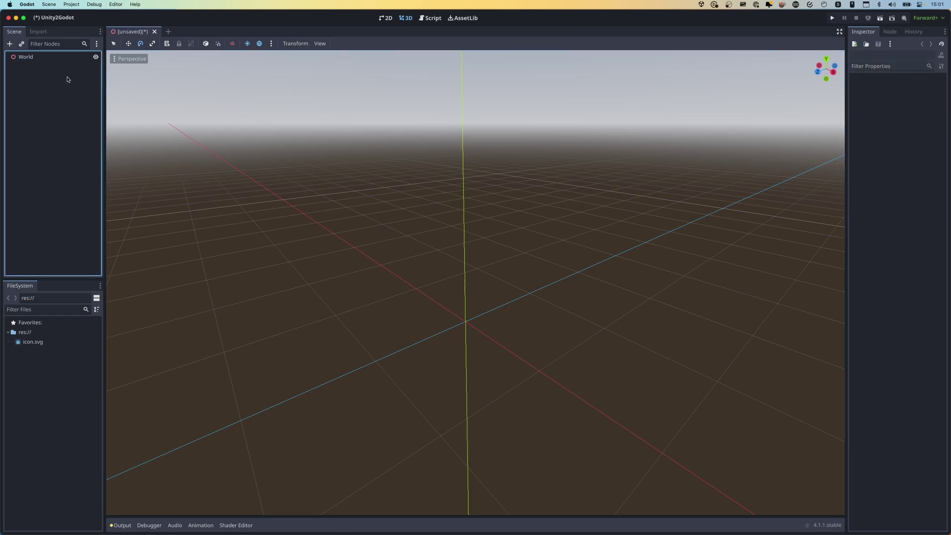
click(47, 60)
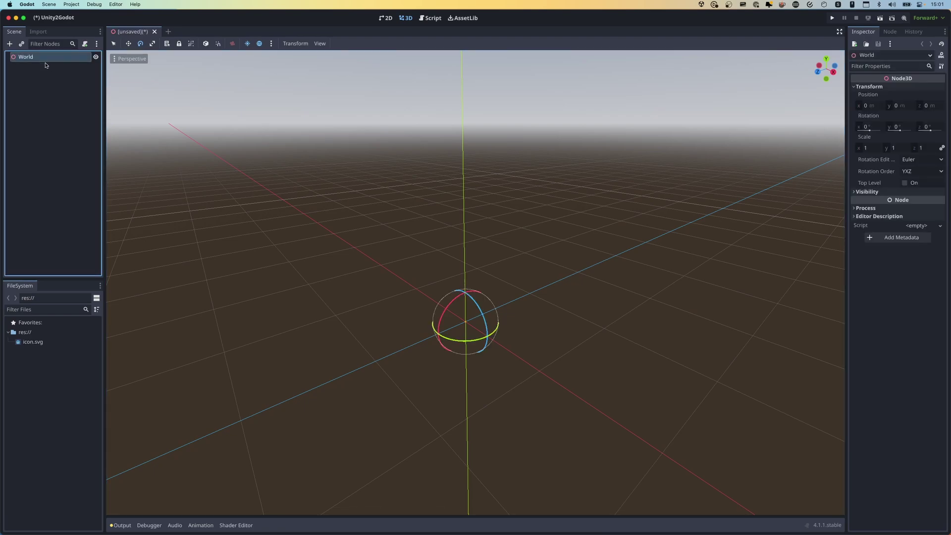
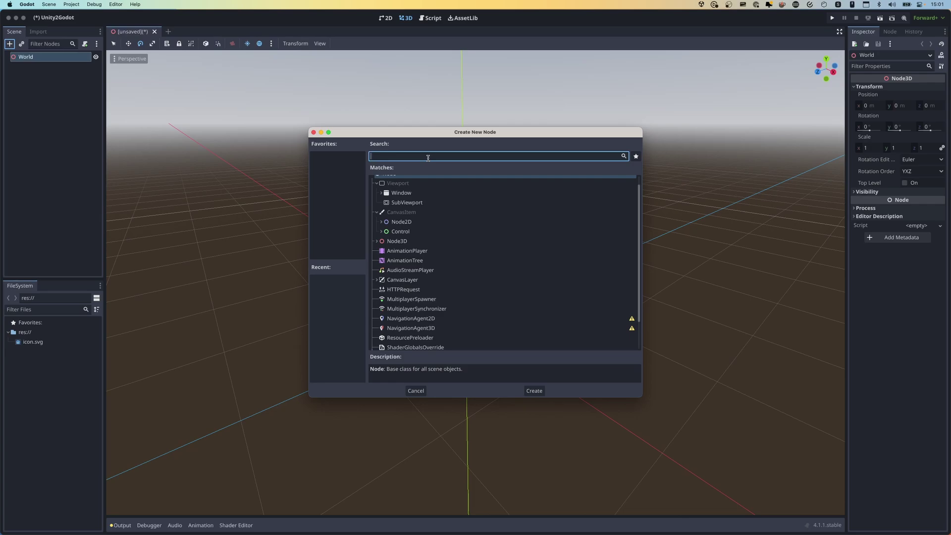
Step: Add a MeshInstance3D node as a child of World and rename it Cube
text(MeshIns)
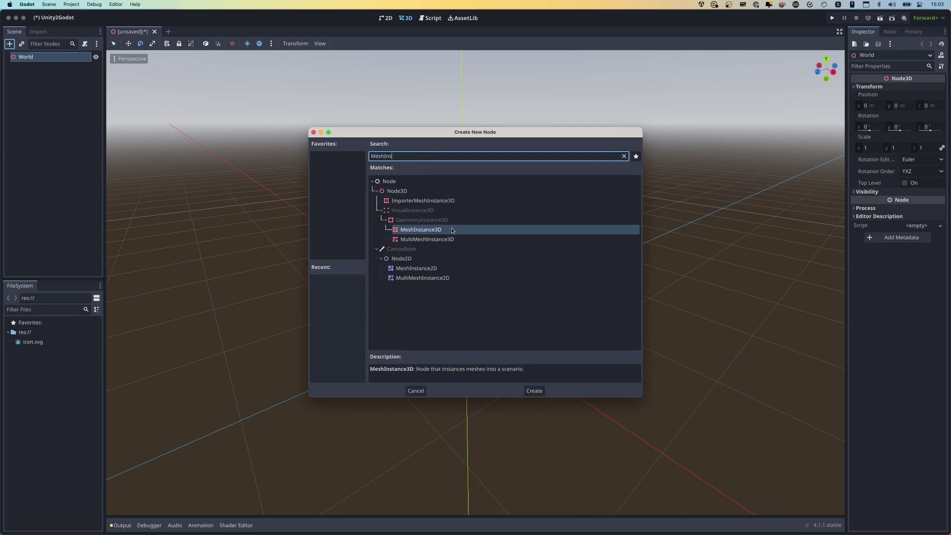
double_click(421, 229)
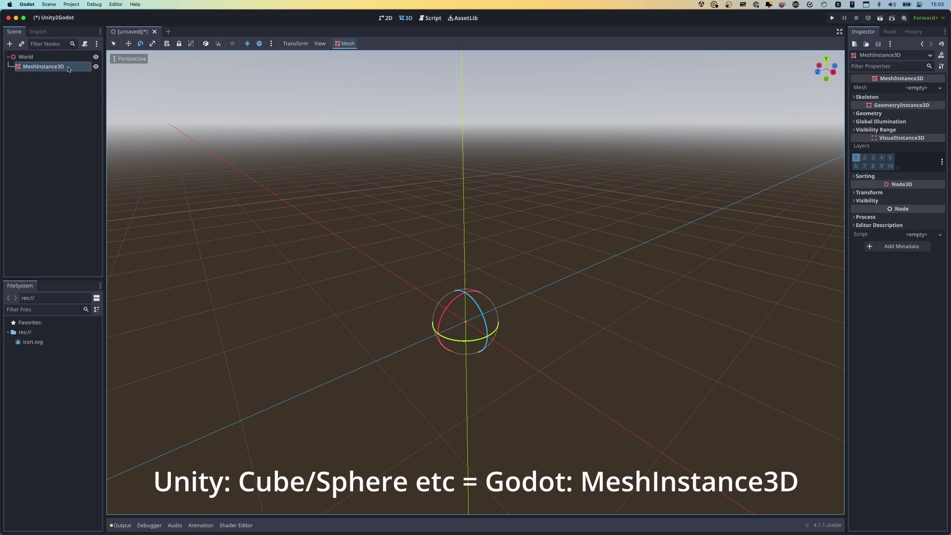
click(60, 69)
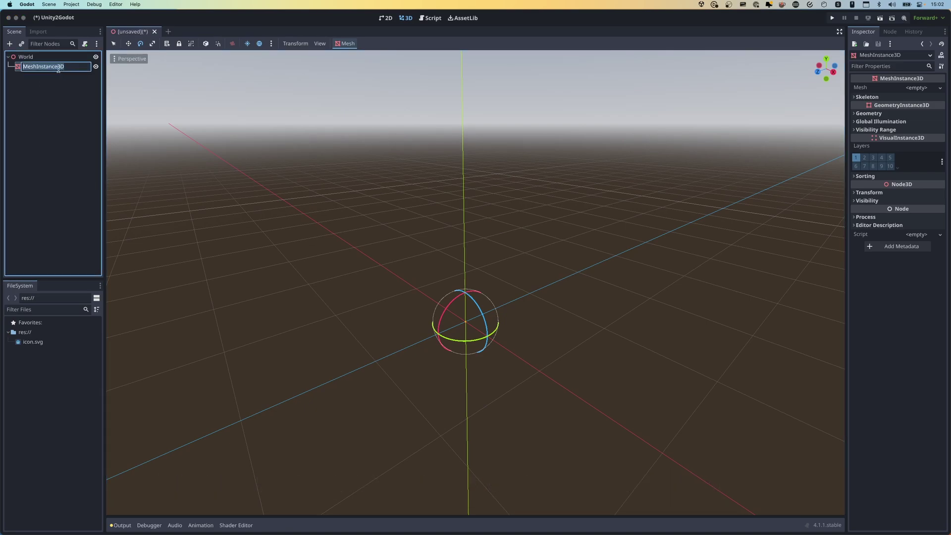
text(Cube)
key(Return)
Step: Focus the viewport on the empty Cube node and examine it from different angles and distances
middle_drag(446, 387, 483, 360)
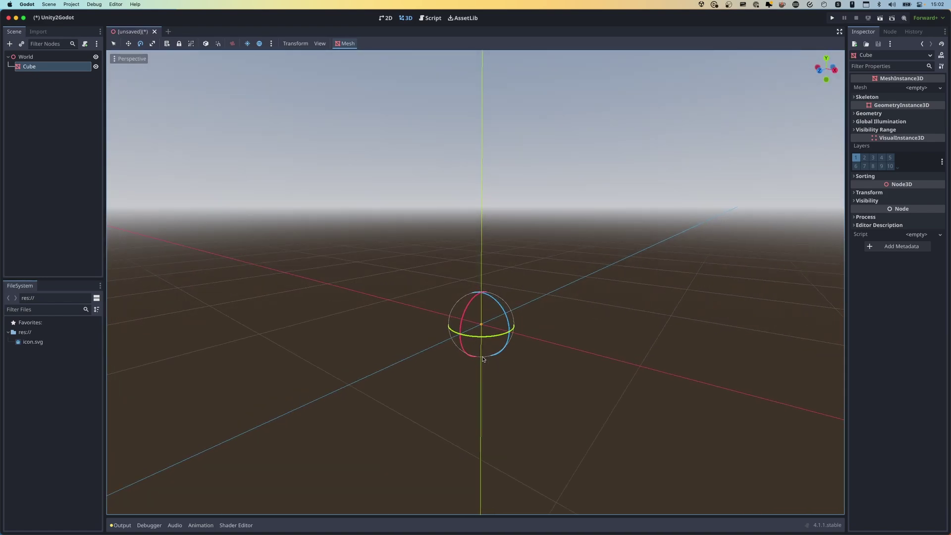
key(f)
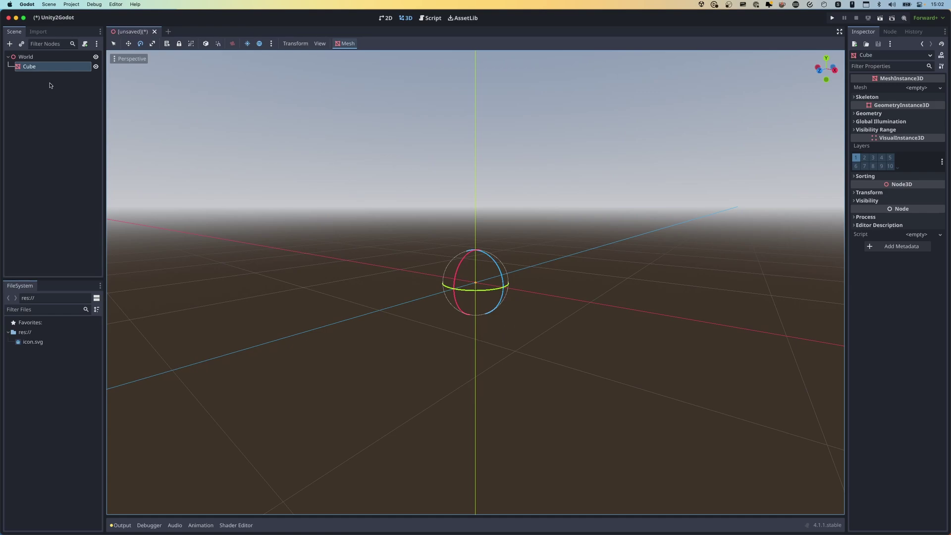
middle_drag(441, 316, 481, 325)
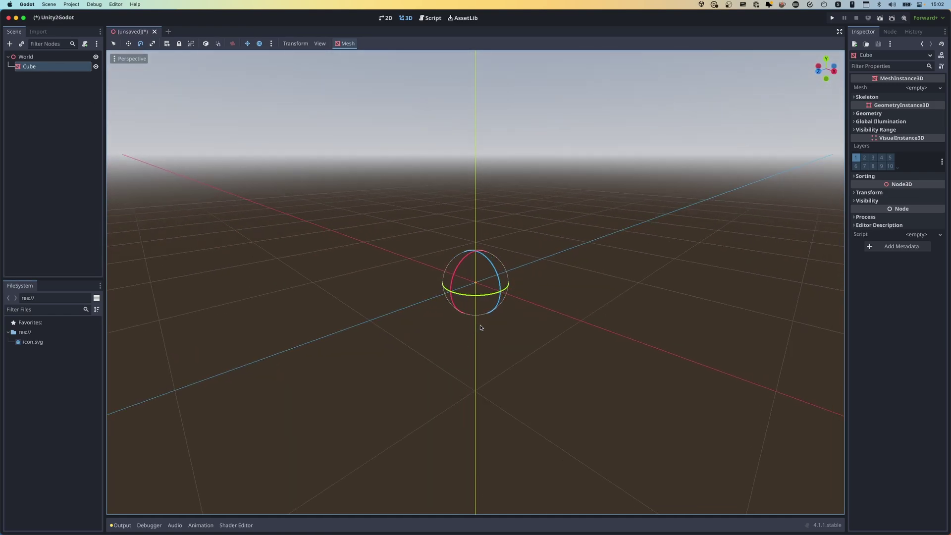
scroll(483, 327, up, 10)
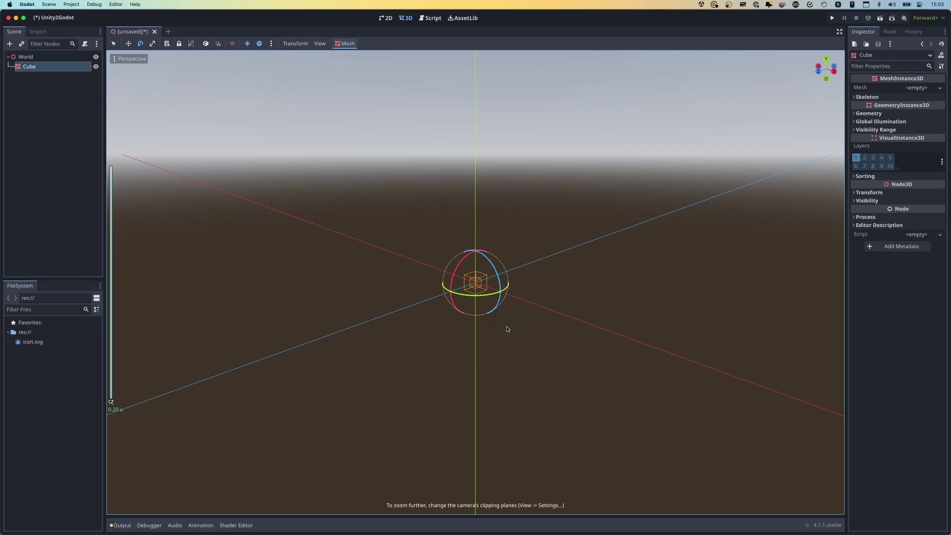
key(KP_1)
middle_drag(574, 296, 491, 278)
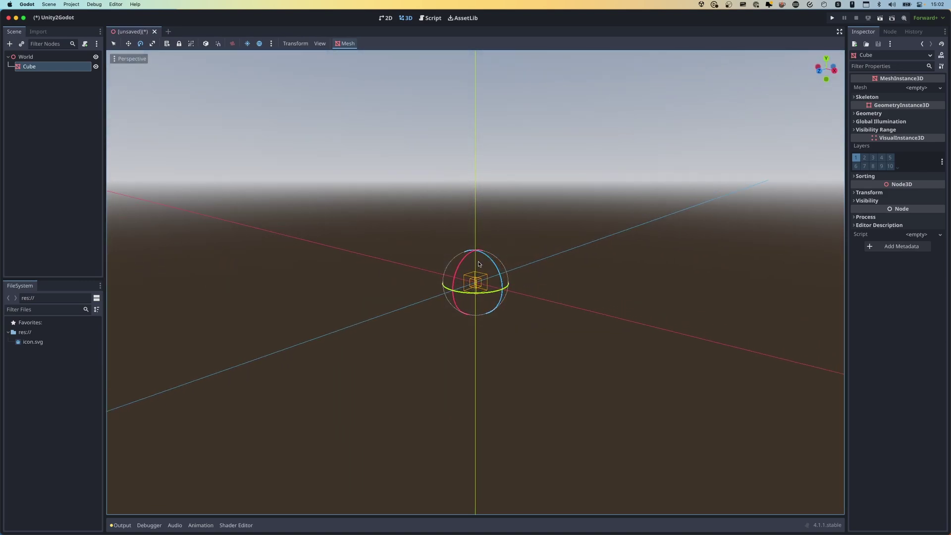
middle_drag(482, 288, 471, 334)
scroll(475, 335, down, 5)
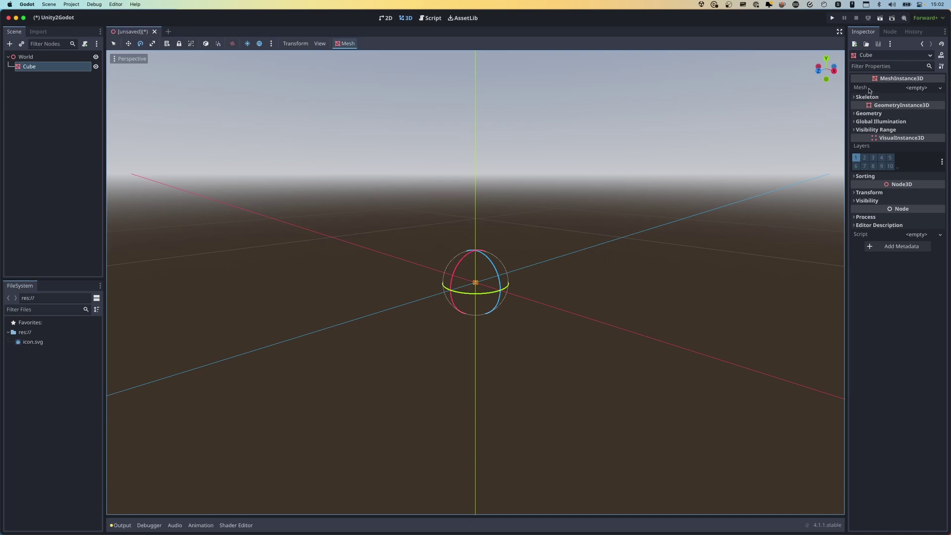
Step: Assign a new BoxMesh to the Cube node's Mesh property and view the whole box in the viewport
click(940, 88)
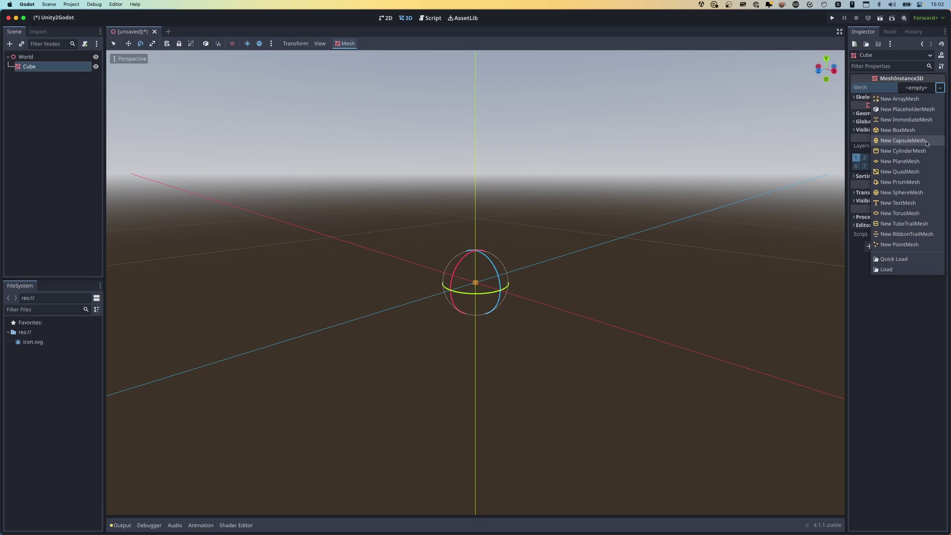
click(897, 130)
scroll(649, 259, down, 5)
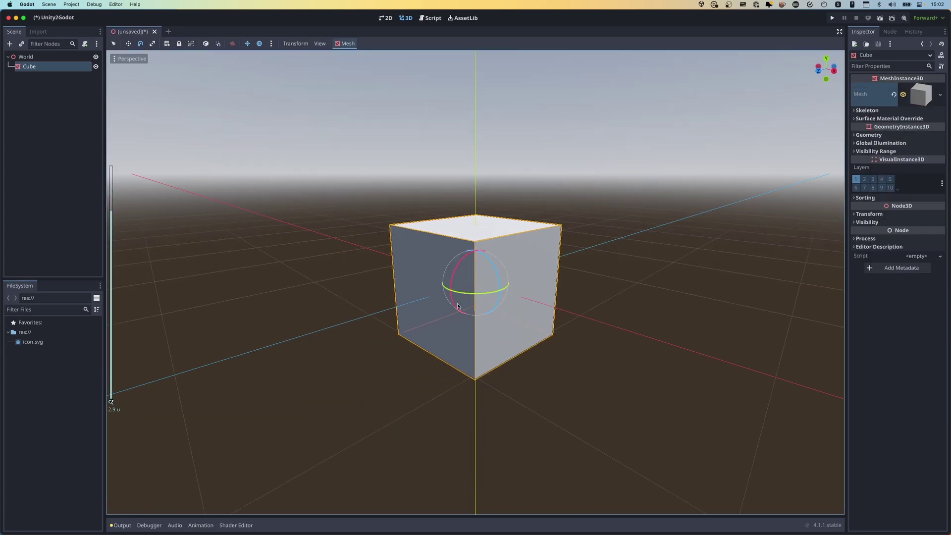
mouse_move(435, 329)
middle_down()
mouse_move(577, 297)
mouse_move(406, 318)
mouse_move(500, 335)
mouse_move(434, 333)
middle_up()
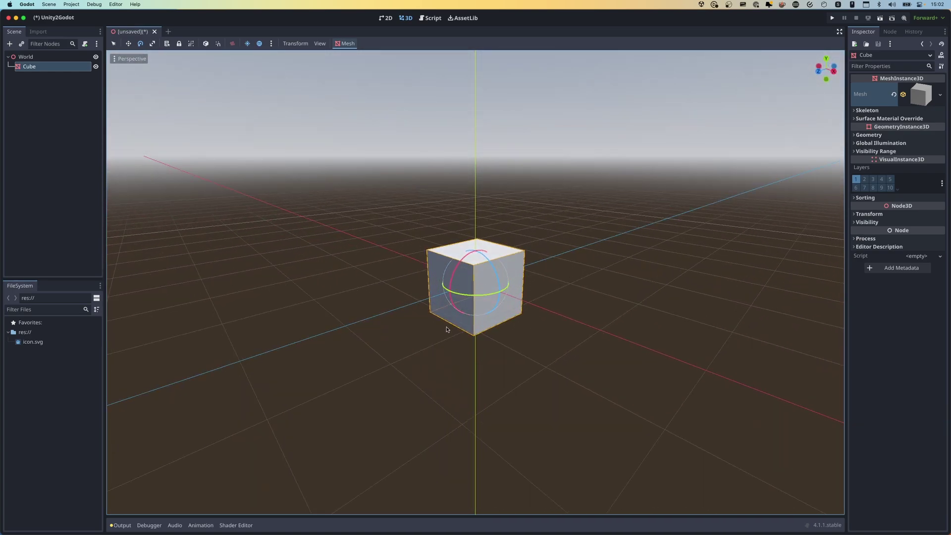
Step: Run the project with the current scene as main scene, saving it as world.tscn, then stop the running game
click(832, 18)
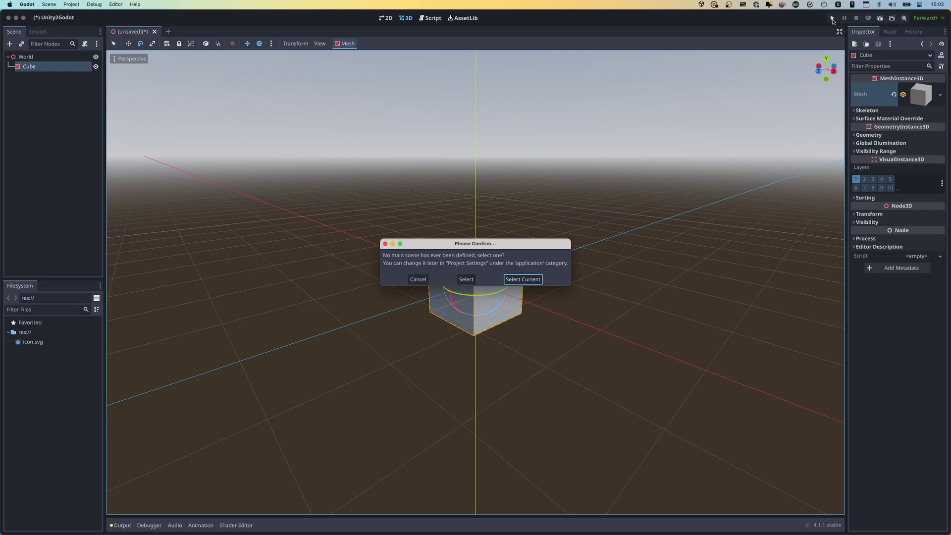
click(521, 279)
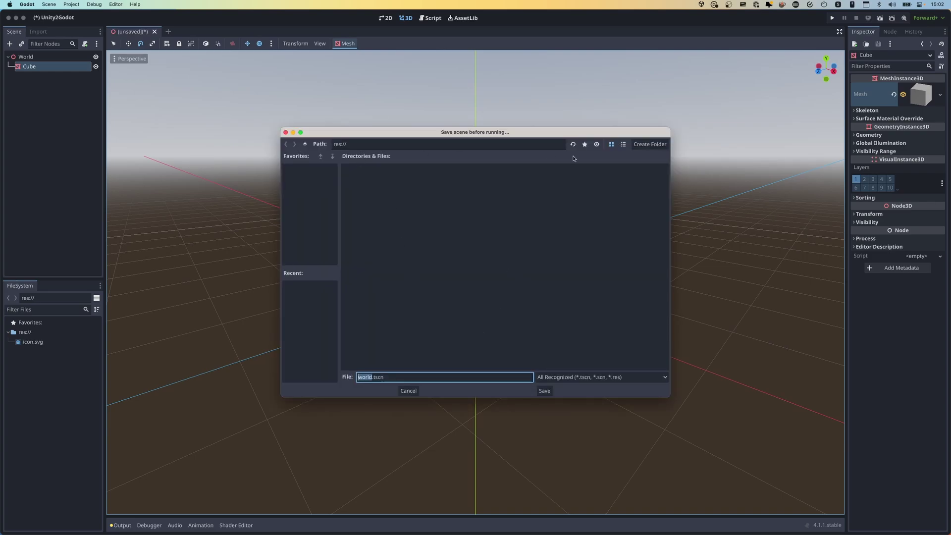
click(544, 391)
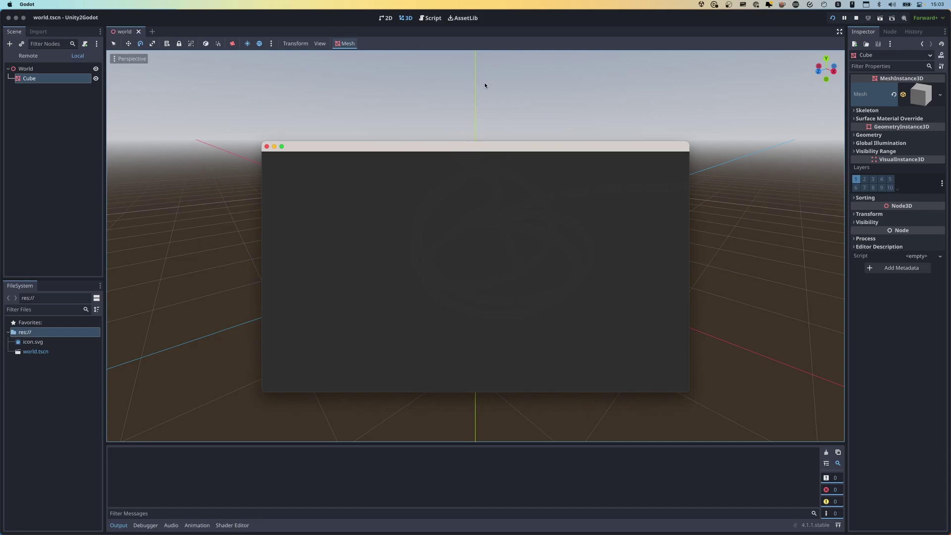
click(857, 18)
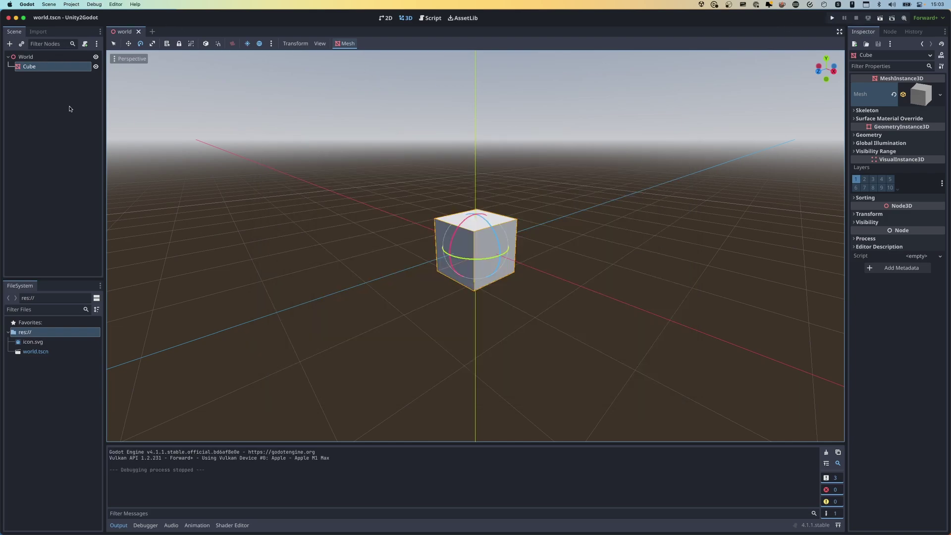
Step: Add a Camera3D node as a child of the World node
right_click(32, 57)
click(59, 63)
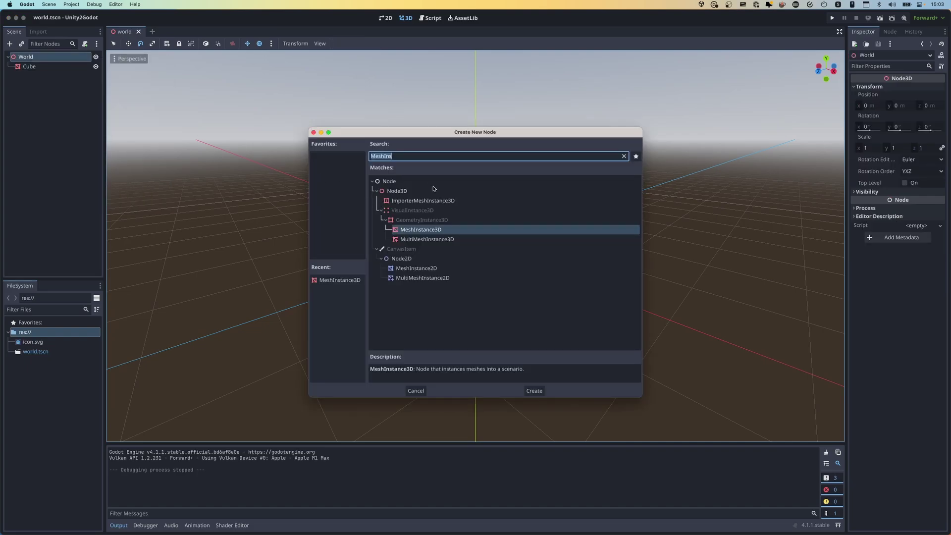
text(Camera)
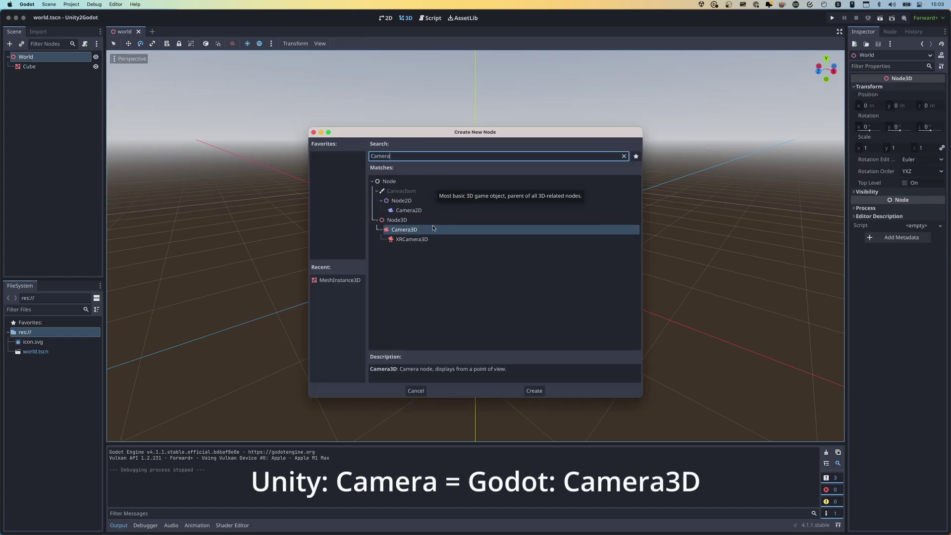
double_click(433, 229)
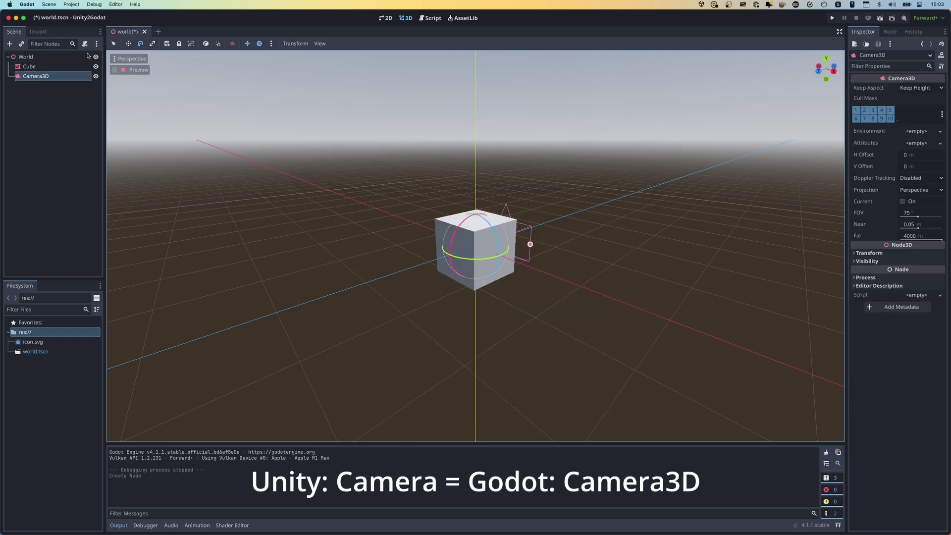
Step: Move the camera back from and above the cube, rotate it toward the cube, and turn on the camera preview
key(w)
drag(436, 259, 254, 309)
scroll(344, 309, down, 4)
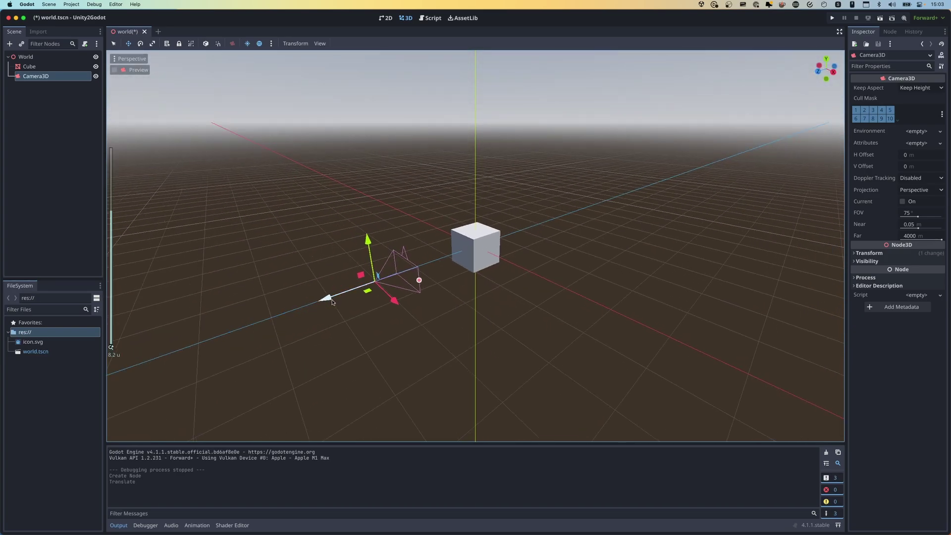
scroll(439, 314, down, 5)
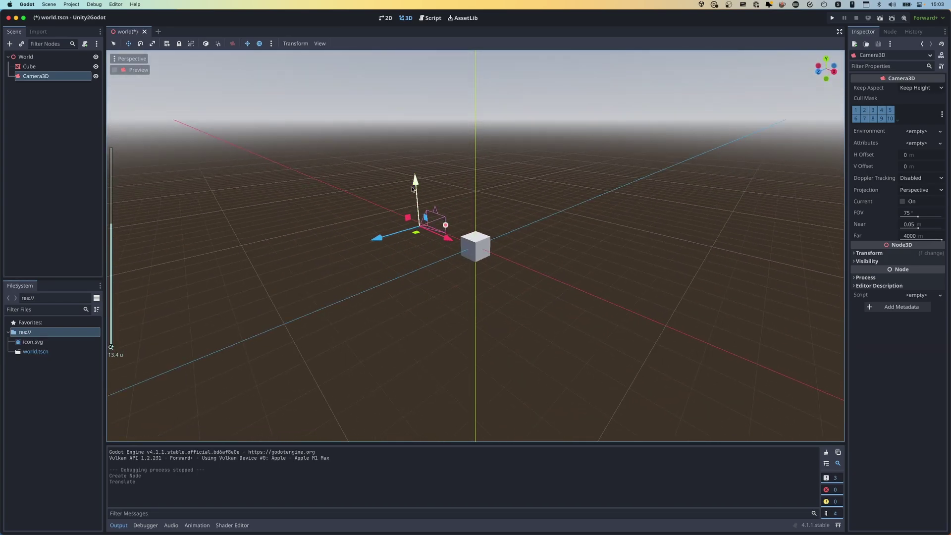
drag(411, 188, 328, 199)
key(e)
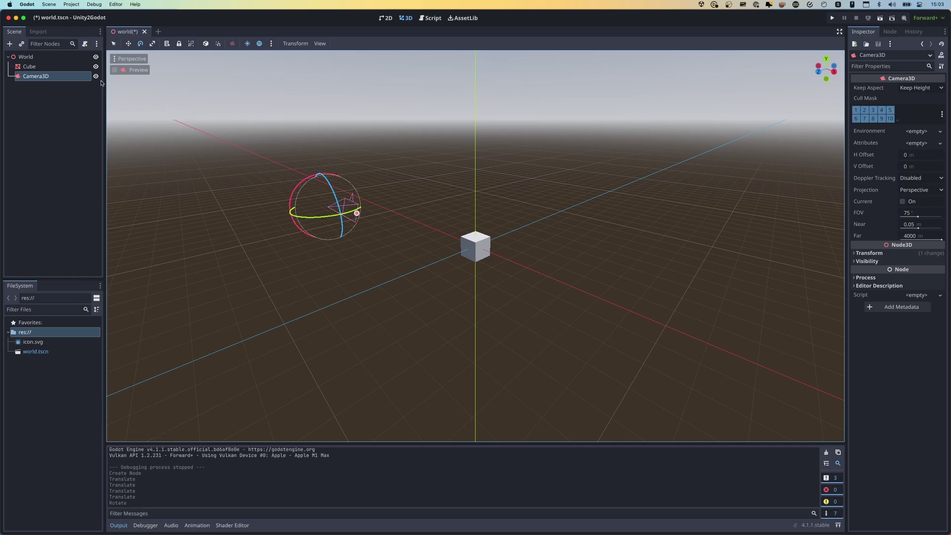
click(115, 70)
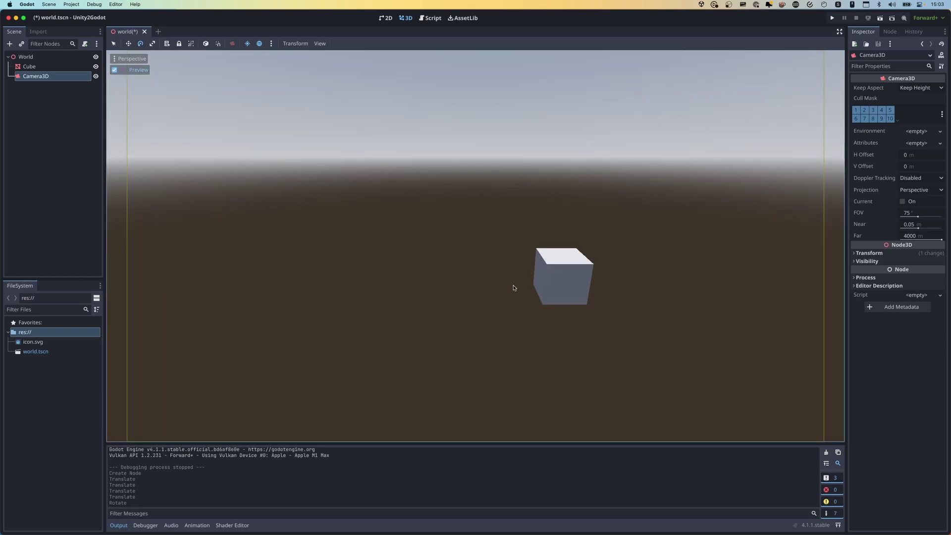
Step: Turn off the camera preview and move the Camera3D along its X axis until it is centred in front of the cube
click(114, 70)
mouse_move(430, 290)
middle_down()
mouse_move(482, 301)
mouse_move(438, 292)
middle_up()
key(w)
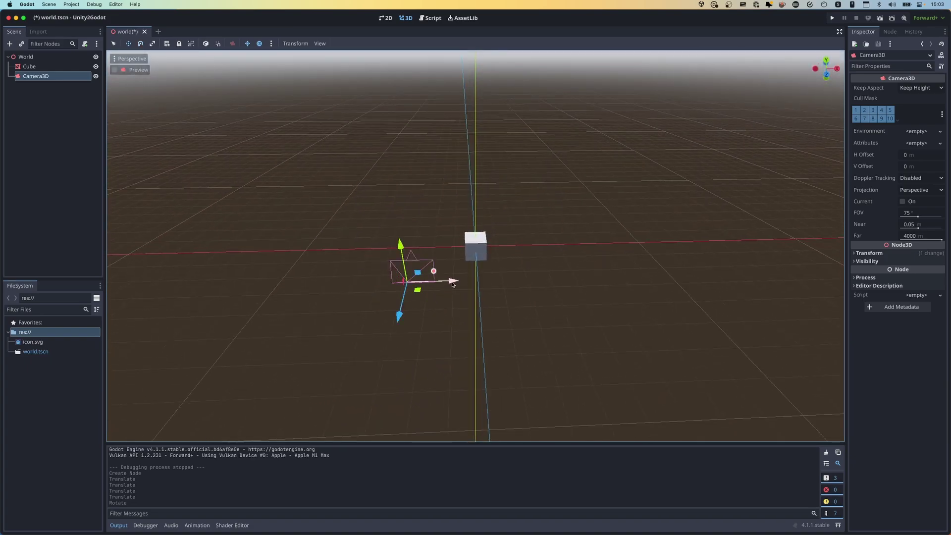
drag(449, 281, 525, 280)
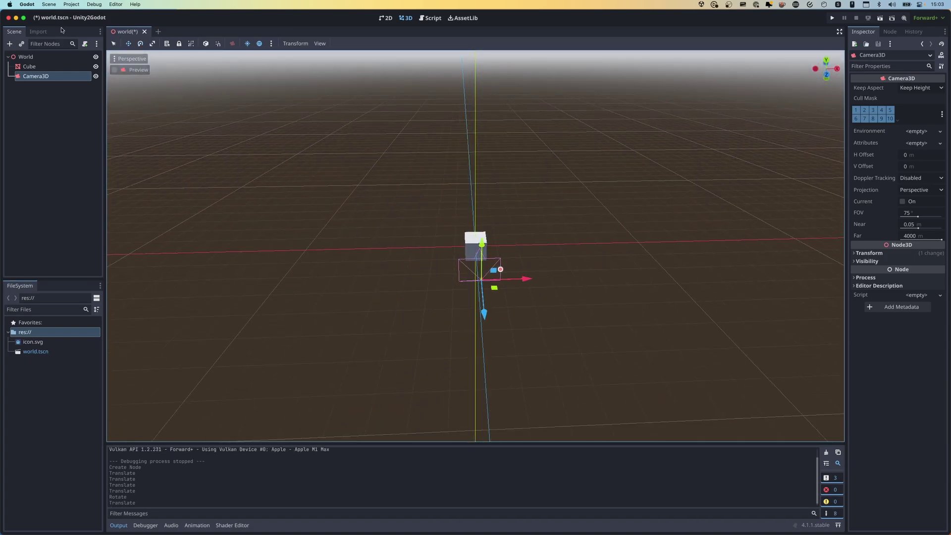
Step: Check the Camera3D preview, then save the scene and test-run the project, closing the game window
click(114, 70)
click(114, 69)
key(super+s)
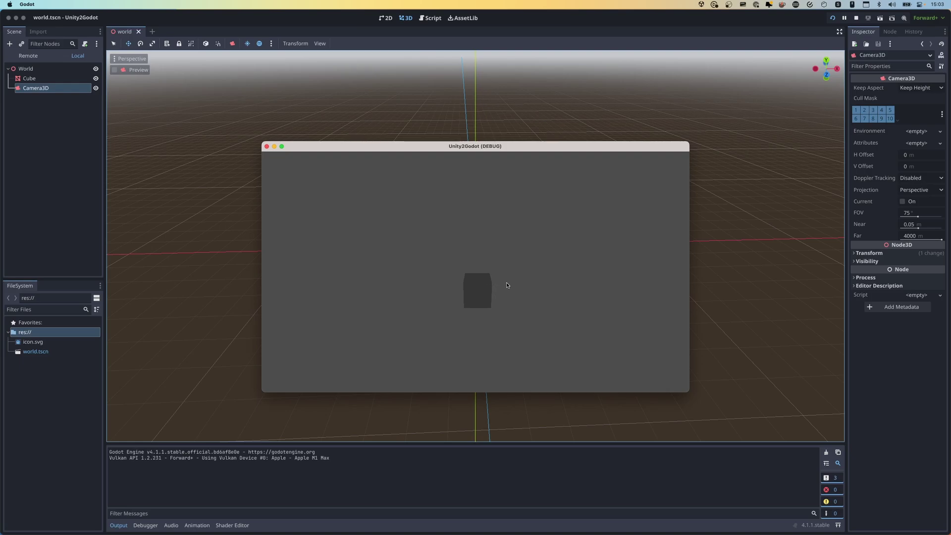
click(267, 148)
Step: Set the Cube's BoxMesh size to 10 m in X and 10 m in Z to form a flat platform
middle_drag(584, 266, 445, 262)
click(35, 66)
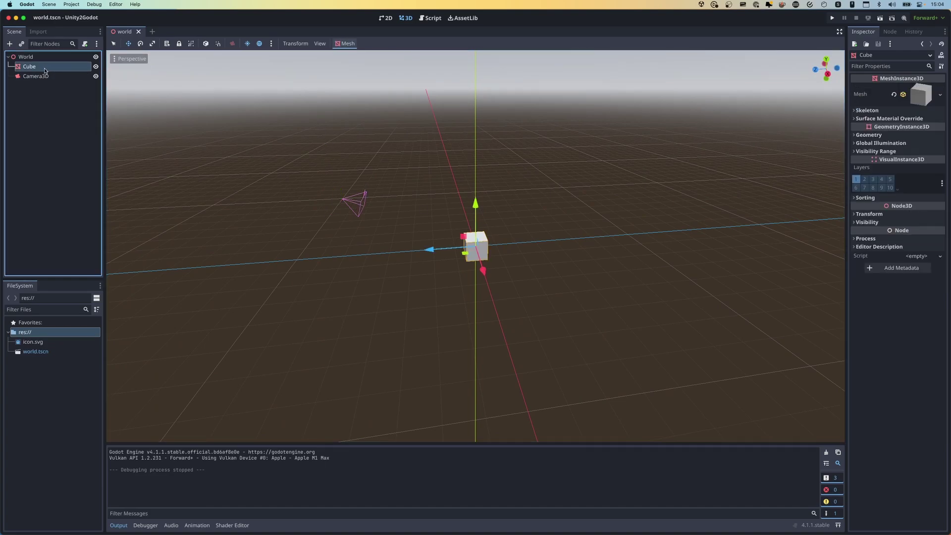
click(923, 96)
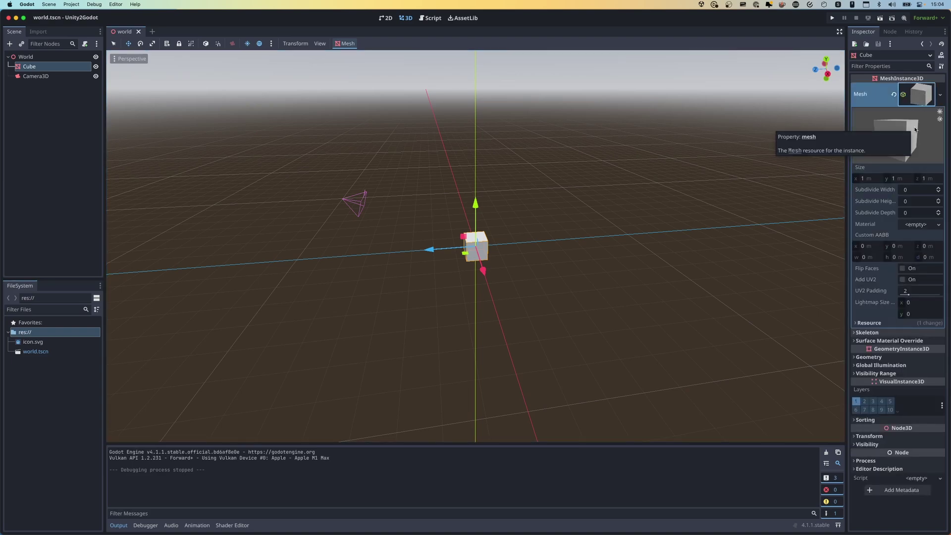
click(870, 179)
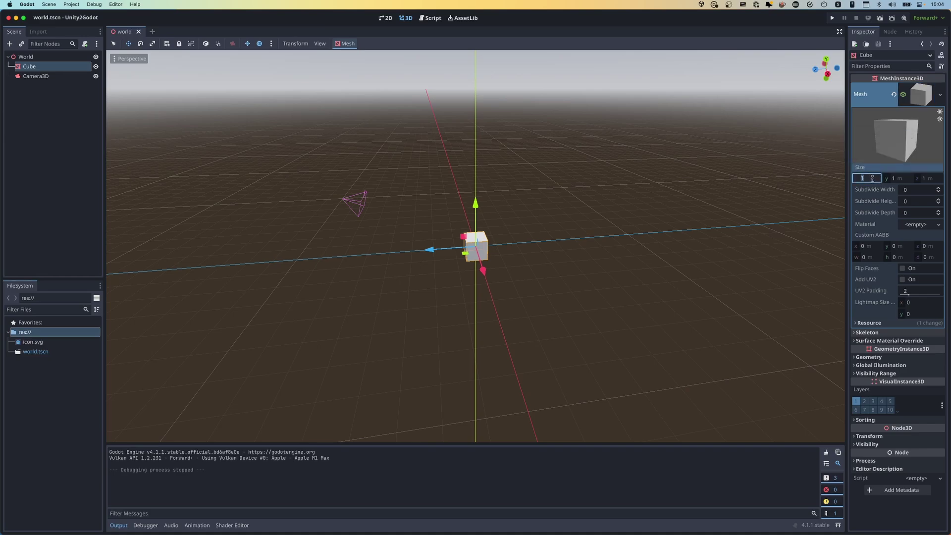
text(10)
key(Tab)
key(Tab)
text(10)
key(Return)
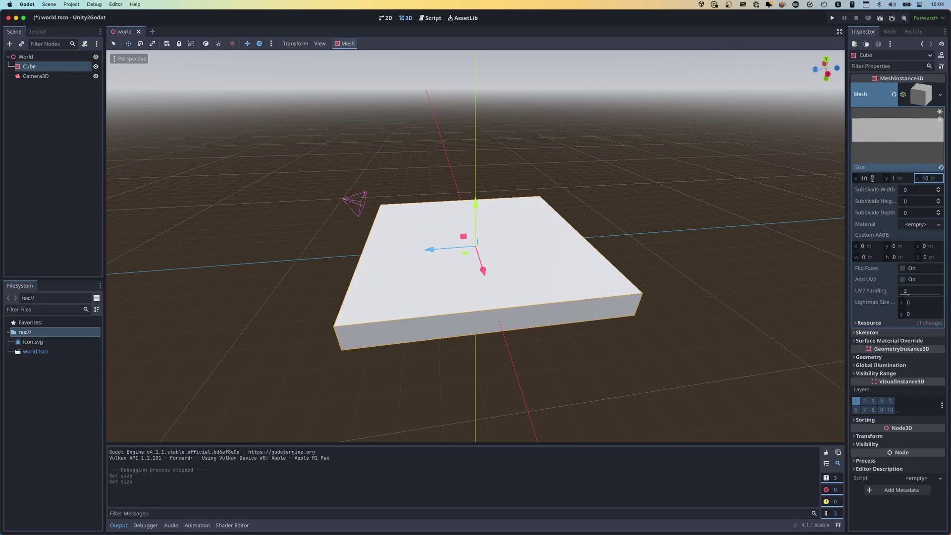
middle_drag(317, 297, 378, 322)
scroll(379, 304, up, 2)
Step: Add a DirectionalLight3D node as a child of the World node
click(20, 91)
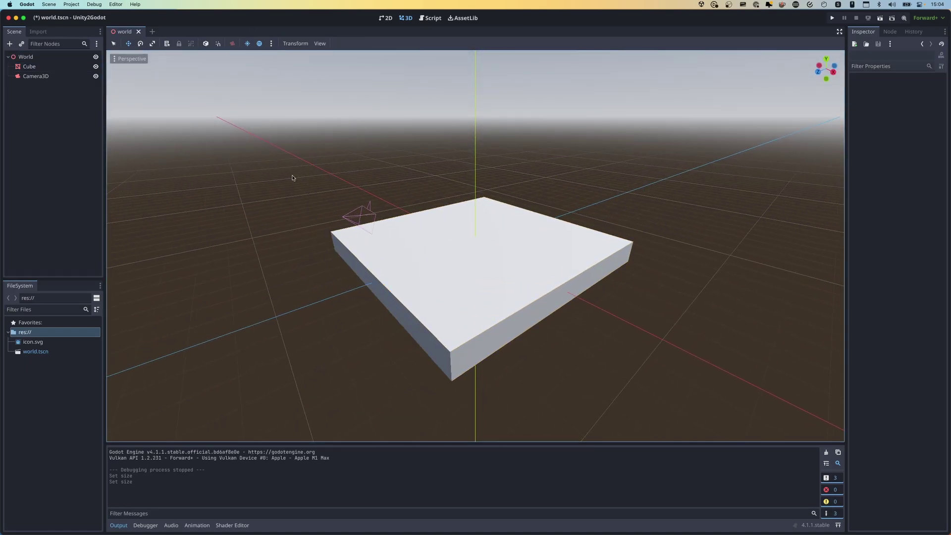
middle_drag(396, 223, 431, 218)
right_click(49, 59)
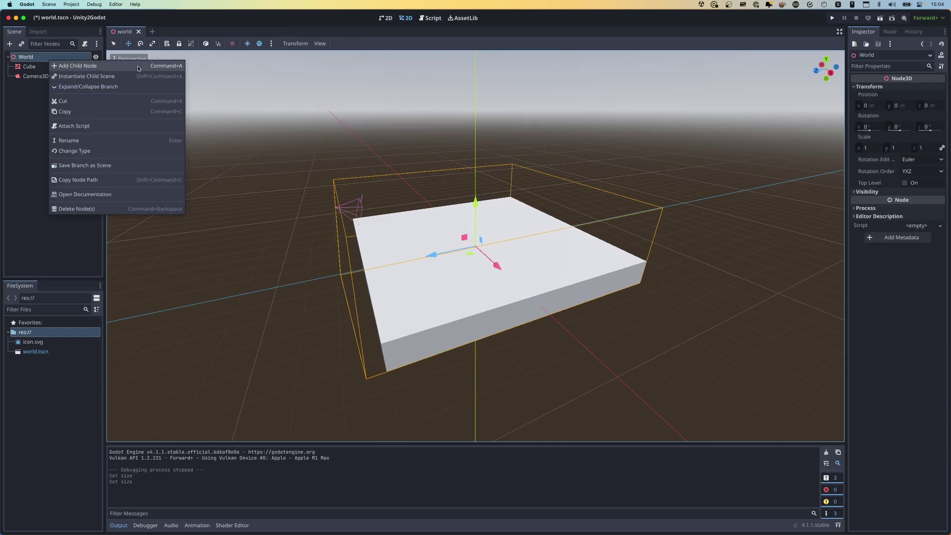
click(89, 65)
text(Direction)
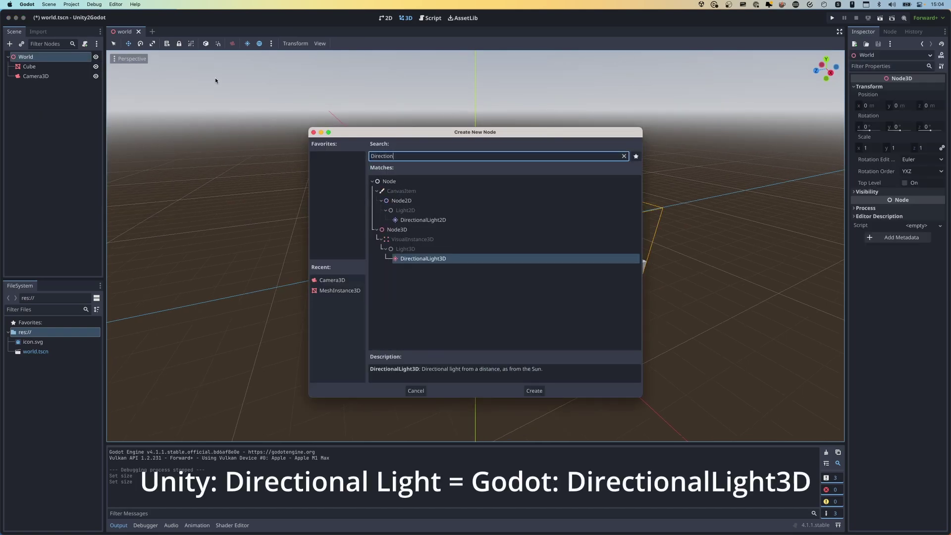
double_click(440, 259)
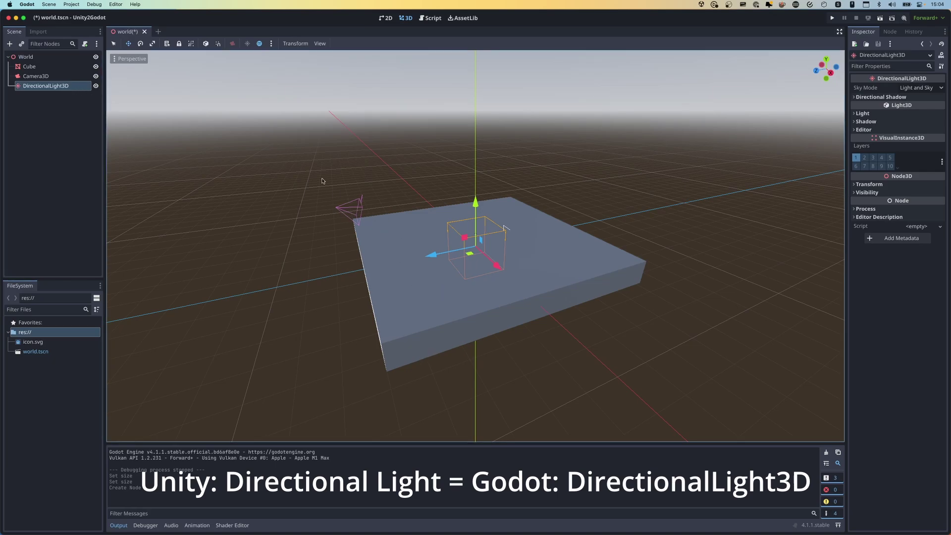
Step: Rotate the DirectionalLight3D about its X axis to light the platform's top, then test-run the project and close the game window
key(e)
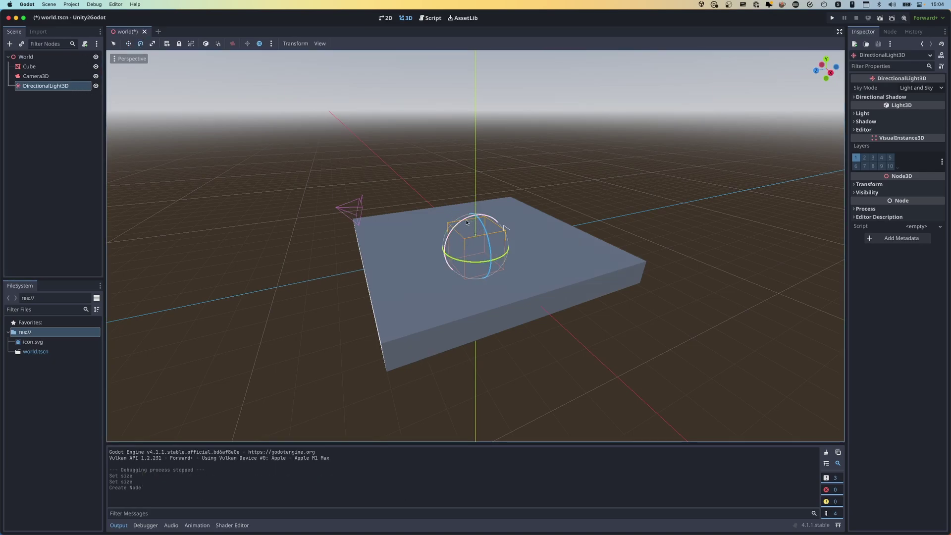
drag(466, 223, 483, 212)
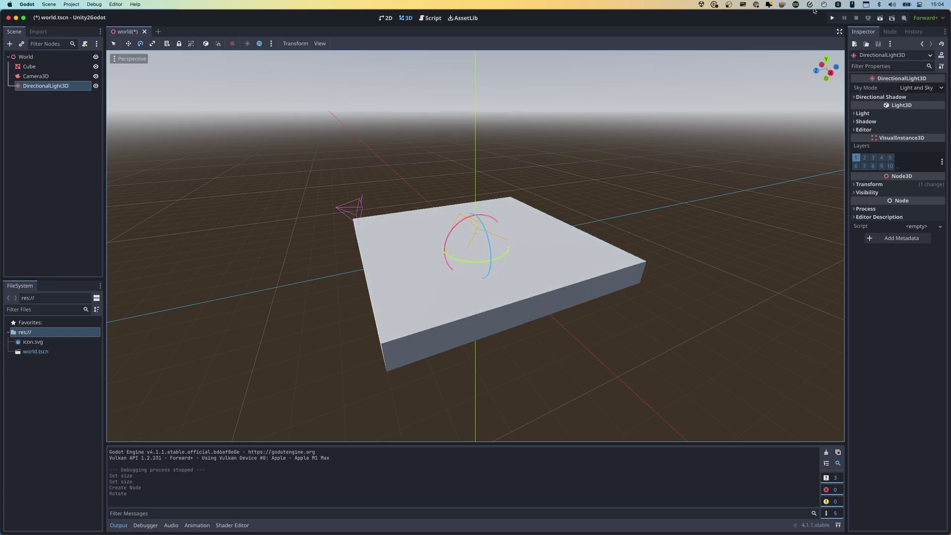
click(832, 18)
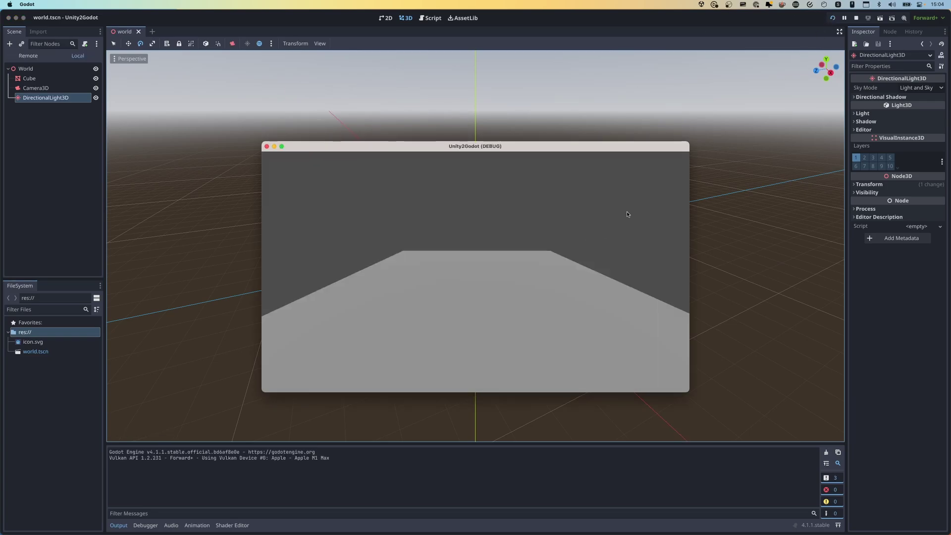
click(267, 147)
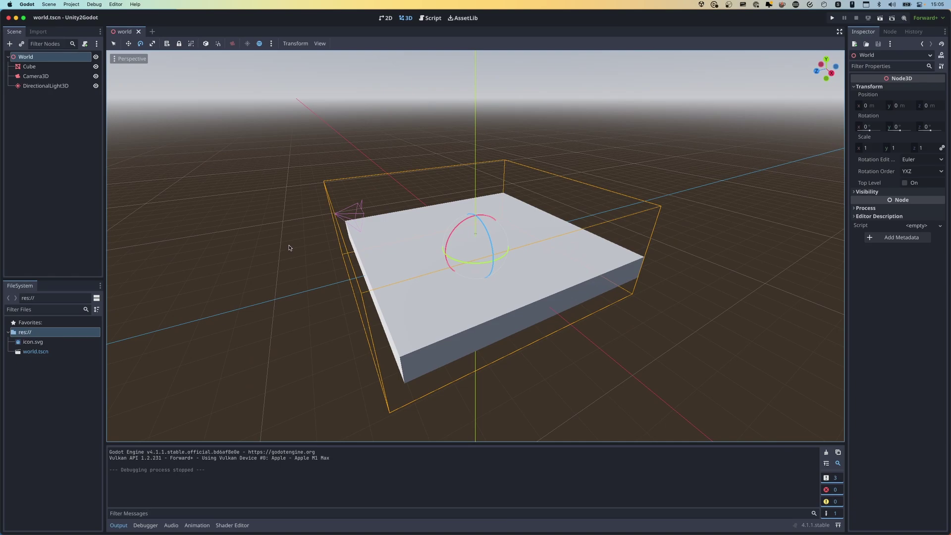
Step: Add a RigidBody3D node as a child of the World node and check its configuration warning
right_click(47, 58)
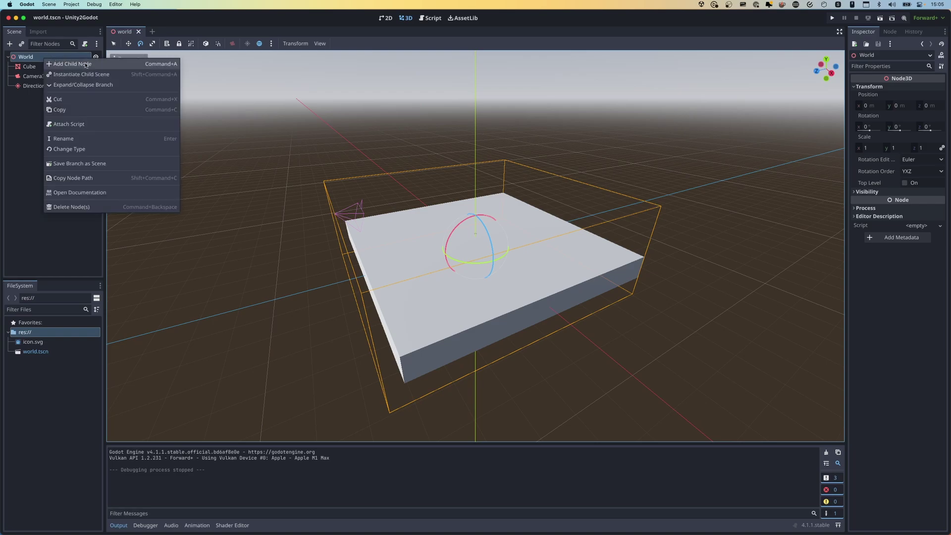
click(86, 64)
text(Rigid)
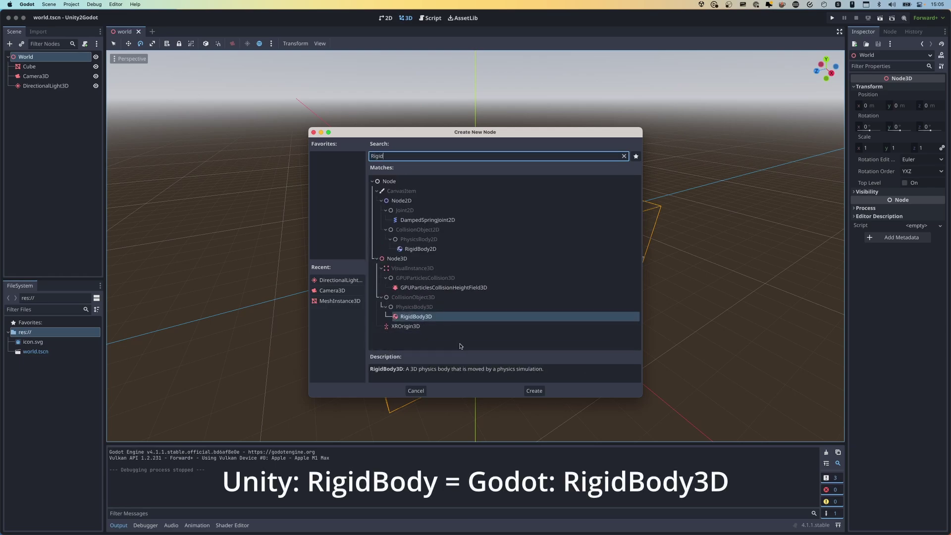
double_click(449, 317)
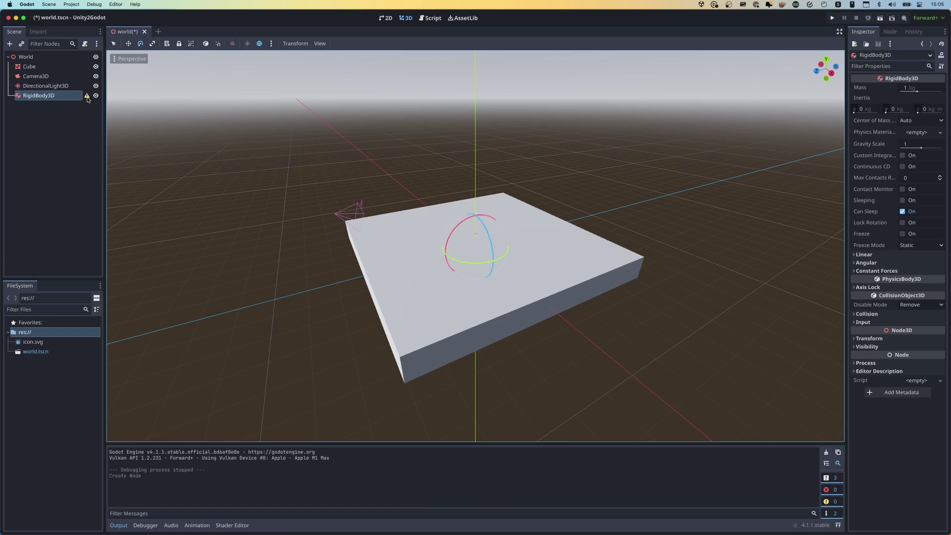
click(86, 112)
mouse_move(87, 99)
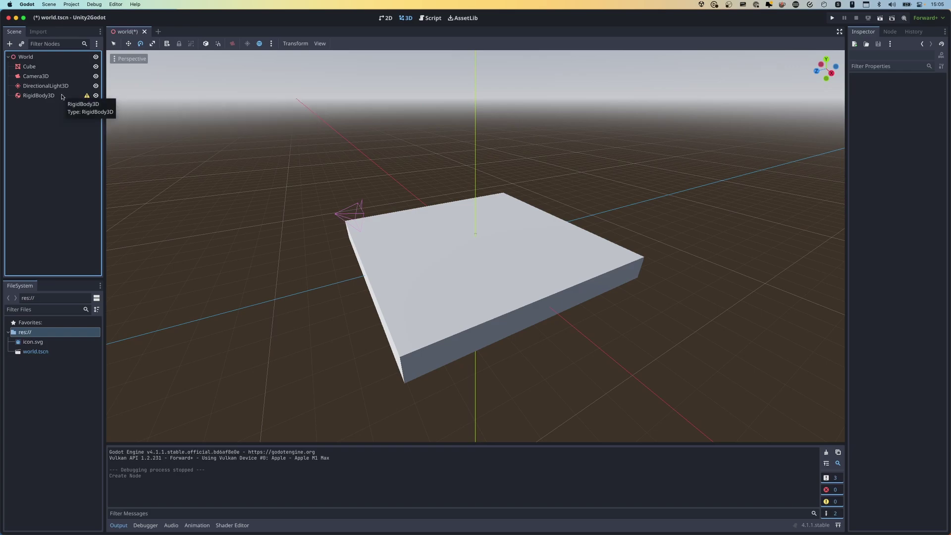
Step: Move the RigidBody3D straight up along the Y axis so that it sits above the platform
click(62, 96)
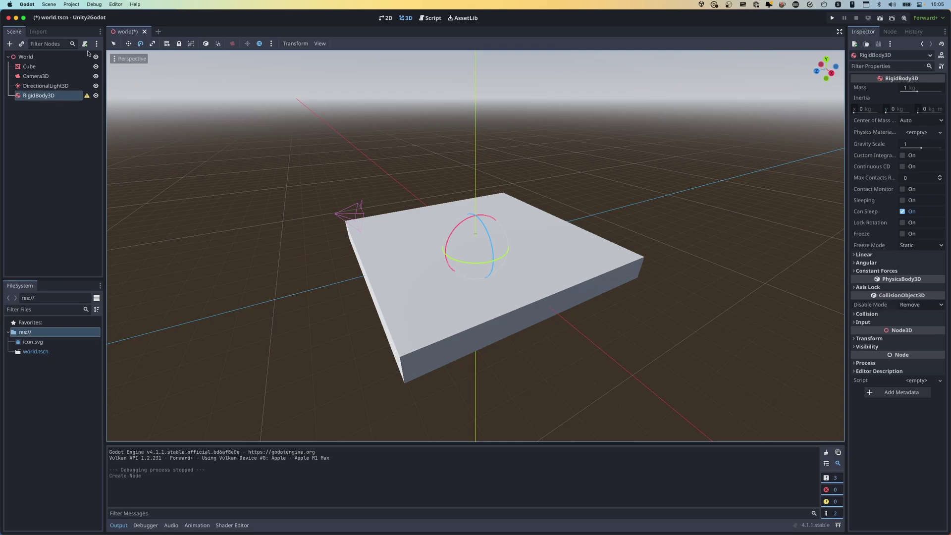
click(128, 44)
drag(478, 203, 475, 117)
middle_drag(351, 233, 372, 252)
middle_drag(533, 212, 429, 228)
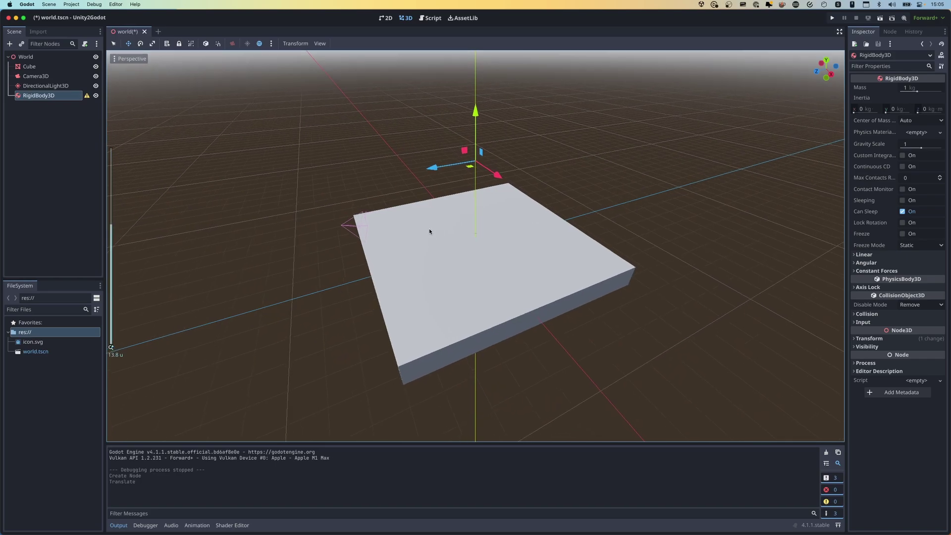
Step: Add a MeshInstance3D node as a child of the RigidBody3D
right_click(44, 94)
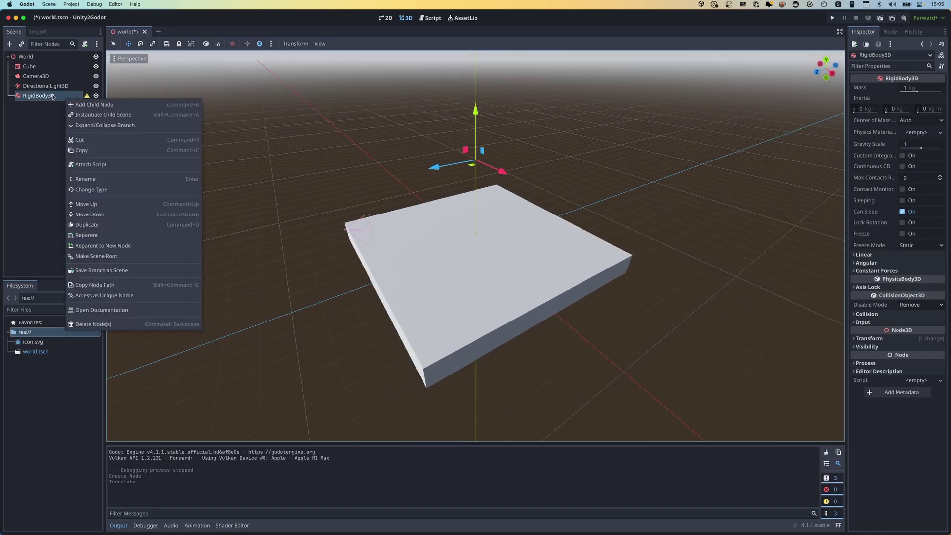
click(116, 105)
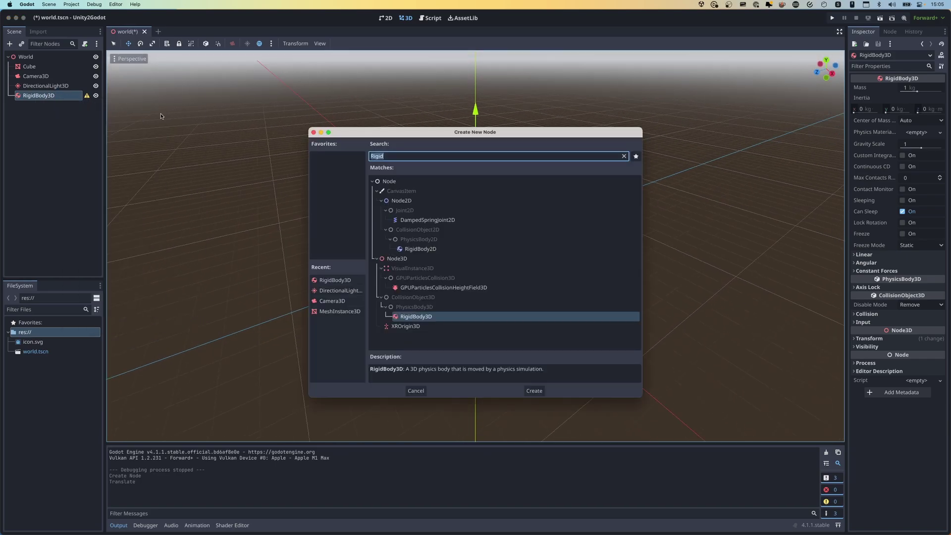
text(mesh)
key(Return)
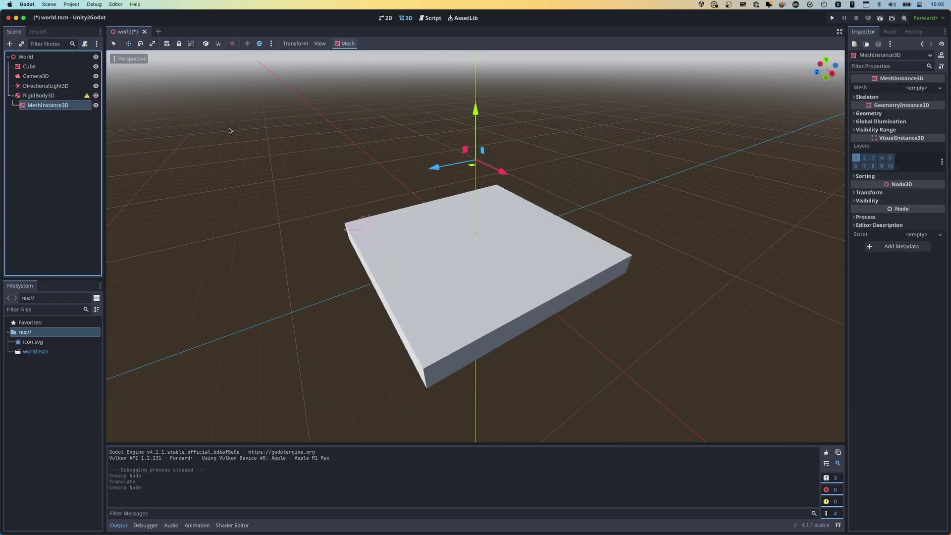
Step: Assign a new SphereMesh to the Mesh property of the MeshInstance3D under the RigidBody3D
click(939, 88)
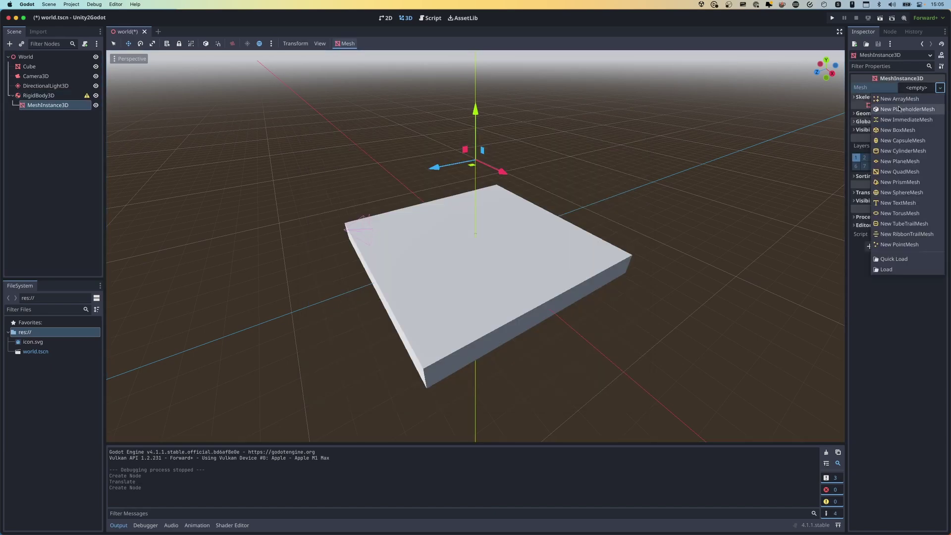
click(916, 192)
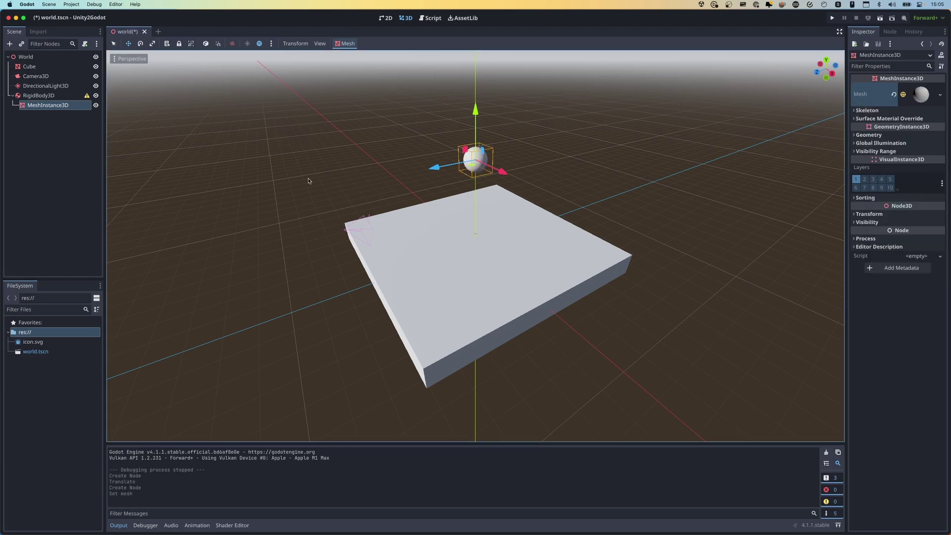
middle_drag(312, 178, 482, 201)
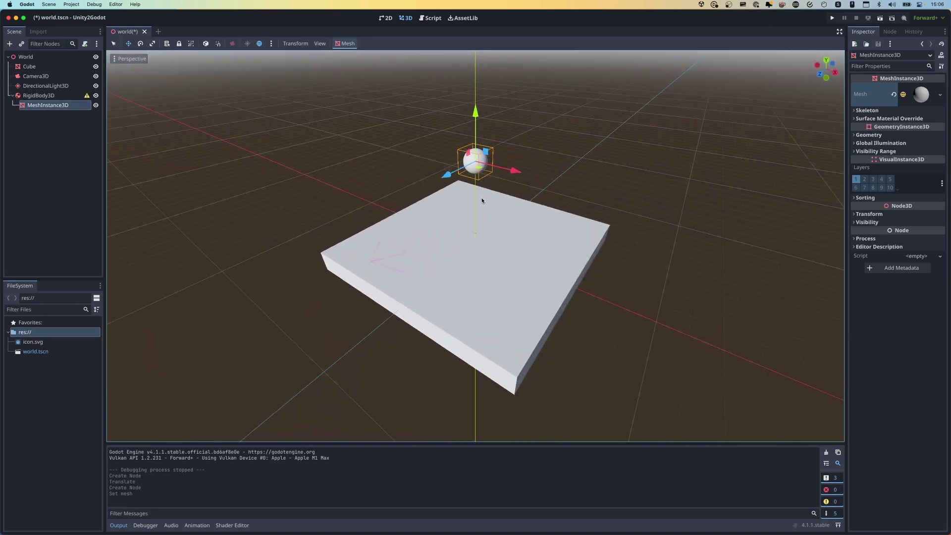
right_click(62, 98)
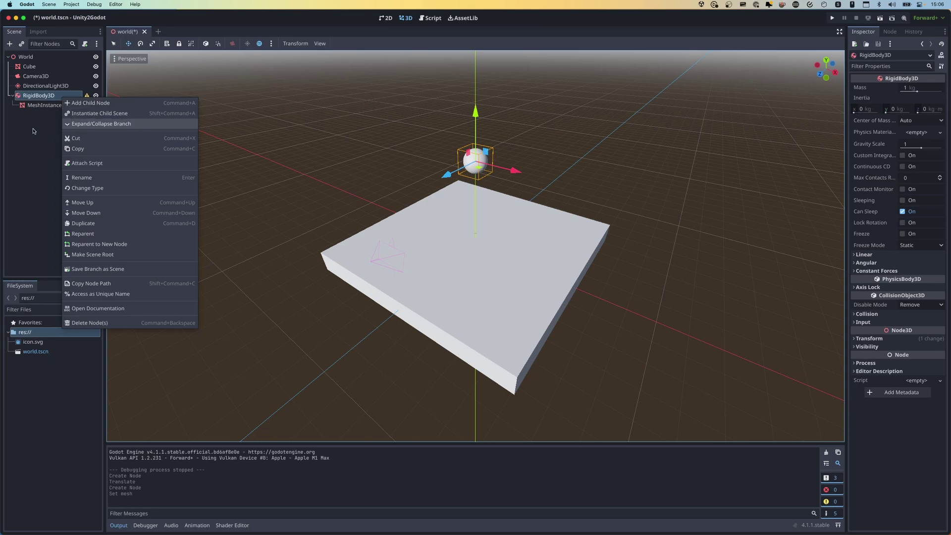
click(40, 113)
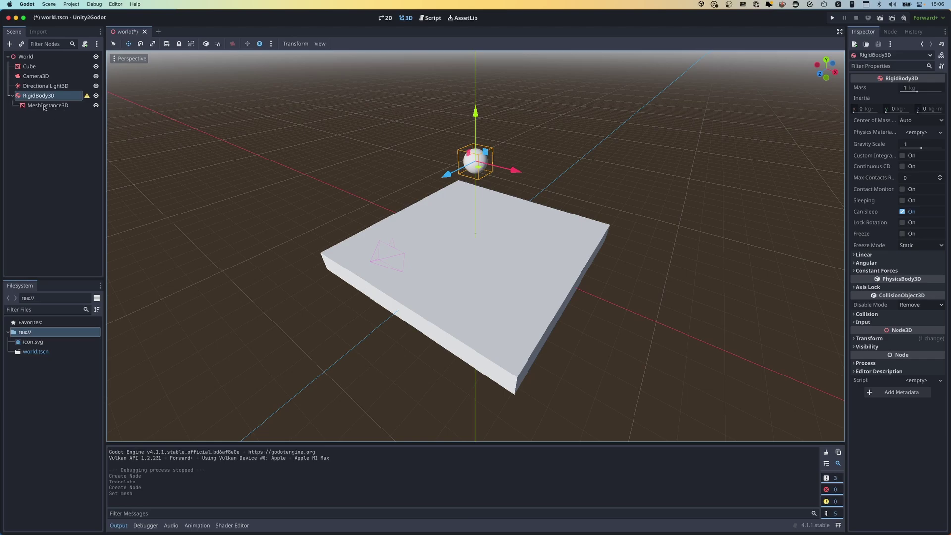
click(47, 106)
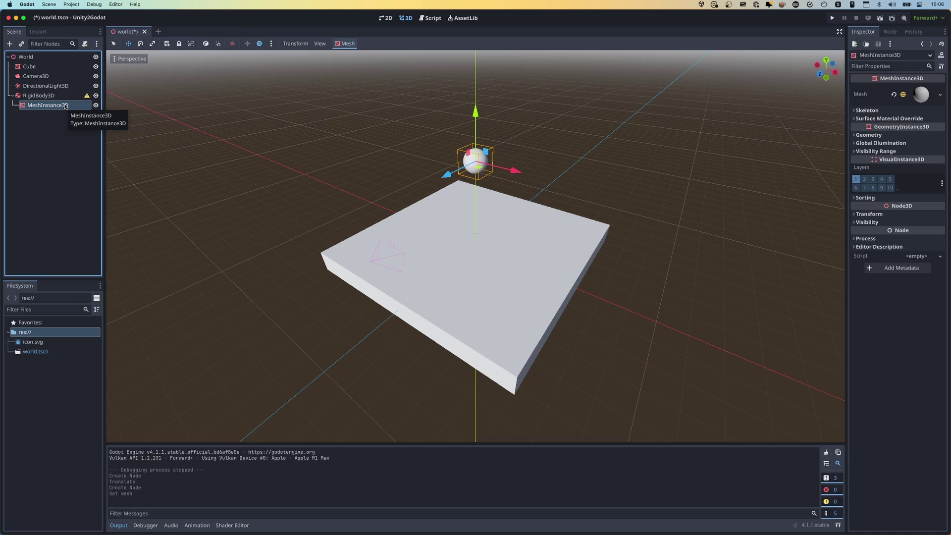
Step: Add a CollisionShape3D node as a child of the RigidBody3D
right_click(64, 97)
click(83, 106)
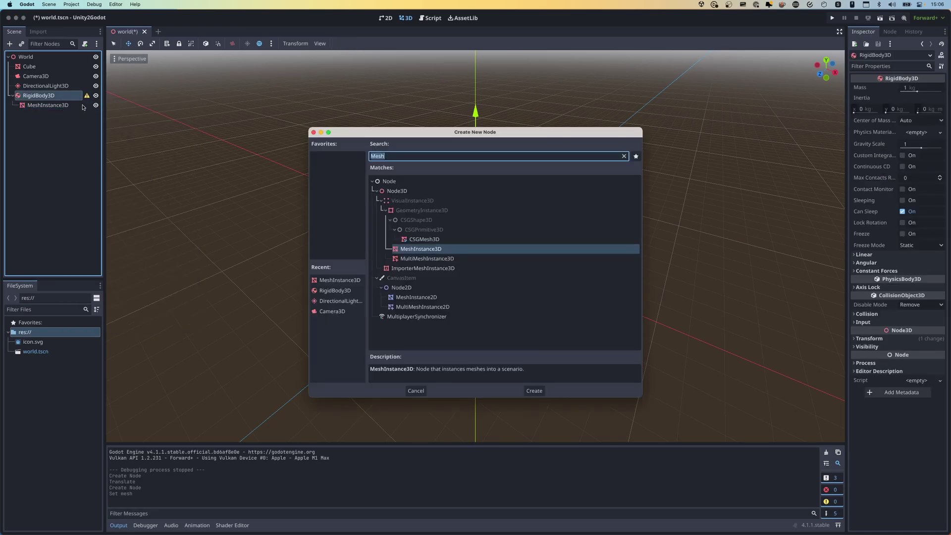
text(collision)
key(Return)
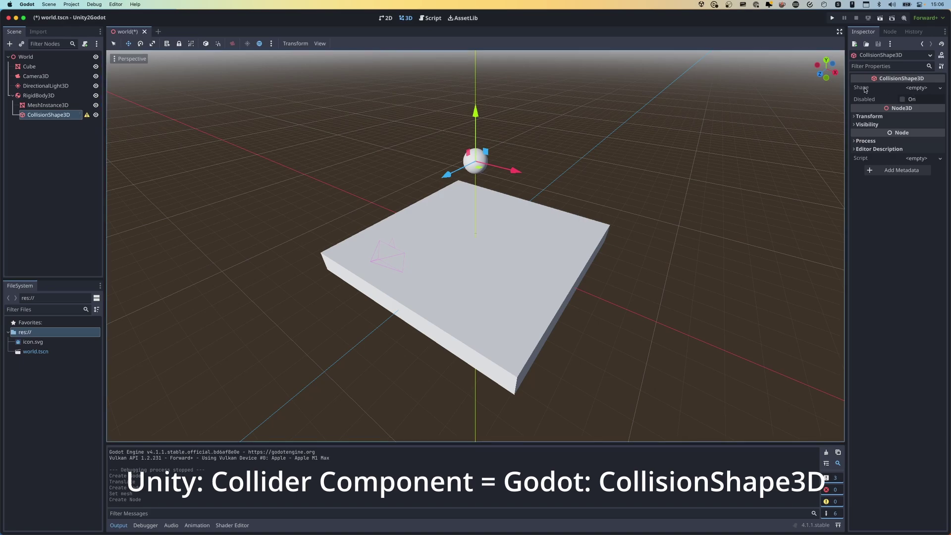
Step: Assign a new SphereShape3D to the CollisionShape3D's Shape property and inspect its fit around the sphere up close
click(939, 88)
click(912, 114)
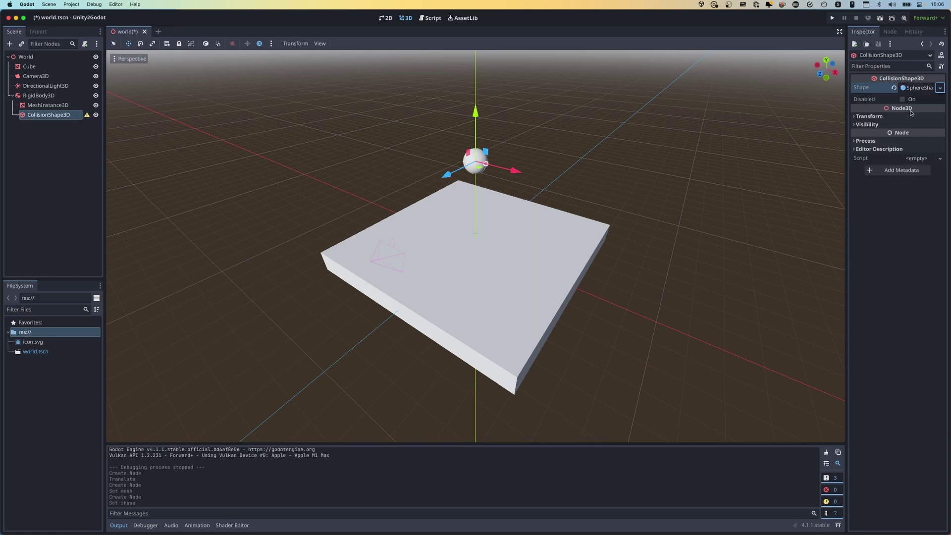
scroll(565, 149, up, 5)
scroll(583, 144, up, 3)
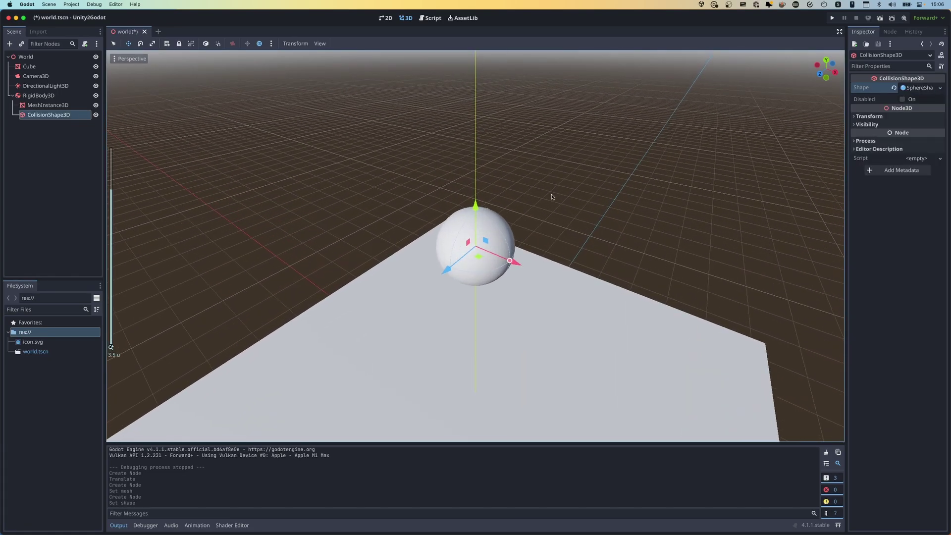
middle_drag(582, 204, 588, 195)
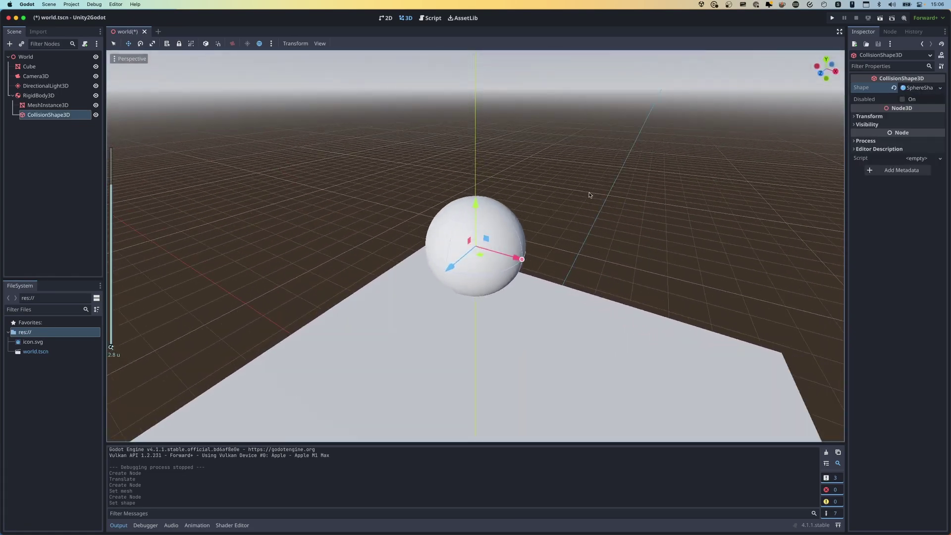
Step: Clear the sphere collider's Shape property and assign a new SphereShape3D, opening the shape's settings
click(893, 90)
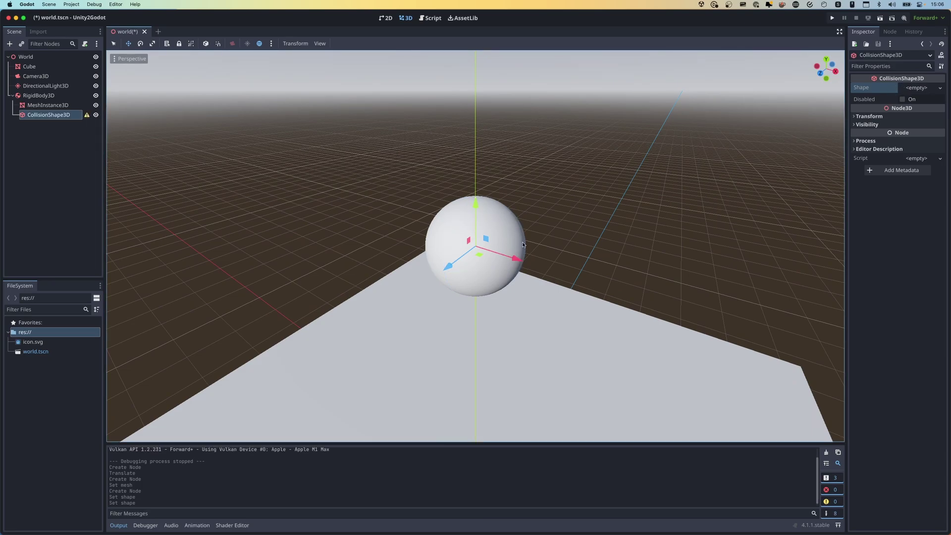
click(940, 88)
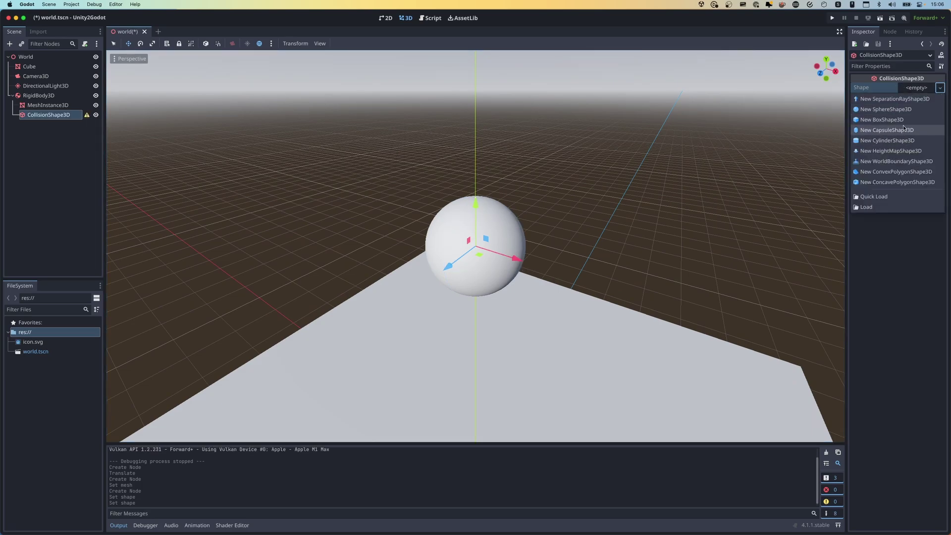
click(886, 109)
middle_drag(563, 233, 386, 190)
mouse_move(543, 236)
middle_down()
mouse_move(511, 235)
mouse_move(554, 233)
middle_up()
click(916, 88)
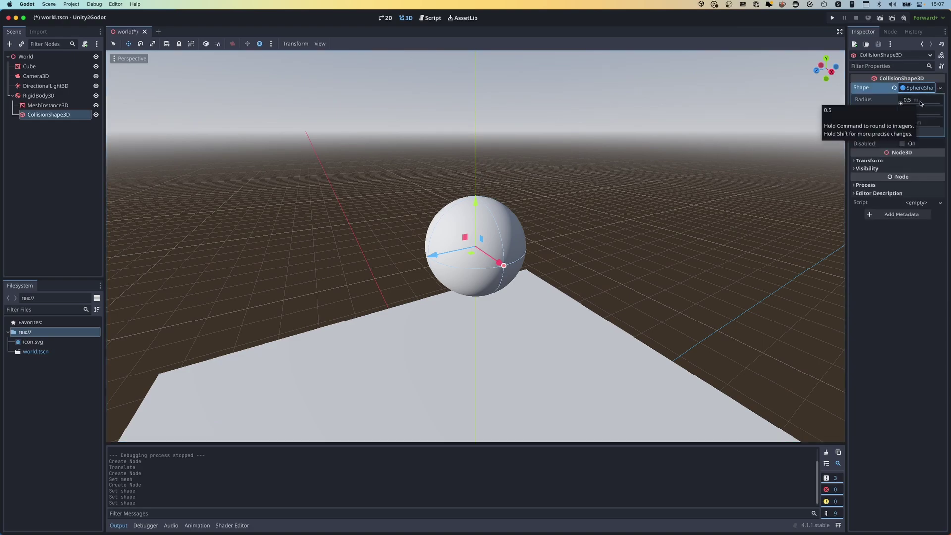
Step: Run the project to test how the sphere falls, close the game window and deselect all nodes
scroll(647, 204, down, 8)
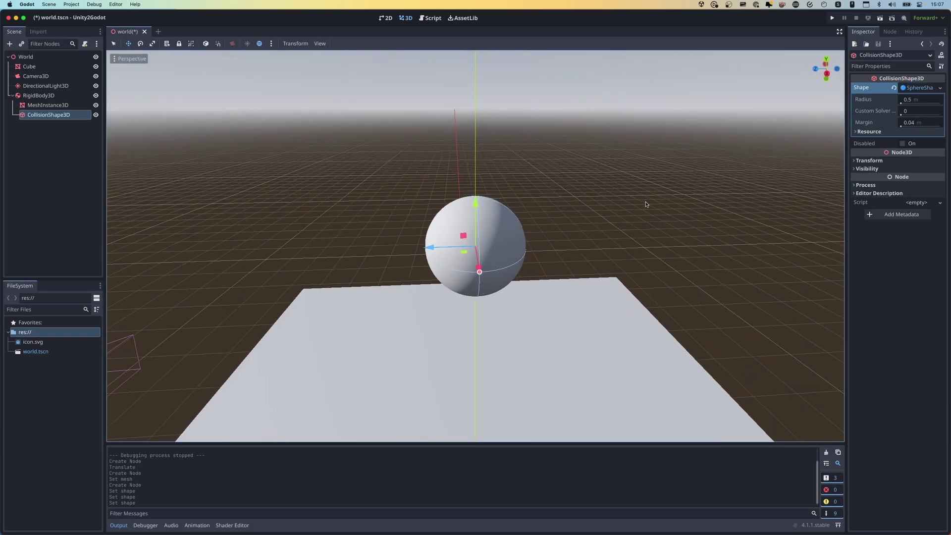
middle_drag(482, 255, 629, 220)
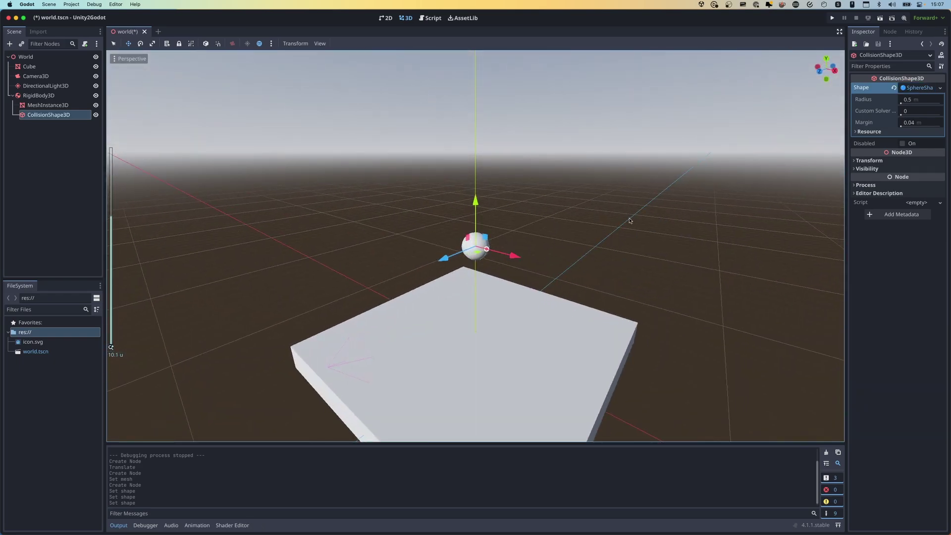
click(832, 18)
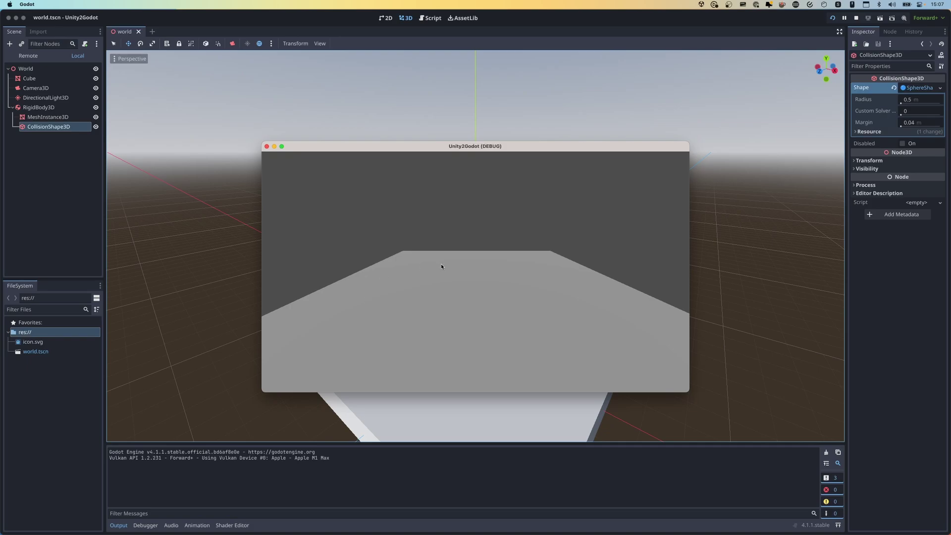
click(267, 146)
click(57, 158)
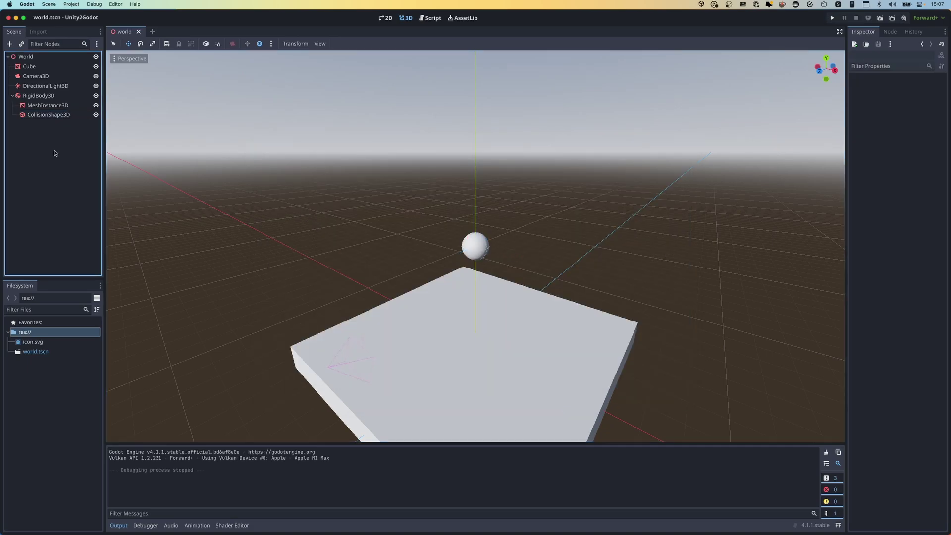
Step: Add a StaticBody3D node as a child of World and move the Cube node inside it
click(41, 69)
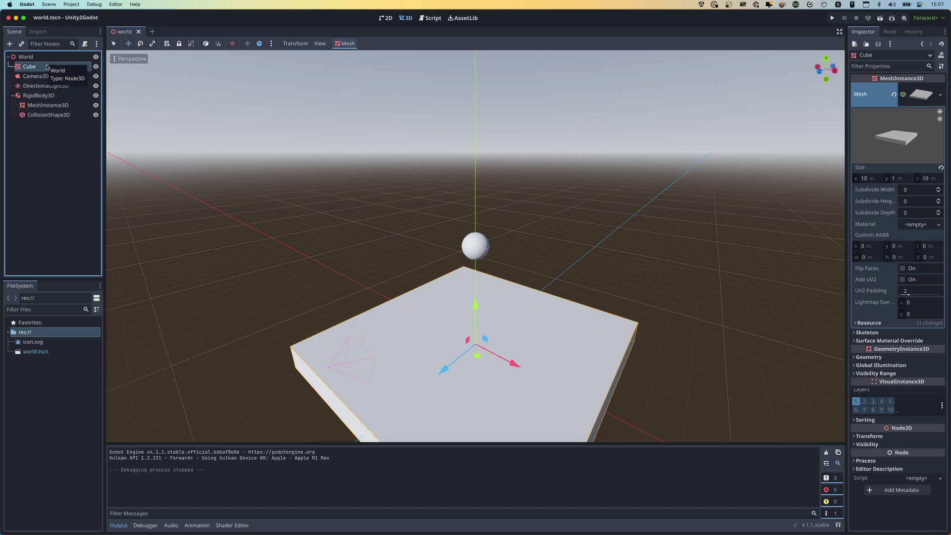
click(56, 96)
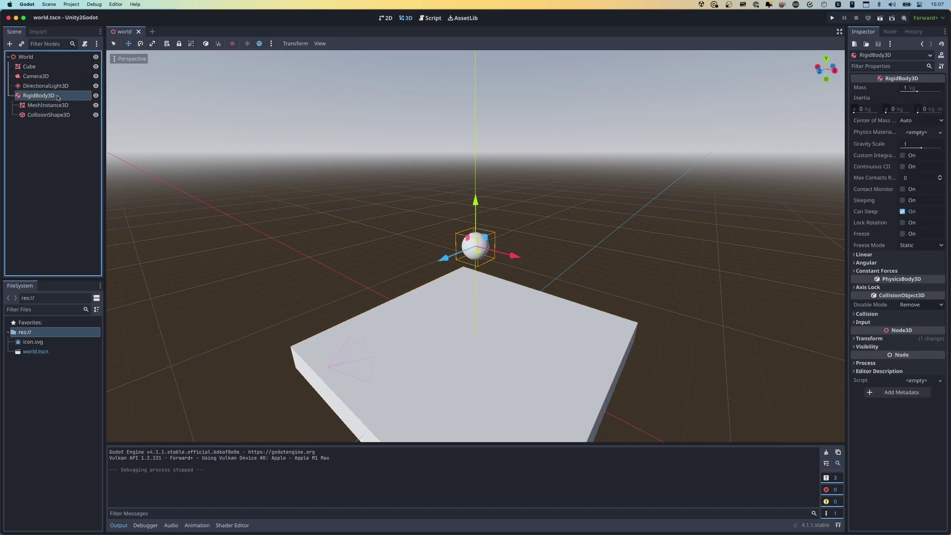
right_click(39, 58)
click(63, 66)
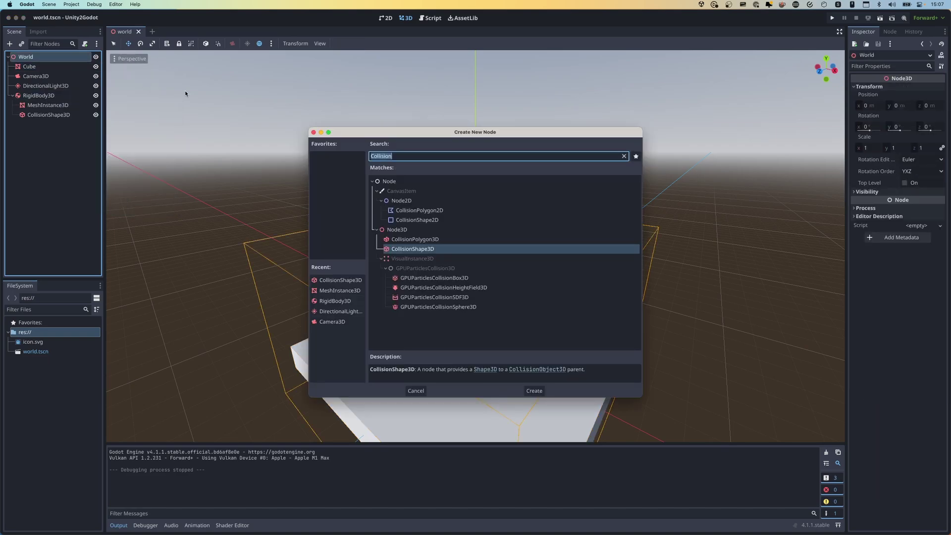
text(Static)
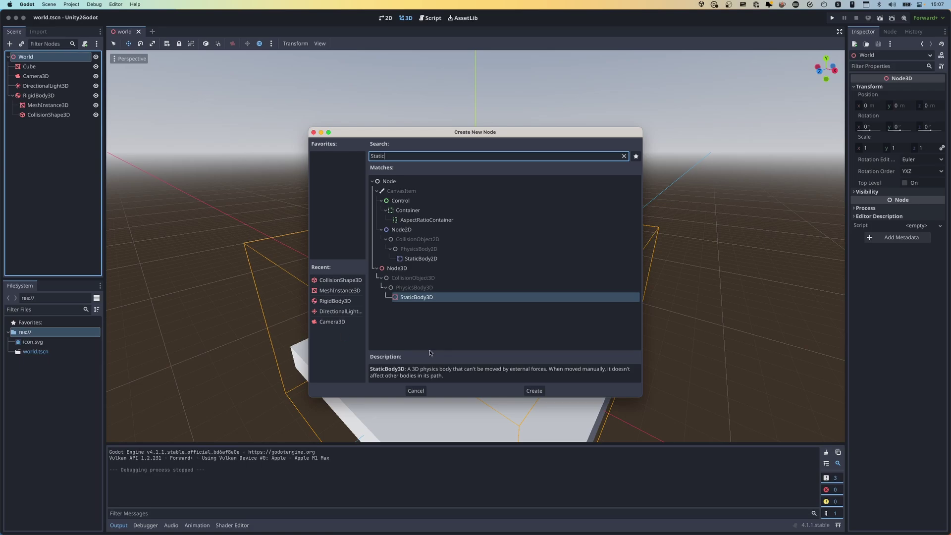
double_click(469, 299)
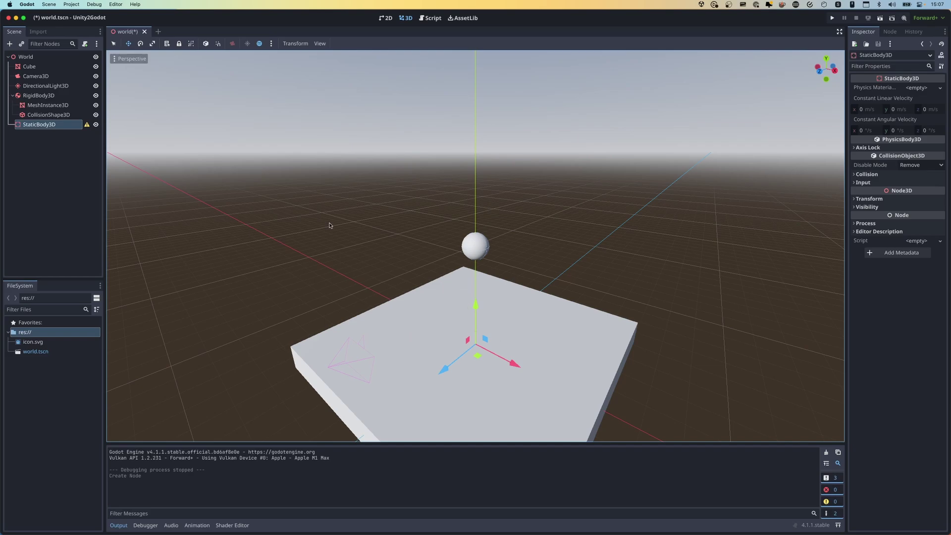
drag(28, 66, 44, 125)
Step: Add a CollisionShape3D node as a child of the StaticBody3D
click(54, 118)
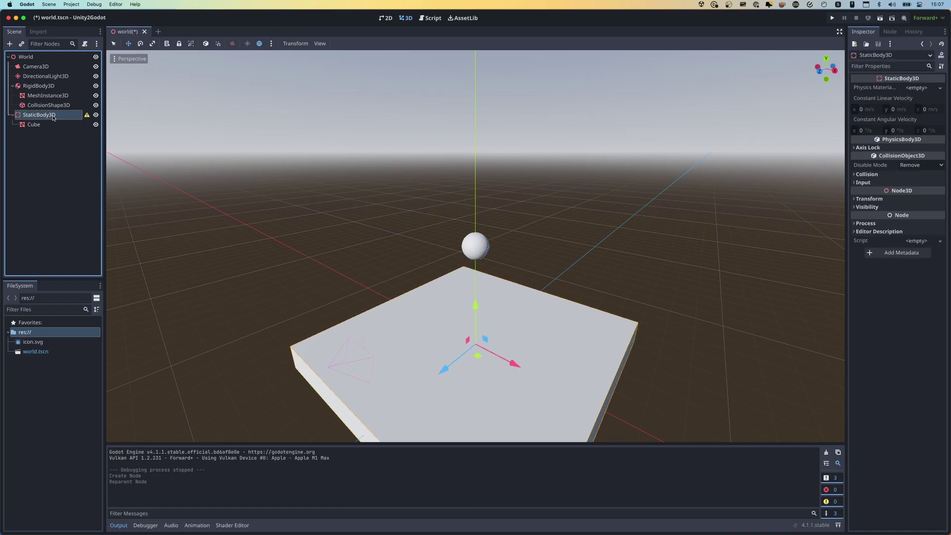
right_click(71, 121)
click(173, 126)
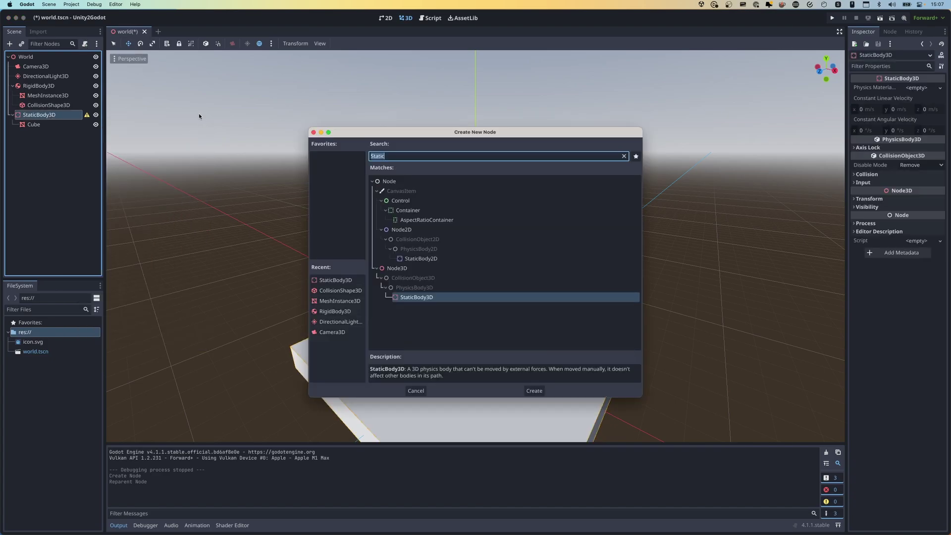
text(CollisionShape)
key(Return)
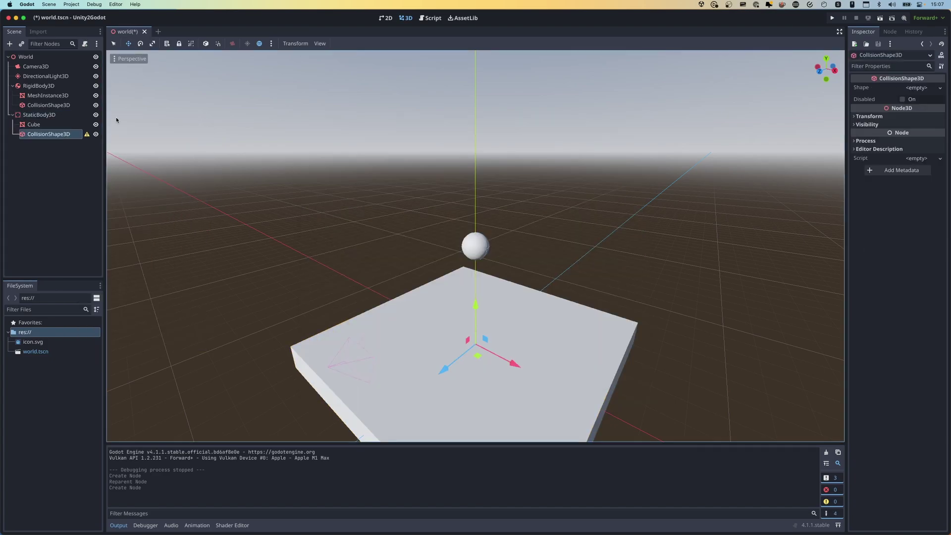
Step: Assign a new BoxShape3D to the StaticBody3D's CollisionShape3D and set its size to 10 m in X and Z
click(916, 88)
click(912, 123)
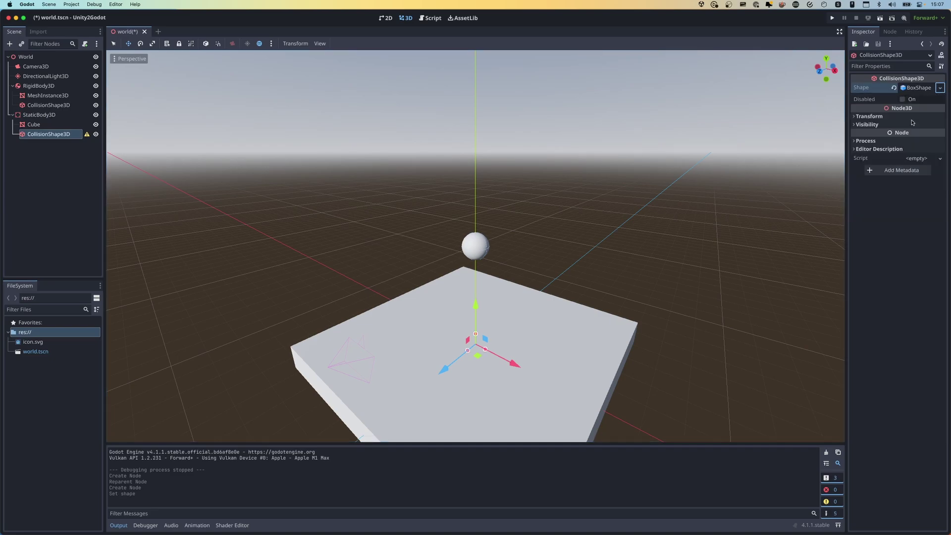
click(917, 88)
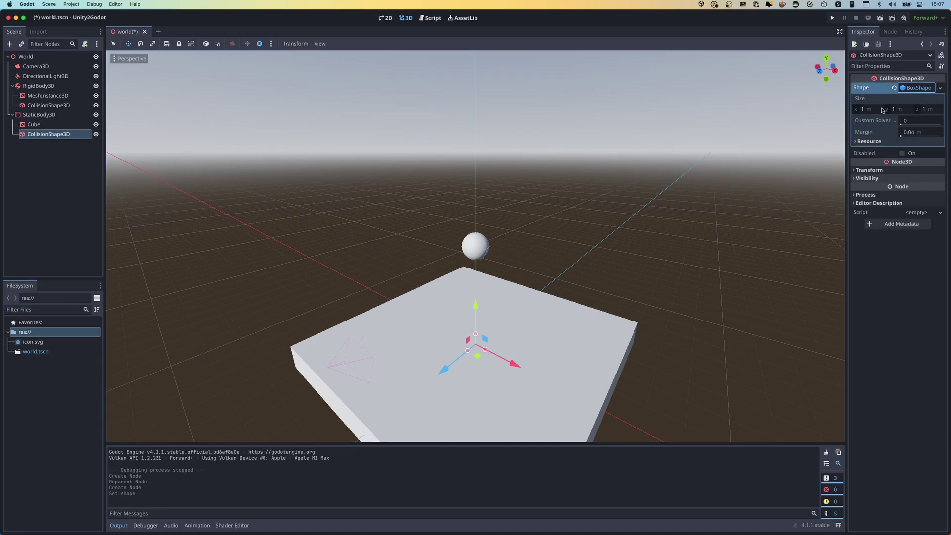
click(864, 109)
text(10)
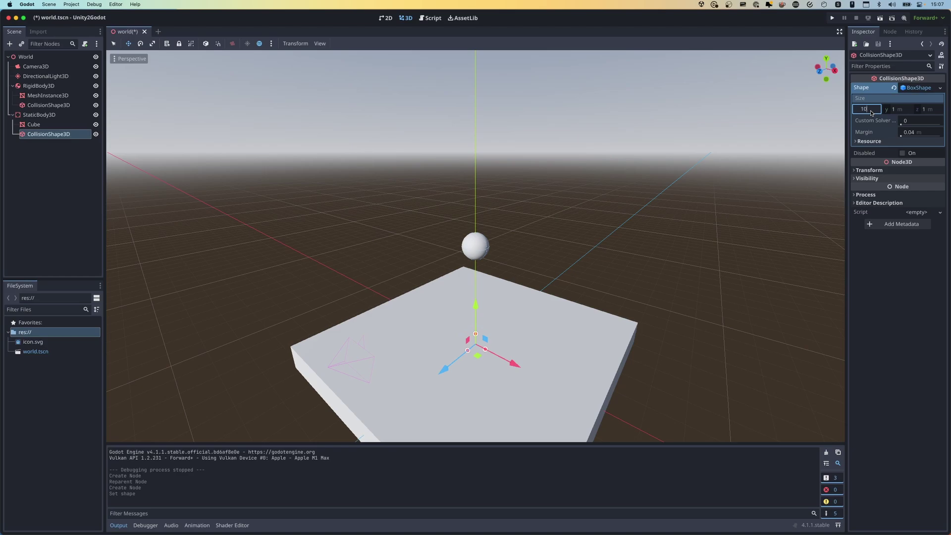
key(Tab)
key(Tab)
text(10)
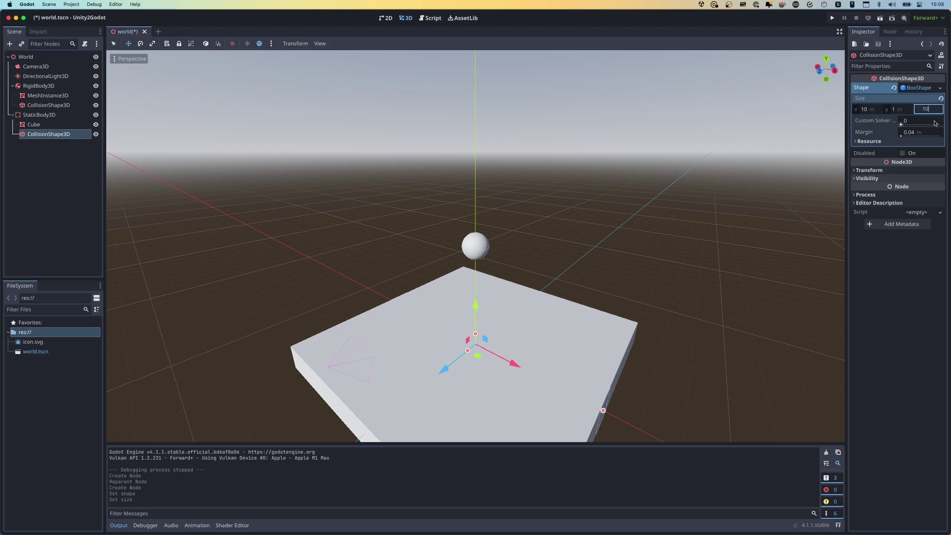
middle_drag(532, 329, 469, 292)
scroll(548, 337, down, 3)
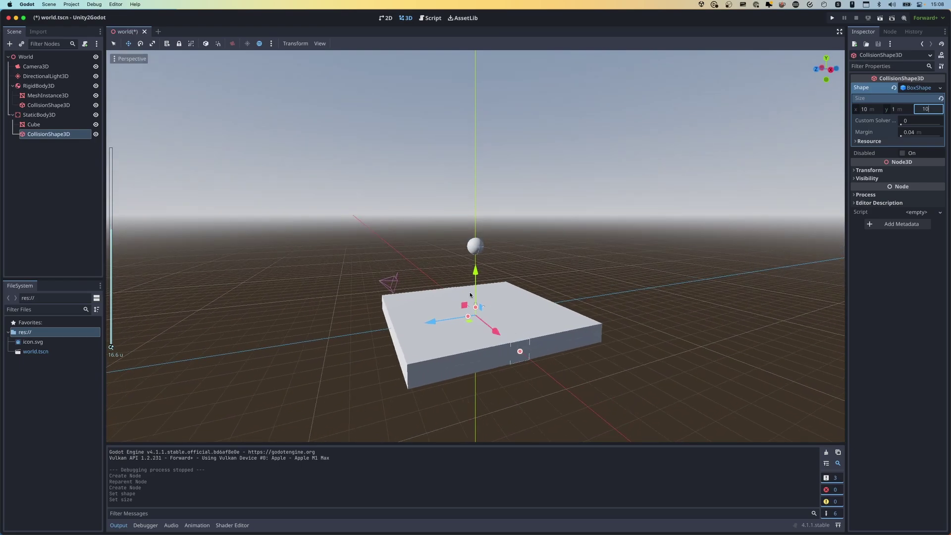
click(897, 109)
Step: Run the project to test the sphere's collision with the platform, and close the game window
middle_drag(632, 281, 477, 353)
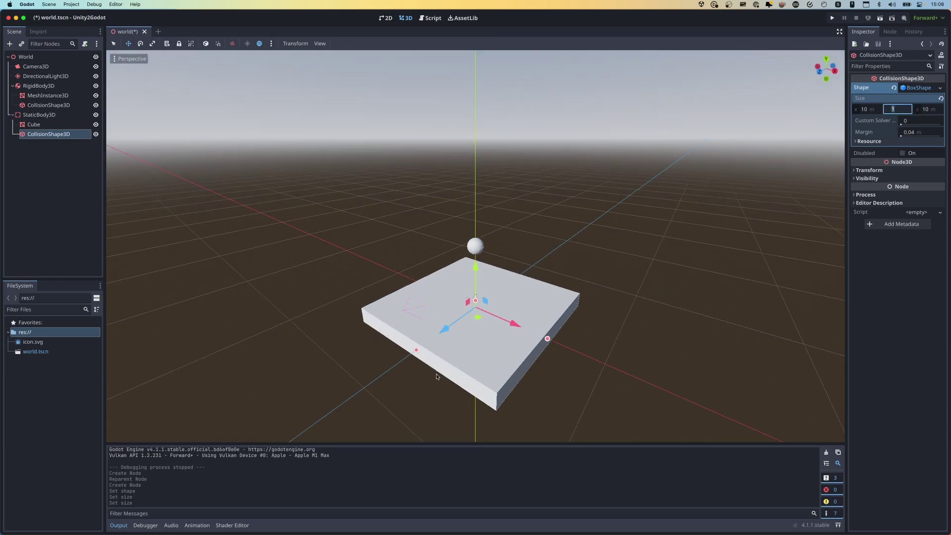
middle_drag(528, 399, 390, 92)
click(832, 18)
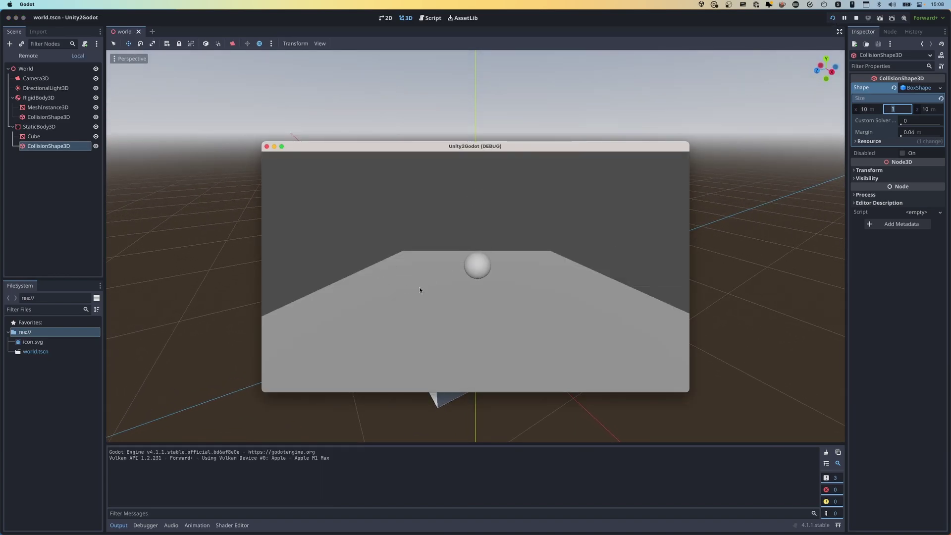
click(267, 146)
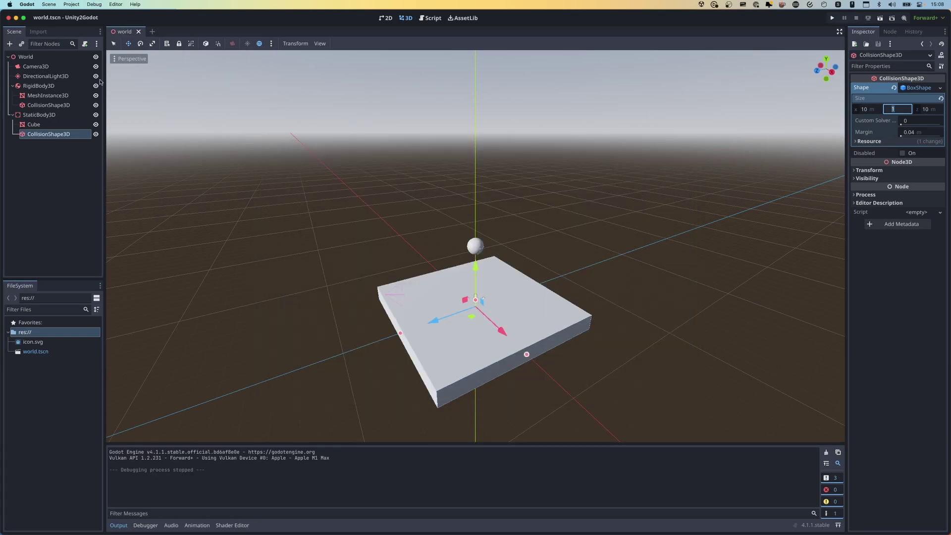
Step: Collapse the StaticBody3D branch and rename the RigidBody3D node to Sphere
click(13, 116)
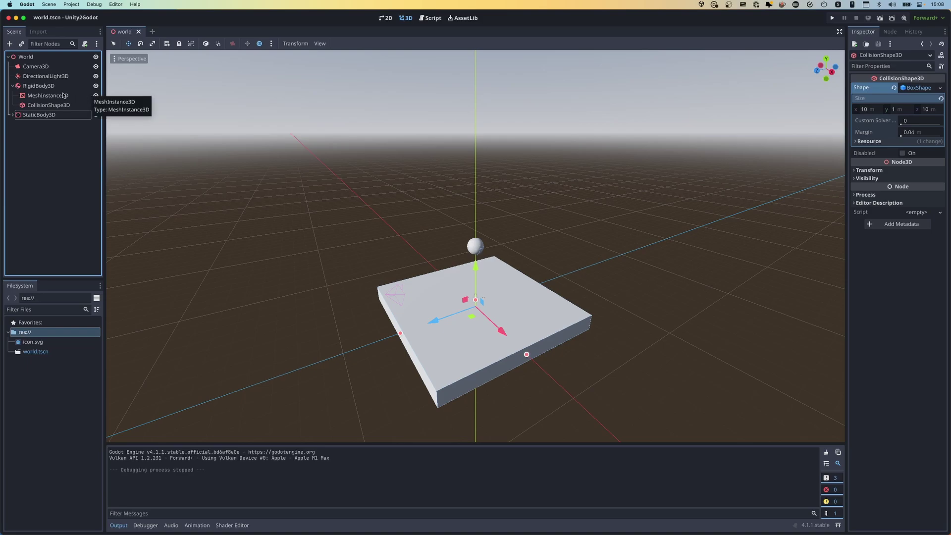
click(39, 86)
click(56, 88)
text(Sphere)
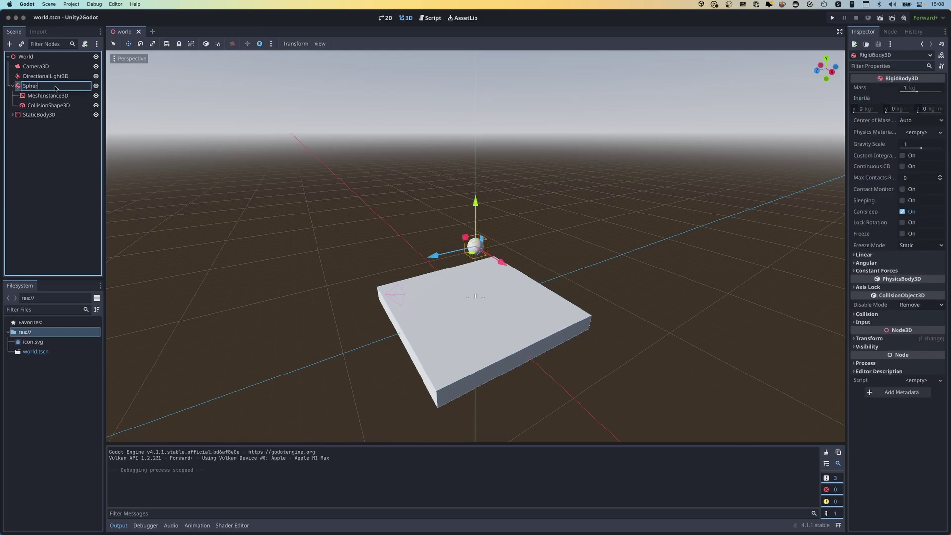
key(Return)
Step: Rename the StaticBody3D node to Ground
click(42, 115)
click(69, 119)
text(Ground)
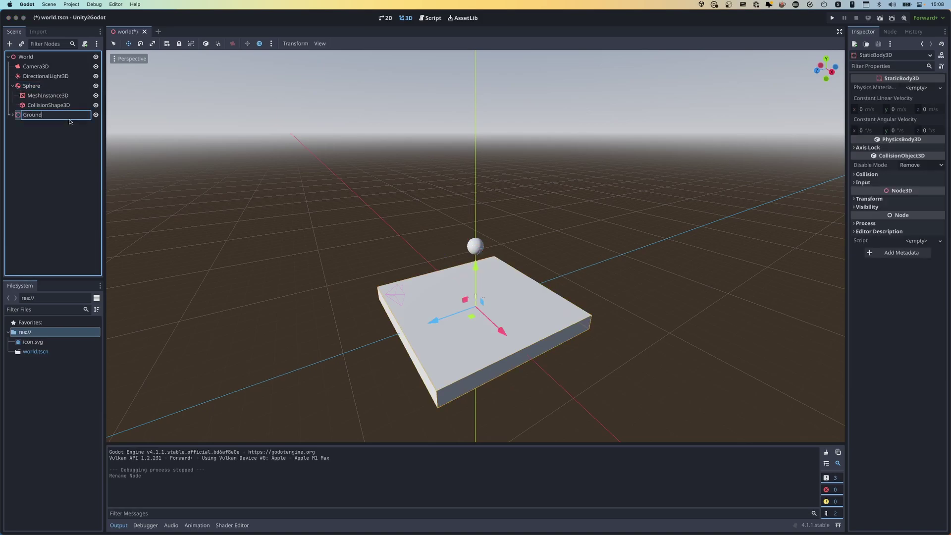
key(Return)
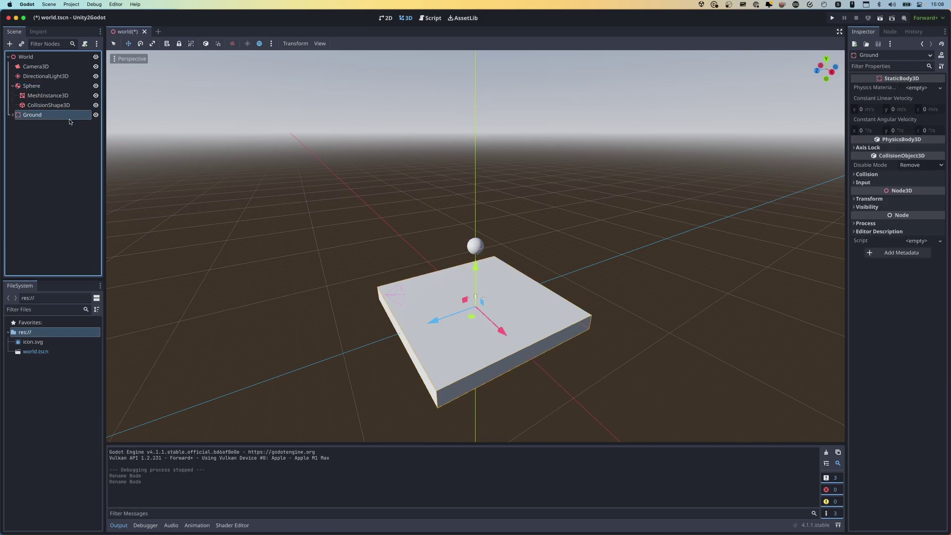
Step: Assign a new PhysicsMaterial to the Sphere's Physics Material Override property, widening the Inspector to read the property names
click(65, 88)
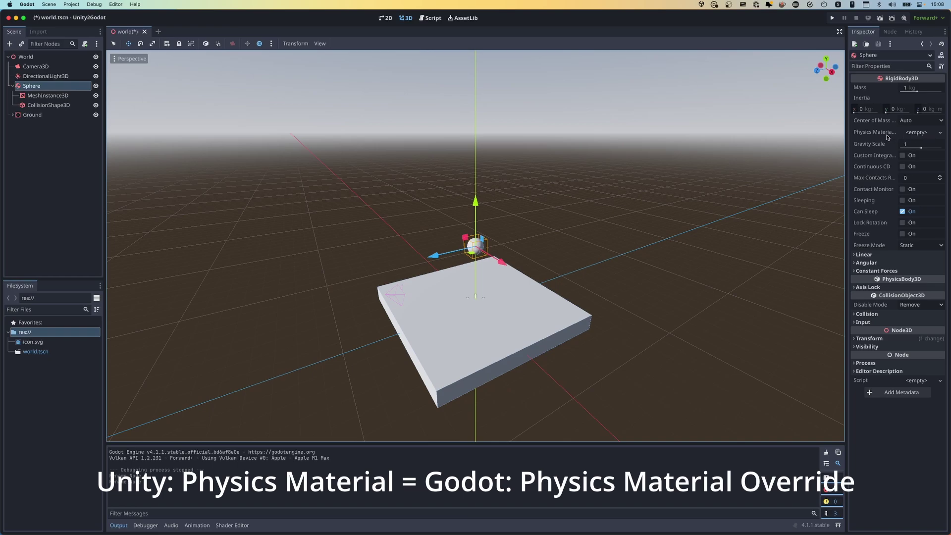
drag(847, 137, 823, 138)
click(941, 133)
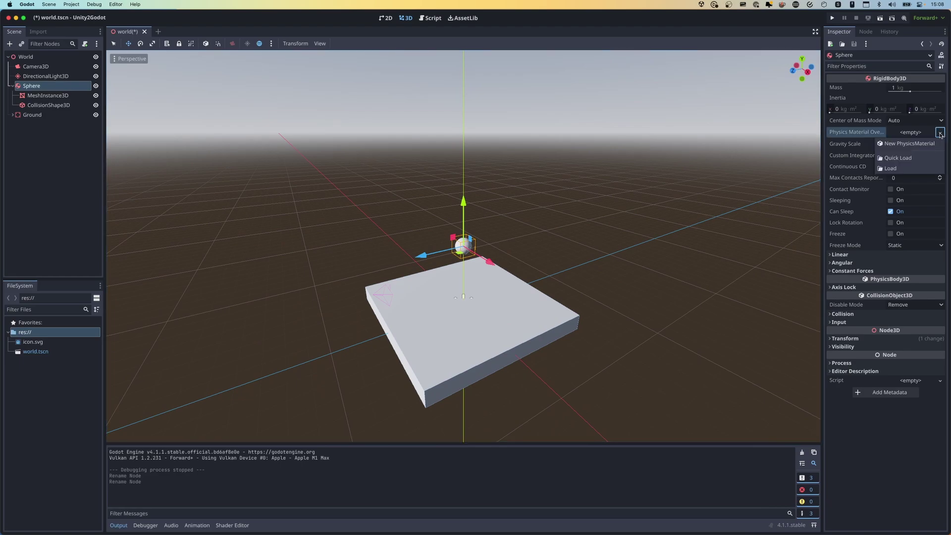
click(916, 143)
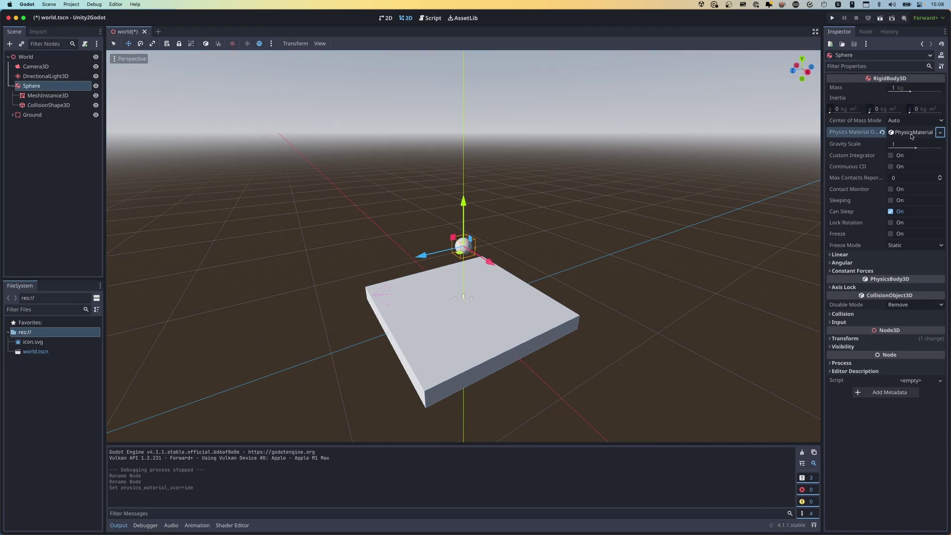
Step: Set the Bounce of the Sphere's physics material to 0.5 and test the bounce by running the project
click(914, 134)
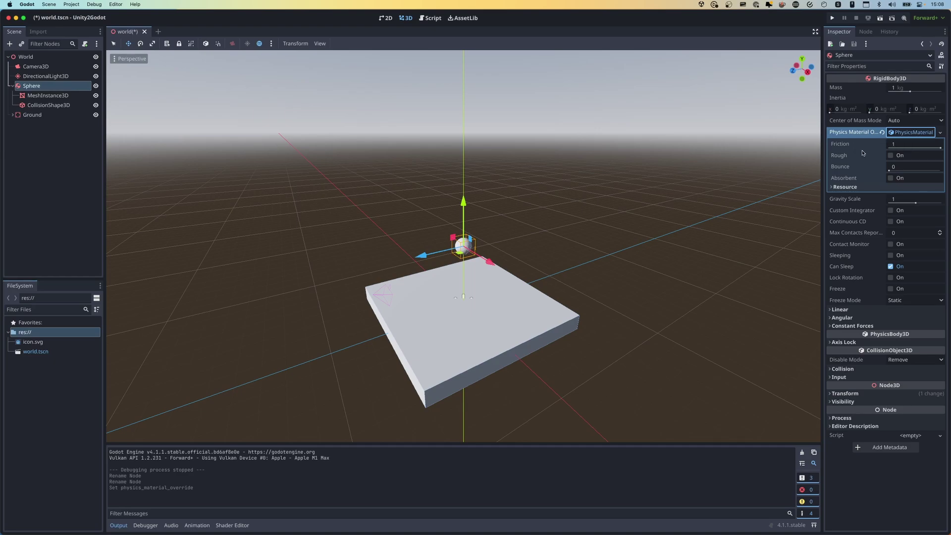
click(901, 167)
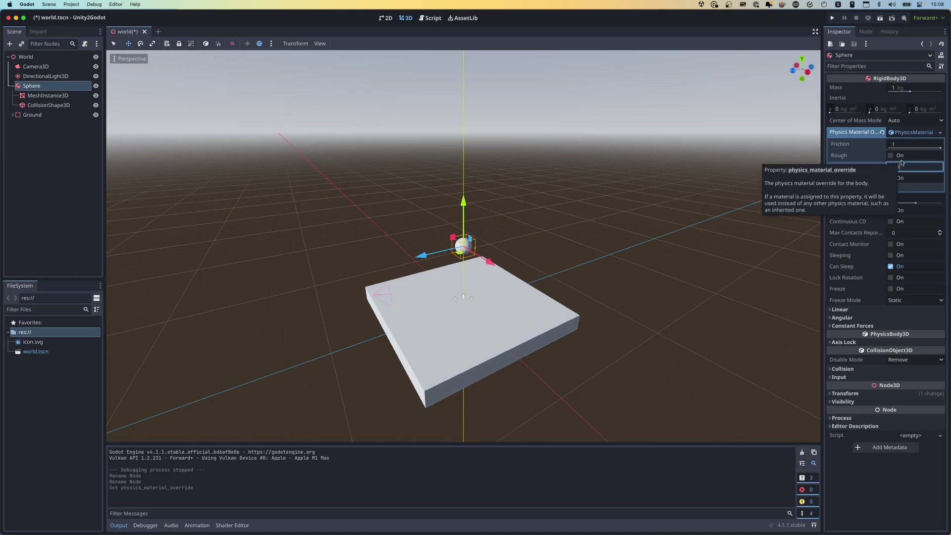
text(0.5)
key(Return)
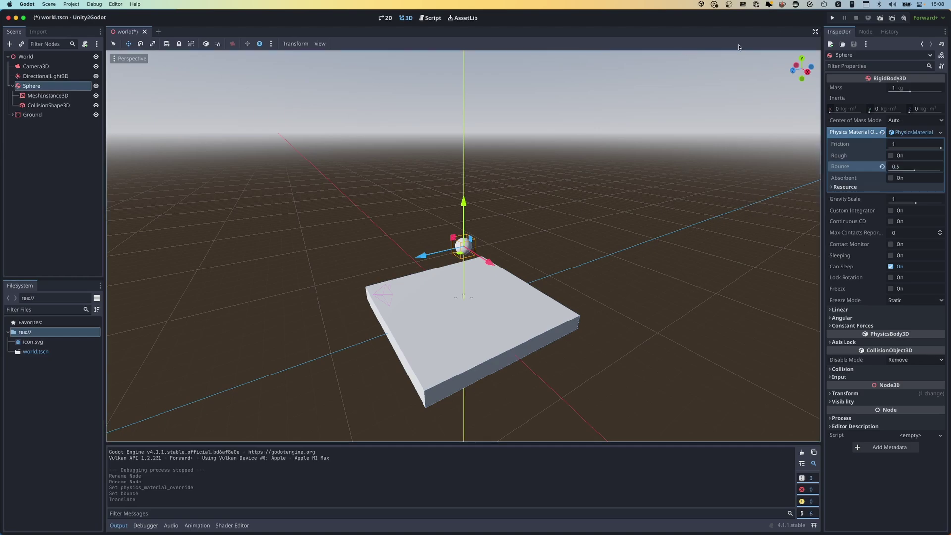
click(832, 17)
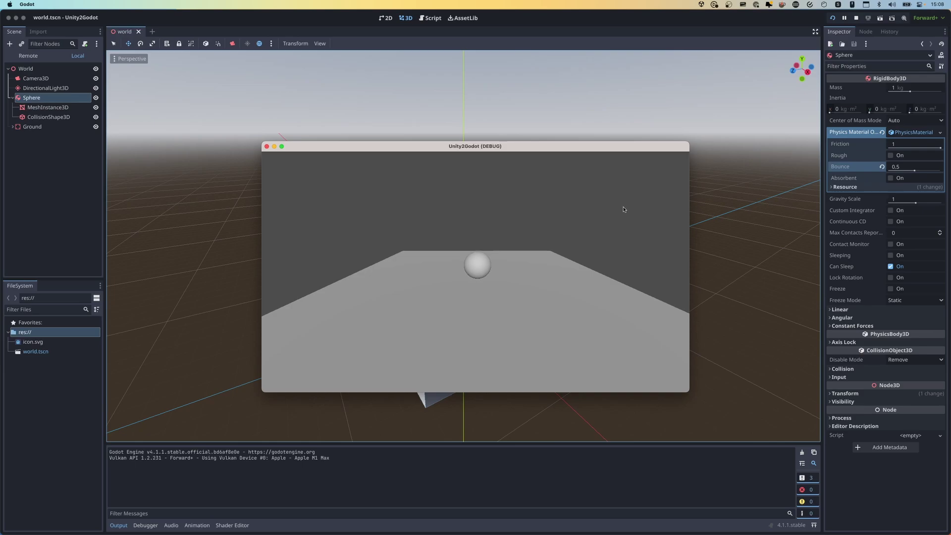
click(266, 146)
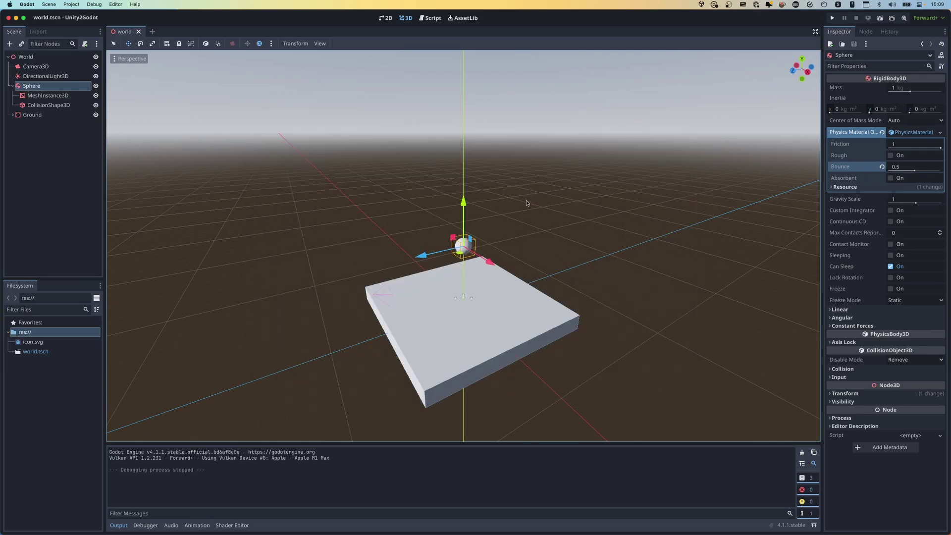
Step: Save the Sphere branch as a separate scene file named sphere.tscn in the project's res:// folder
middle_drag(527, 203, 565, 256)
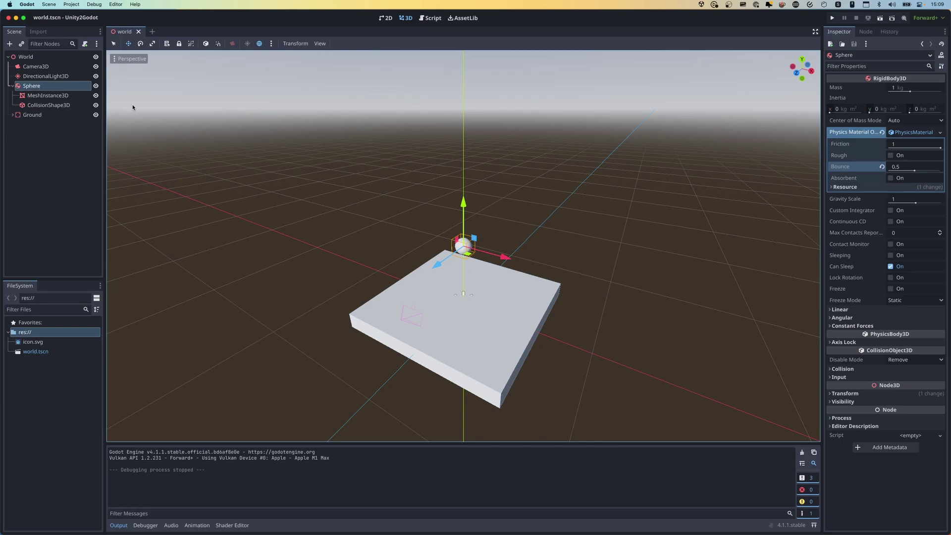
right_click(60, 89)
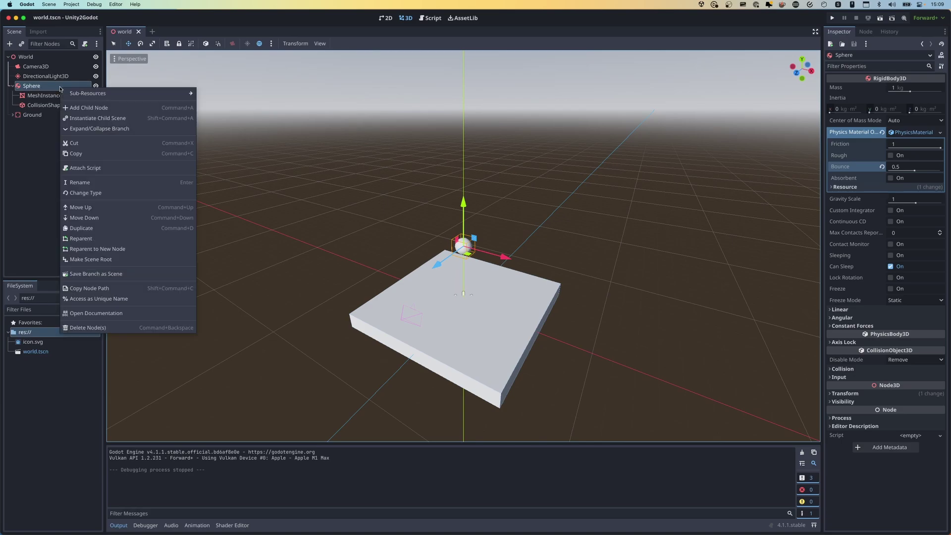
click(109, 275)
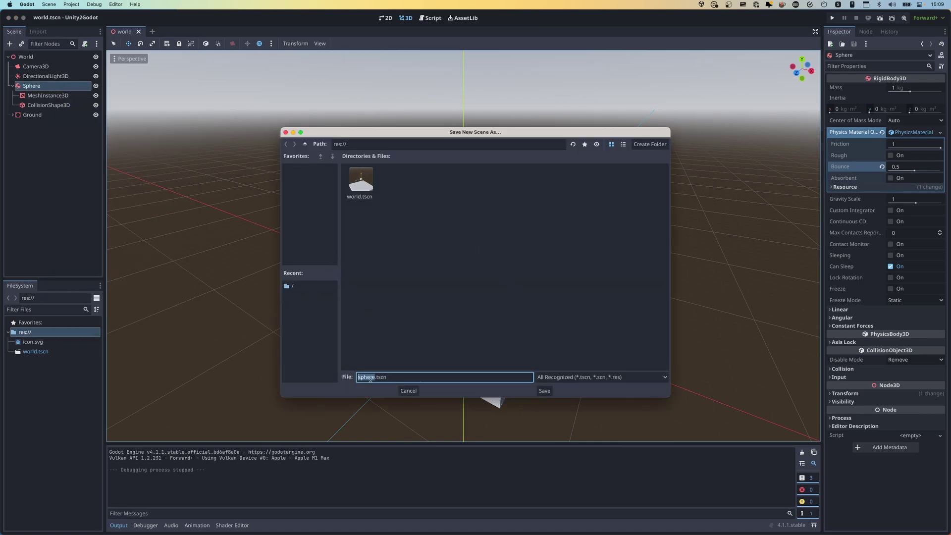
click(389, 377)
drag(404, 377, 322, 375)
click(401, 377)
click(544, 391)
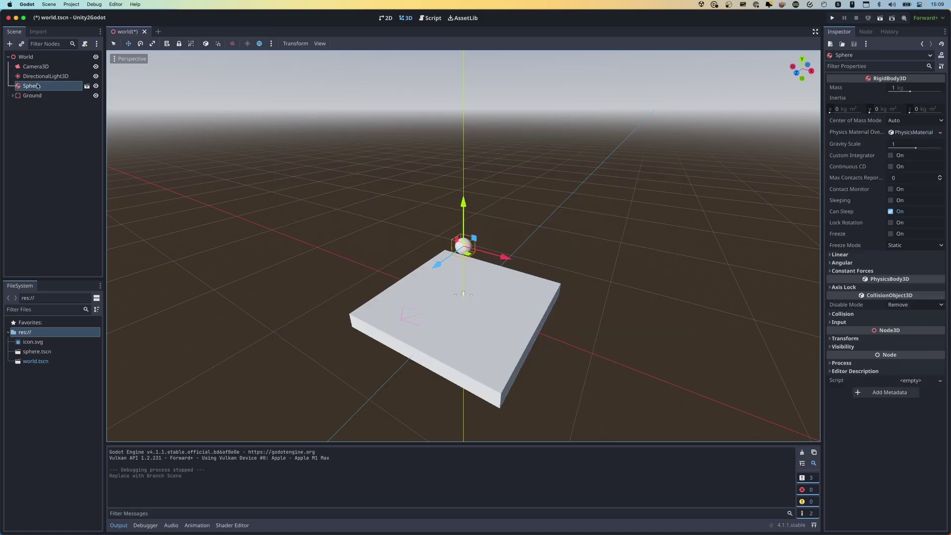
Step: Open the Sphere's own scene for editing and frame its root node to inspect the ball
mouse_move(36, 89)
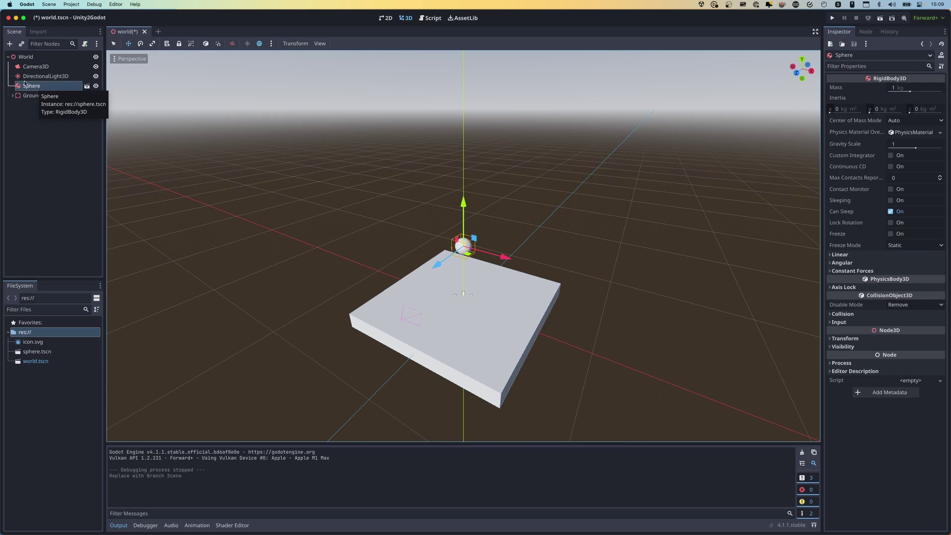
click(86, 88)
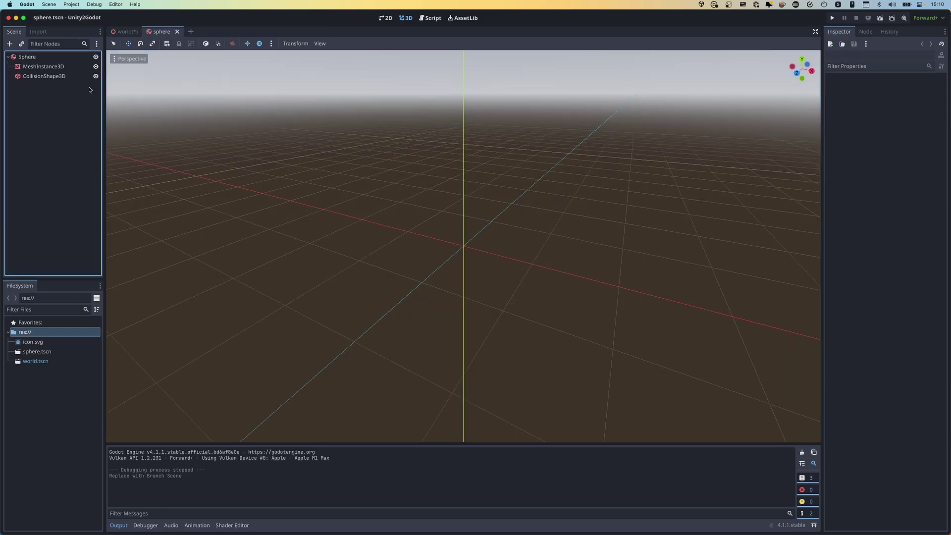
click(36, 58)
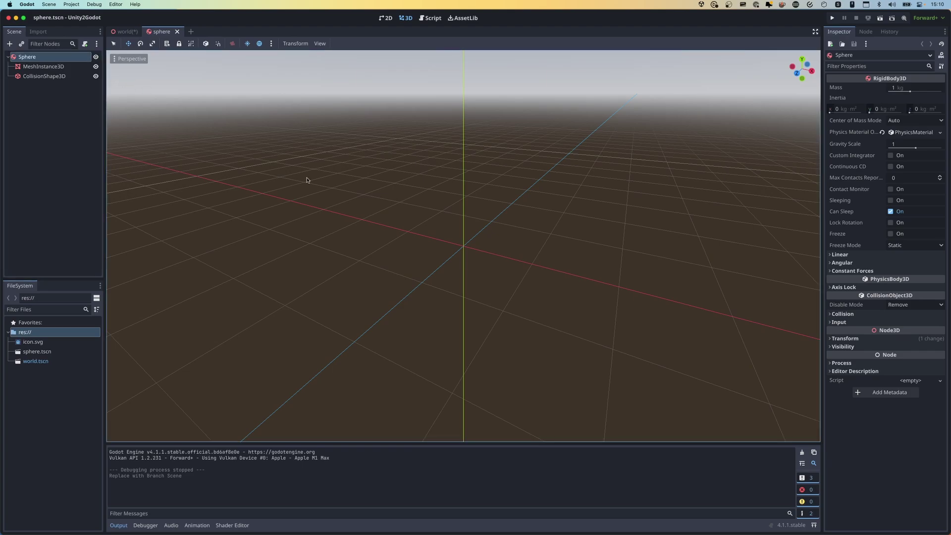
key(f)
middle_drag(401, 258, 378, 258)
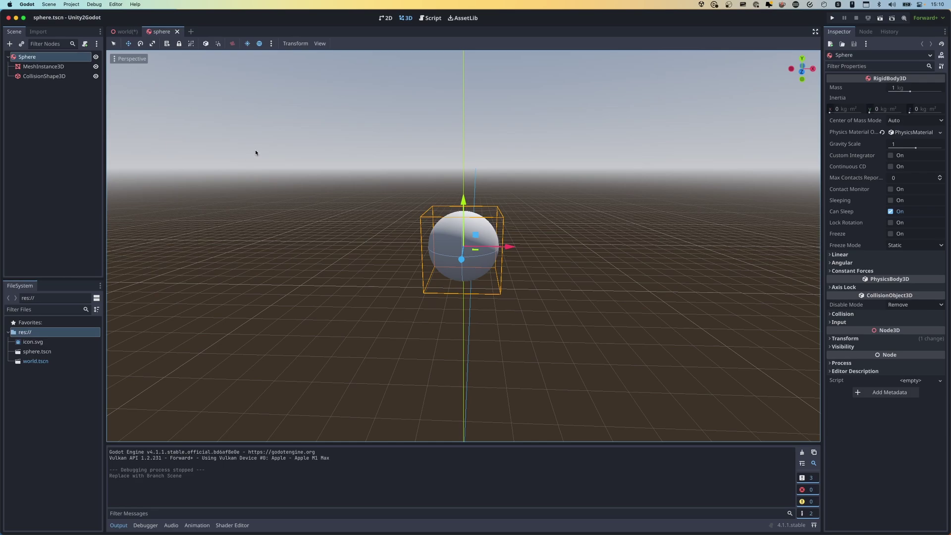
Step: Return to the world scene and place three more instances of sphere.tscn around the ground platform
click(127, 31)
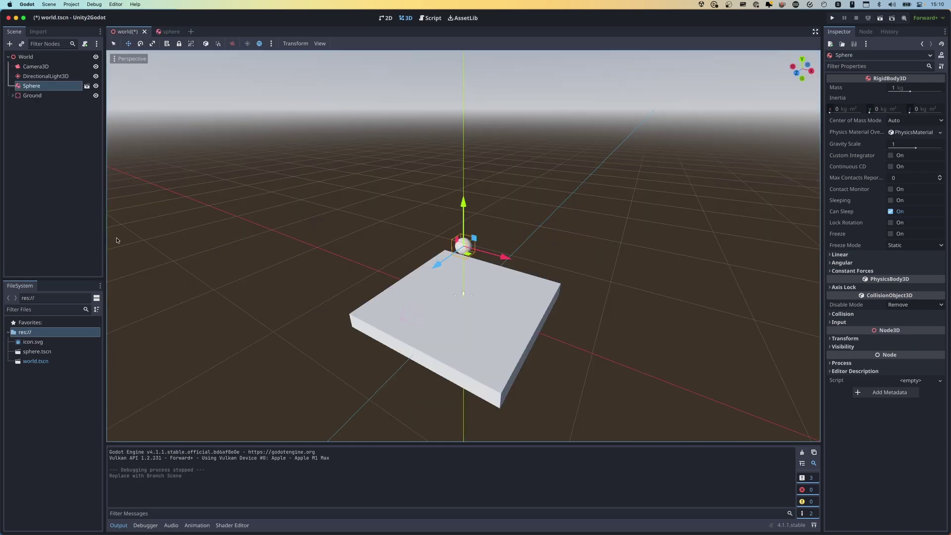
drag(38, 351, 419, 281)
drag(39, 351, 446, 245)
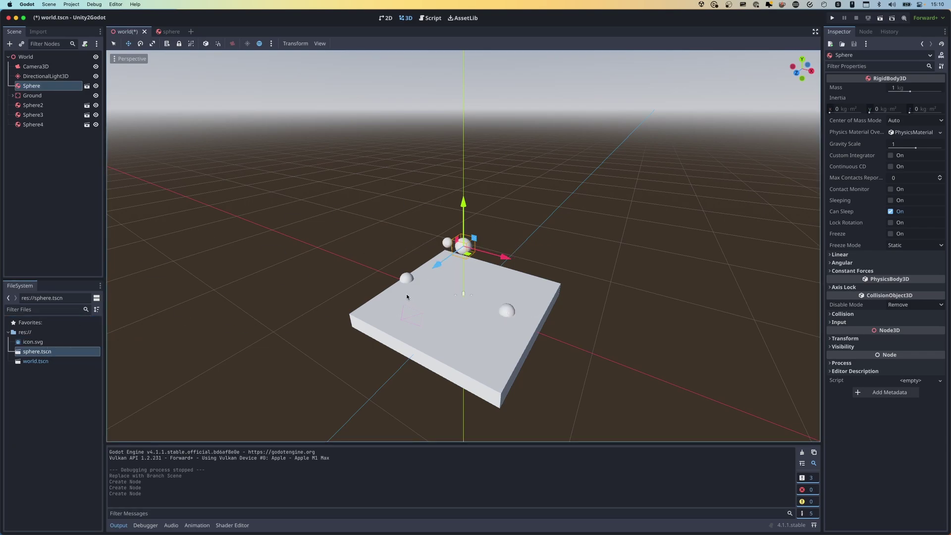
middle_drag(446, 245, 464, 282)
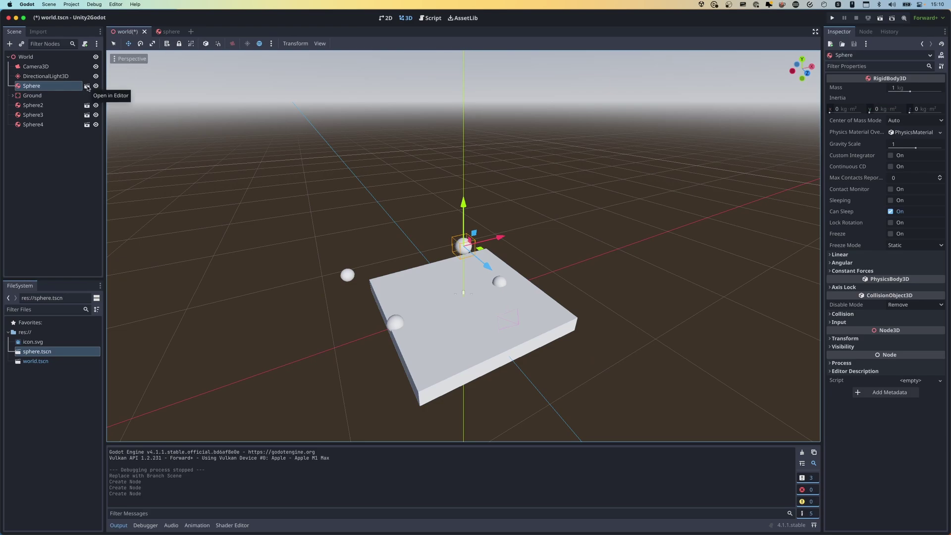
Step: Open the sphere scene and assign a new StandardMaterial3D to the mesh of its MeshInstance3D
click(87, 86)
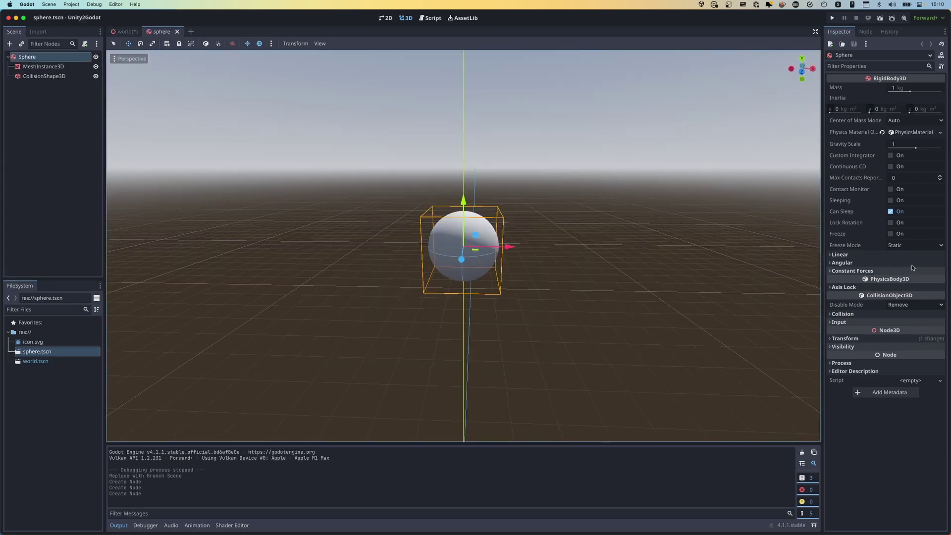
click(47, 67)
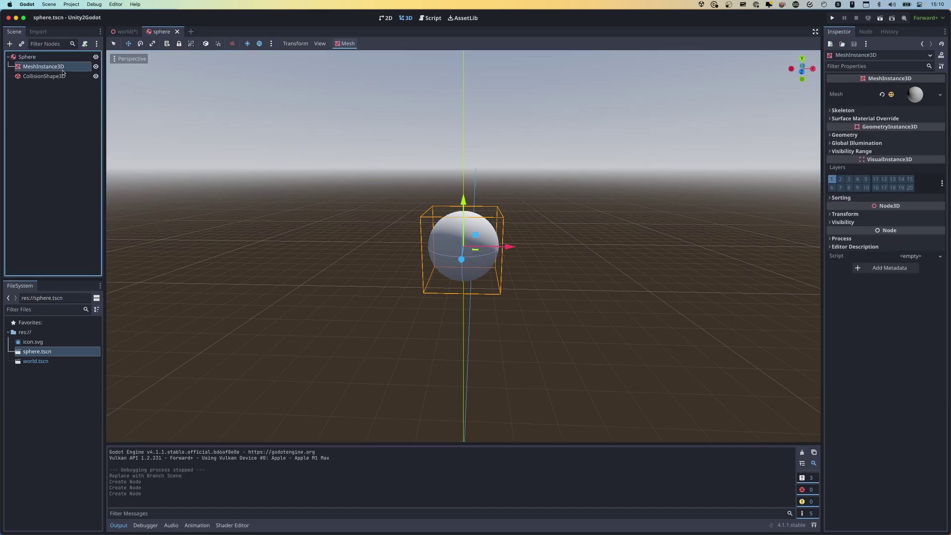
click(914, 99)
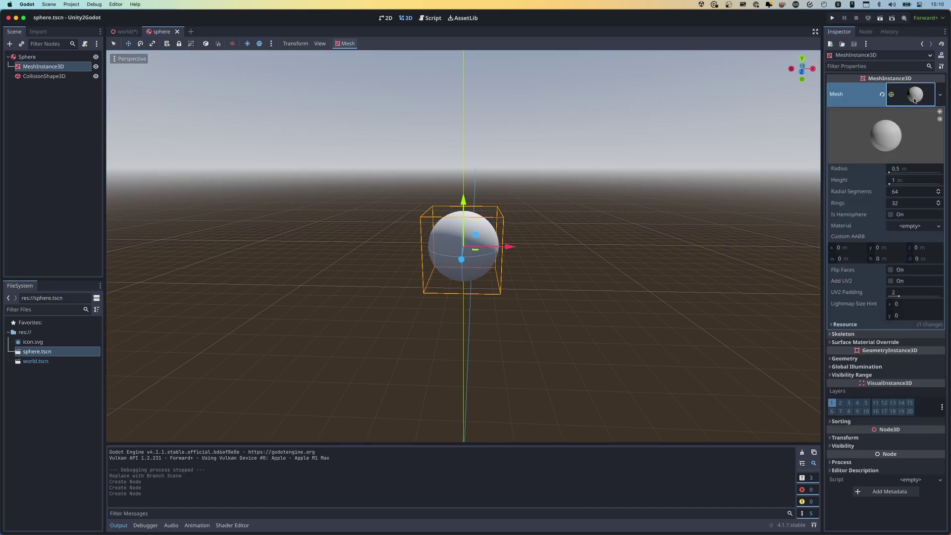
click(938, 226)
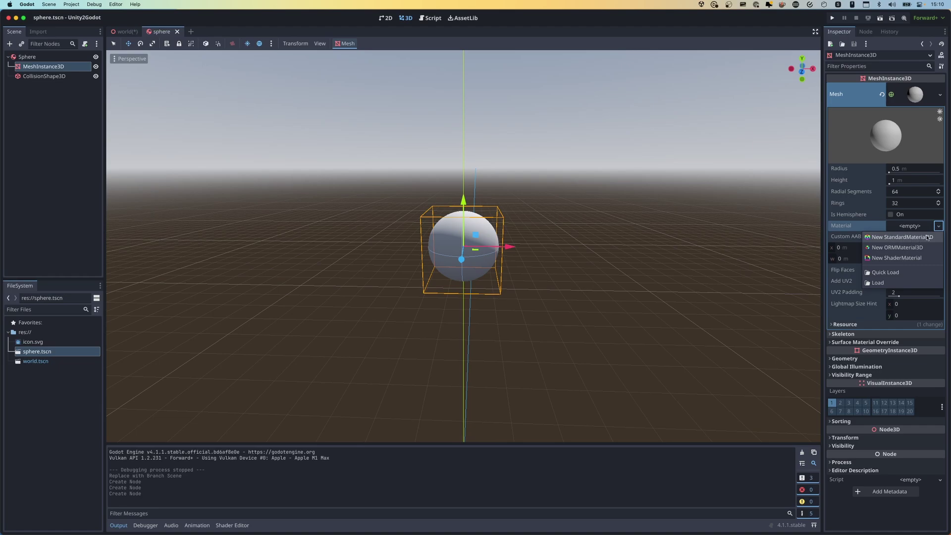
click(927, 237)
click(920, 237)
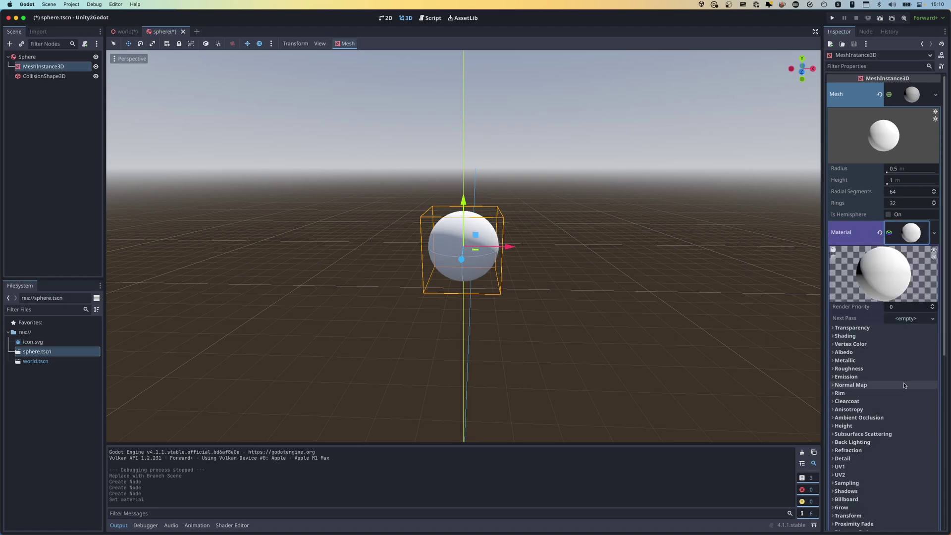
Step: Set the albedo color of the sphere's material to blue, hex 647eff
click(843, 352)
click(911, 361)
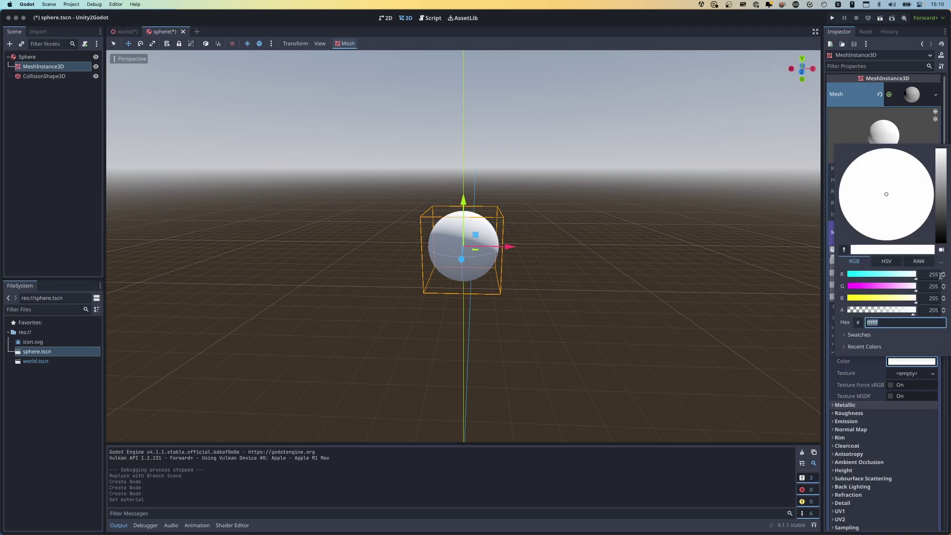
click(939, 192)
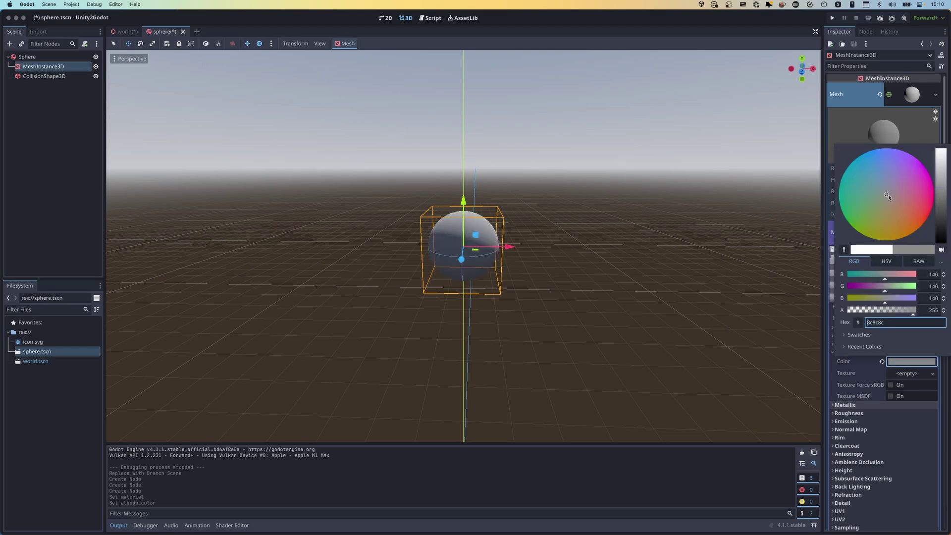
drag(888, 197, 887, 145)
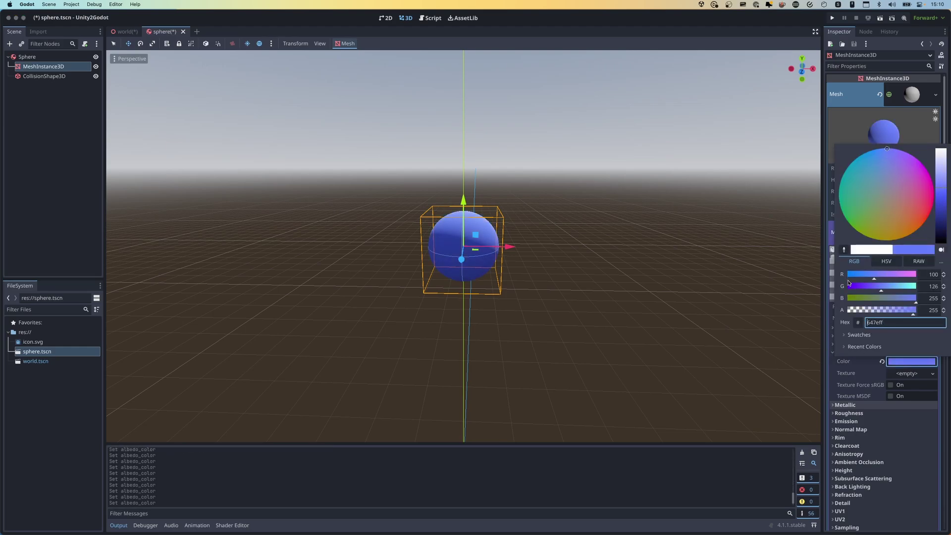
click(829, 276)
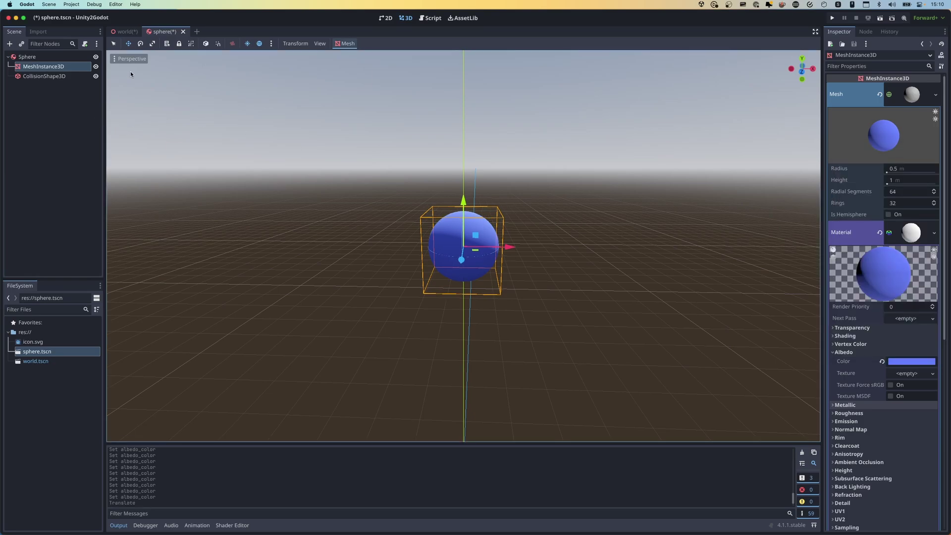
Step: Return to the world scene and raise Sphere2, Sphere3 and Sphere4 together well above the ground
click(130, 33)
middle_drag(571, 253, 414, 267)
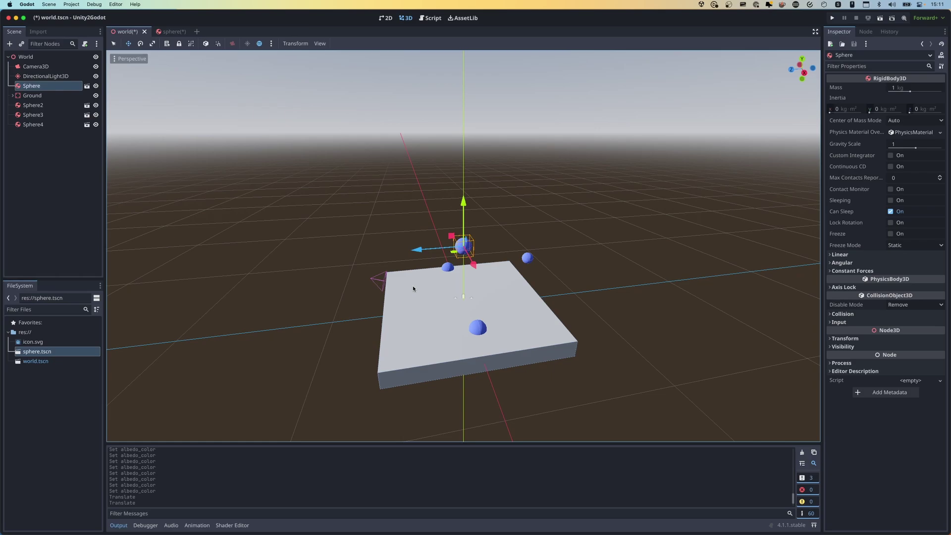
middle_drag(528, 279, 564, 270)
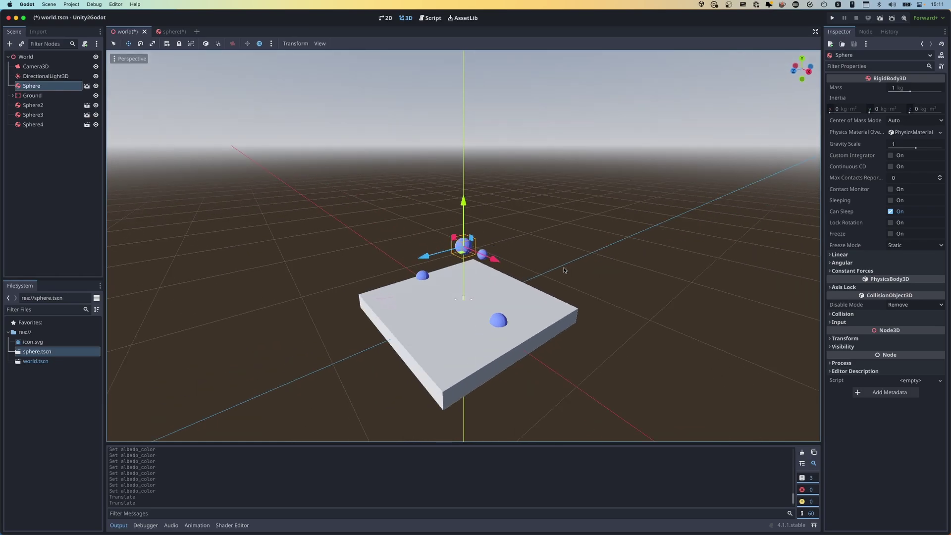
click(32, 105)
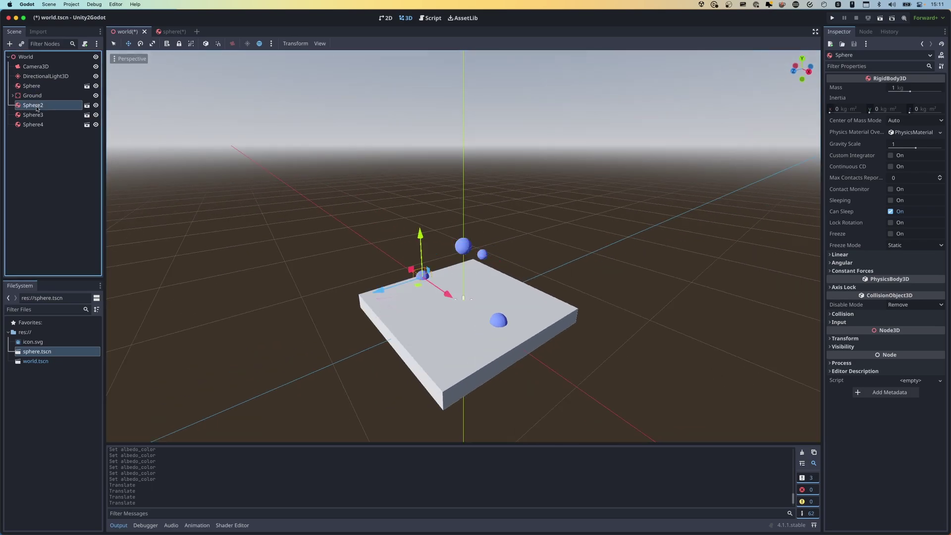
shift+click(40, 125)
drag(466, 236, 458, 132)
middle_drag(459, 133, 425, 236)
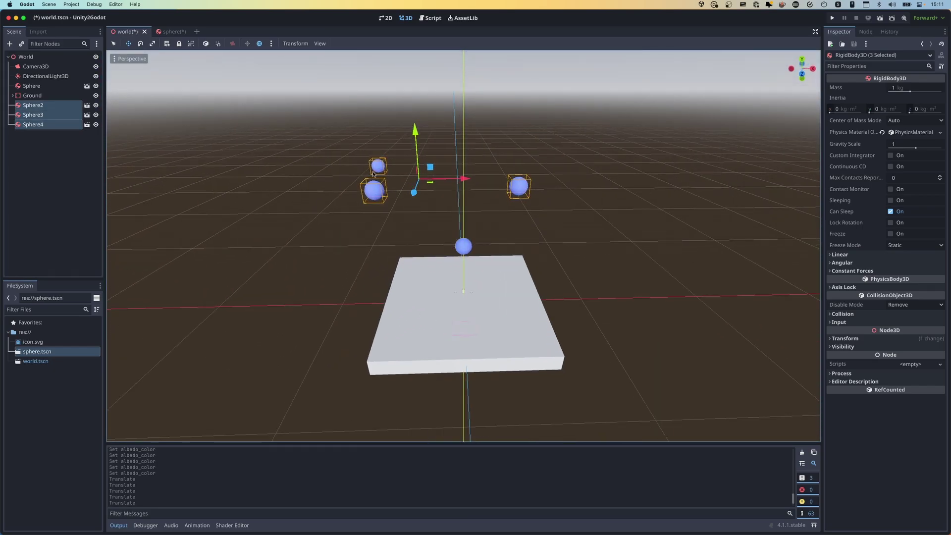
Step: Shift Sphere2 and Sphere3 together slightly along the X axis above the platform
click(33, 125)
shift+click(32, 114)
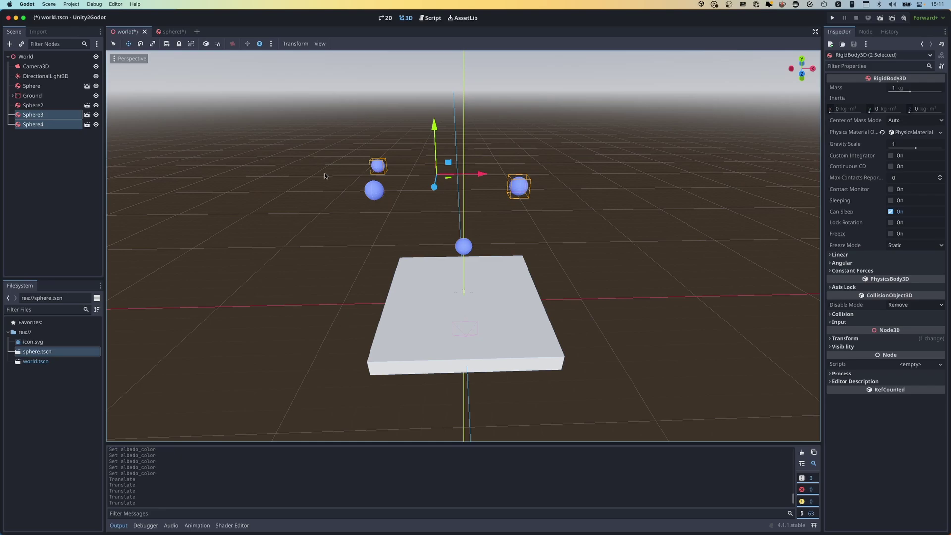
shift+click(53, 105)
mouse_move(481, 191)
mouse_down()
mouse_move(504, 187)
mouse_move(488, 189)
mouse_up()
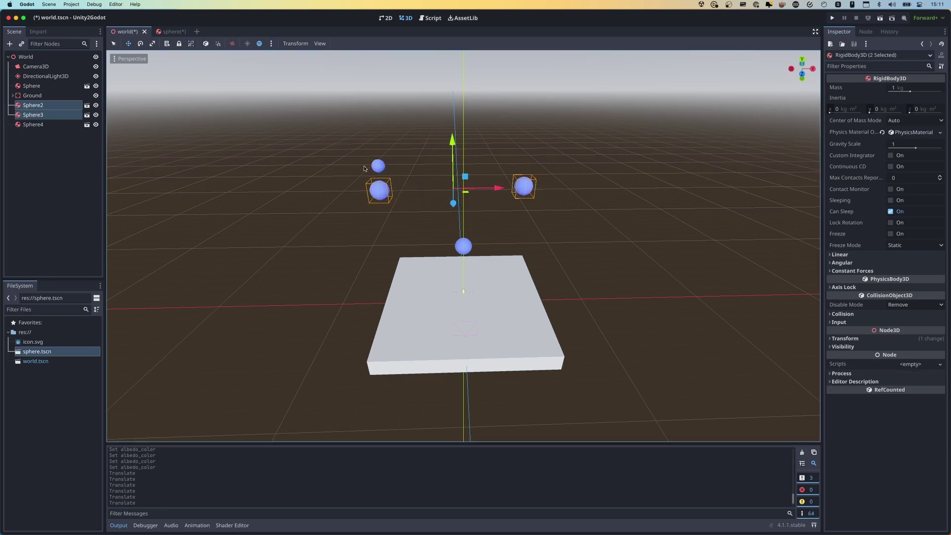
Step: Move Sphere4 closer to the camera's side above the platform and test the falling spheres by running the project
key(q)
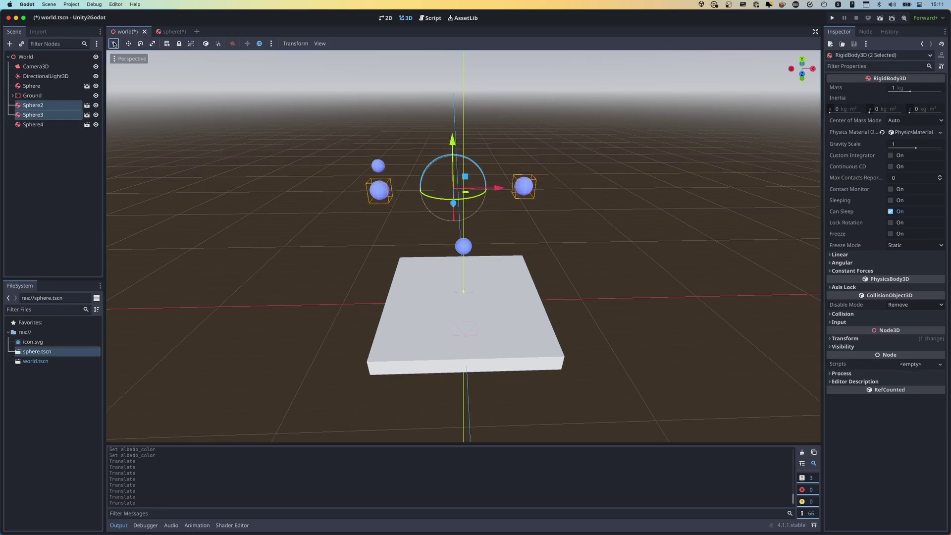
click(381, 169)
drag(434, 170, 414, 231)
click(832, 18)
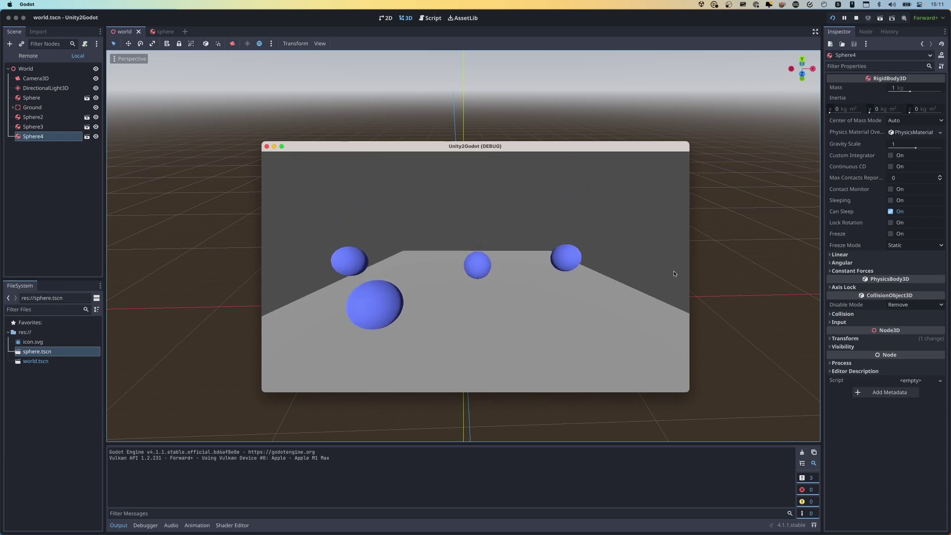
click(267, 146)
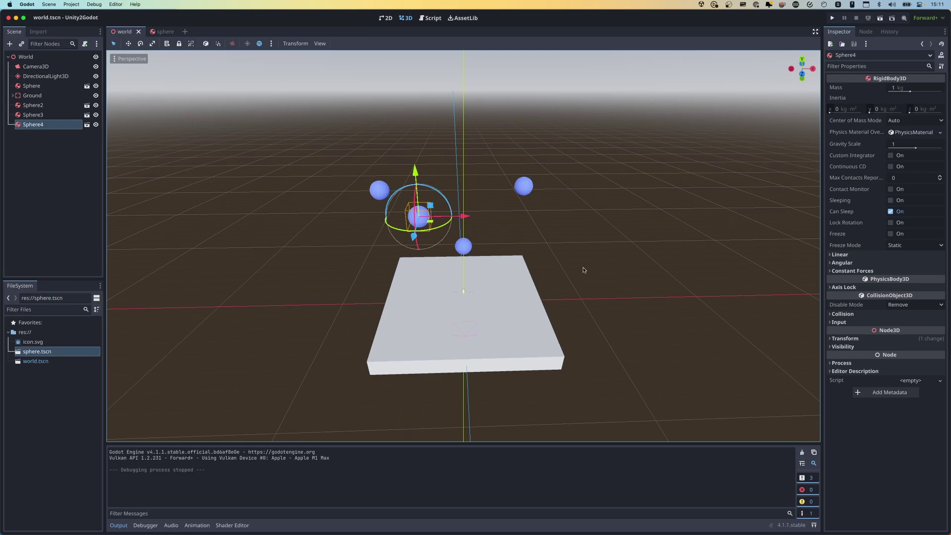
Step: Rotate Camera3D slightly and move it back along the Z axis away from the ground, checking the framing in its preview
middle_drag(590, 273, 471, 263)
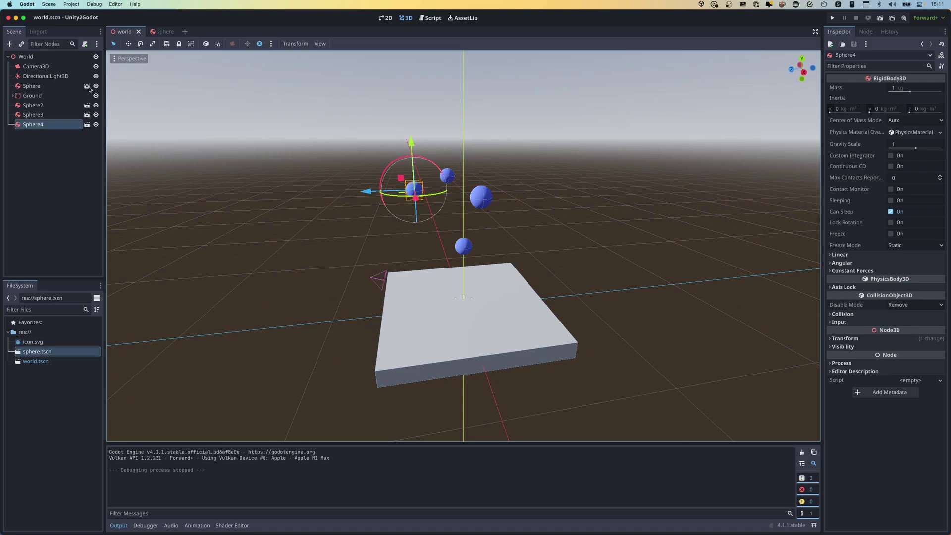
click(42, 68)
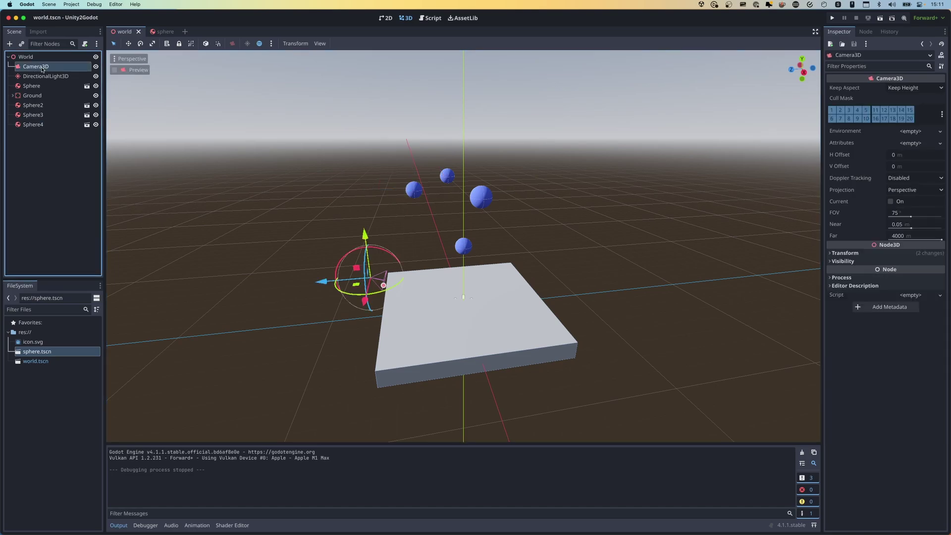
mouse_move(370, 287)
middle_down()
mouse_move(371, 258)
mouse_move(373, 301)
middle_up()
drag(405, 325, 410, 320)
middle_drag(410, 320, 360, 273)
drag(317, 274, 229, 273)
middle_drag(497, 261, 527, 59)
click(116, 71)
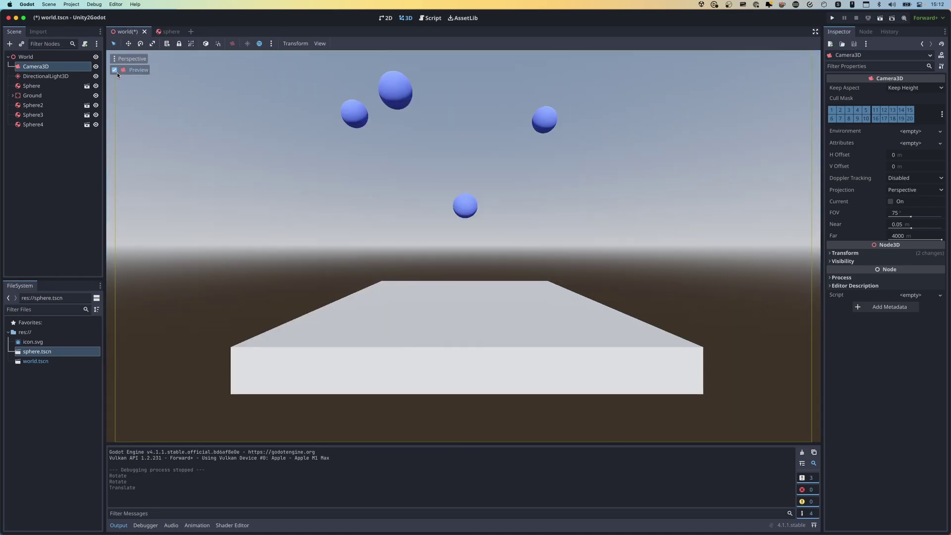
click(116, 70)
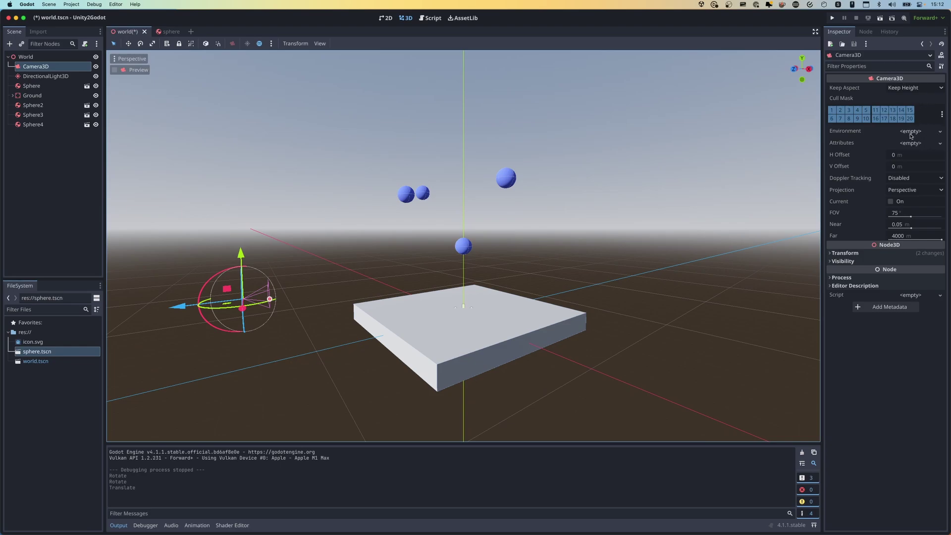
Step: Assign a new Environment resource to Camera3D and expand its settings
click(934, 132)
click(921, 142)
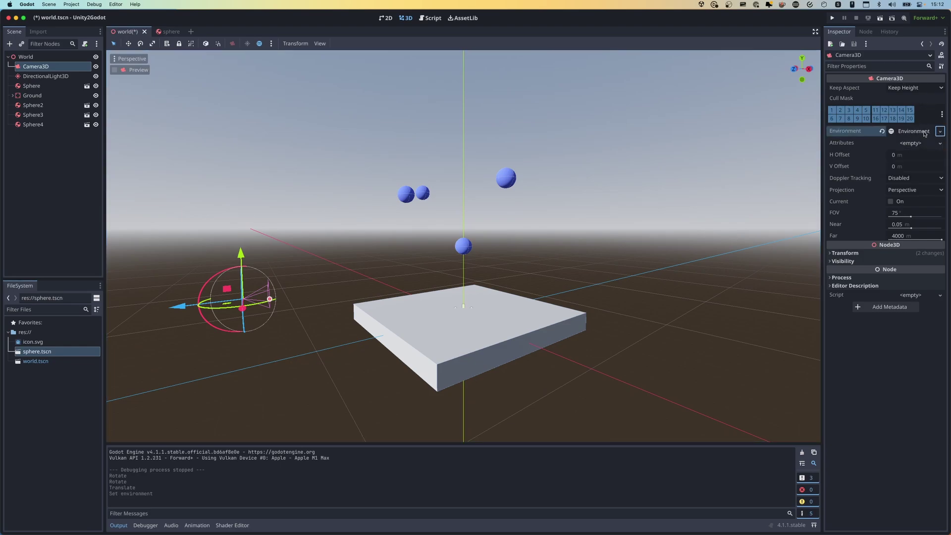
click(916, 131)
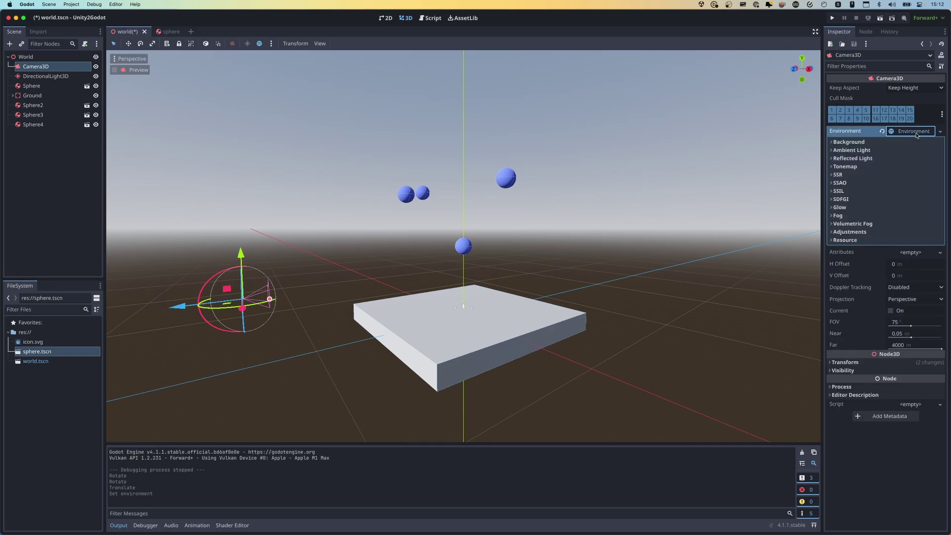
Step: Set the camera environment's background to a red custom color and check it by running the project
click(848, 142)
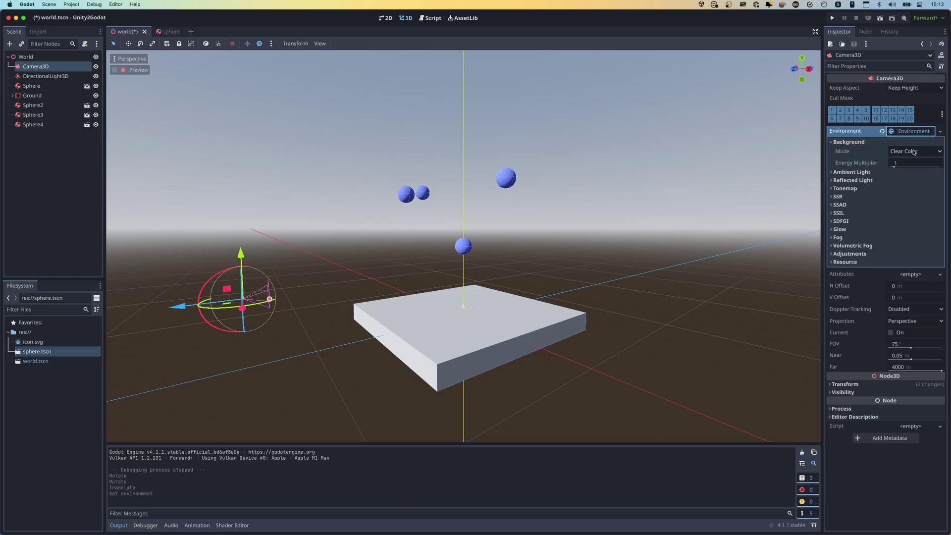
click(939, 152)
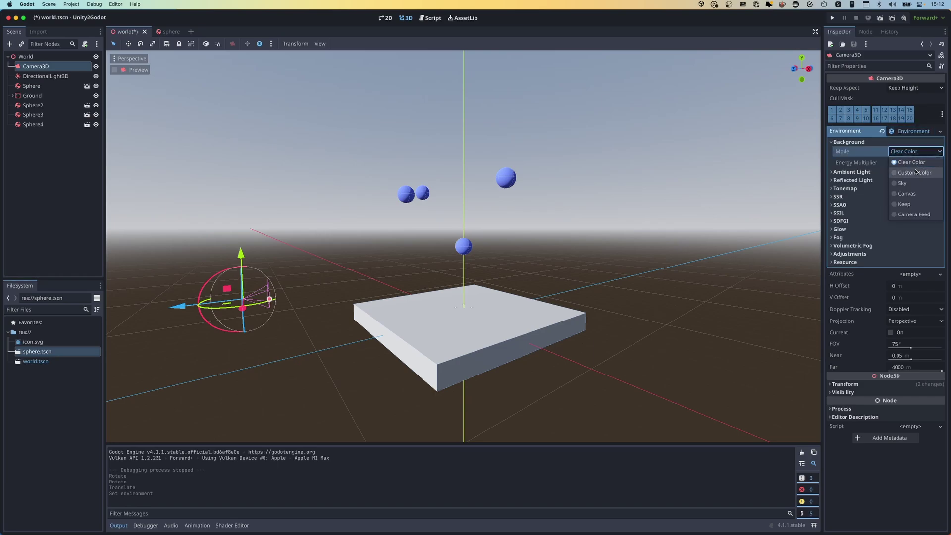
click(927, 173)
click(915, 163)
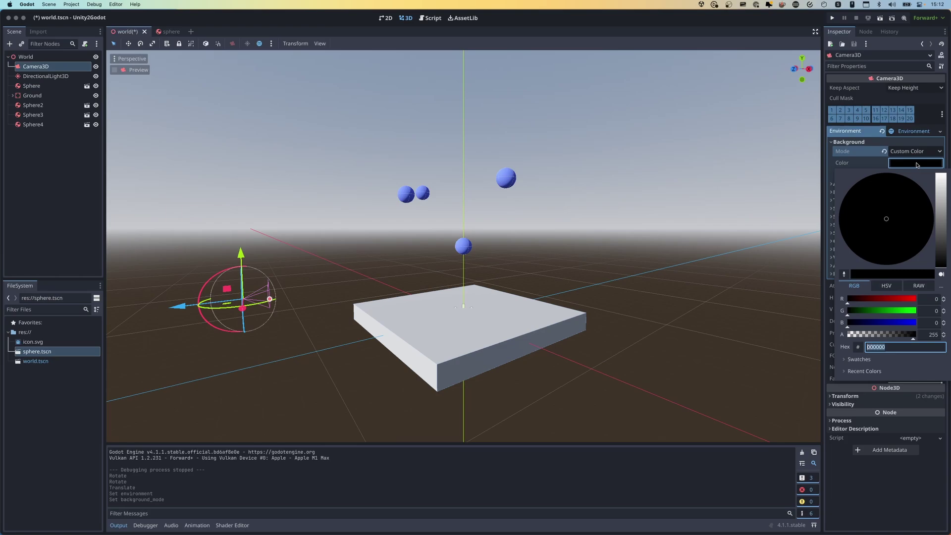
drag(913, 213, 943, 229)
click(942, 218)
key(Escape)
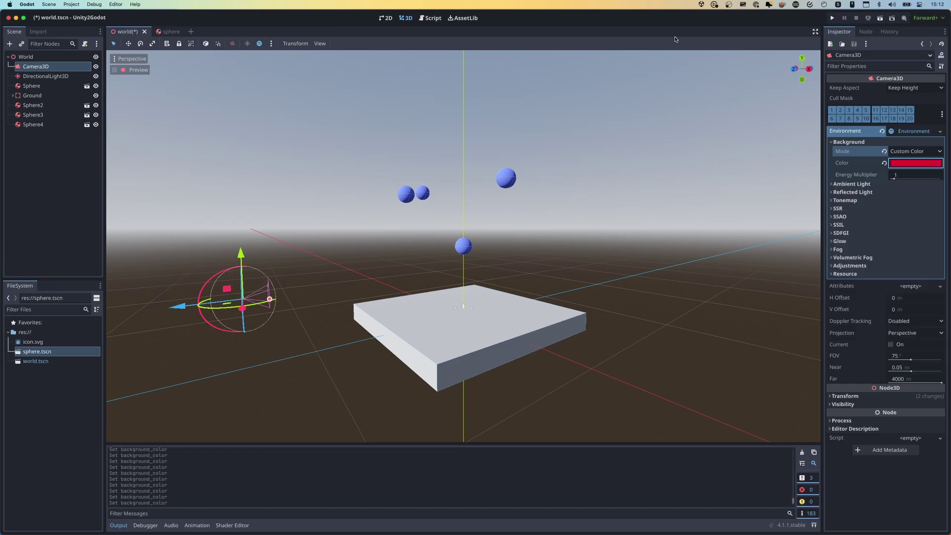
click(833, 18)
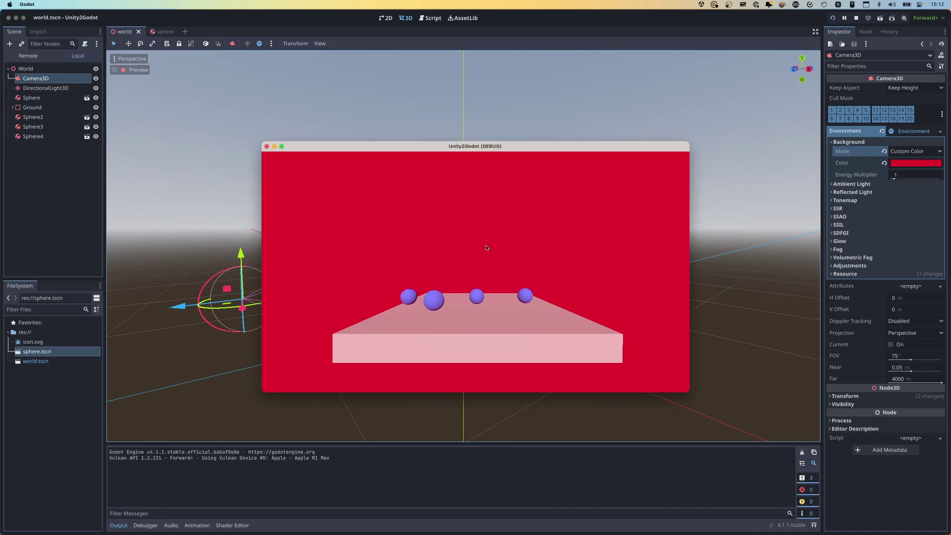
click(267, 146)
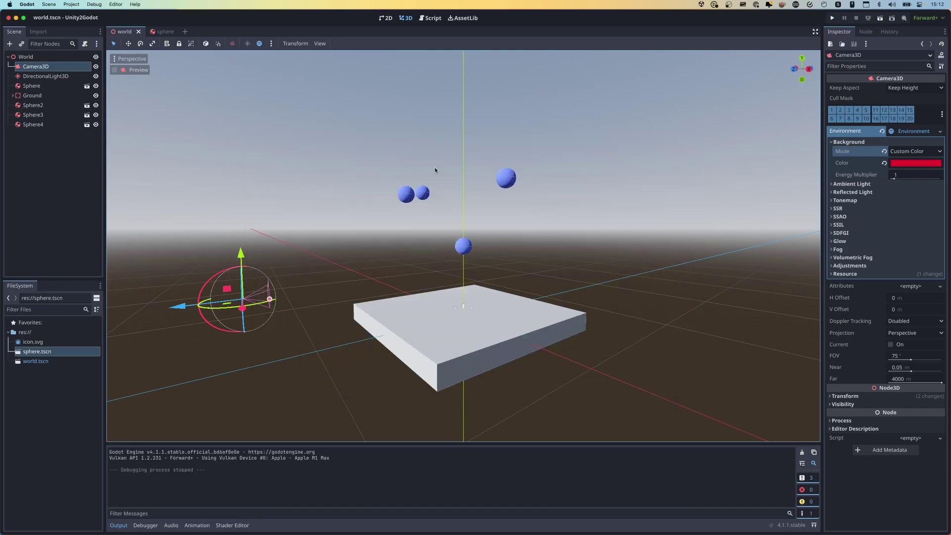
Step: Switch the environment background mode to Sky and assign a new Sky resource with a ProceduralSkyMaterial
click(933, 153)
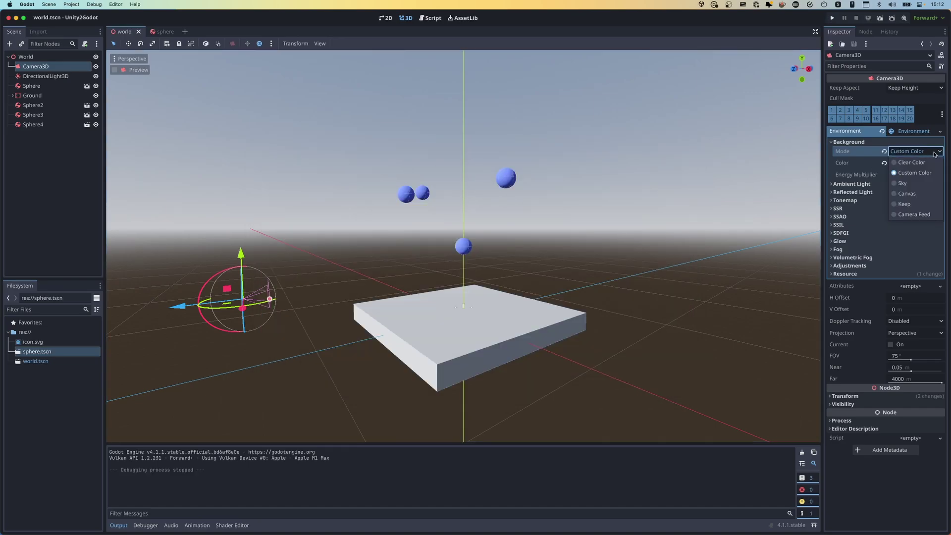
click(909, 184)
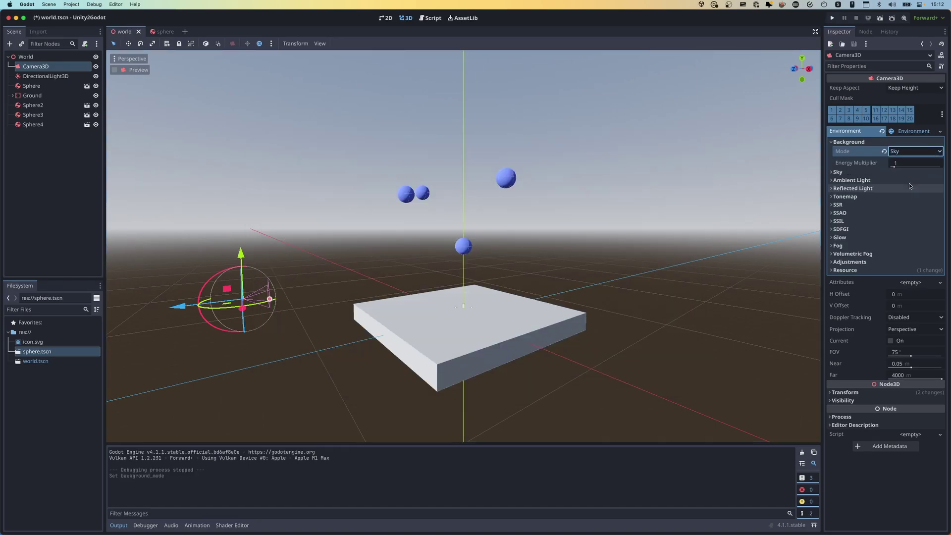
click(834, 172)
click(938, 181)
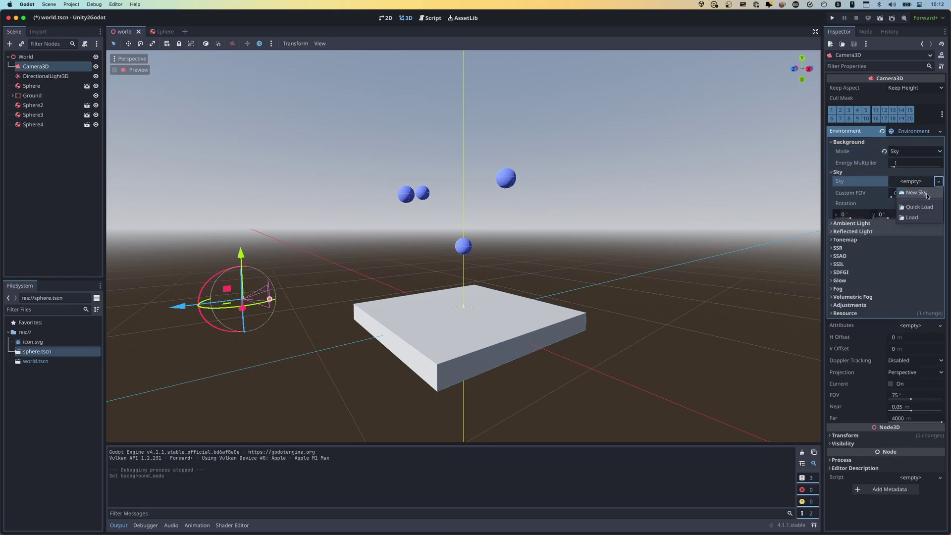
click(924, 193)
click(922, 194)
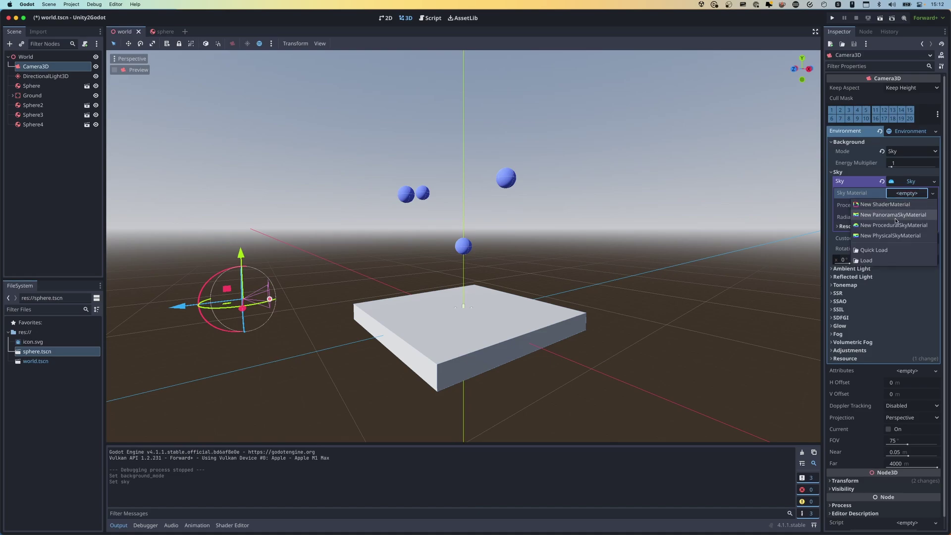
click(911, 225)
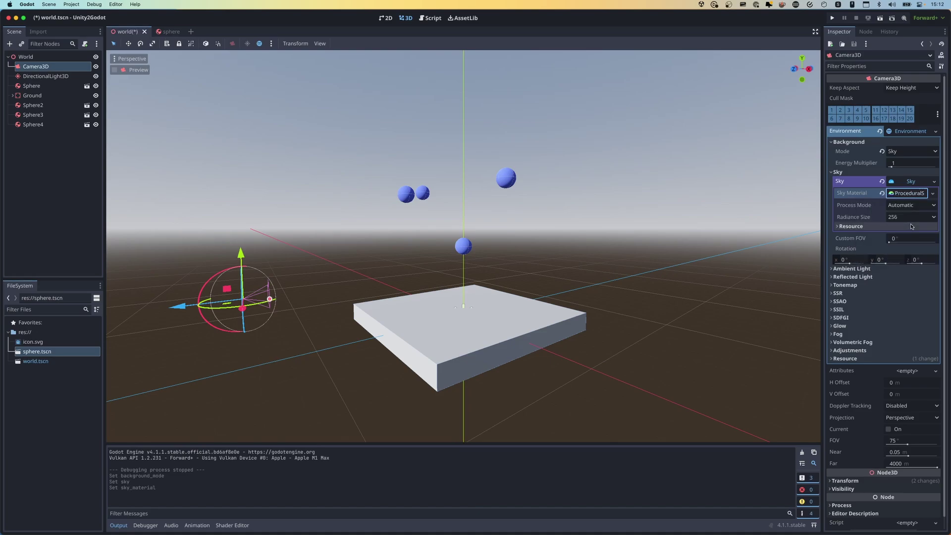
Step: Set the procedural sky material's top color to a bright blue
click(871, 214)
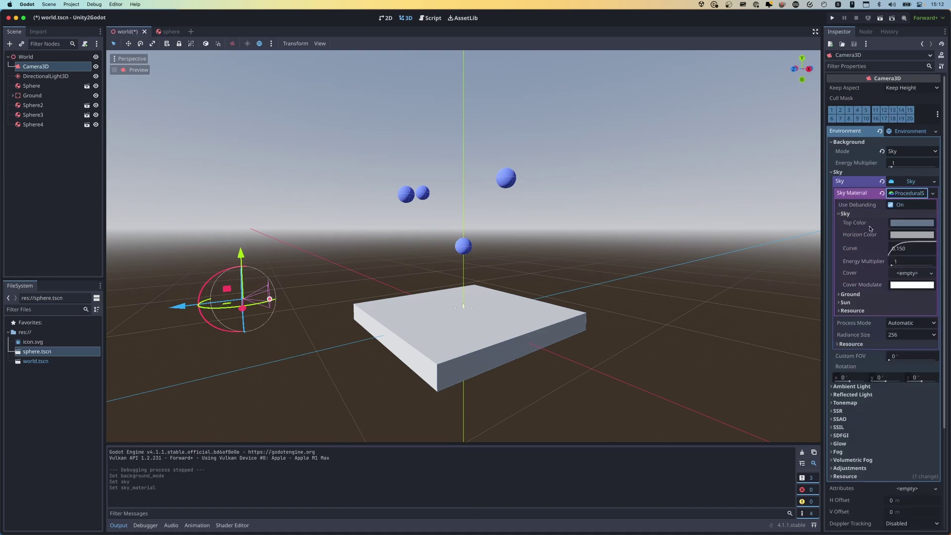
click(913, 224)
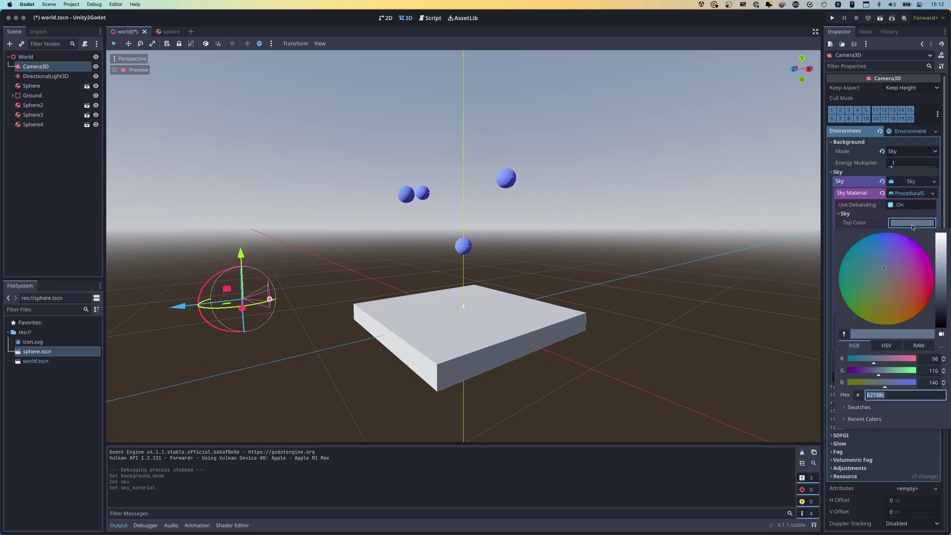
drag(890, 257, 882, 243)
drag(944, 287, 944, 284)
click(906, 223)
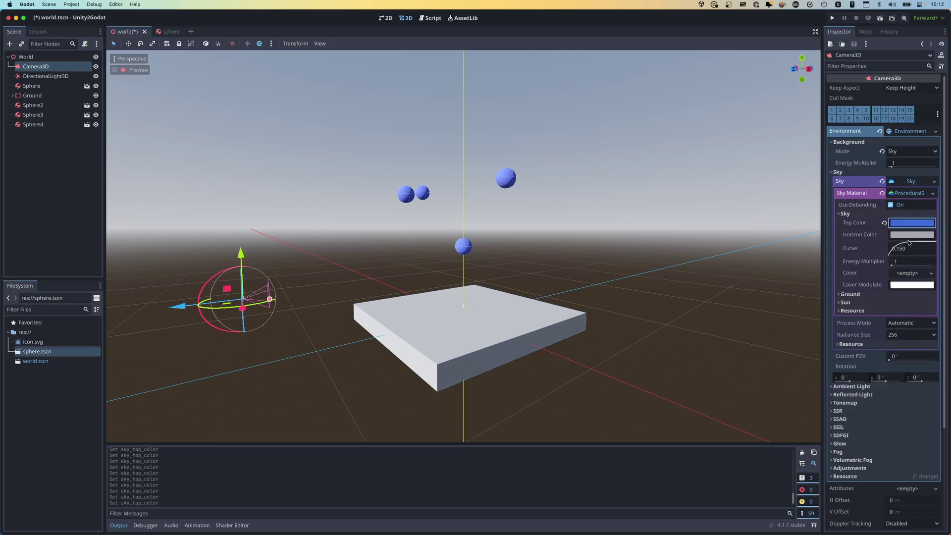
Step: Set the sky material's horizon color to a dark orange and check the sky by running the project
click(909, 236)
drag(888, 290, 915, 327)
drag(941, 275, 941, 287)
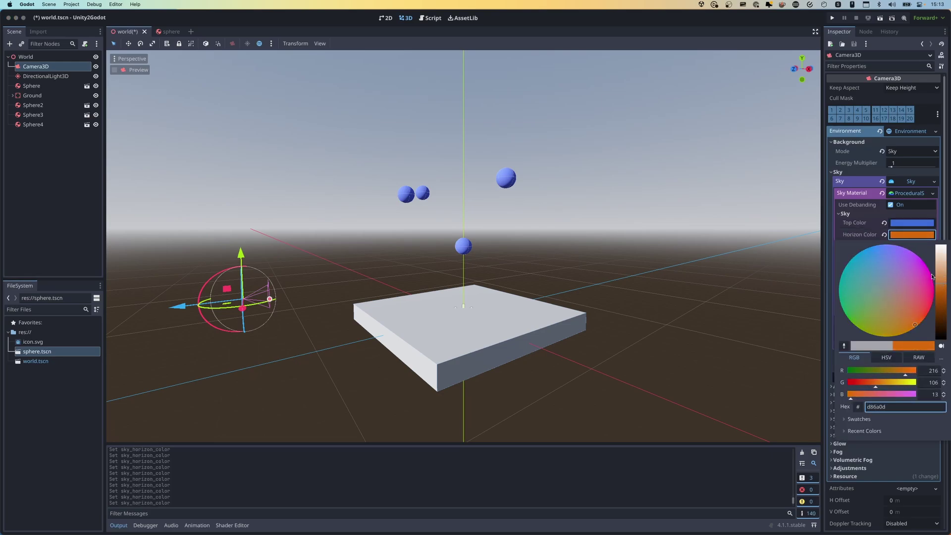
click(840, 224)
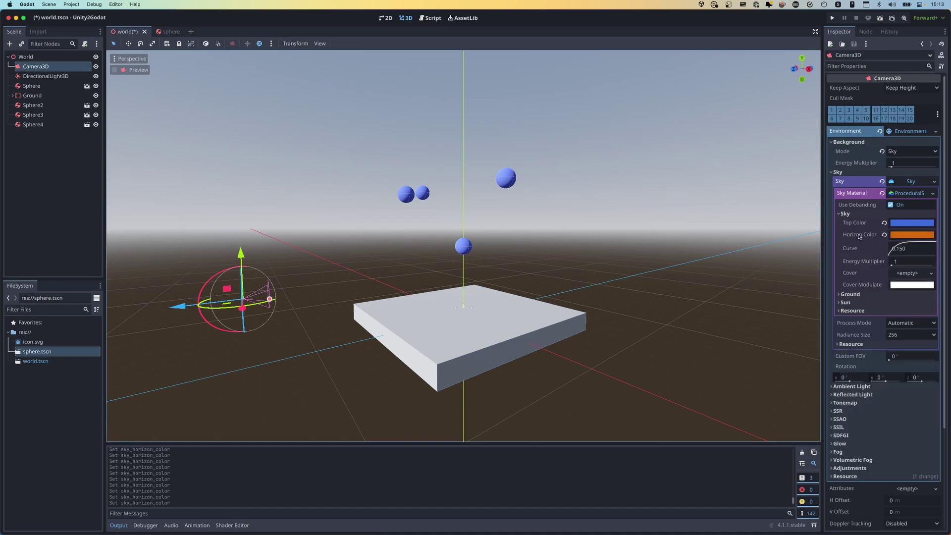
click(832, 18)
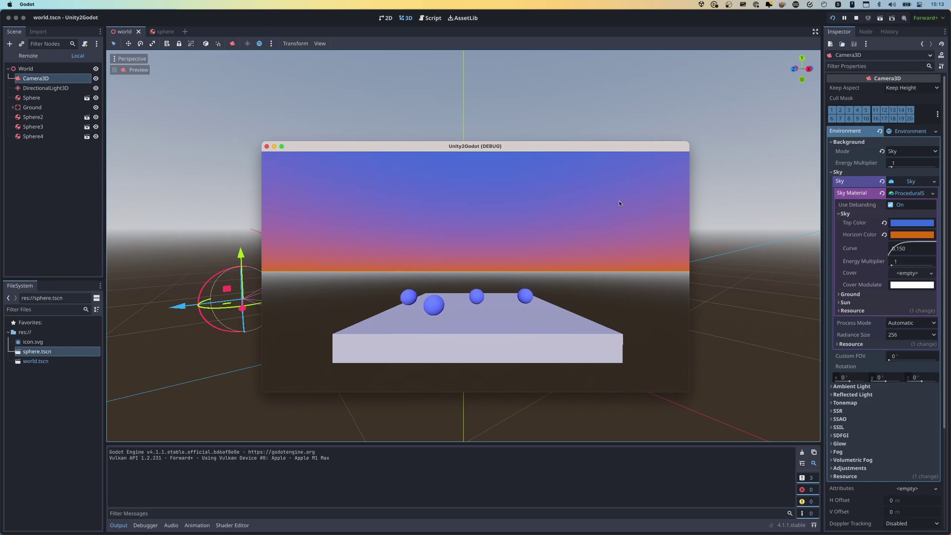
click(267, 147)
Step: Raise DirectionalLight3D above the spheres, rotate it about -126 degrees around its X axis, and check the lighting by running the project
middle_drag(362, 251, 635, 238)
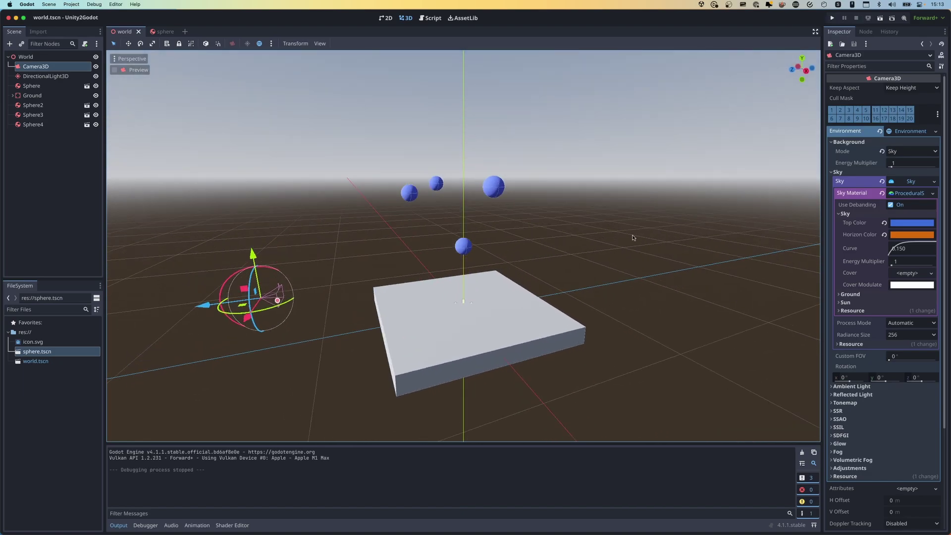
click(53, 78)
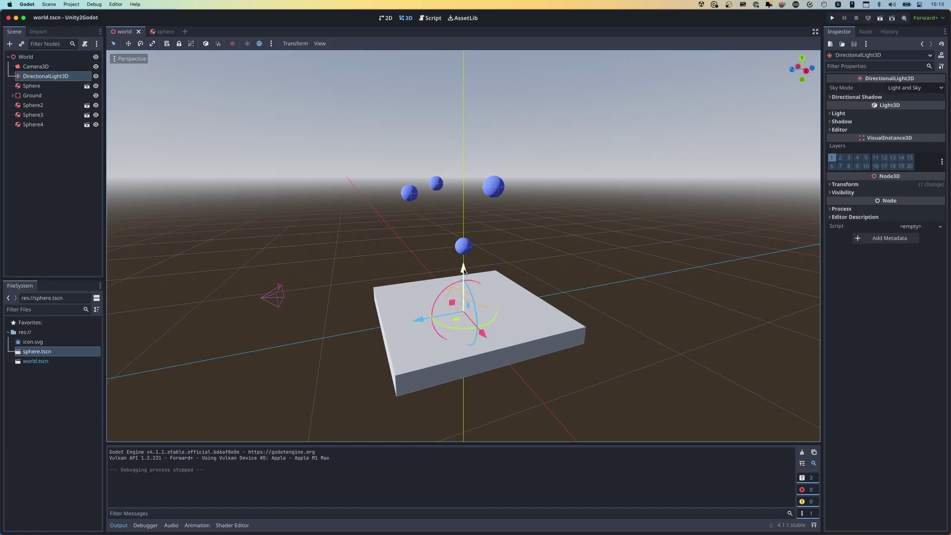
drag(464, 270, 511, 160)
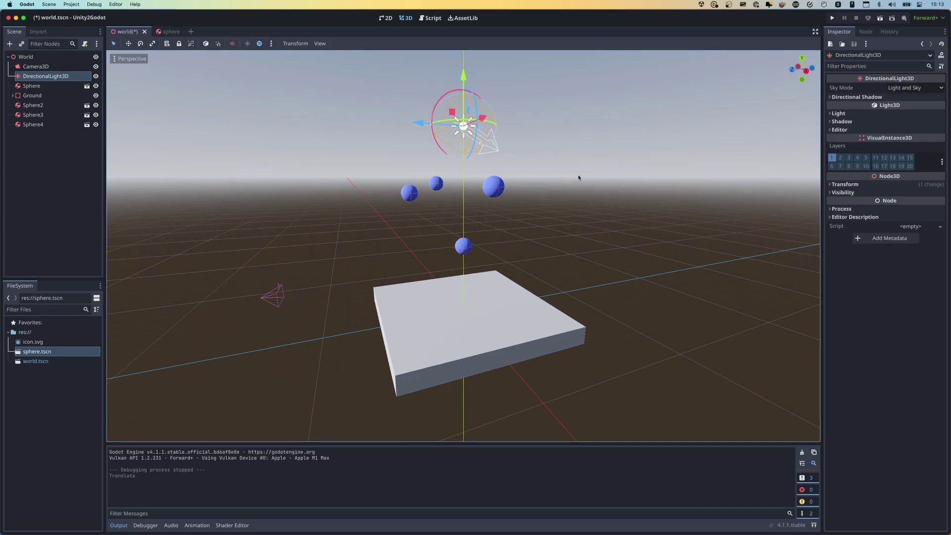
middle_drag(578, 177, 570, 149)
mouse_move(440, 99)
mouse_down()
mouse_move(476, 80)
mouse_move(566, 112)
mouse_up()
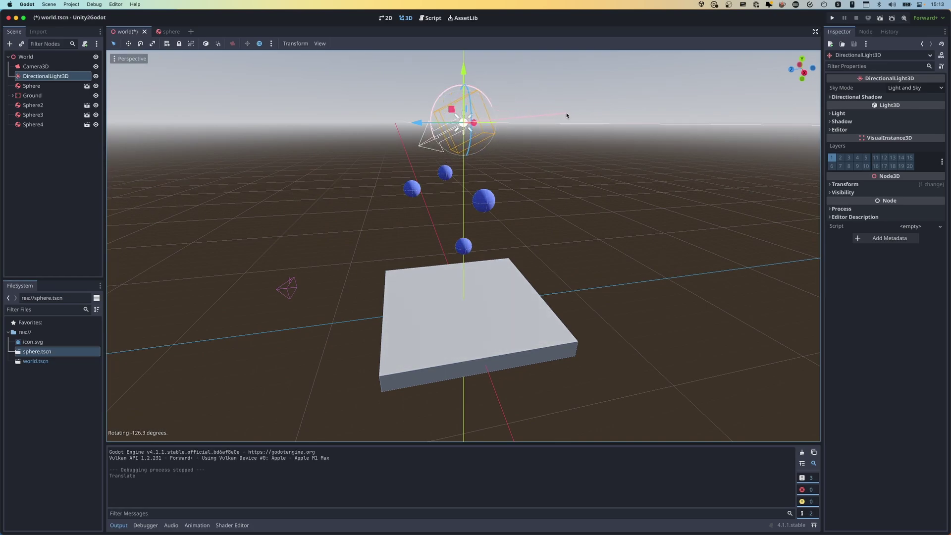
click(832, 18)
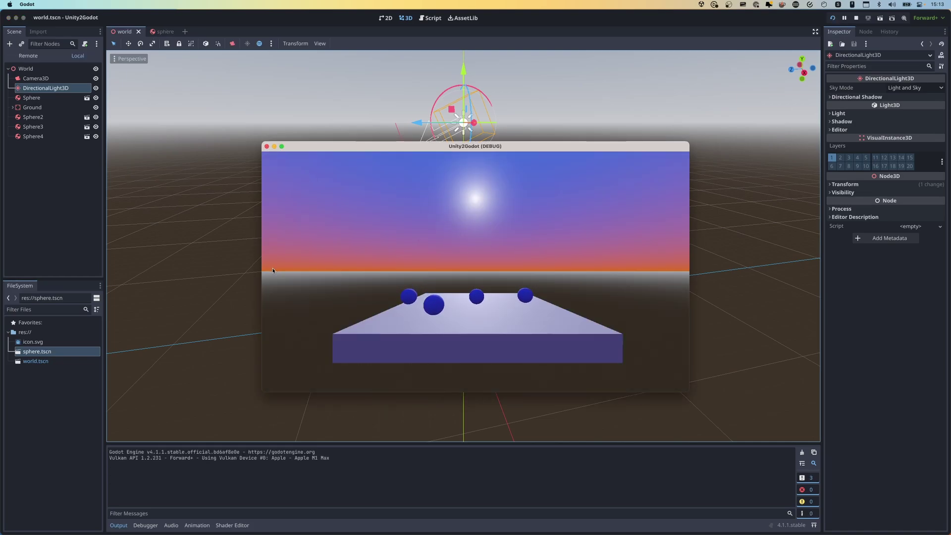
click(267, 147)
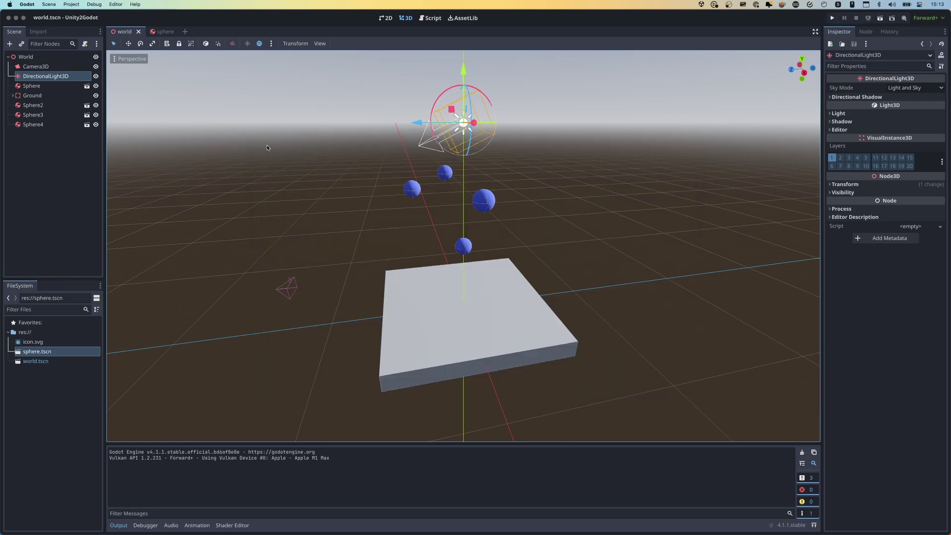
Step: Select Camera3D and collapse its Environment resource settings
click(66, 68)
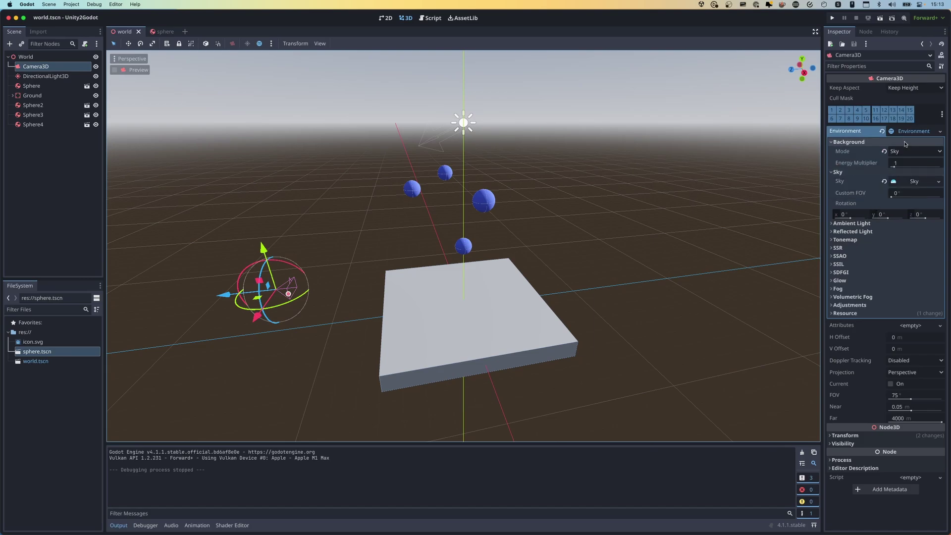
click(937, 133)
click(937, 133)
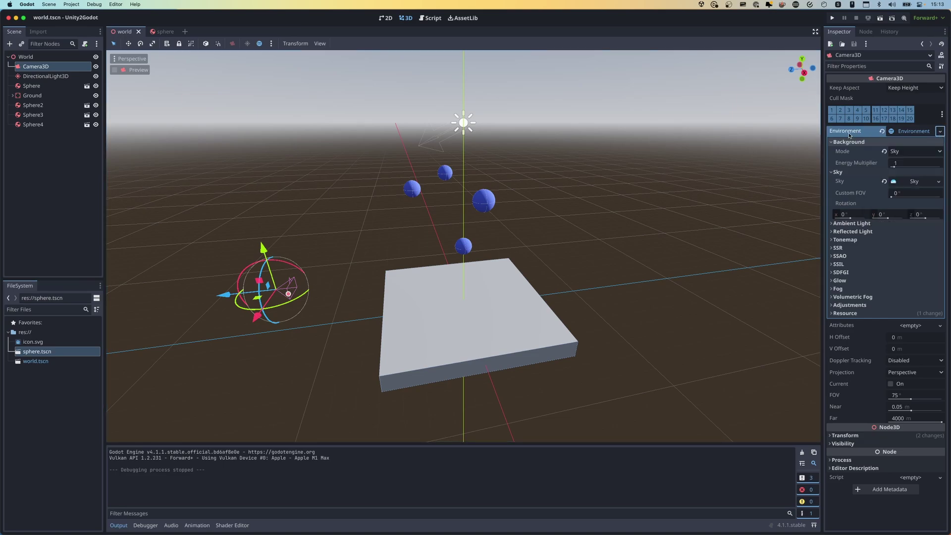
click(905, 131)
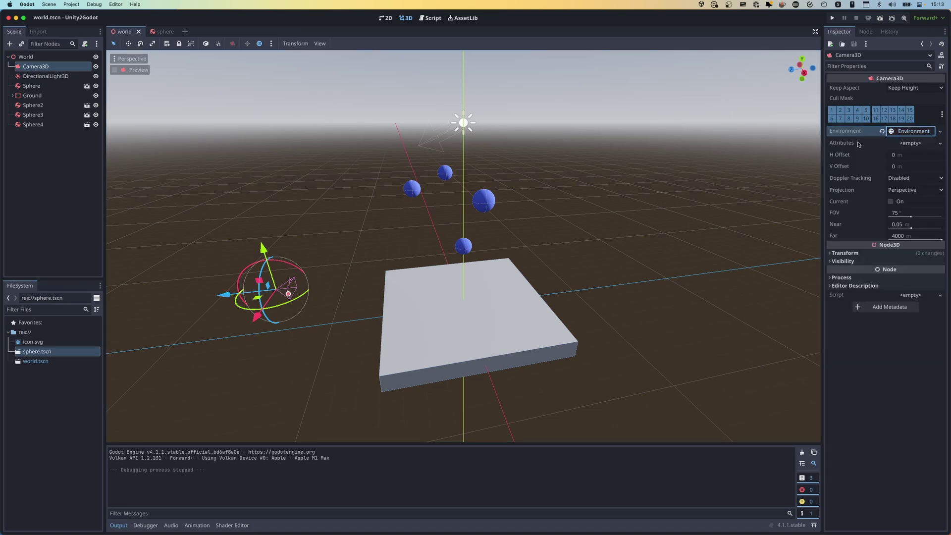
Step: Assign a new CameraAttributesPhysical resource to Camera3D and review its Frustum and Auto Exposure settings
click(939, 143)
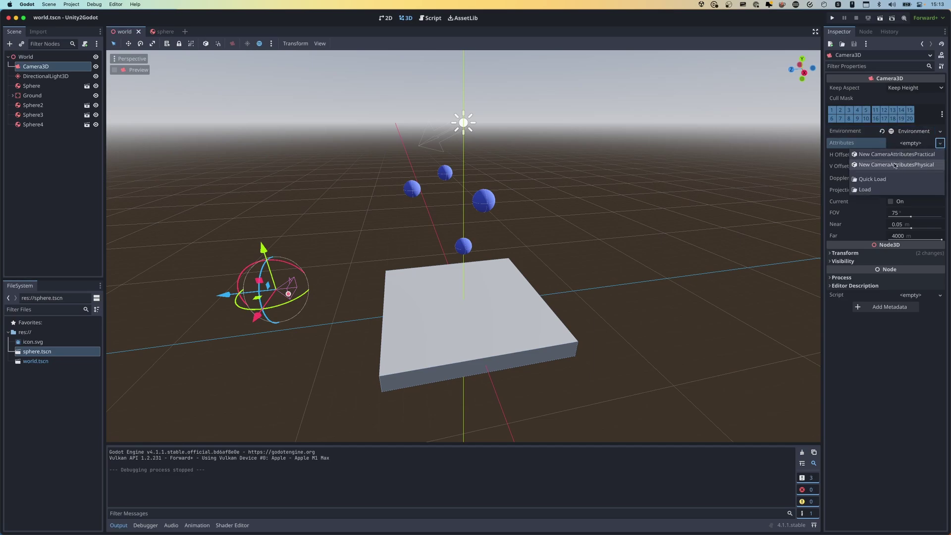
click(907, 165)
click(920, 143)
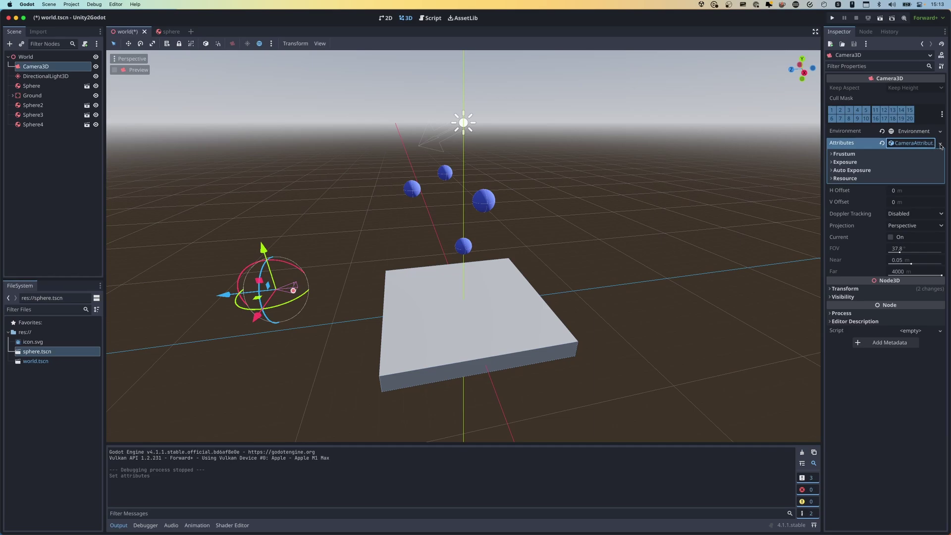
click(837, 154)
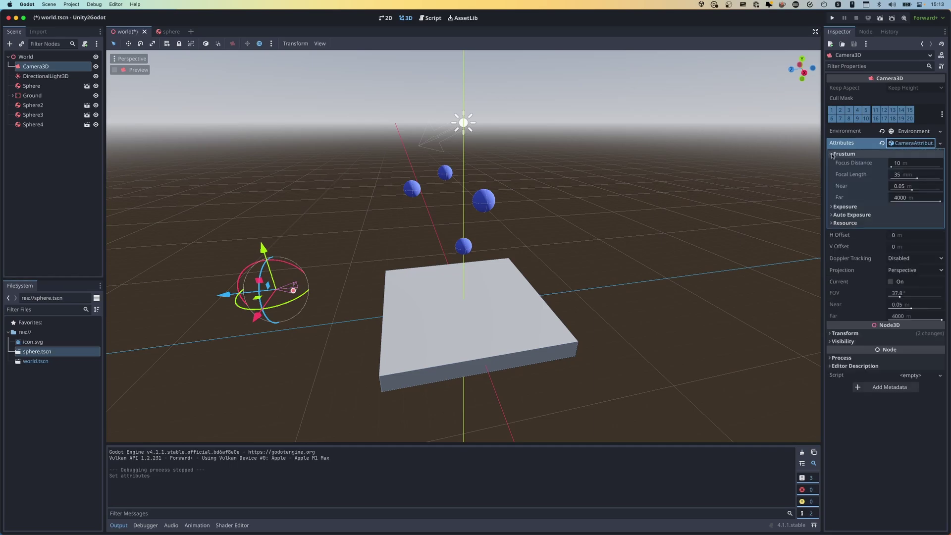
click(837, 154)
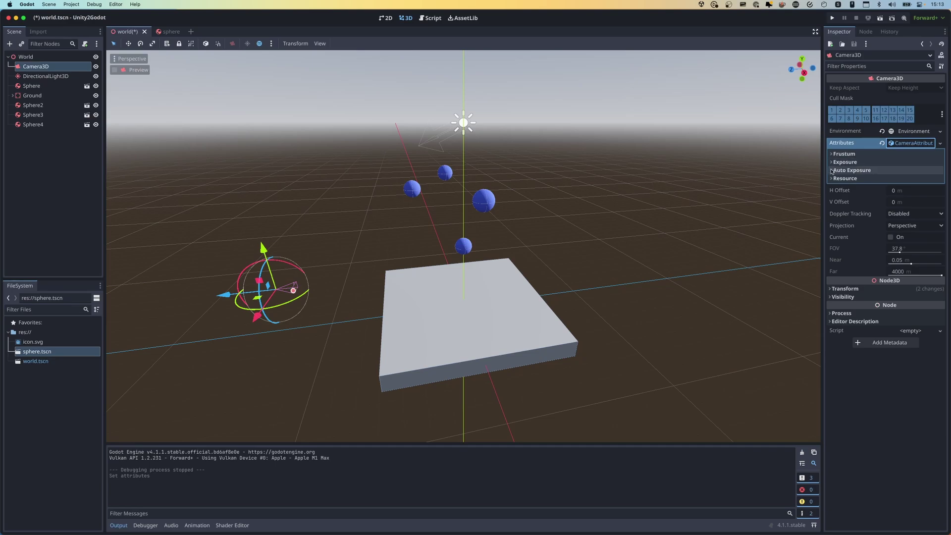
click(842, 169)
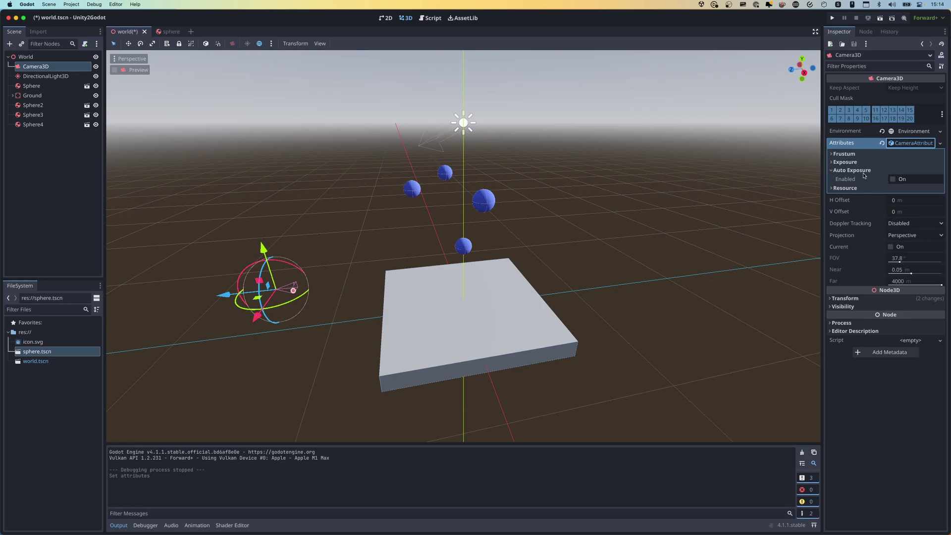
click(844, 171)
Step: Replace the camera attributes with a new CameraAttributesPractical resource and enable far DOF blur
click(939, 144)
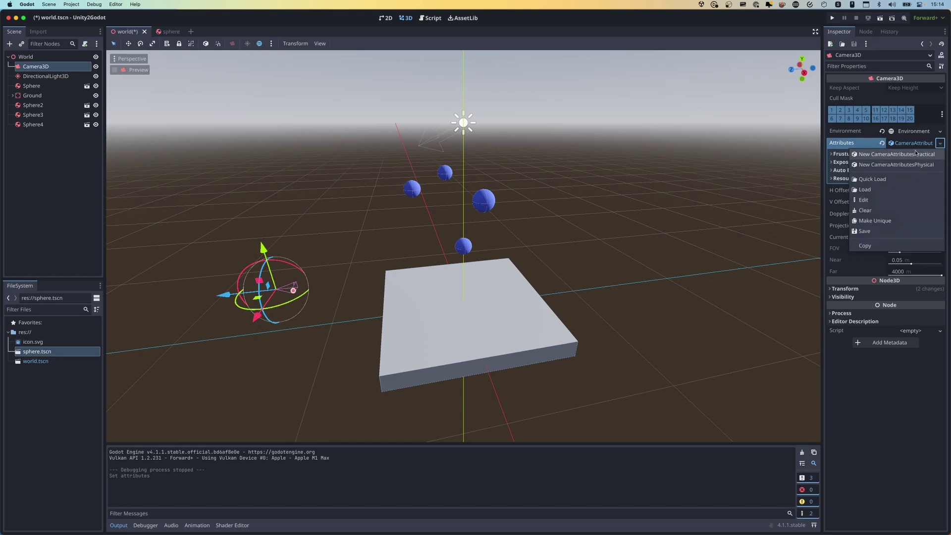
click(913, 157)
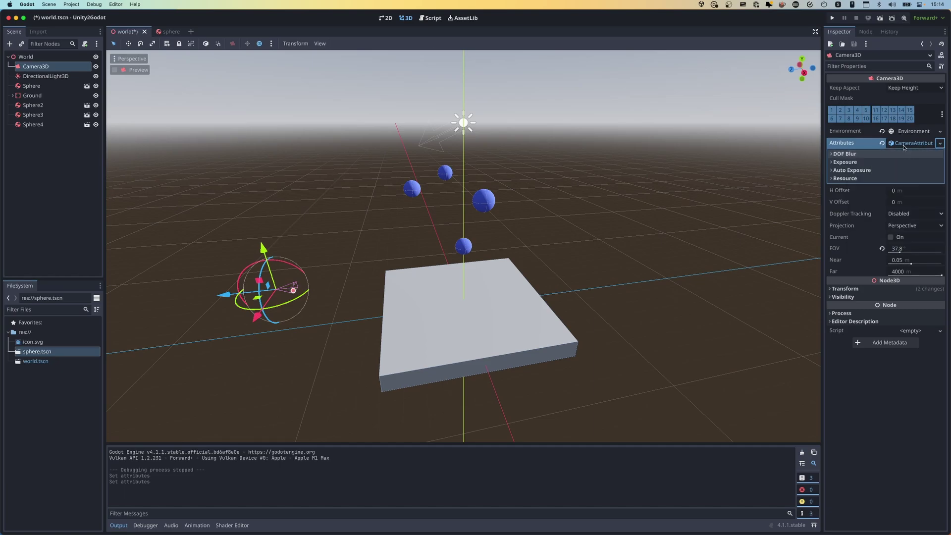
click(831, 155)
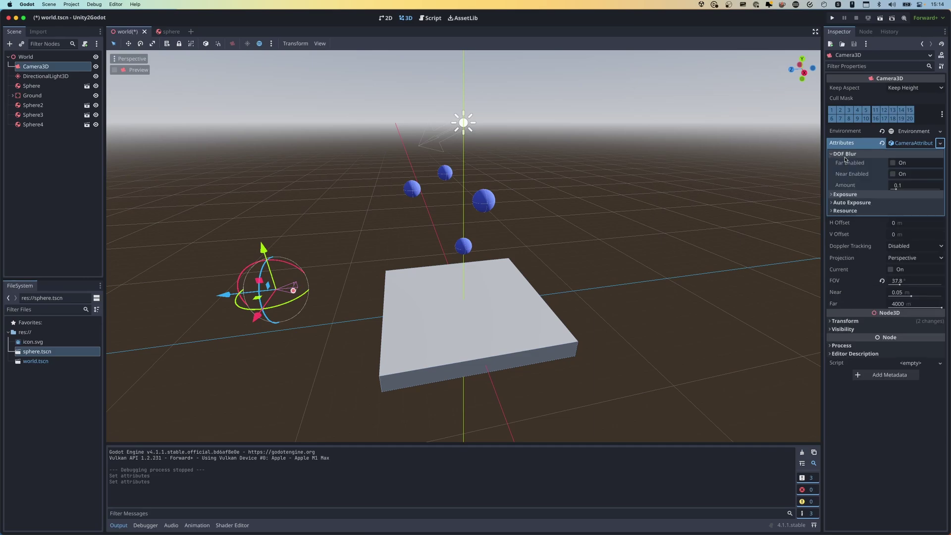
click(893, 163)
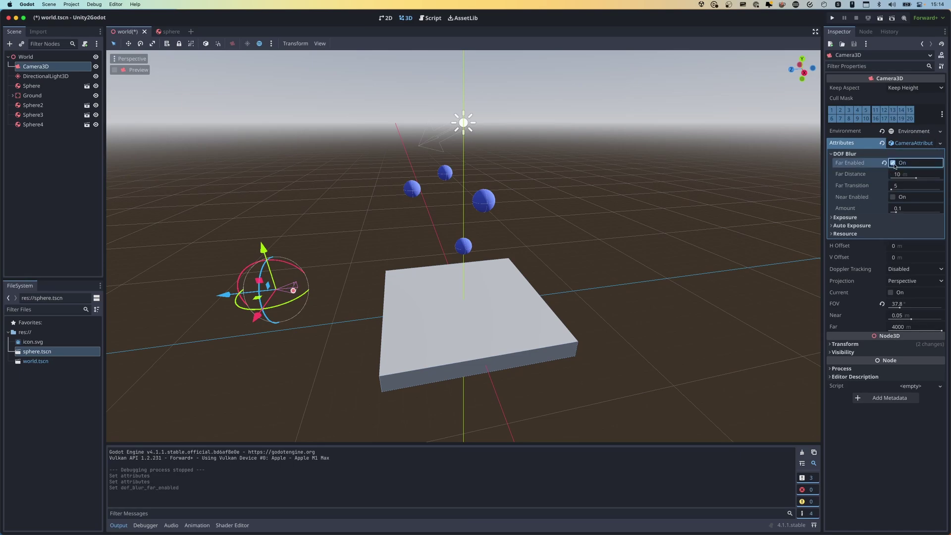
Step: Set Camera3D's DOF blur far distance to 0.5 m and run the project to check the blur
drag(915, 179, 896, 179)
click(915, 179)
text(0.5)
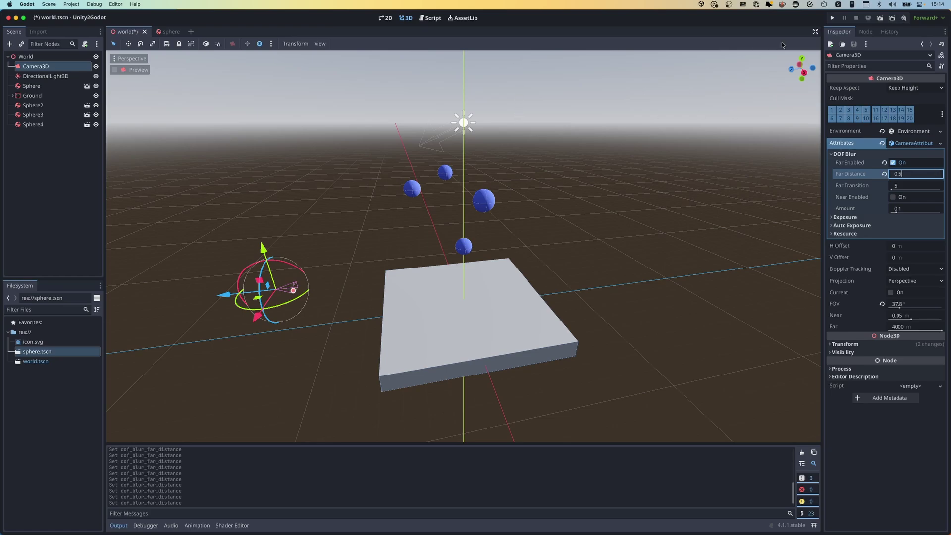
click(832, 18)
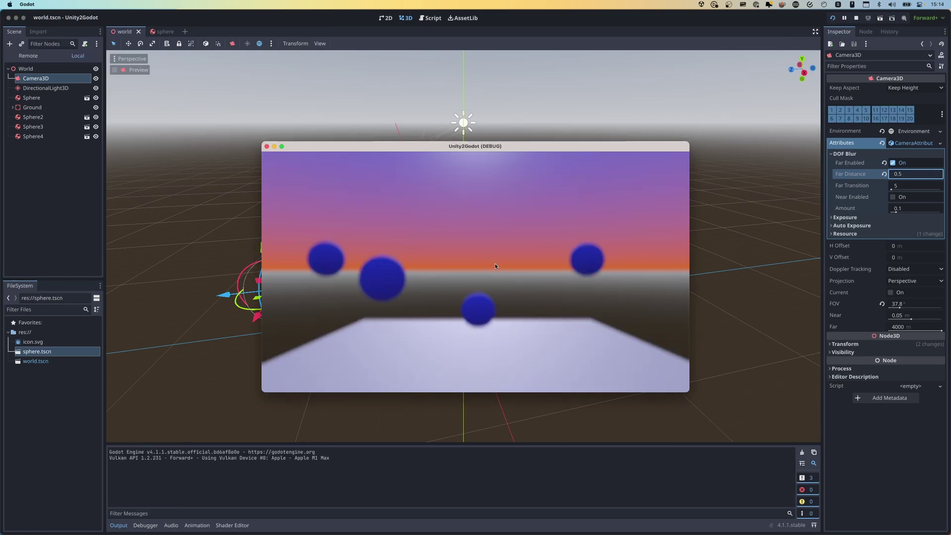
key(super+q)
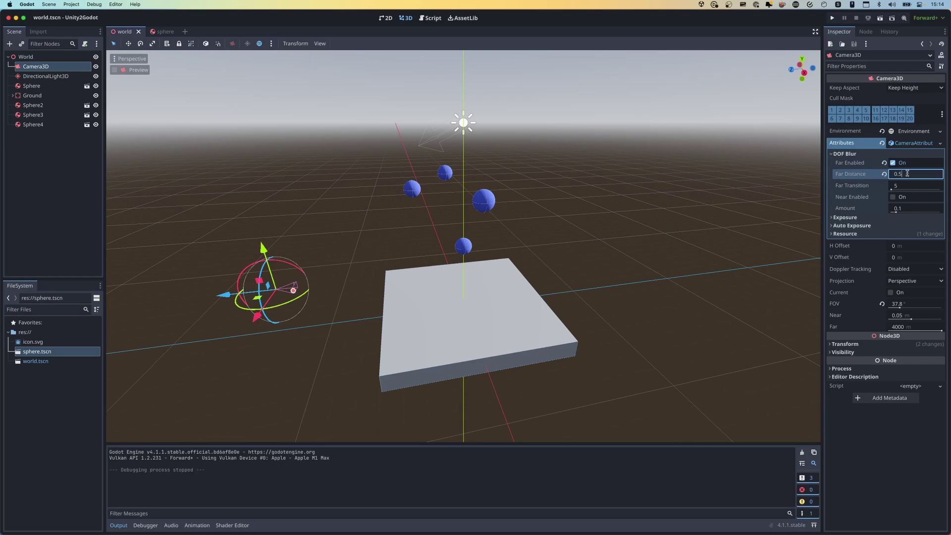
Step: Change the camera's DOF far distance to 2 m and test the blur in a project run
click(909, 173)
text(2)
click(832, 18)
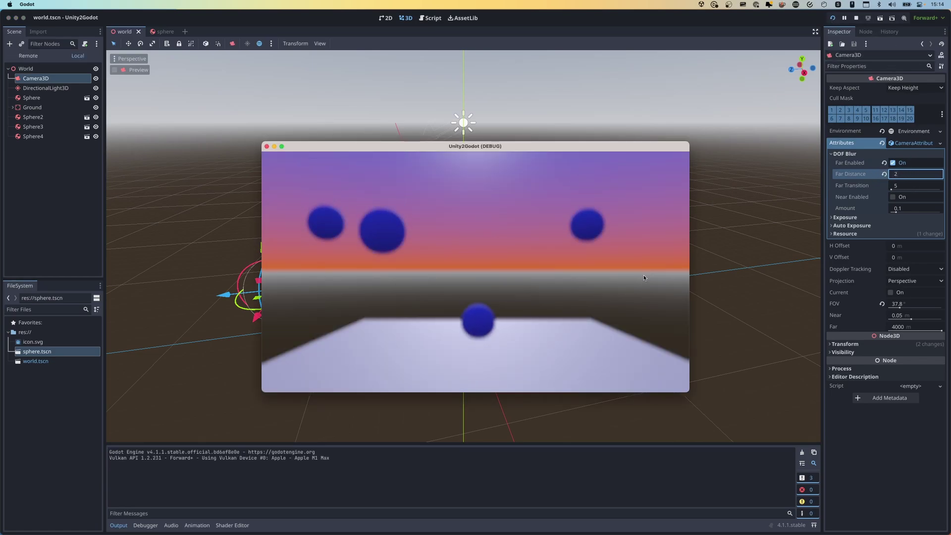
click(266, 146)
Step: Set the DOF blur far distance to 4 m and run the project to compare the spheres' sharpness
click(921, 174)
text(4)
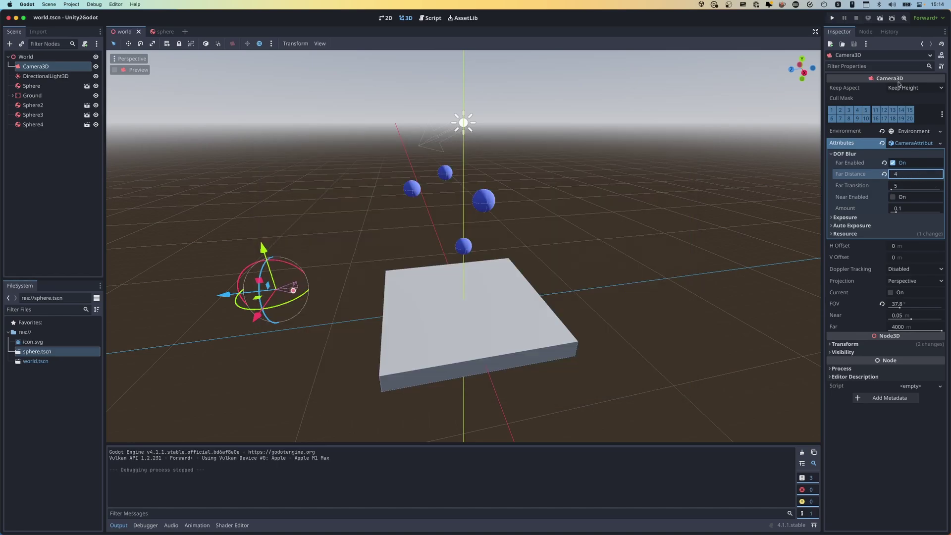
click(832, 18)
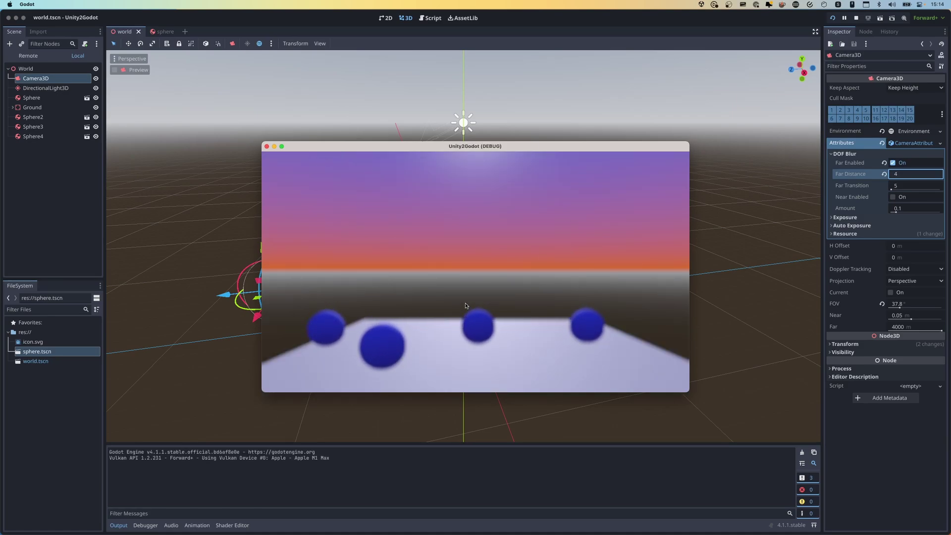
click(267, 147)
Step: Review Camera3D's Environment resource settings, and collapse both its Environment and Attributes resources
middle_drag(648, 259, 608, 296)
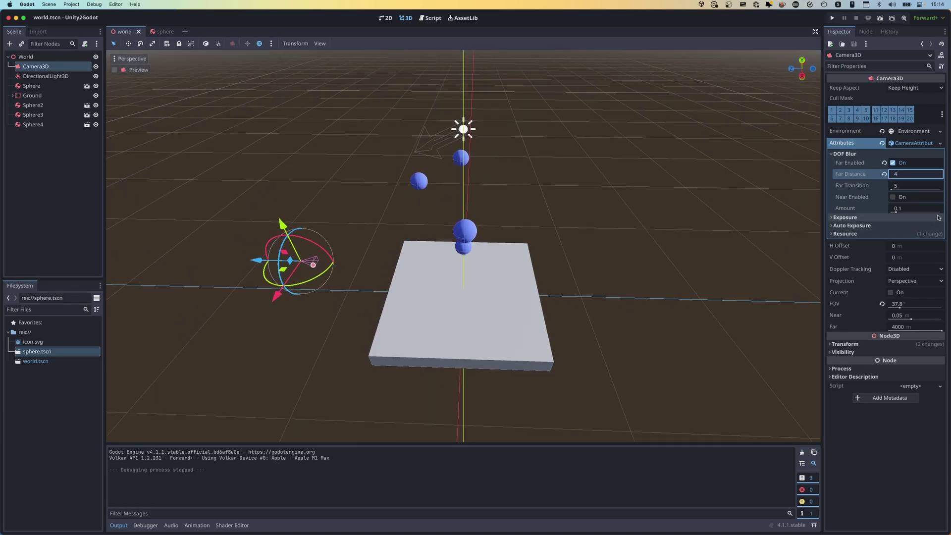
click(940, 143)
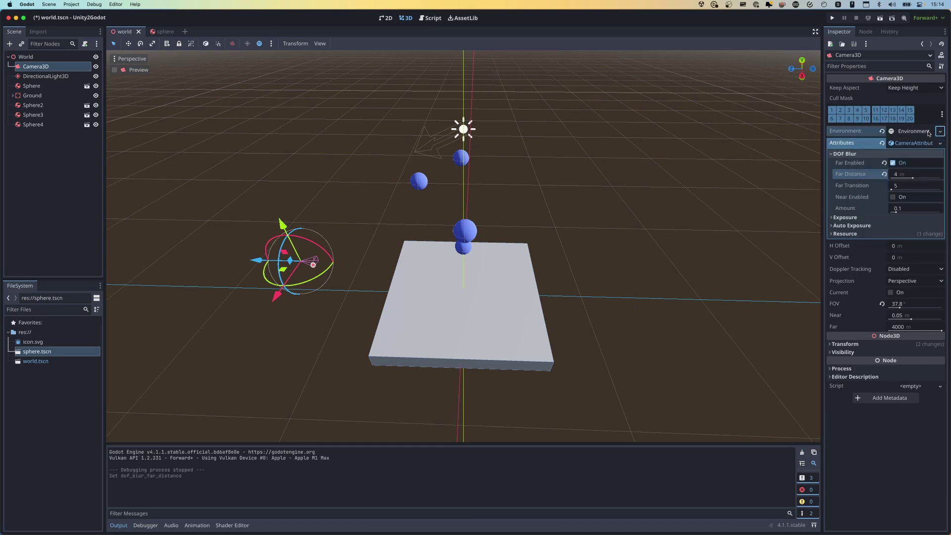
click(929, 131)
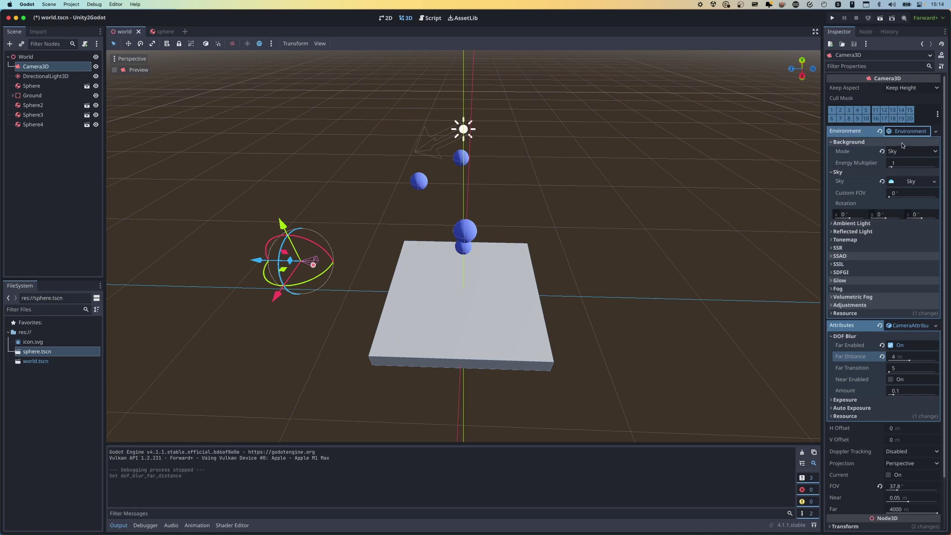
click(913, 131)
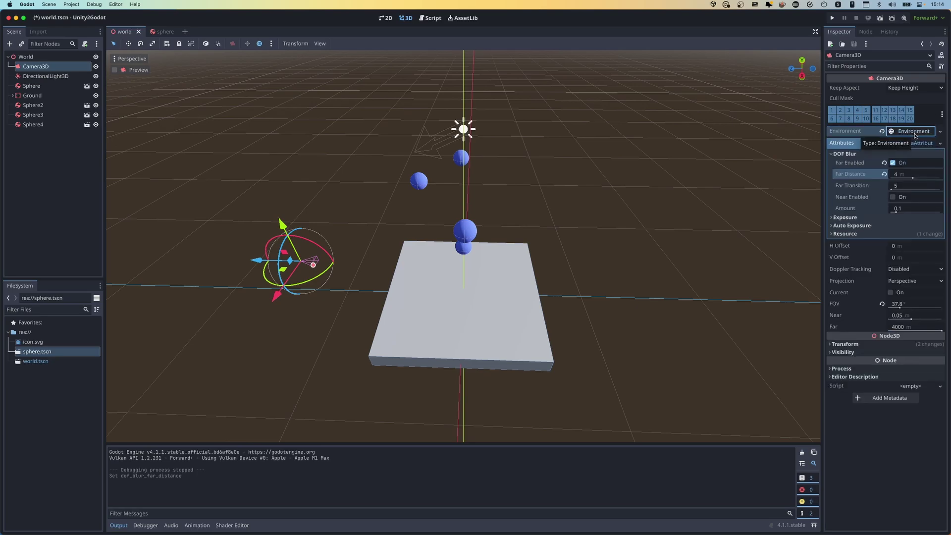
click(913, 143)
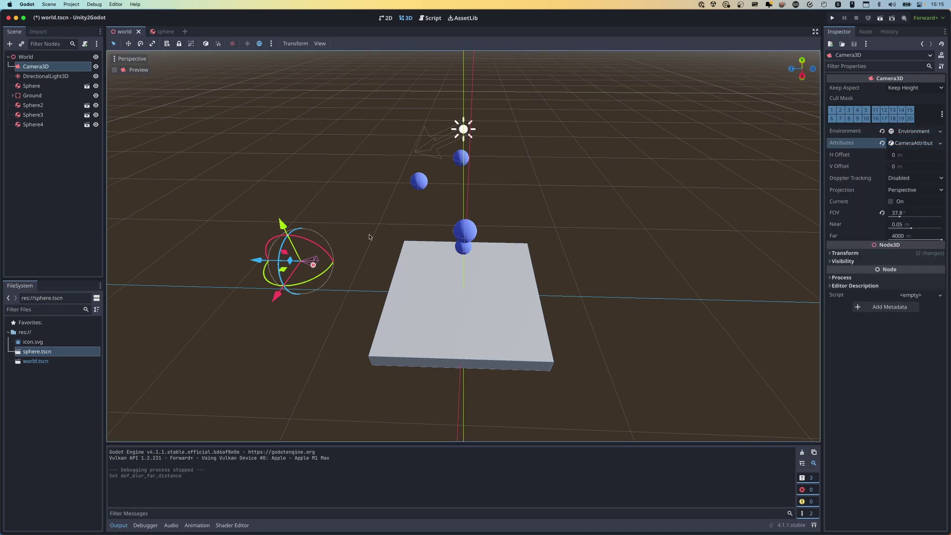
middle_drag(385, 226, 410, 207)
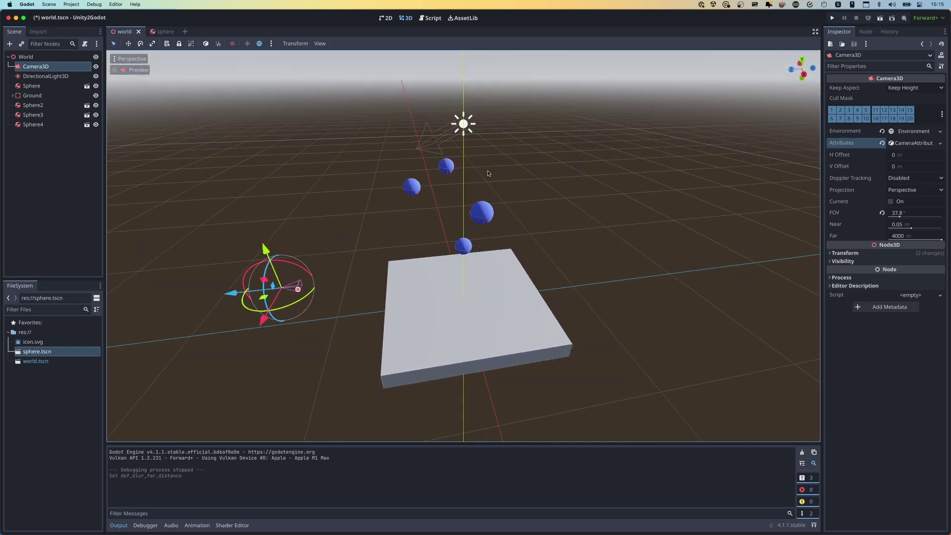
Step: Add a Control node as a child of the World node
right_click(35, 58)
click(55, 64)
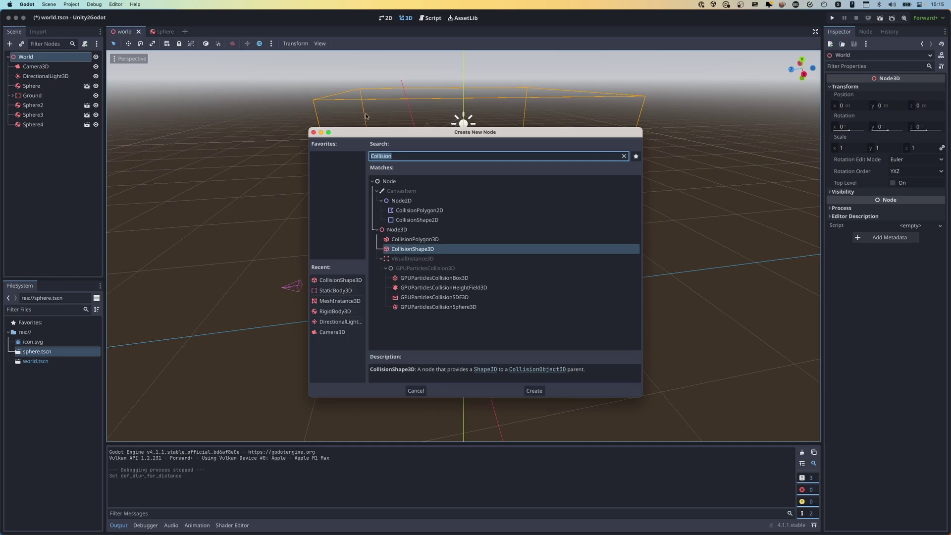
drag(504, 134, 375, 122)
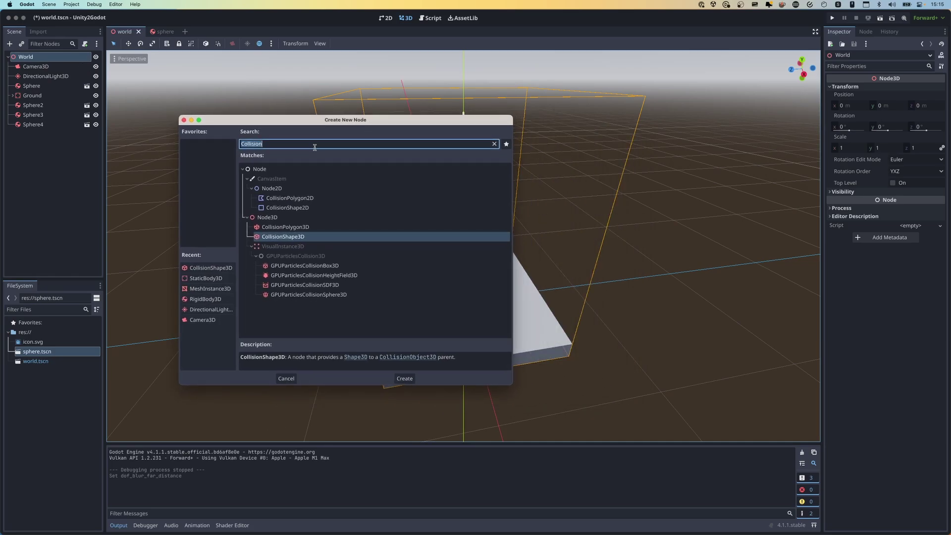
text(Control)
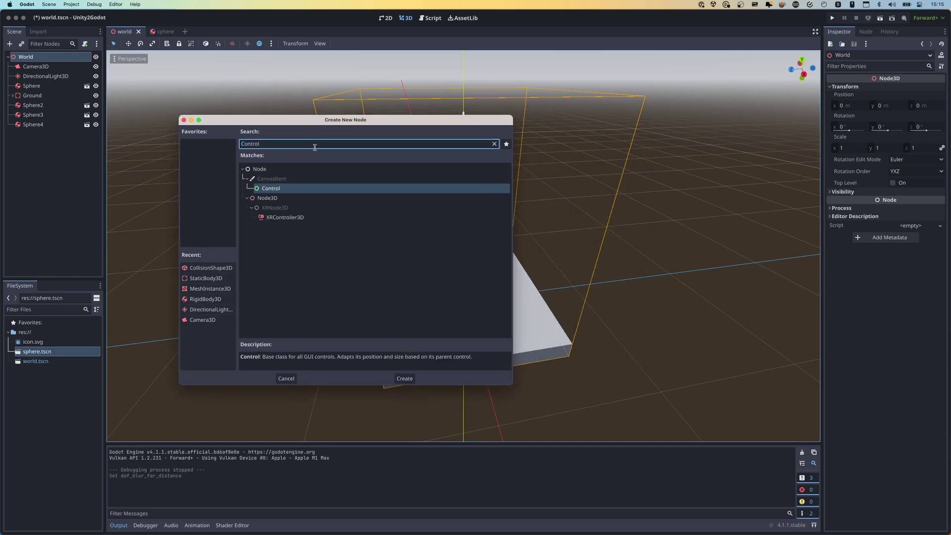
double_click(308, 190)
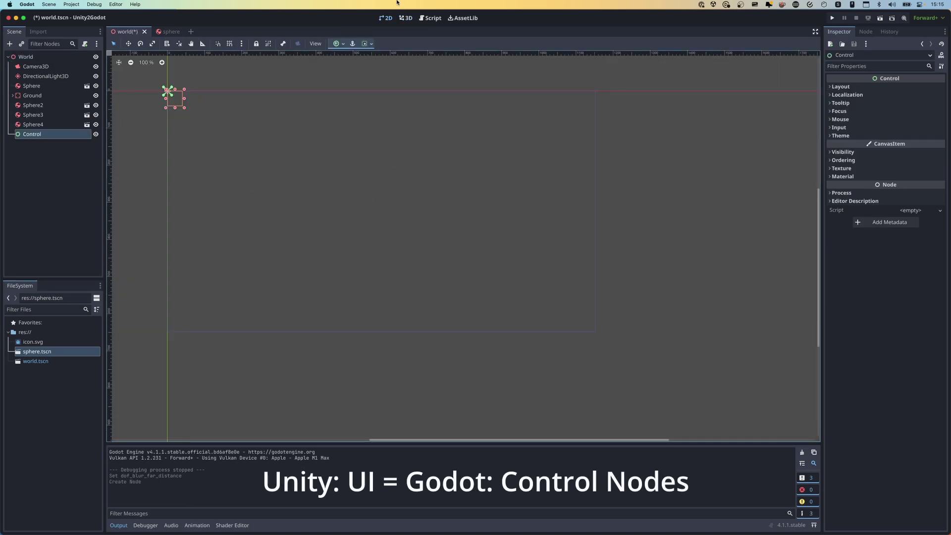
Step: Apply the Full Rect anchor preset to the Control node in the 2D editor
scroll(235, 146, left, 3)
scroll(235, 145, up, 2)
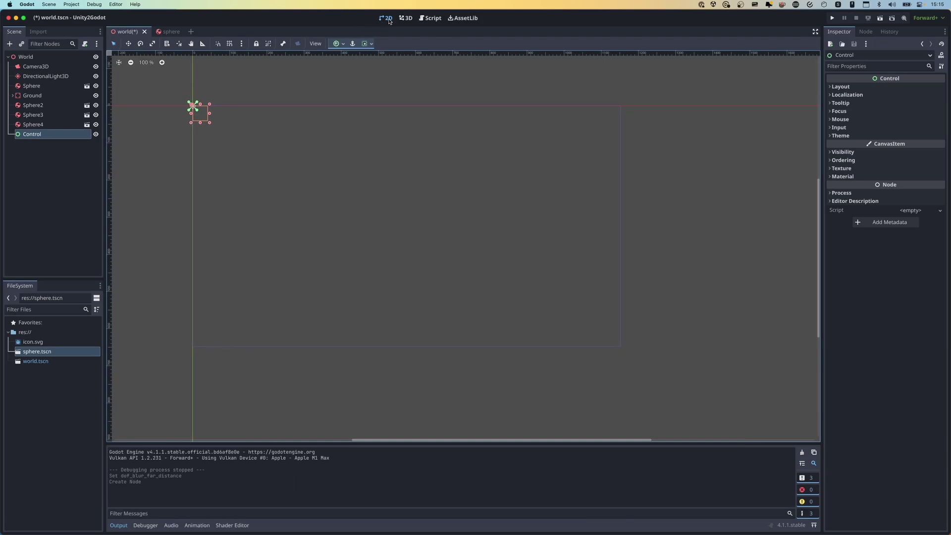
click(389, 21)
click(342, 45)
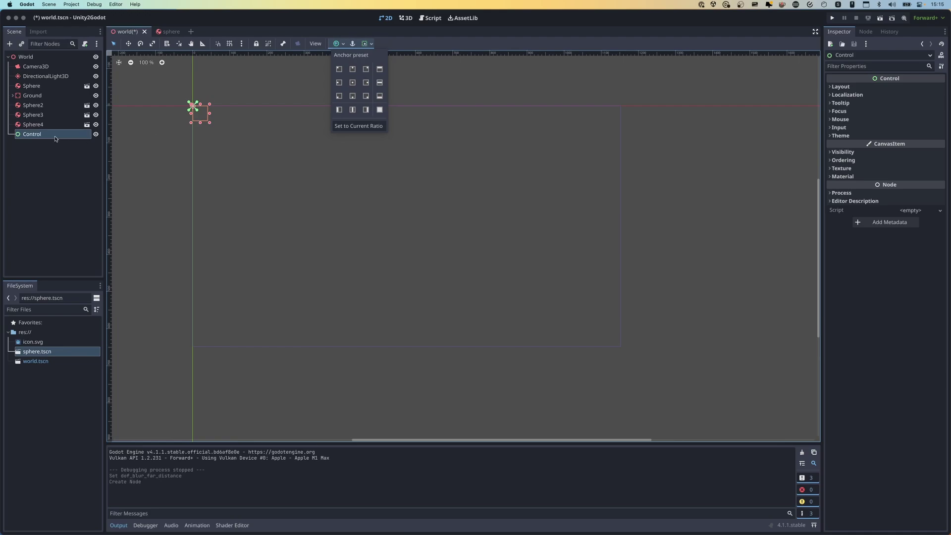
click(379, 110)
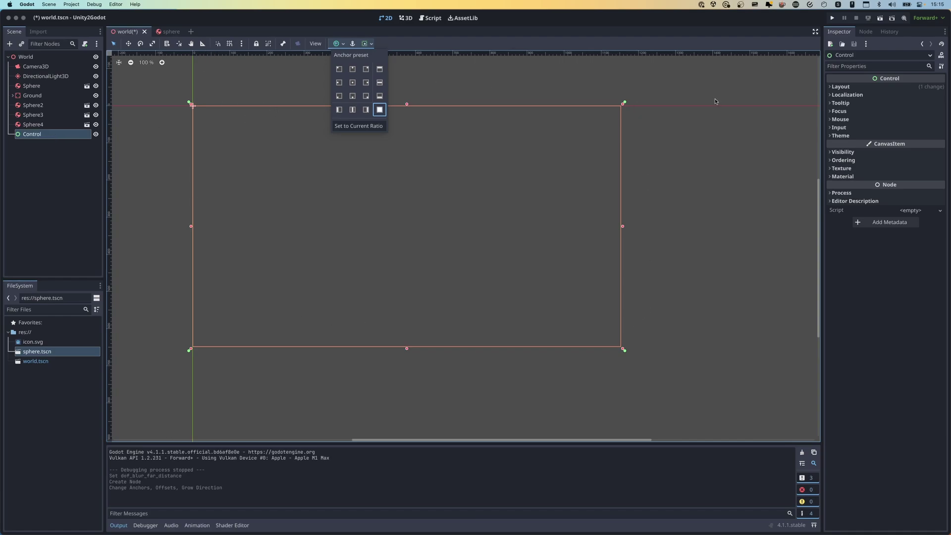
click(497, 82)
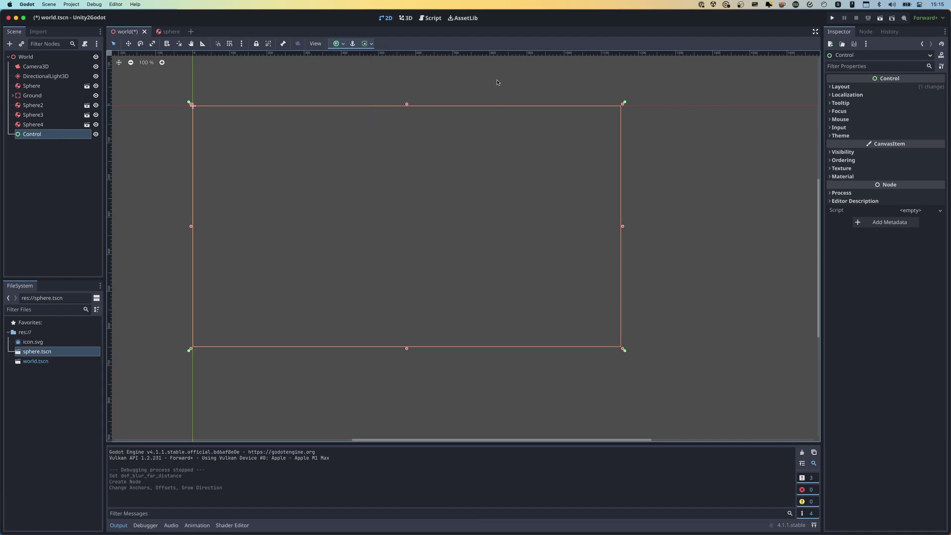
Step: Add a Label node as a child of Control and set its text to "Hello, Godot!"
right_click(75, 138)
click(99, 144)
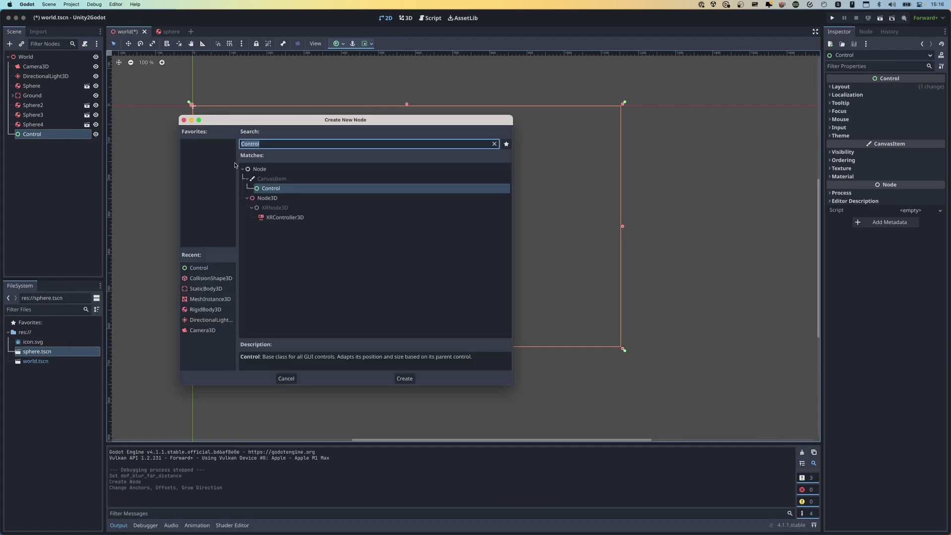
text(Label)
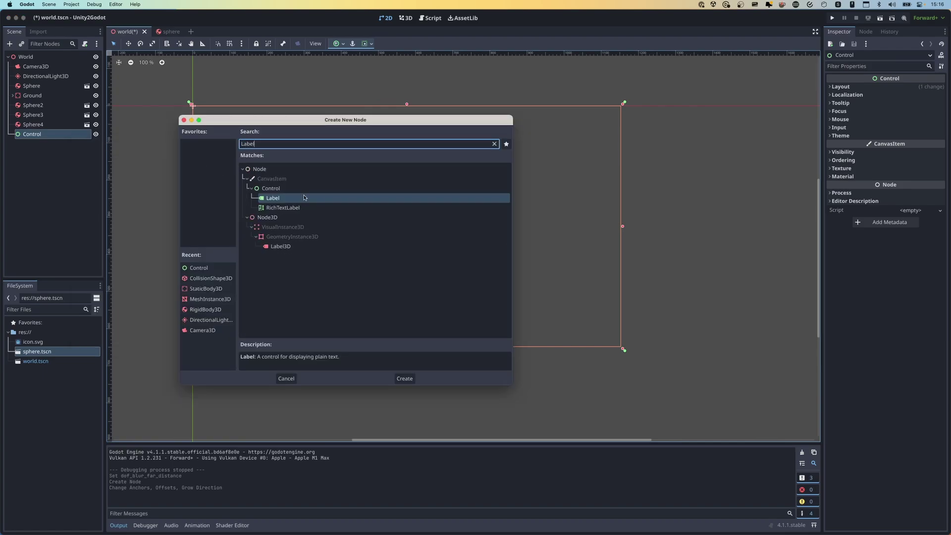
double_click(304, 198)
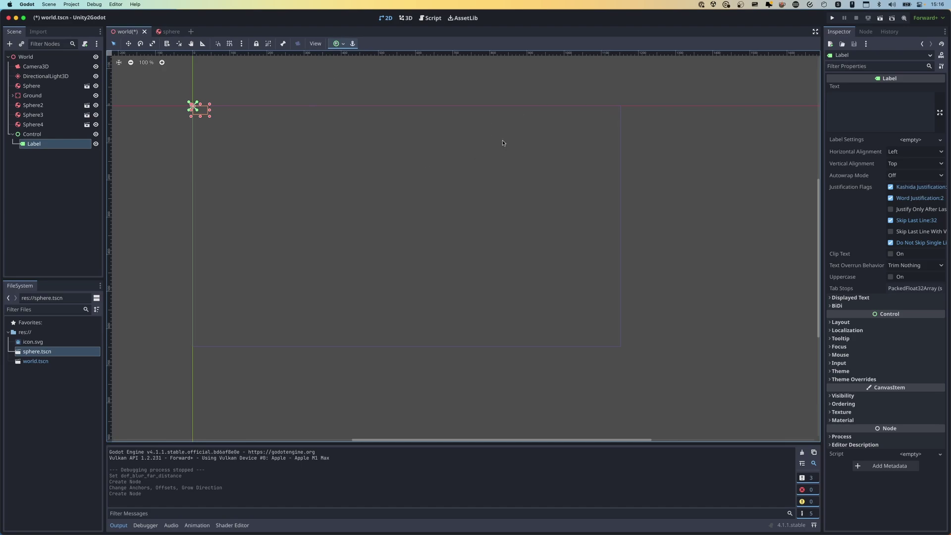
click(892, 116)
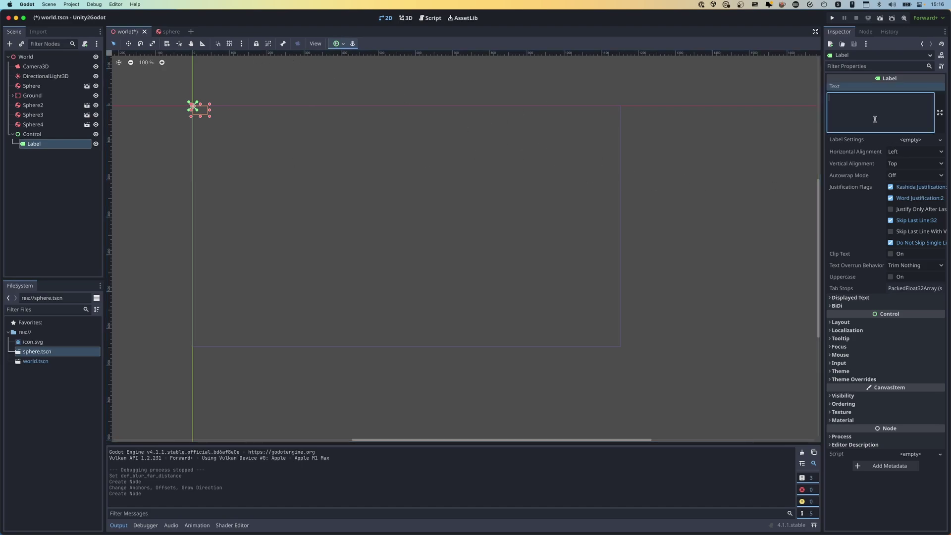
text(Hello, Godot!)
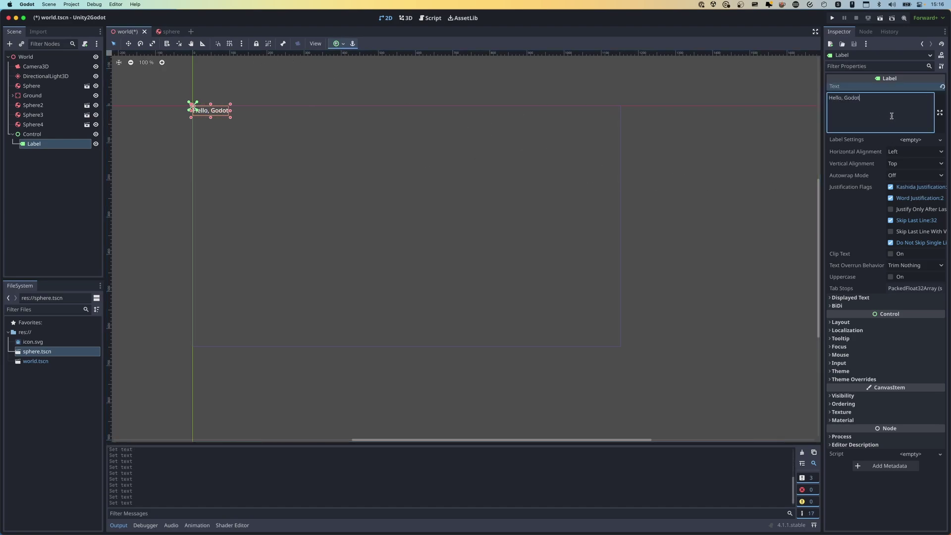
Step: Anchor the Label as a full-width strip across the vertical centre and set its horizontal alignment to Center
click(342, 43)
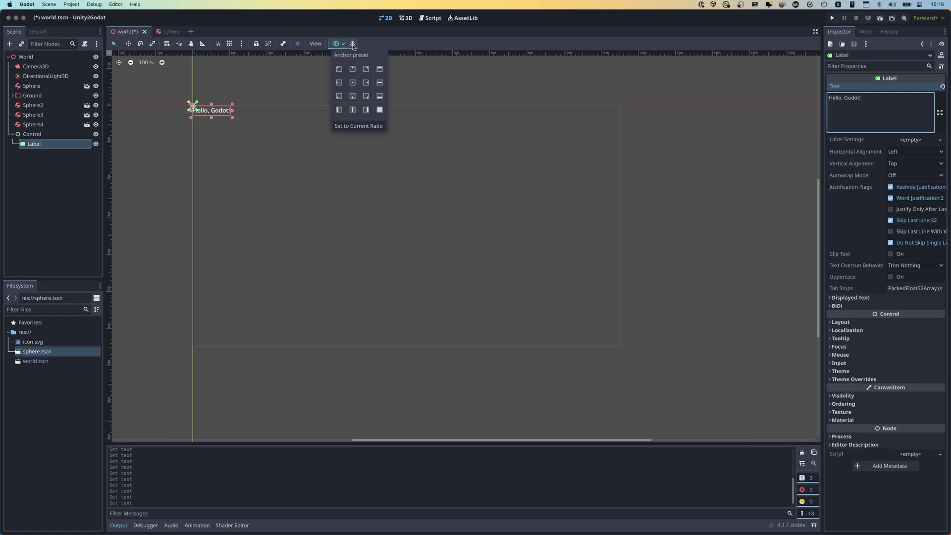
click(380, 83)
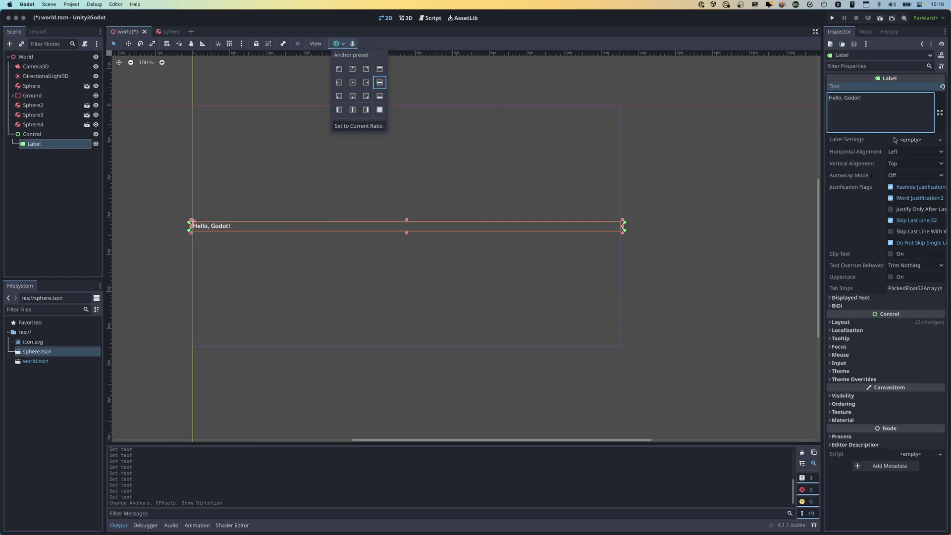
click(917, 154)
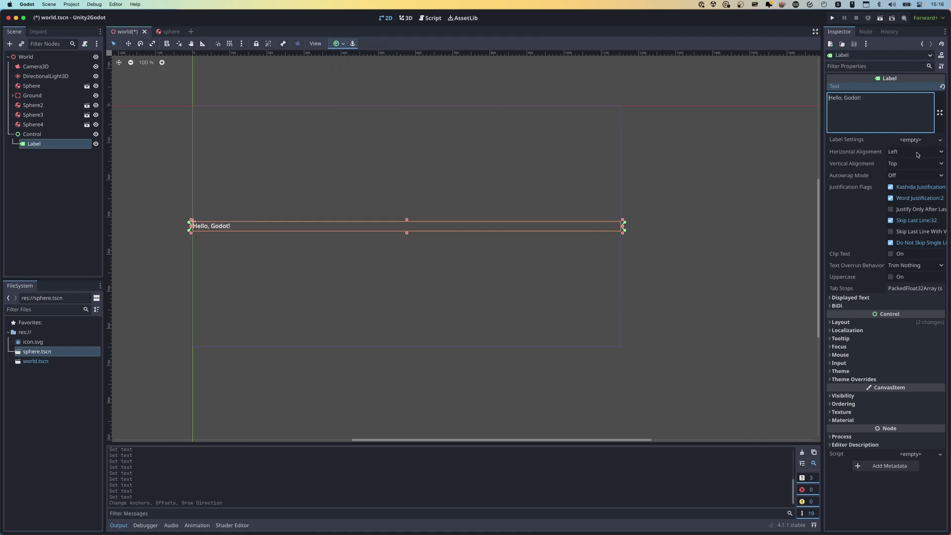
click(916, 152)
click(922, 174)
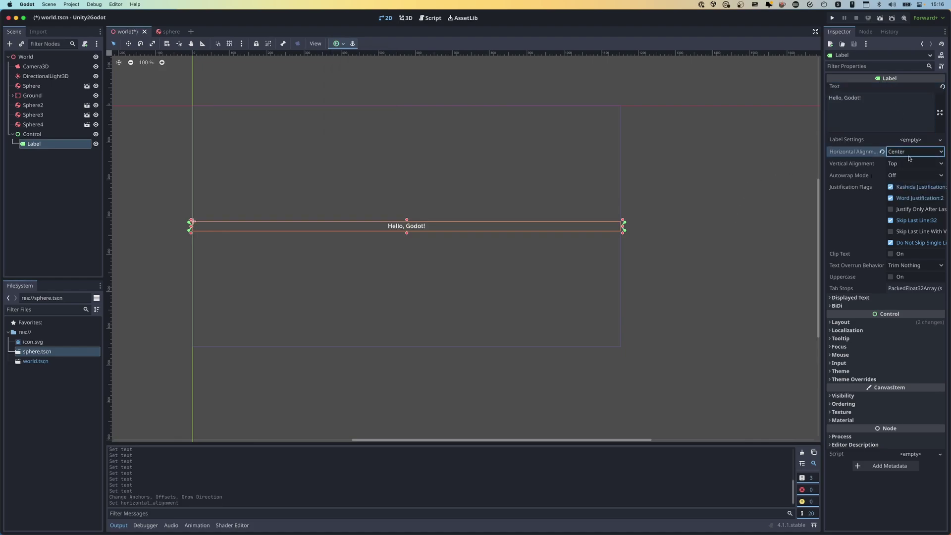
Step: Assign a new LabelSettings resource to the Label and set its font size to 64 px
click(931, 140)
click(933, 152)
click(926, 143)
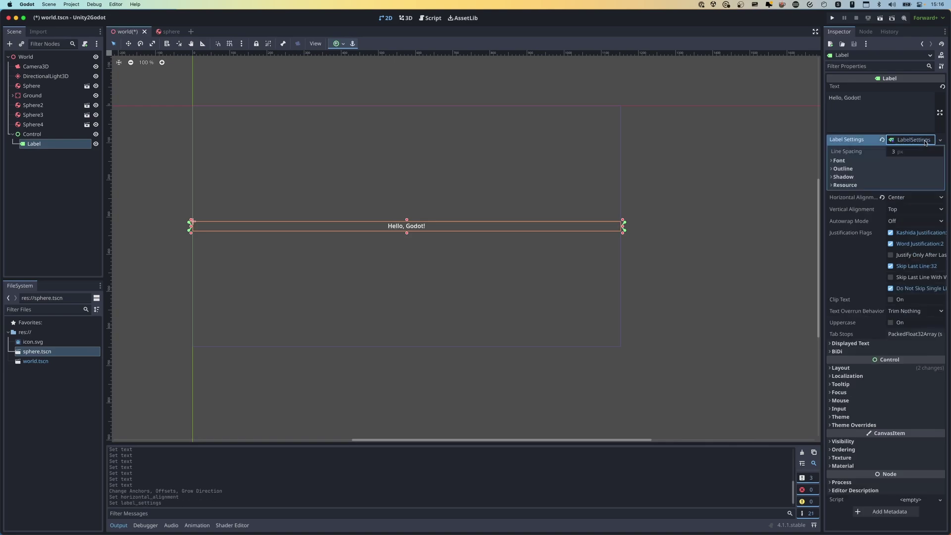
click(841, 161)
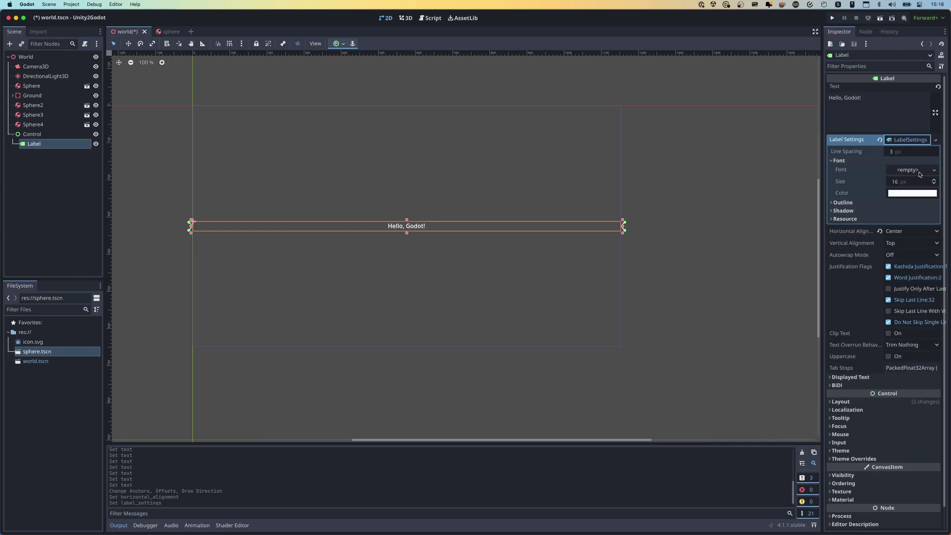
click(911, 181)
text(64)
key(Return)
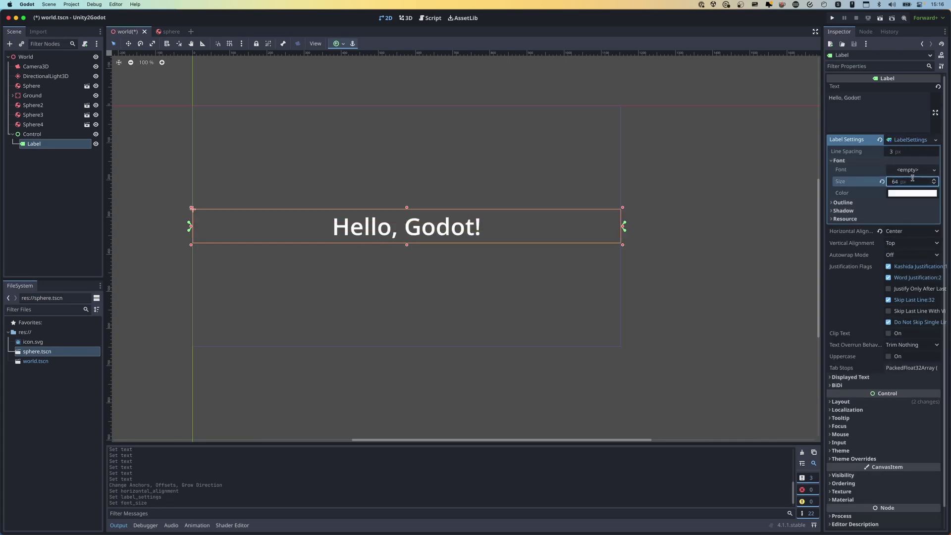
Step: Give the Label's text a black outline with a size of 5 px in its LabelSettings
click(909, 202)
click(905, 211)
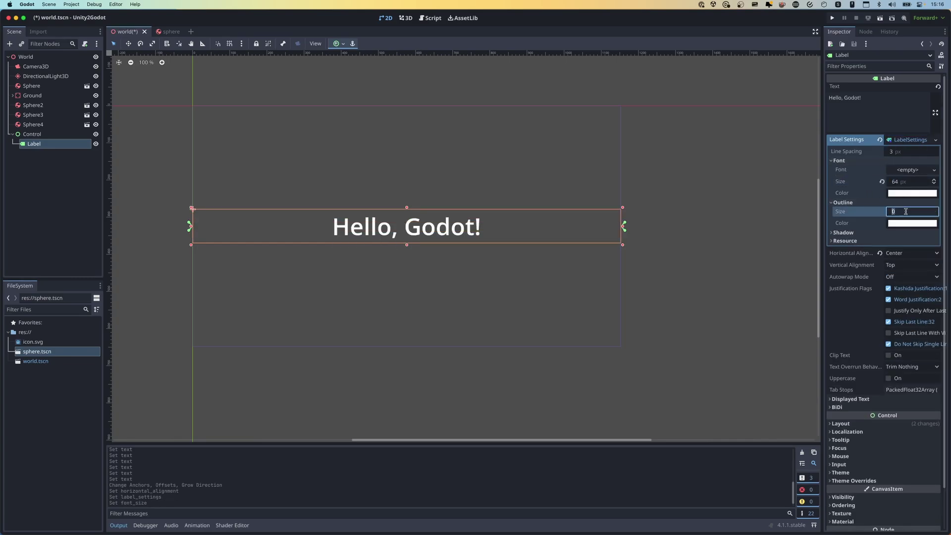
text(5)
click(916, 223)
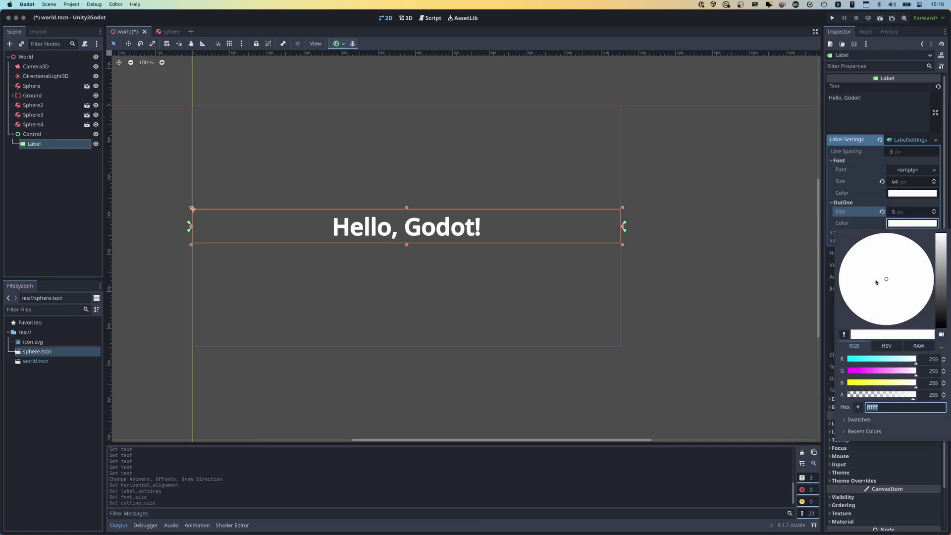
drag(940, 237, 940, 328)
click(682, 157)
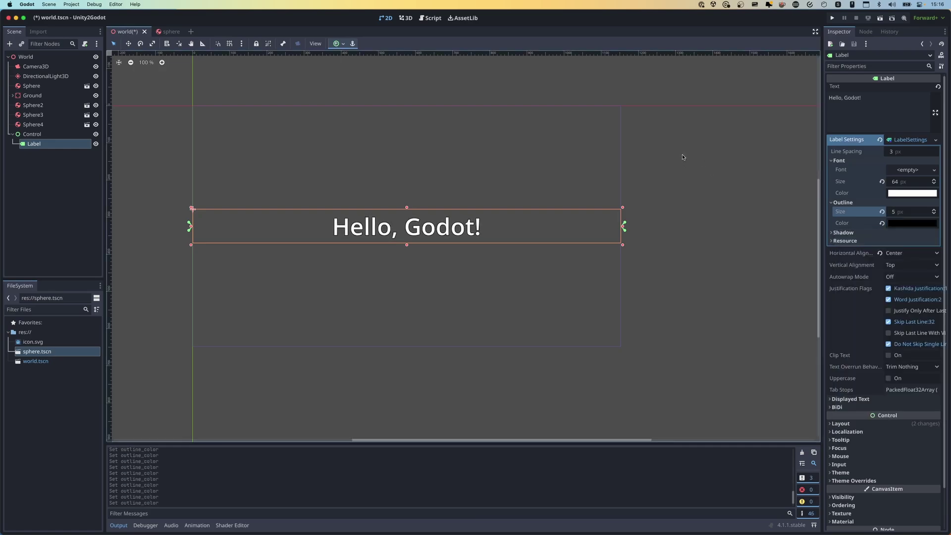
Step: Run the project to check the outlined label over the 3D scene, and close the game window
click(832, 19)
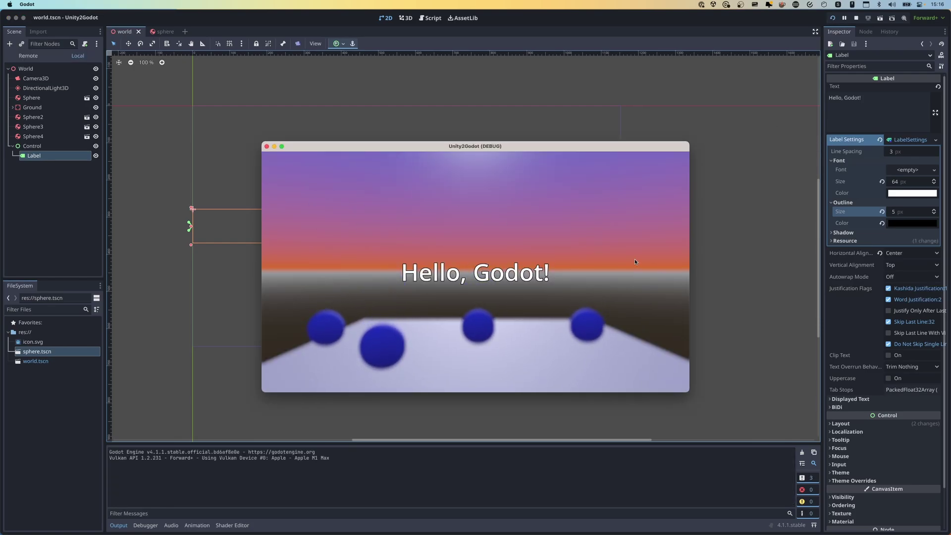
click(266, 147)
Step: Look up the Button, grid and horizontal box node types, and add an HBoxContainer as a child of Control
right_click(37, 137)
click(67, 145)
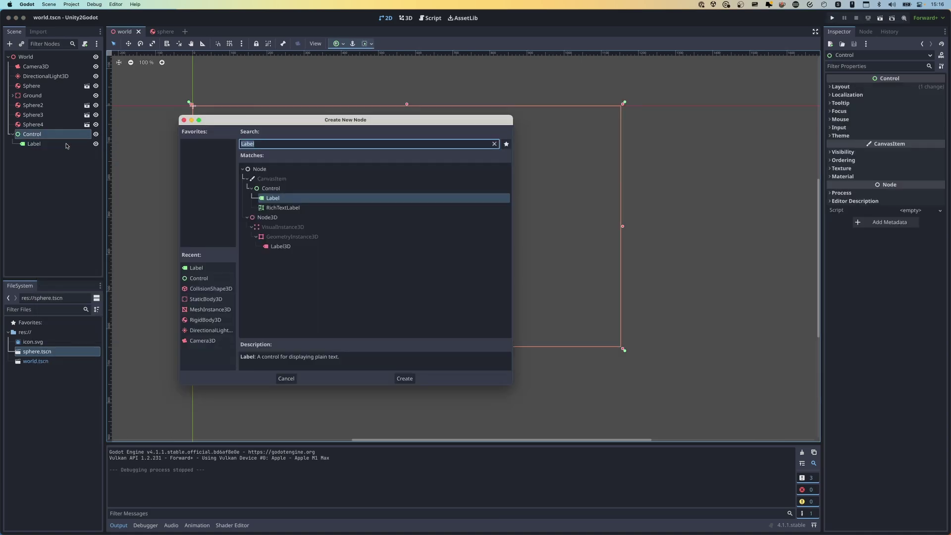
text(Button)
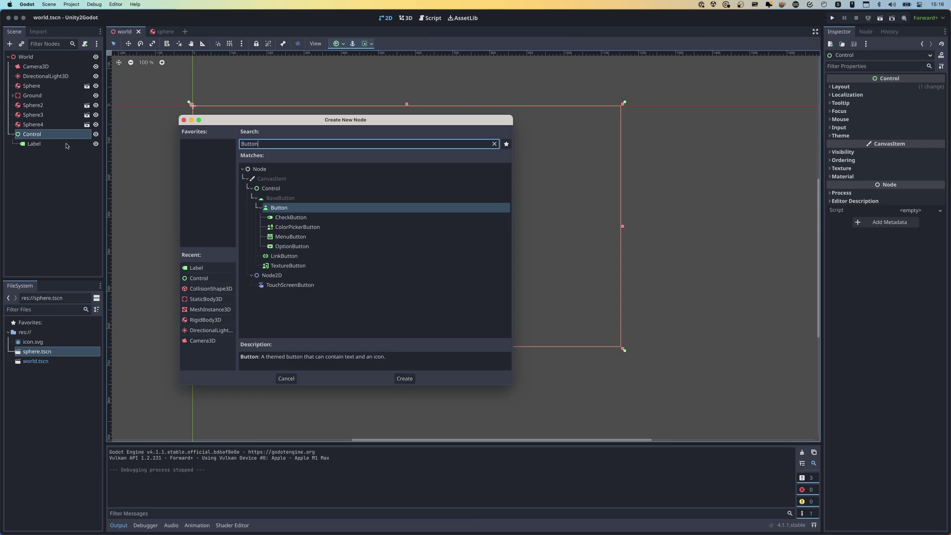
key(super+a)
text(grid)
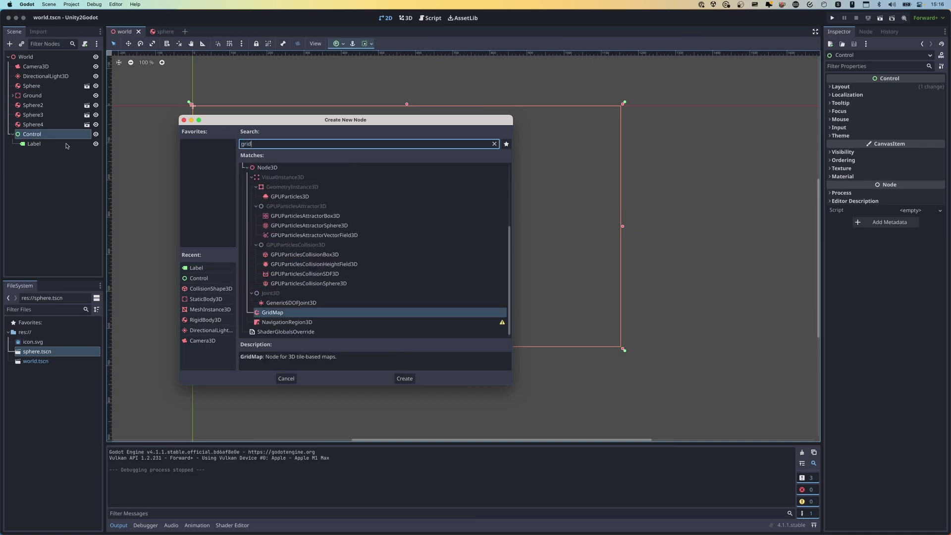
key(super+a)
key(BackSpace)
text(h)
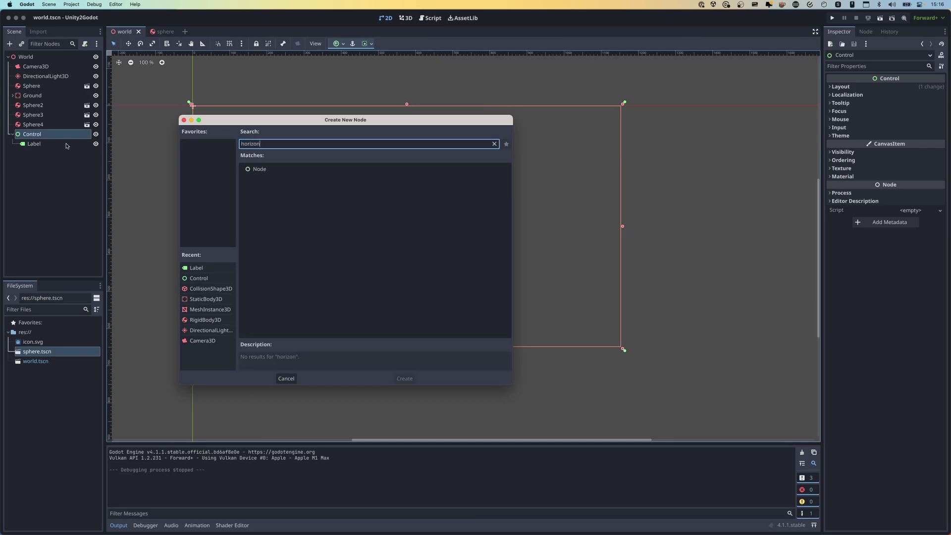
text(bo)
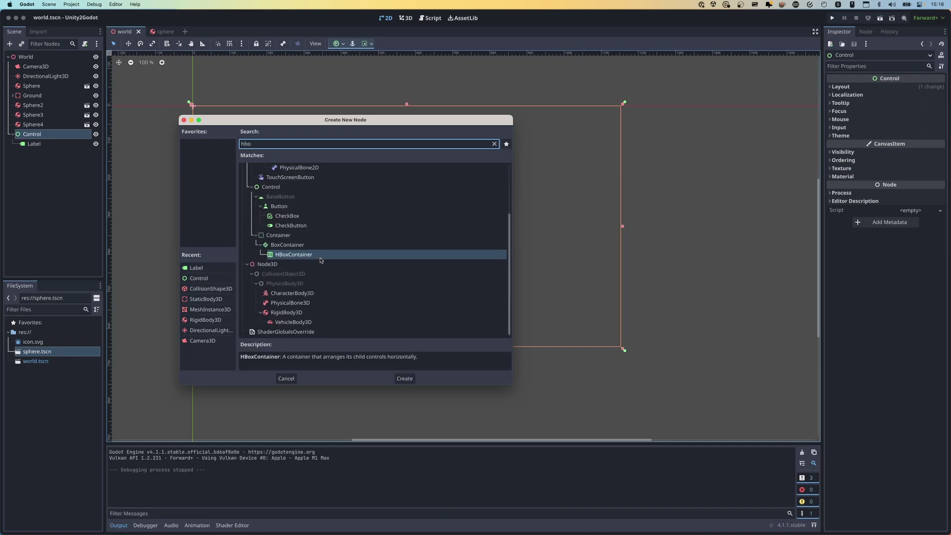
click(405, 378)
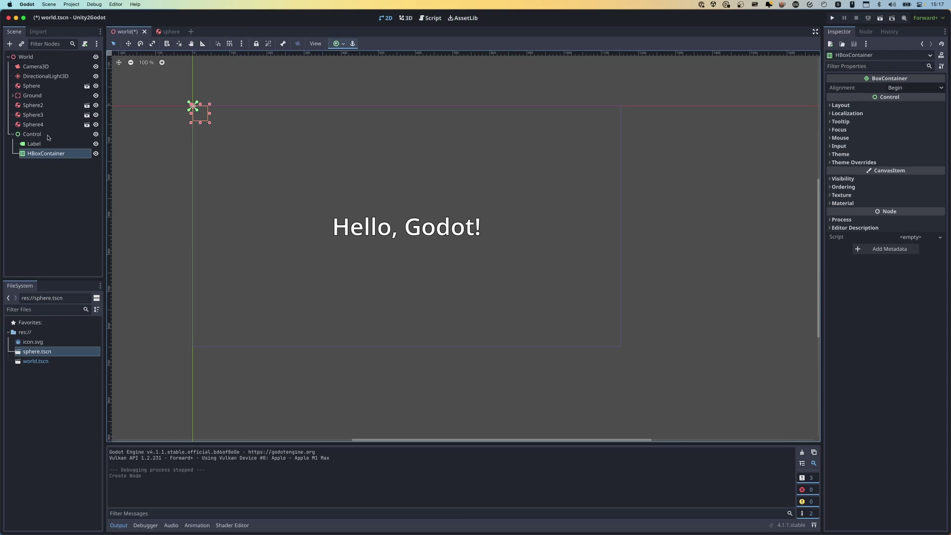
Step: Select the Control node and compare the 2D and 3D workspaces, examining the spheres and ground from several angles
click(33, 134)
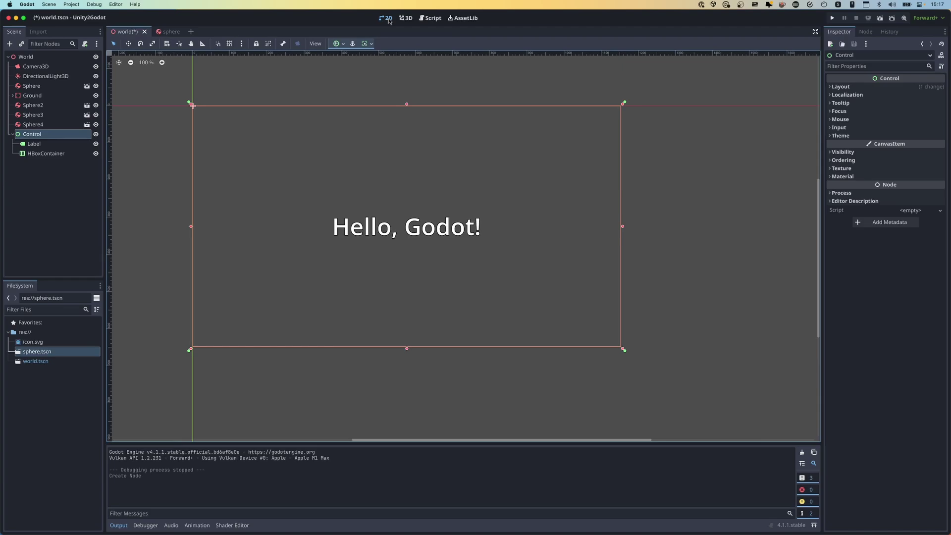
click(405, 18)
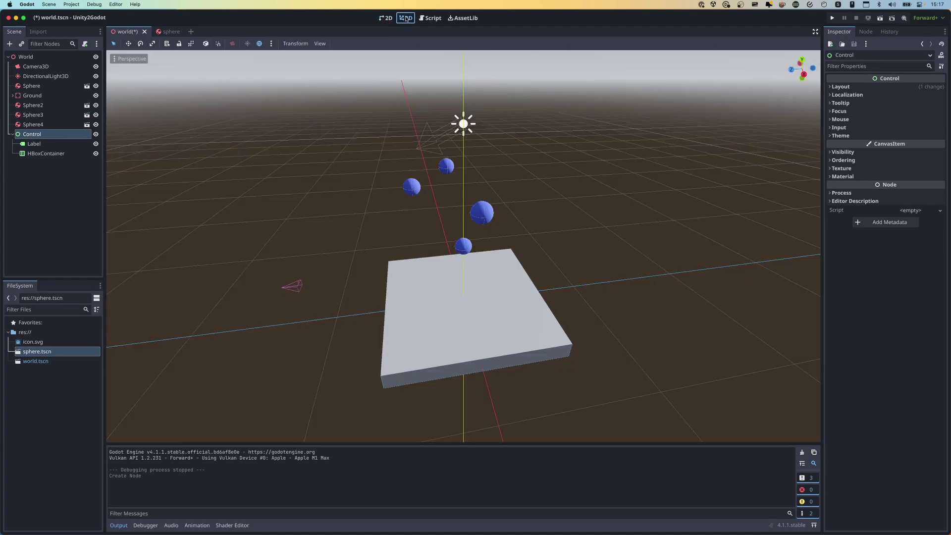
middle_drag(376, 208, 664, 207)
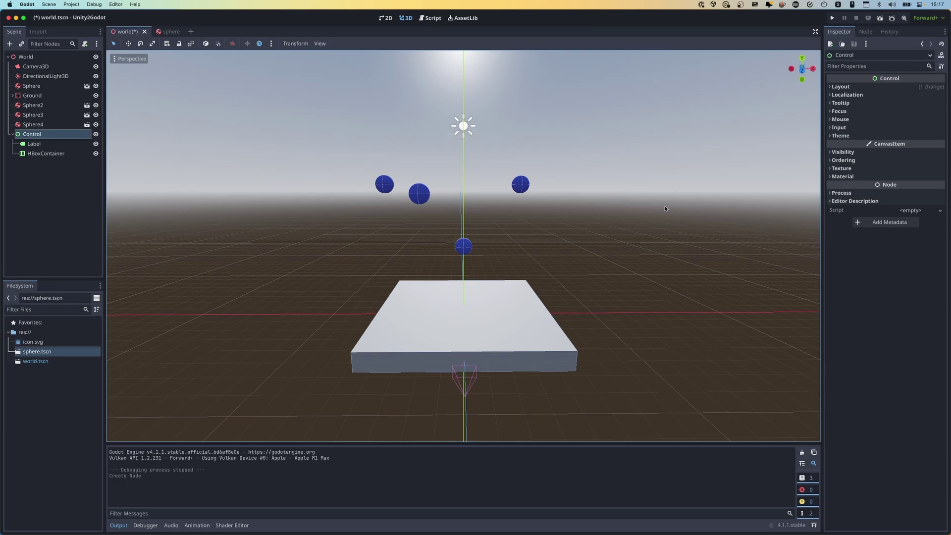
middle_drag(343, 233, 303, 250)
scroll(303, 251, down, 4)
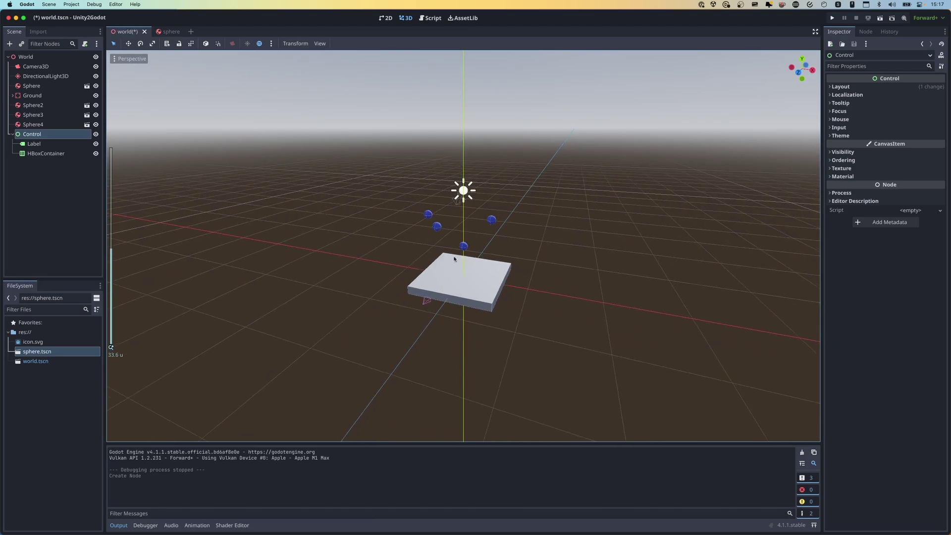
middle_drag(438, 244, 448, 242)
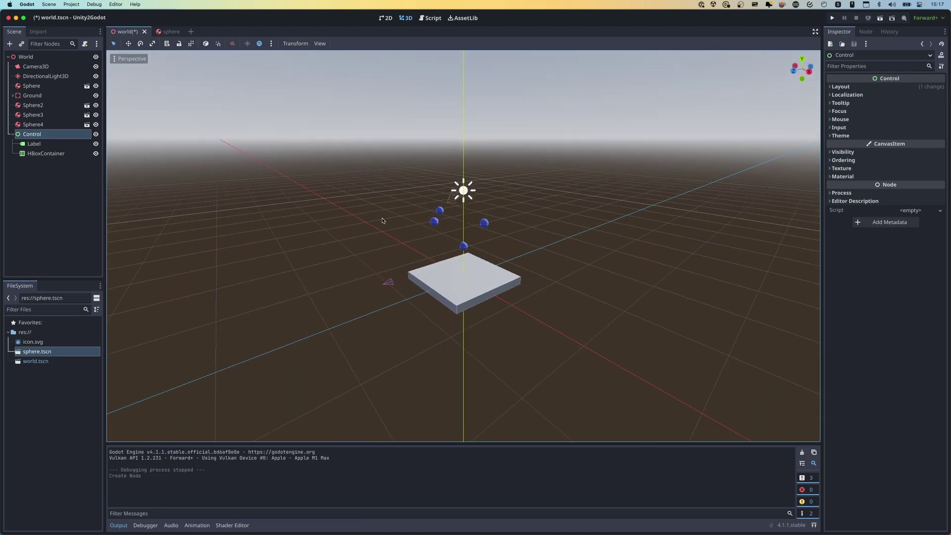
middle_drag(381, 221, 403, 217)
click(386, 17)
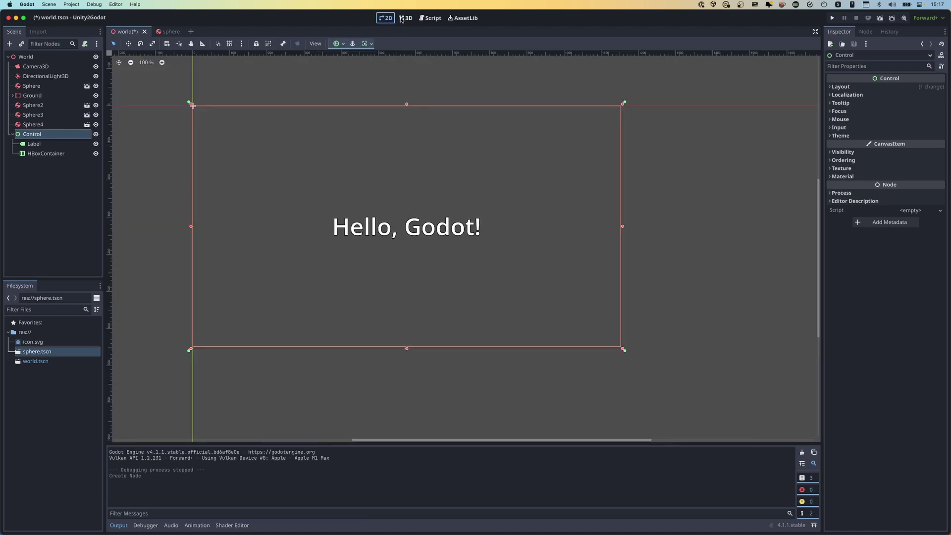
click(404, 18)
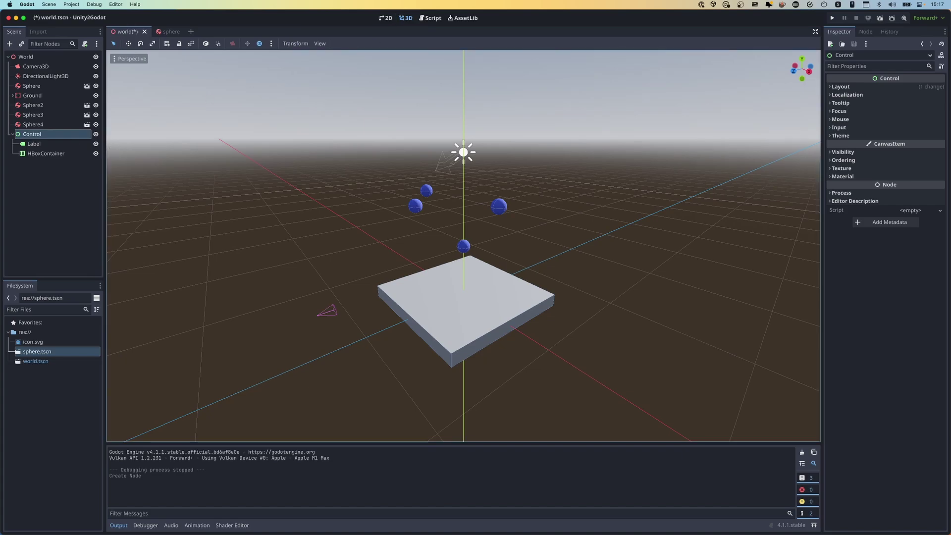
middle_drag(387, 281, 396, 280)
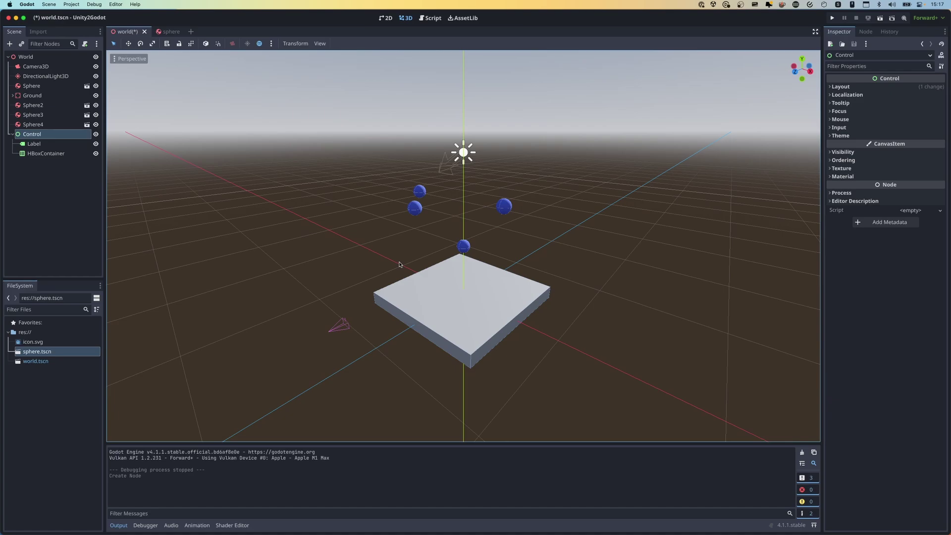
Step: Open the sphere scene from the world scene and start attaching a script to its root Sphere node
middle_drag(382, 264, 410, 266)
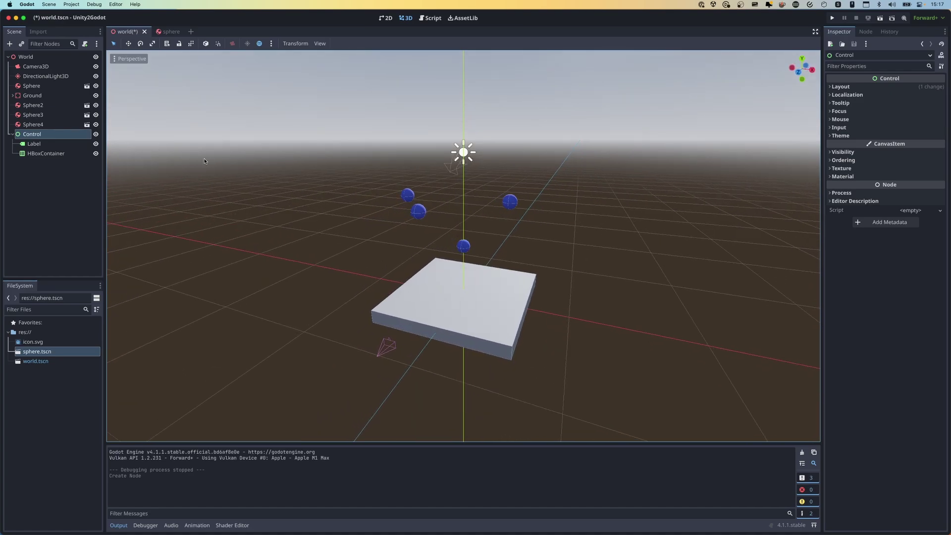
click(86, 86)
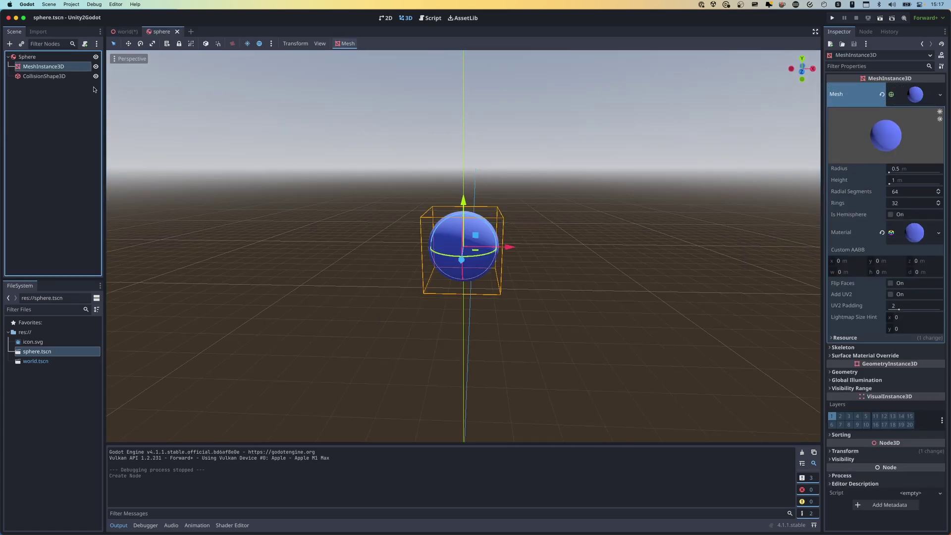
right_click(52, 58)
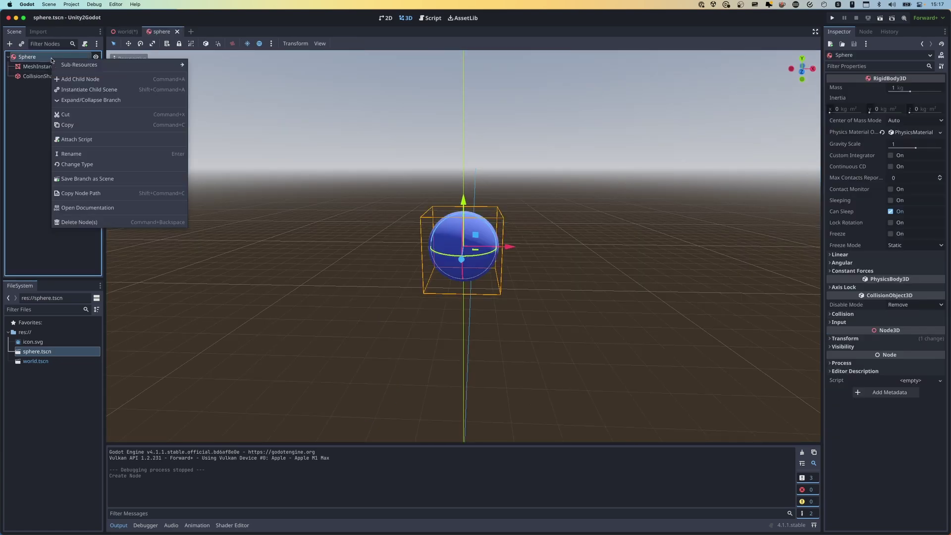
click(109, 140)
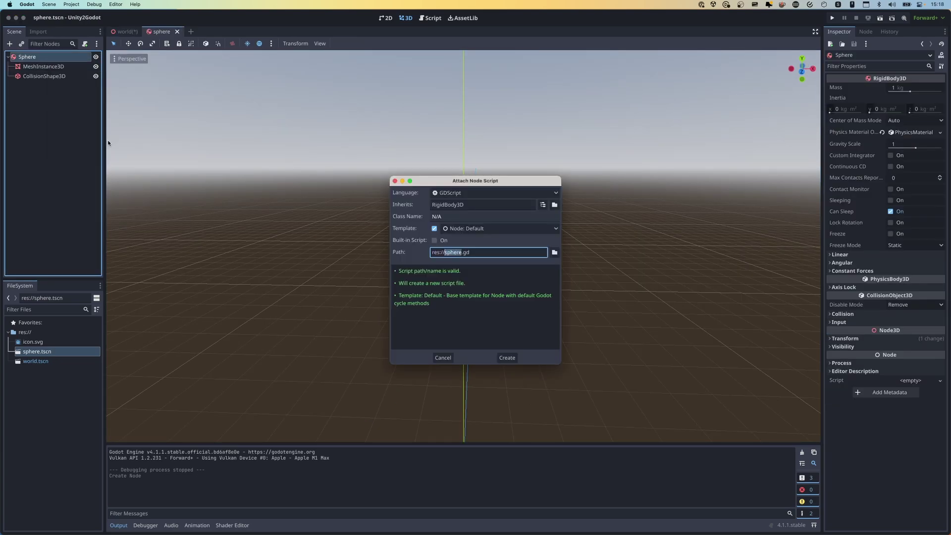
Step: Examine the language, inherited class and template choices for the script being attached to the Sphere node
click(501, 198)
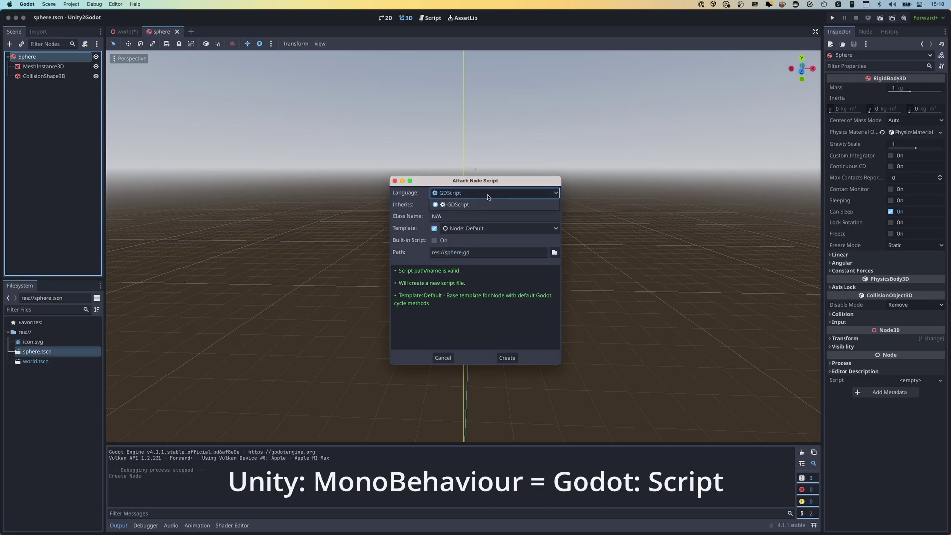
click(488, 196)
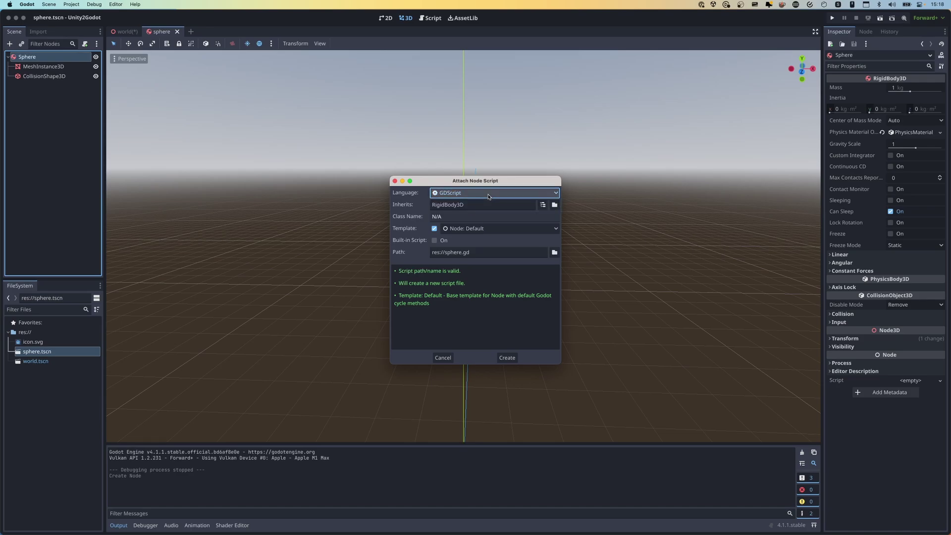
click(484, 196)
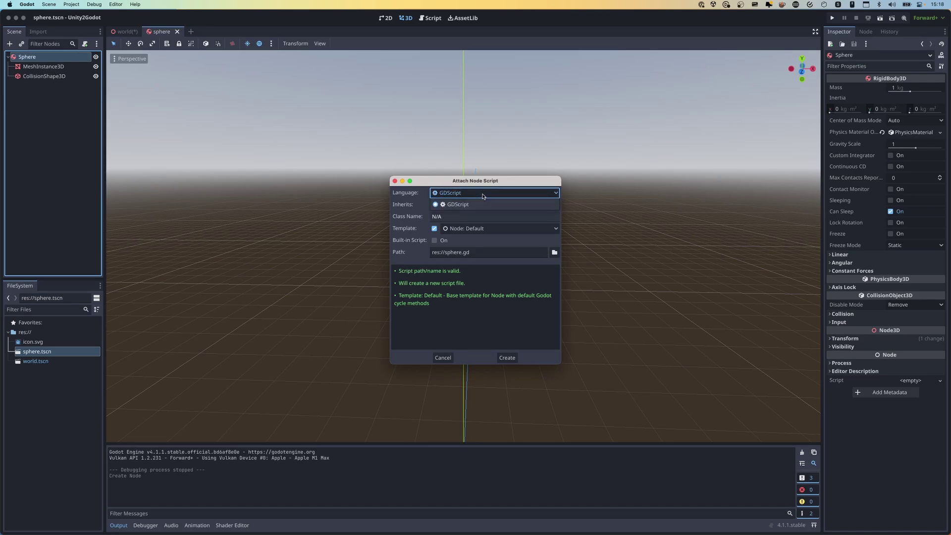
click(483, 196)
drag(482, 206, 444, 206)
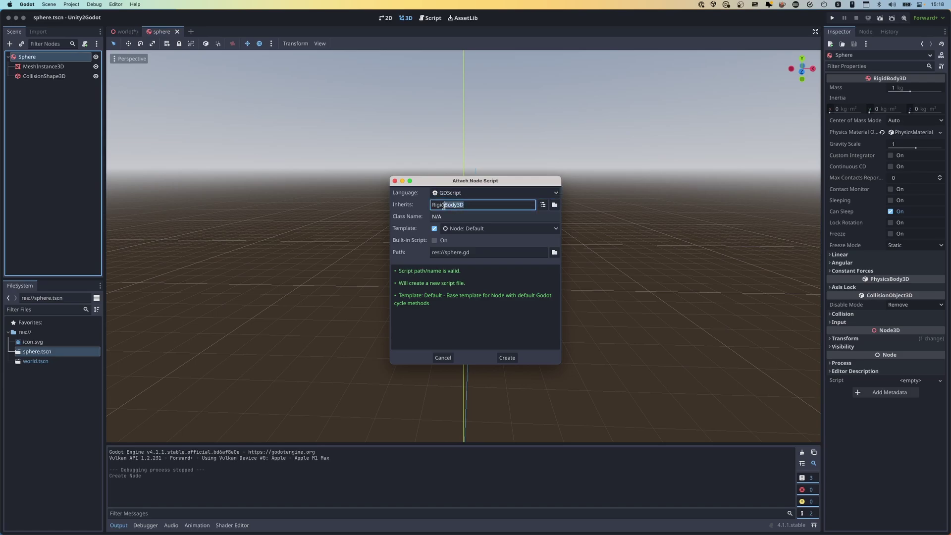
click(493, 207)
key(super+a)
click(485, 205)
key(super+a)
click(471, 205)
click(518, 230)
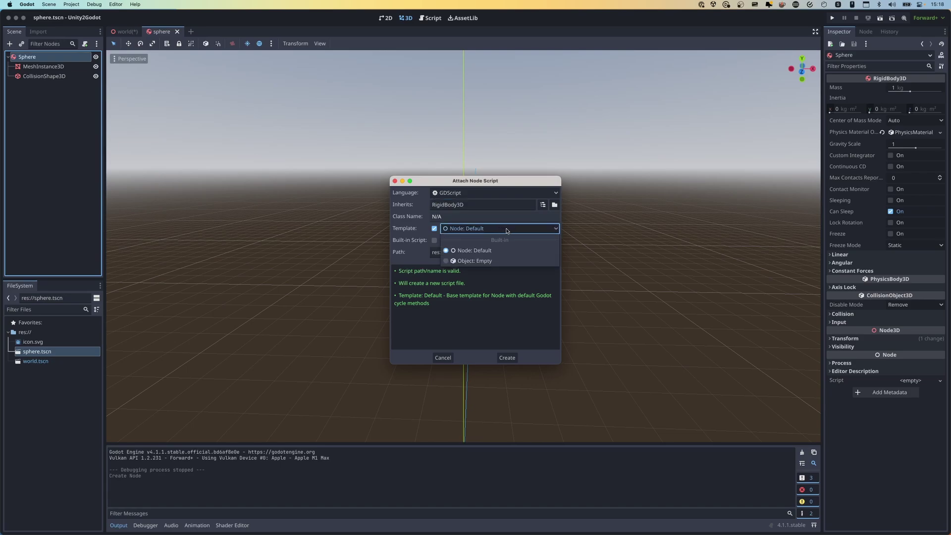
click(505, 232)
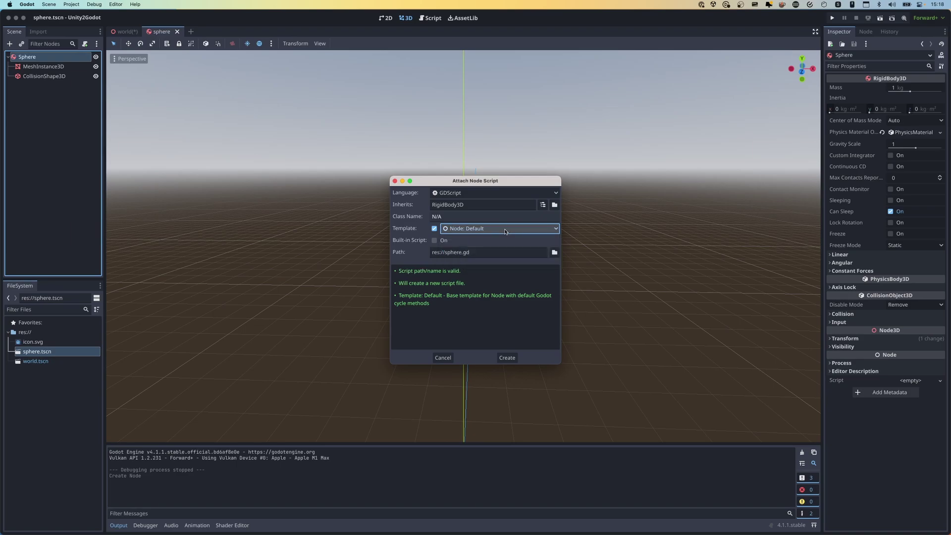
Step: Create the Sphere's GDScript at res://sphere.gd, inheriting RigidBody3D and using the Node: Default template
click(500, 252)
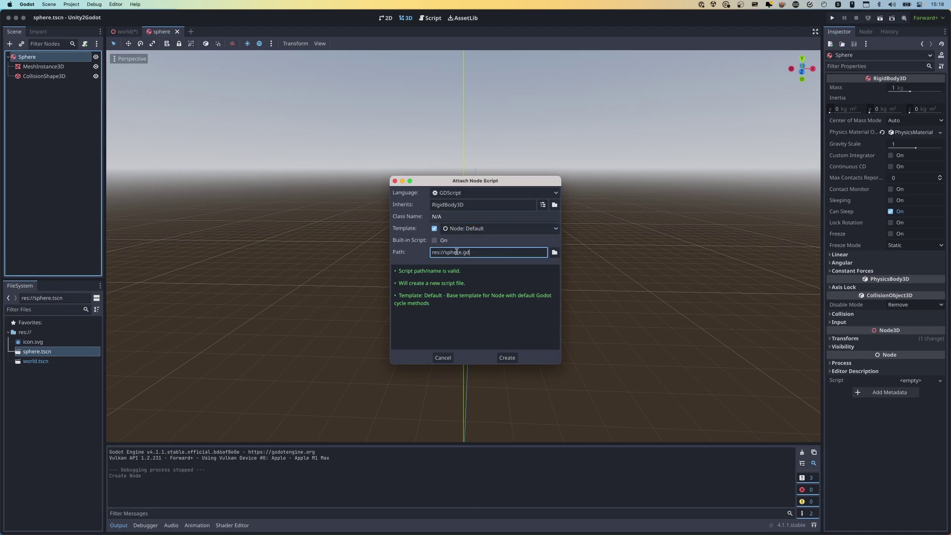
triple_click(491, 254)
click(507, 357)
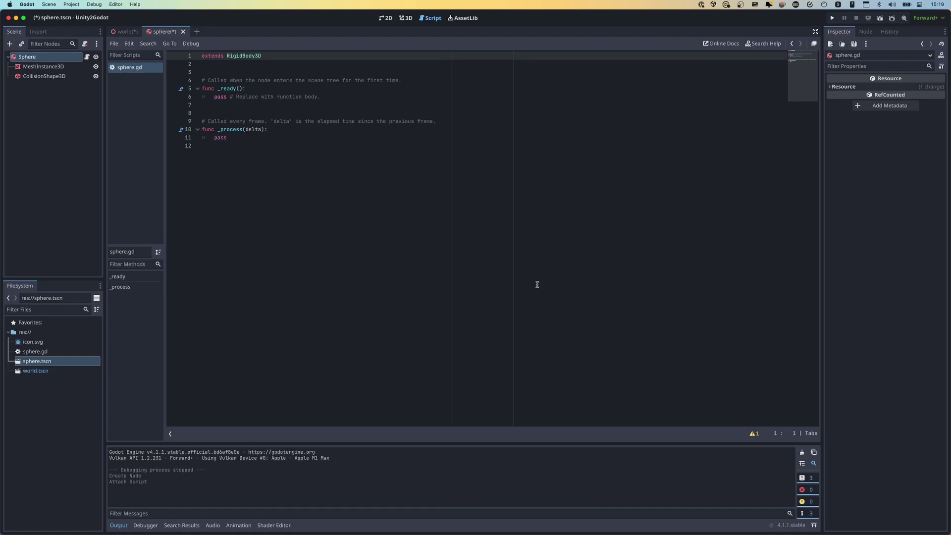
Step: Look over the debugger's stack trace and visual profiler, and the _ready and _process functions in sphere.gd
click(481, 242)
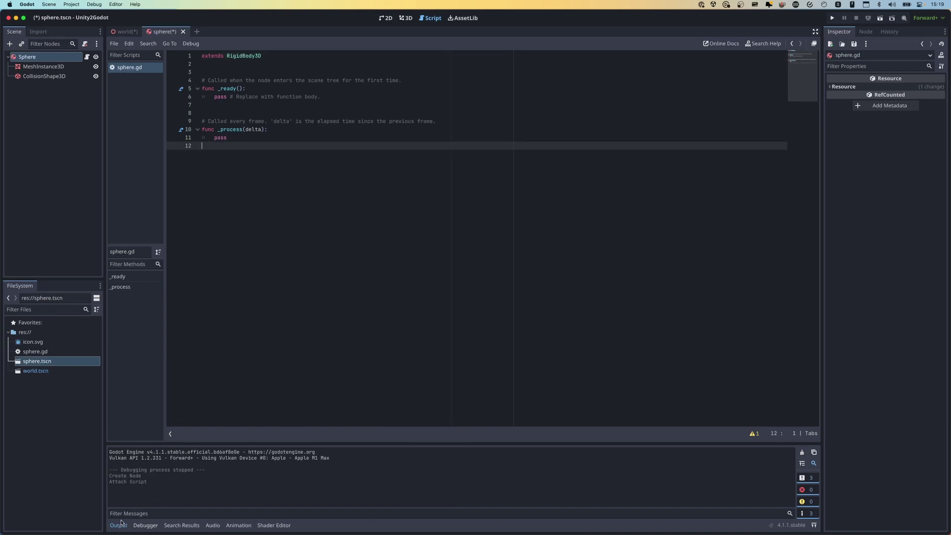
click(147, 525)
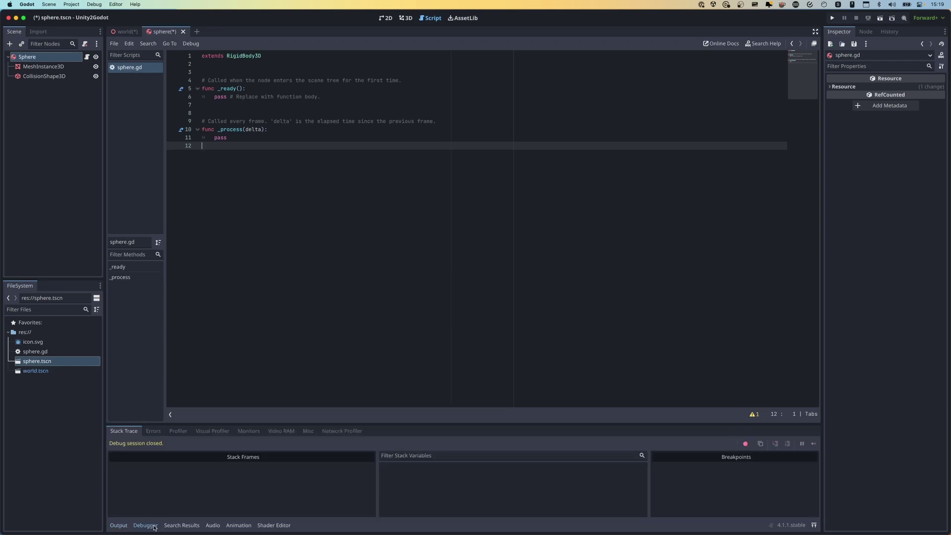
click(214, 431)
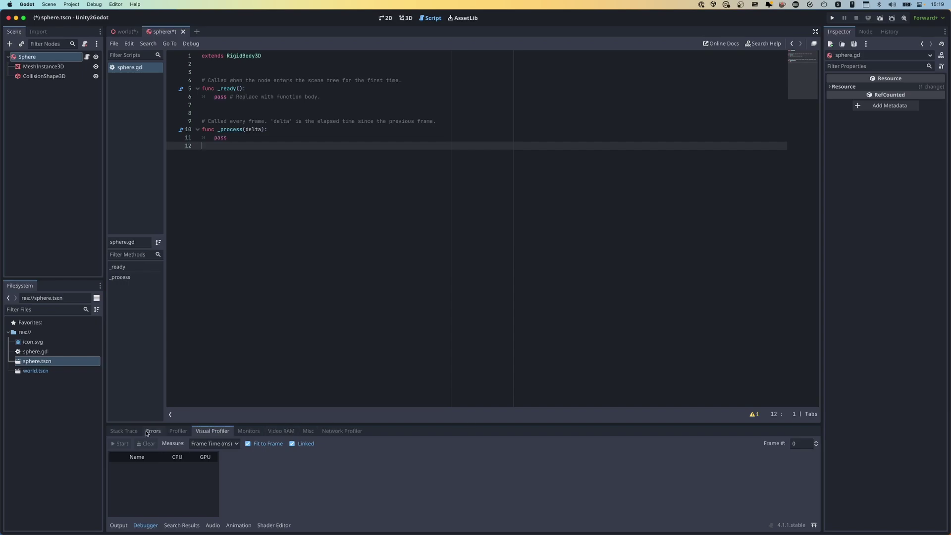
click(124, 430)
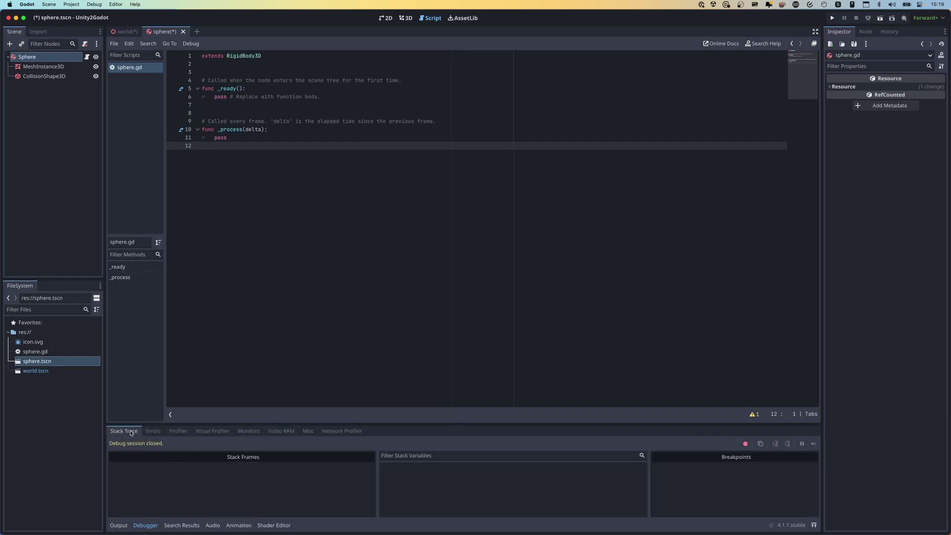
click(118, 525)
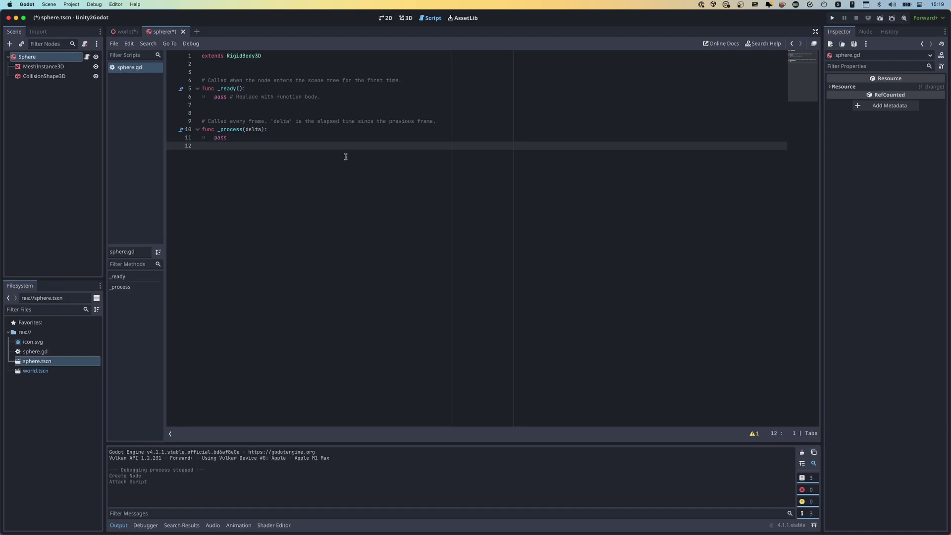
click(299, 99)
drag(301, 70, 325, 182)
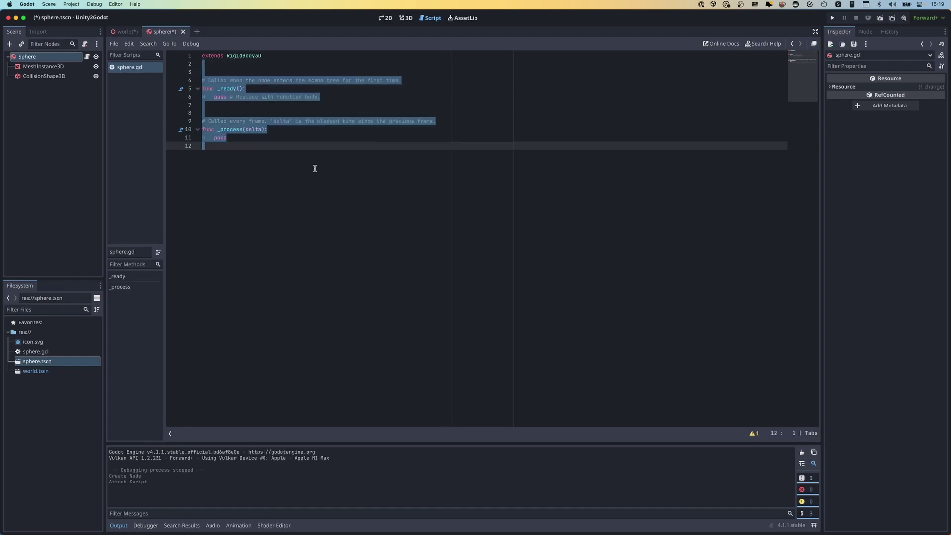
click(314, 167)
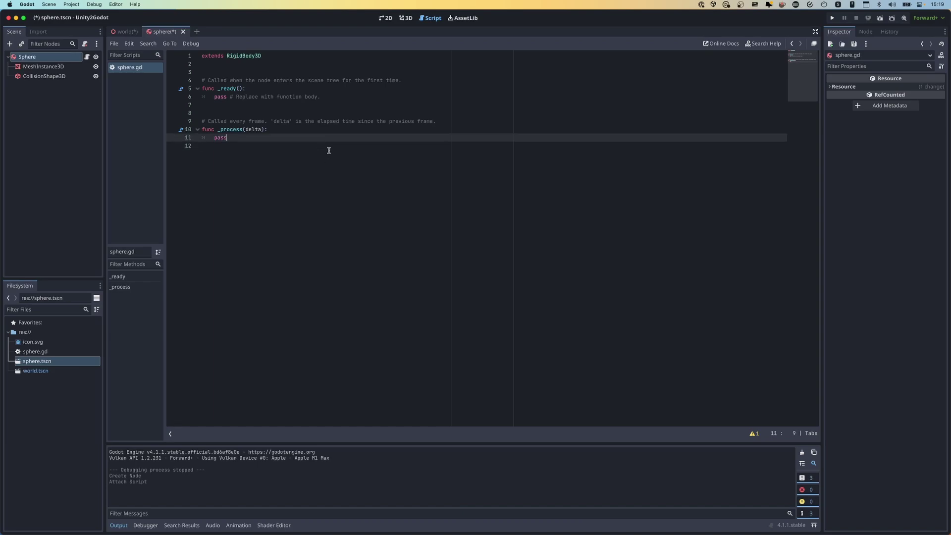
Step: Return to the 3D view and inspect the Sphere node's groups and signals, including the body_entered description
click(407, 19)
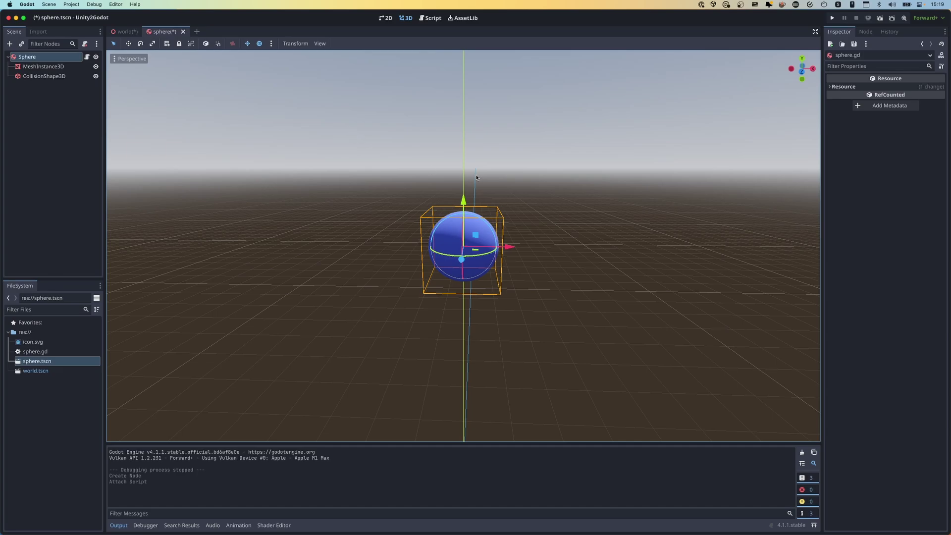
middle_drag(476, 178, 436, 179)
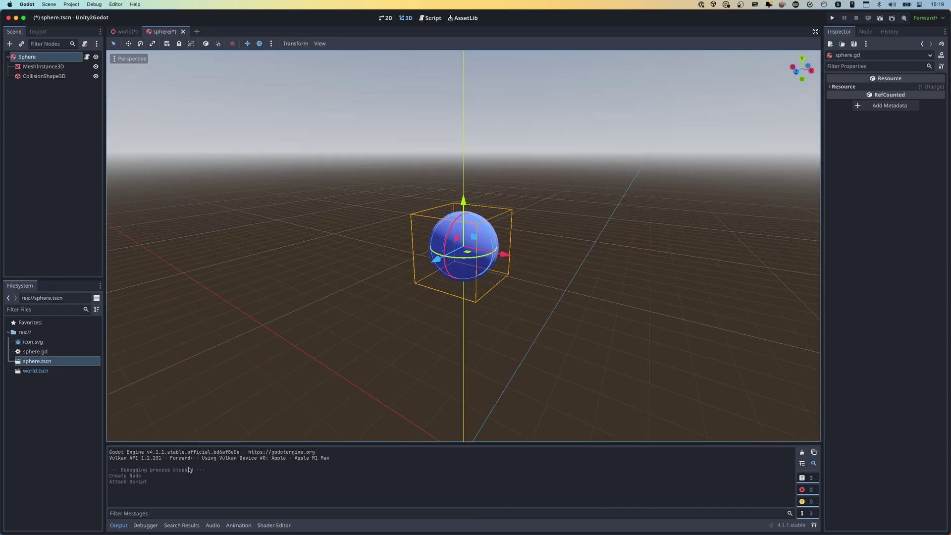
middle_drag(542, 213, 525, 214)
scroll(524, 215, up, 1)
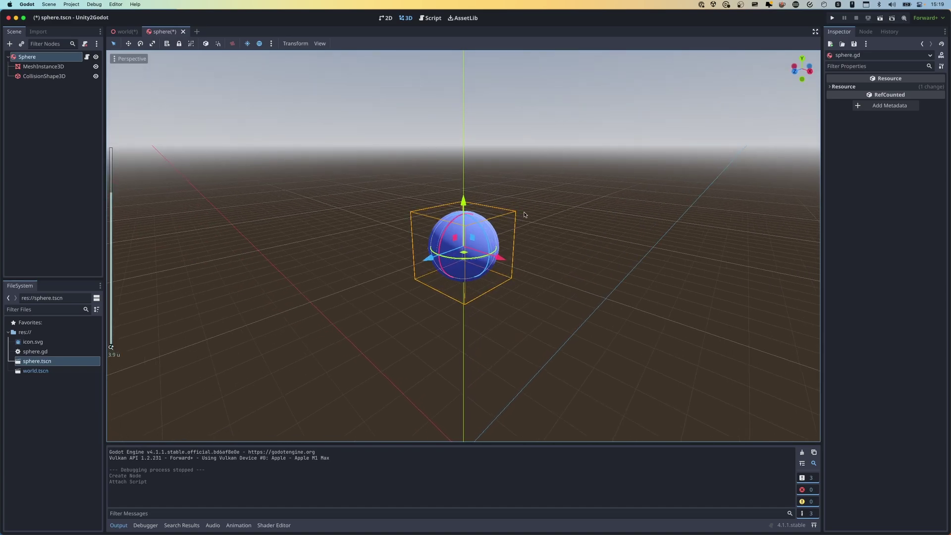
click(866, 32)
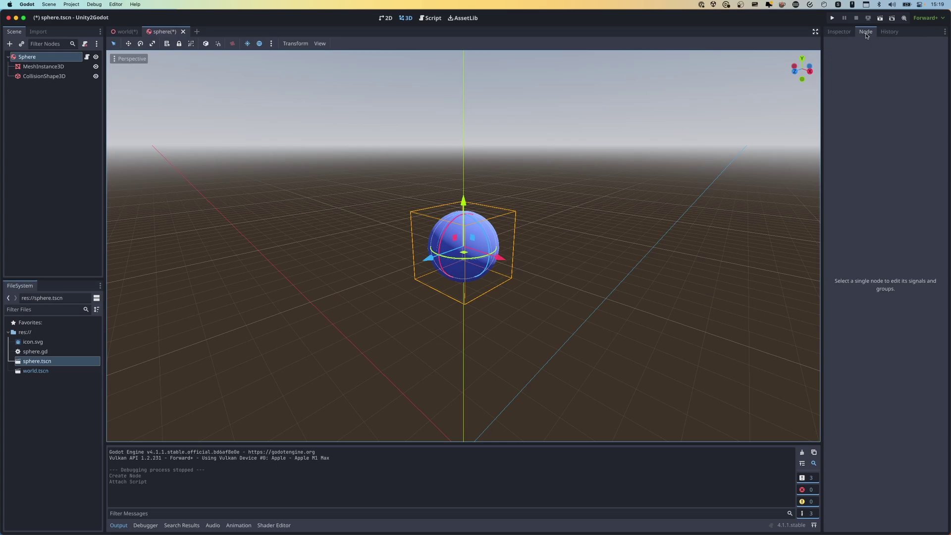
click(62, 59)
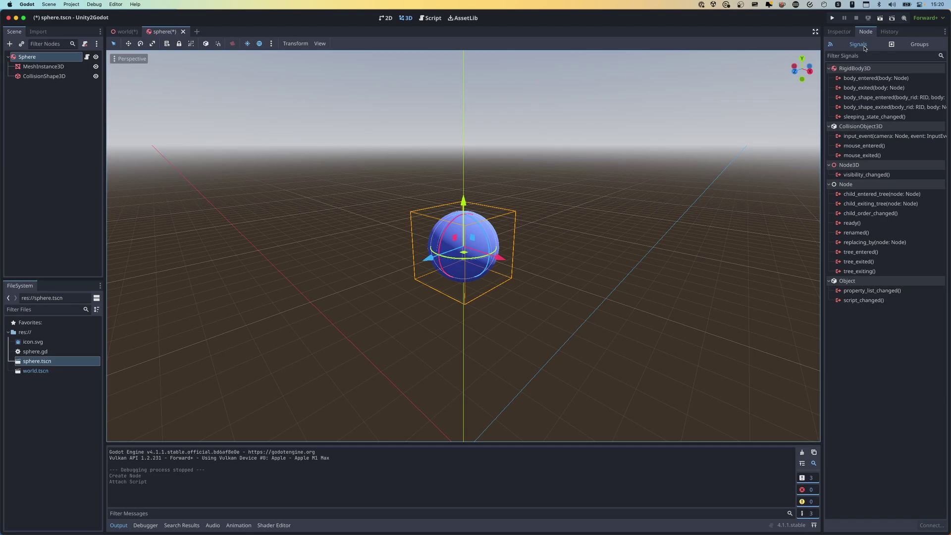
click(927, 47)
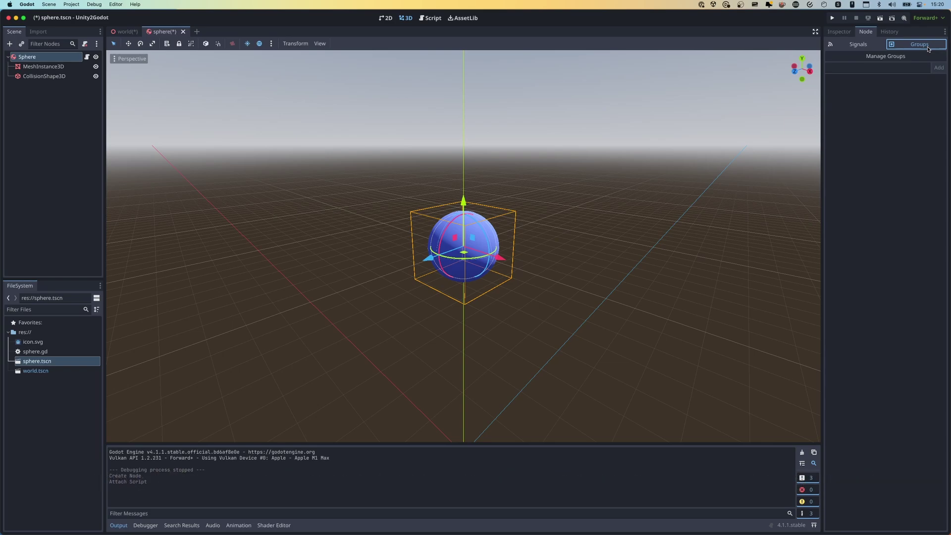
click(859, 46)
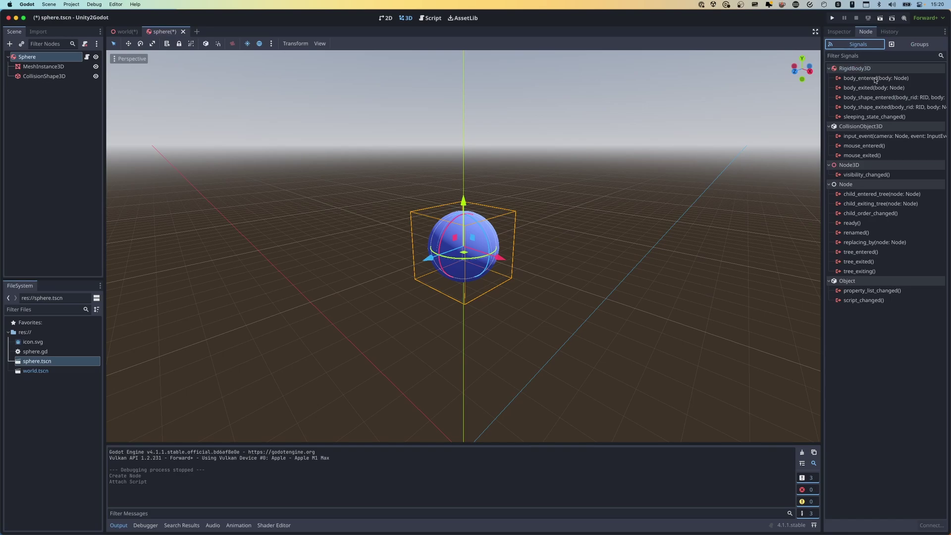
mouse_move(876, 80)
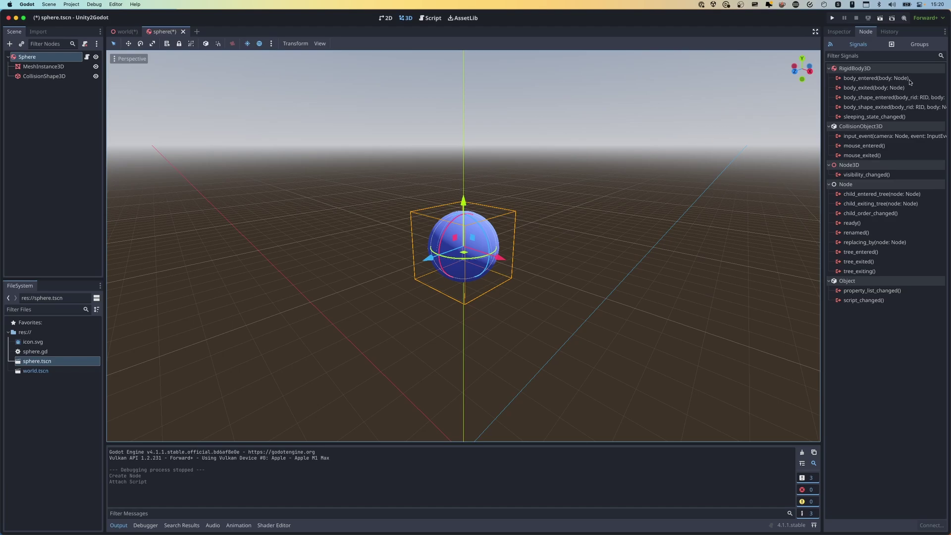
mouse_move(905, 80)
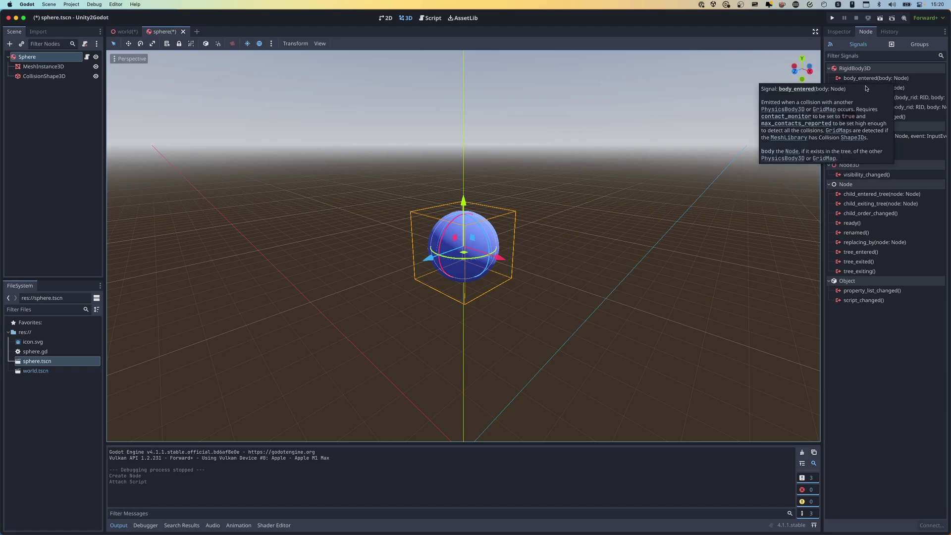
Step: Connect the Sphere's body_entered signal to the receiver method _on_body_entered in its own script
click(915, 79)
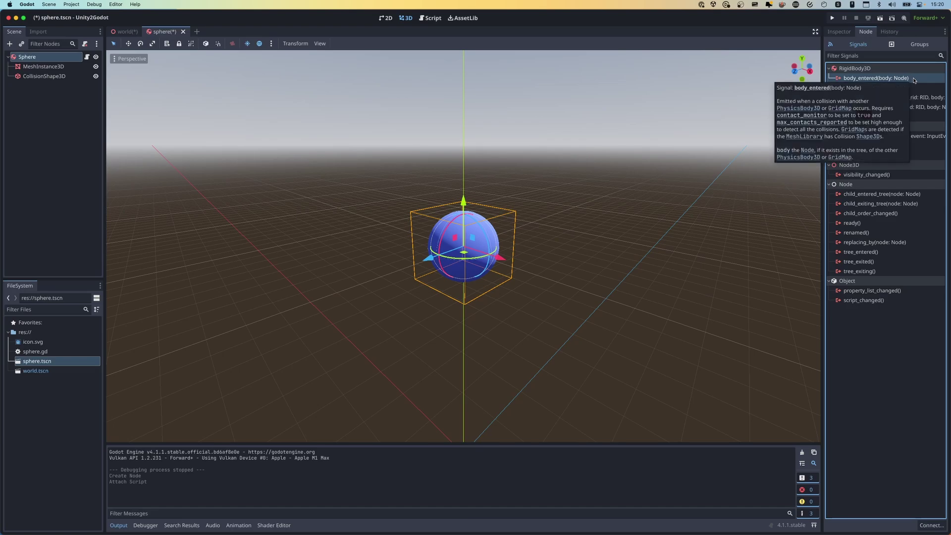
double_click(914, 79)
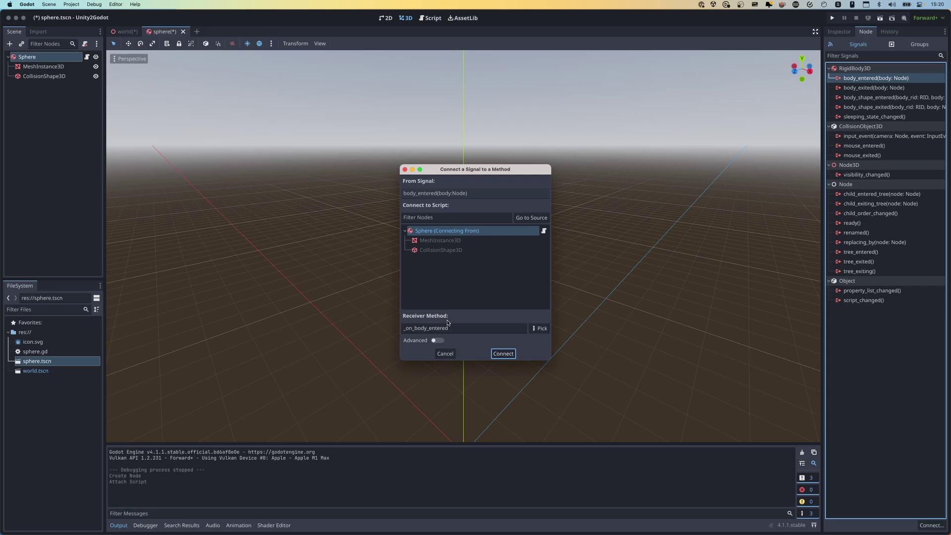
drag(404, 329, 457, 329)
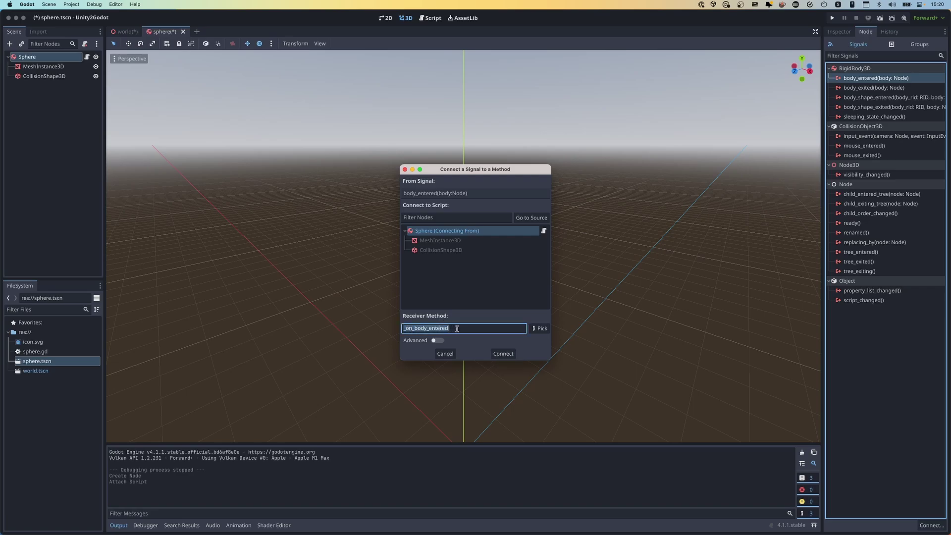
click(458, 328)
click(497, 354)
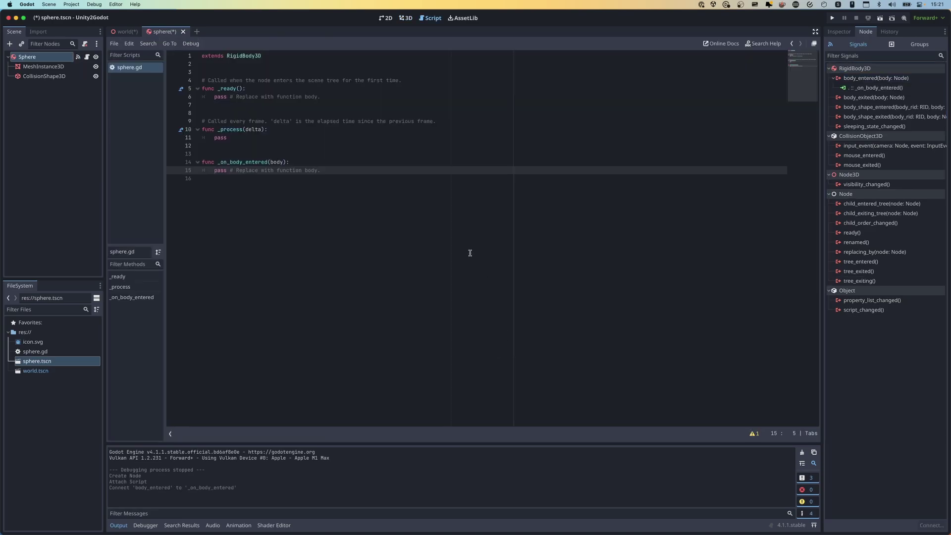
Step: Replace the placeholder body of _on_body_entered with print(body.name) and save the script
drag(202, 162, 325, 170)
click(328, 170)
drag(221, 162, 249, 163)
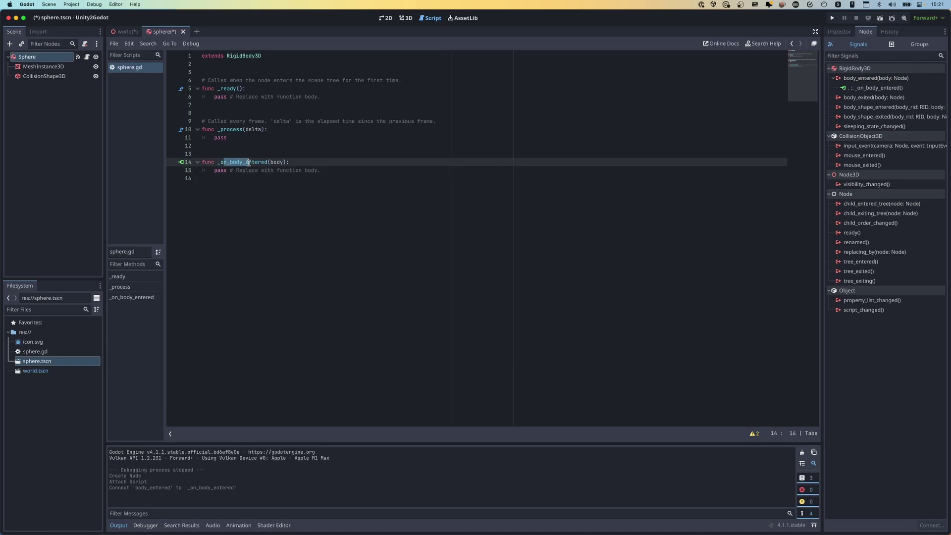
double_click(276, 162)
key(End)
drag(327, 170, 216, 170)
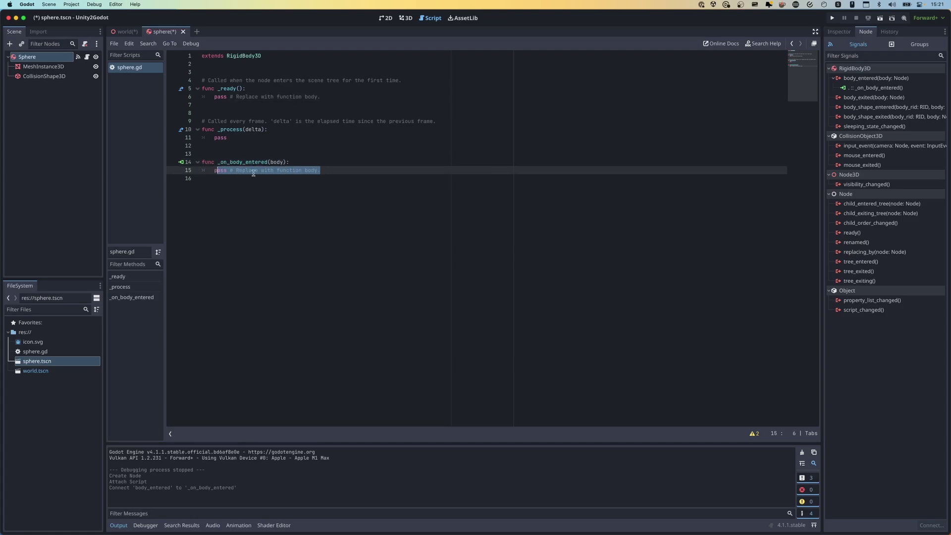
key(BackSpace)
text(print)
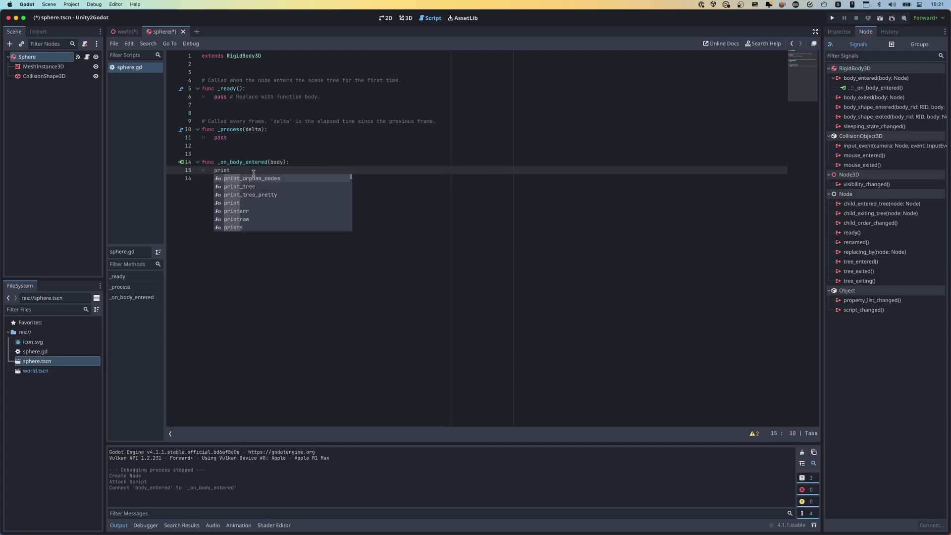
key(Return)
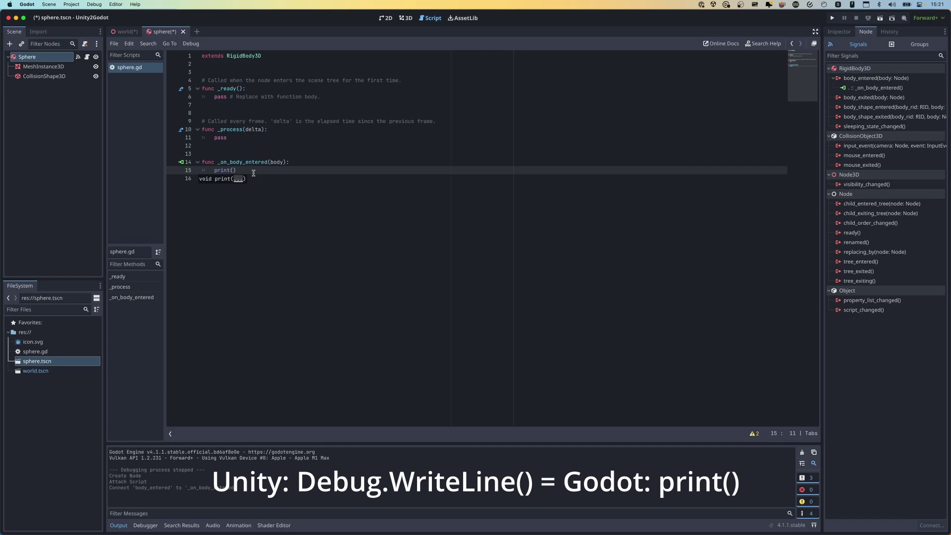
text(body.name)
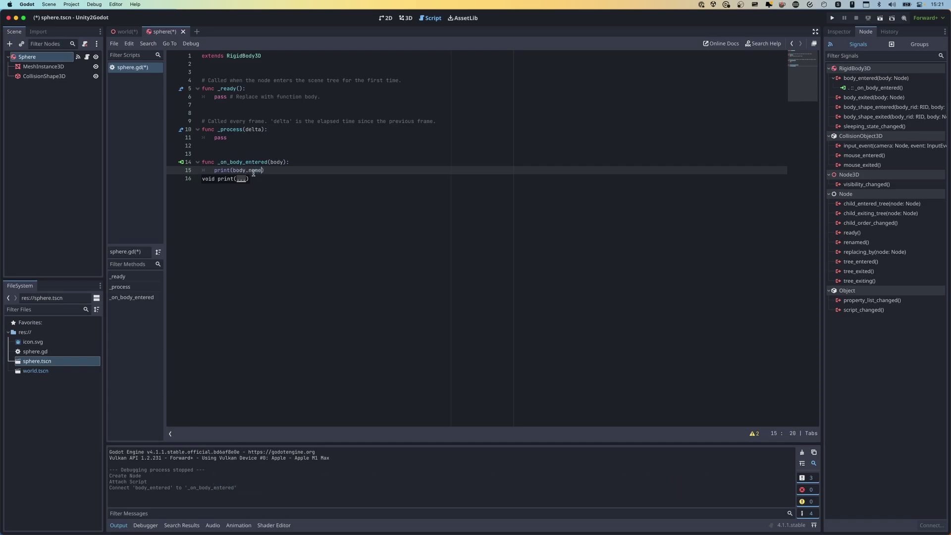
click(353, 163)
key(super+s)
click(352, 154)
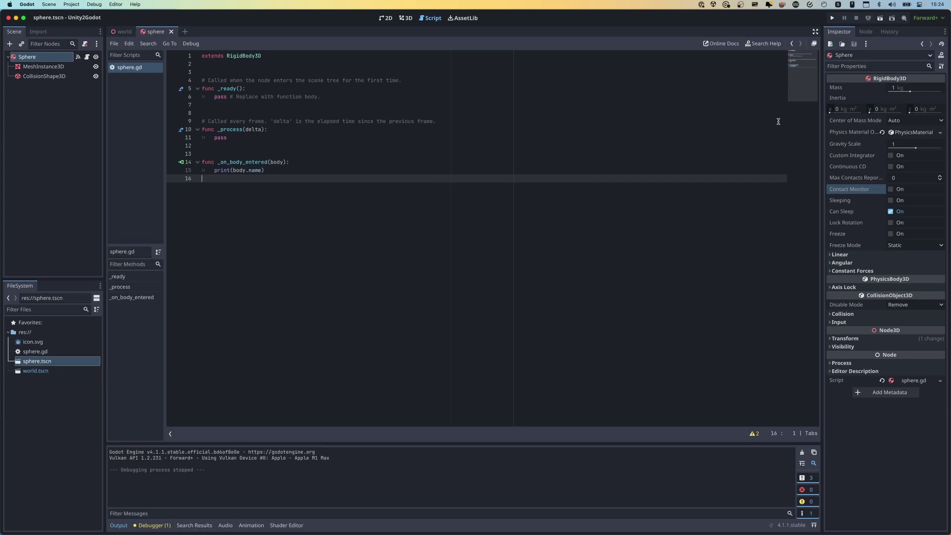
Step: Run the project to test whether sphere collisions print a body name, and close the game window
key(super+b)
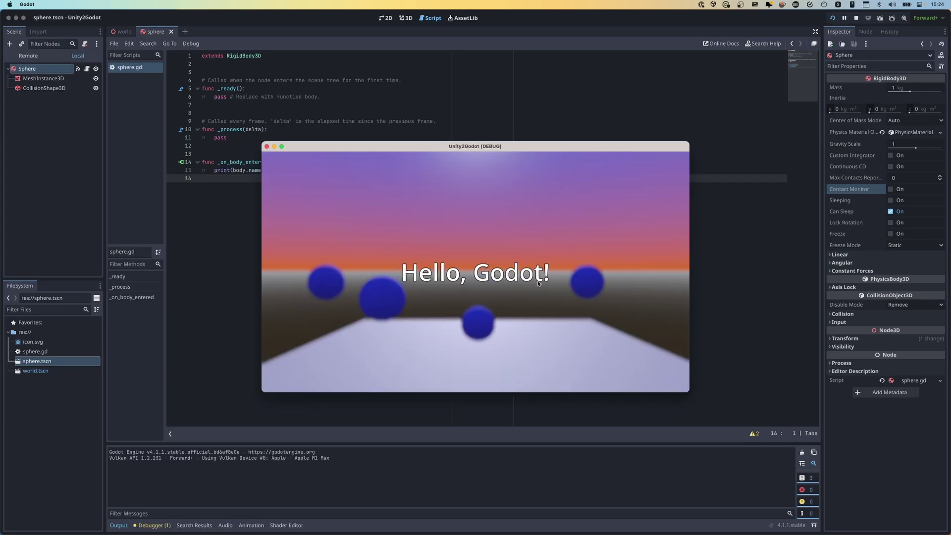
click(267, 146)
click(297, 170)
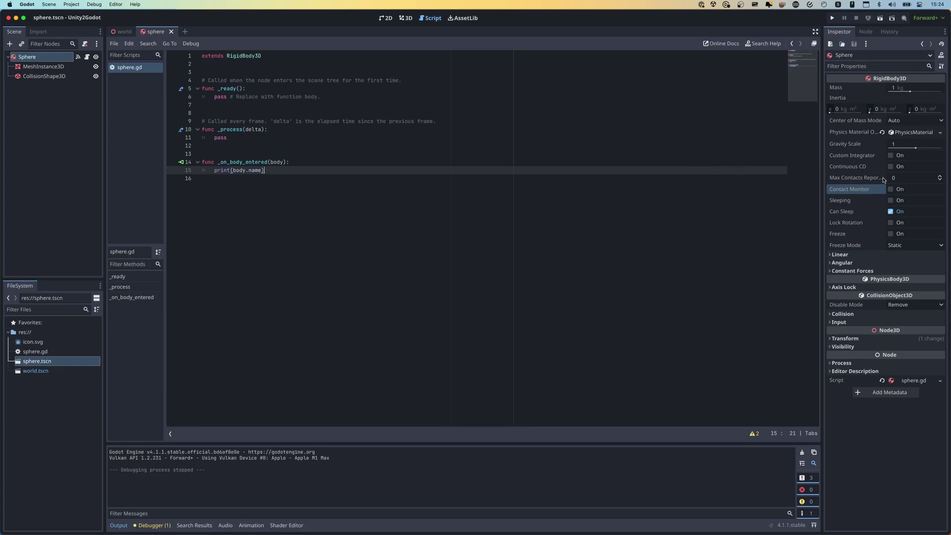
Step: Enable Contact Monitor on the Sphere and set its Max Contacts Reported to 1
click(31, 58)
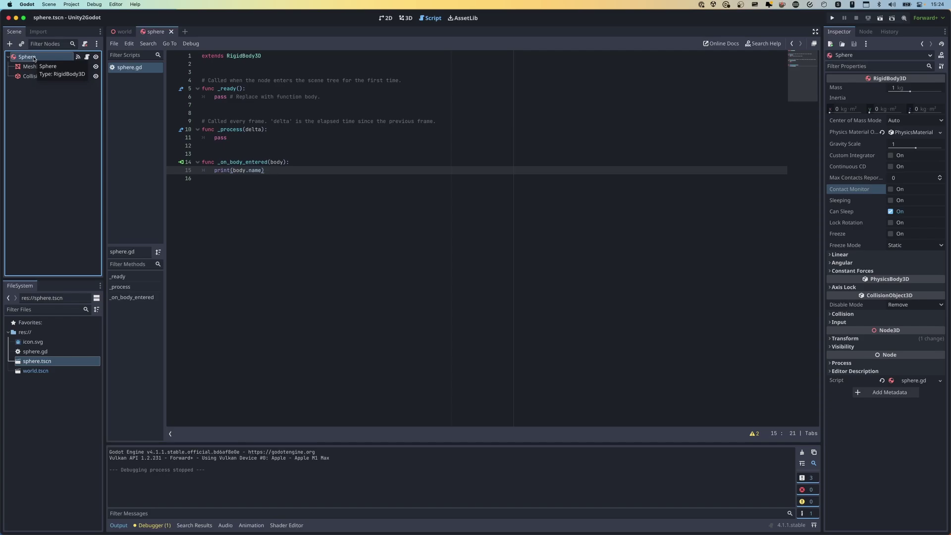
click(890, 191)
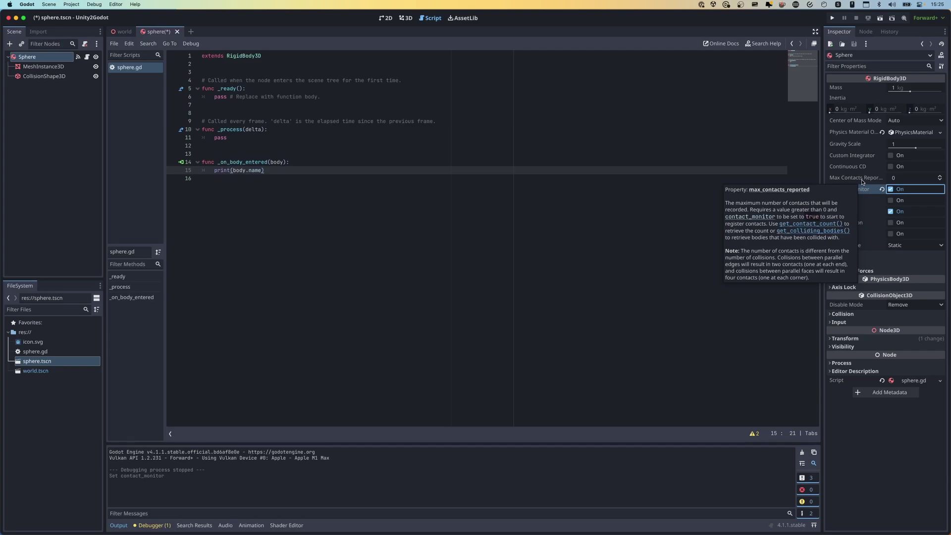
click(940, 177)
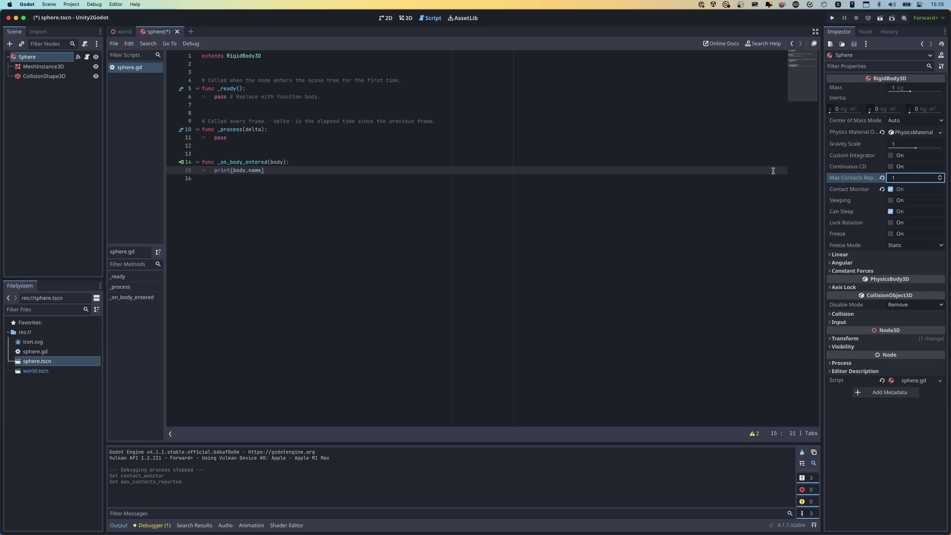
click(681, 161)
click(684, 170)
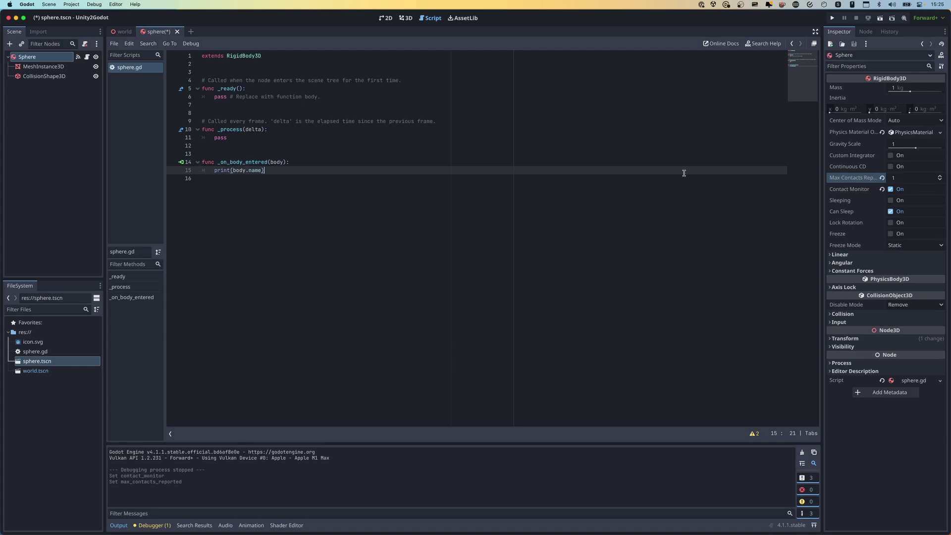
Step: Run the project again to check the collision output, close it, and review the Sphere's signal connections against the script
click(833, 18)
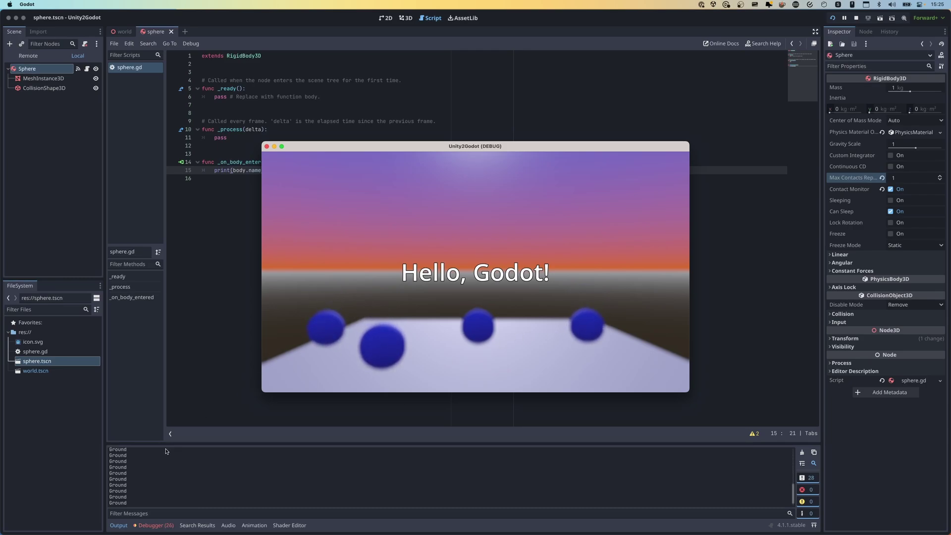
key(super+q)
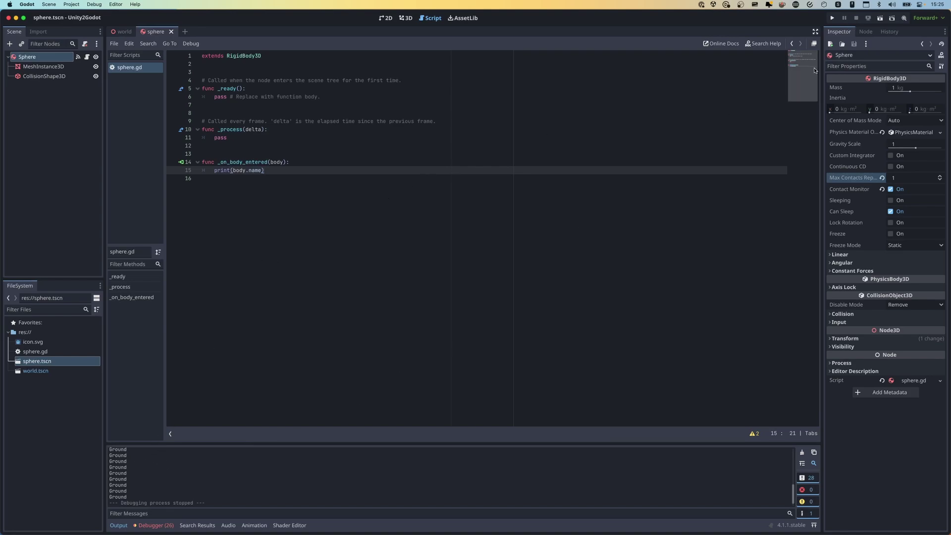
click(865, 32)
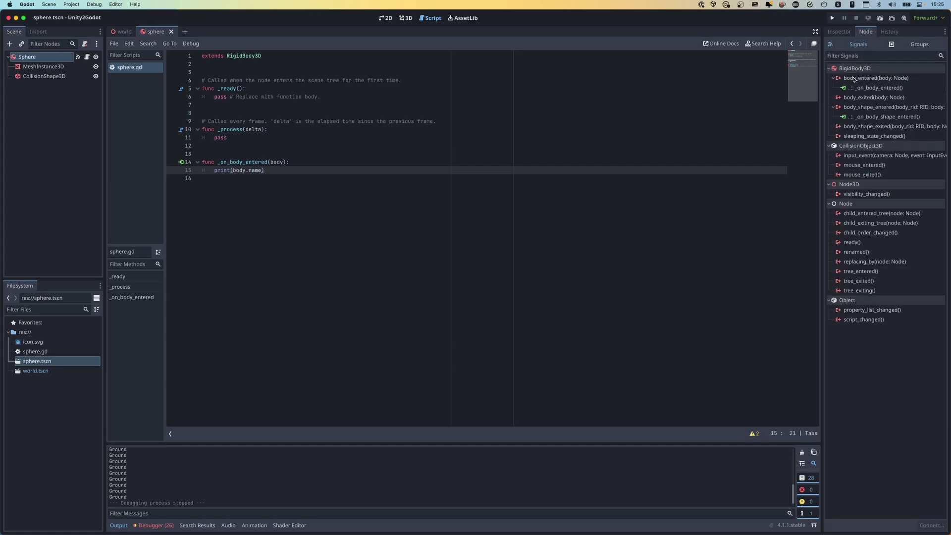
click(257, 180)
drag(280, 112, 294, 176)
click(294, 175)
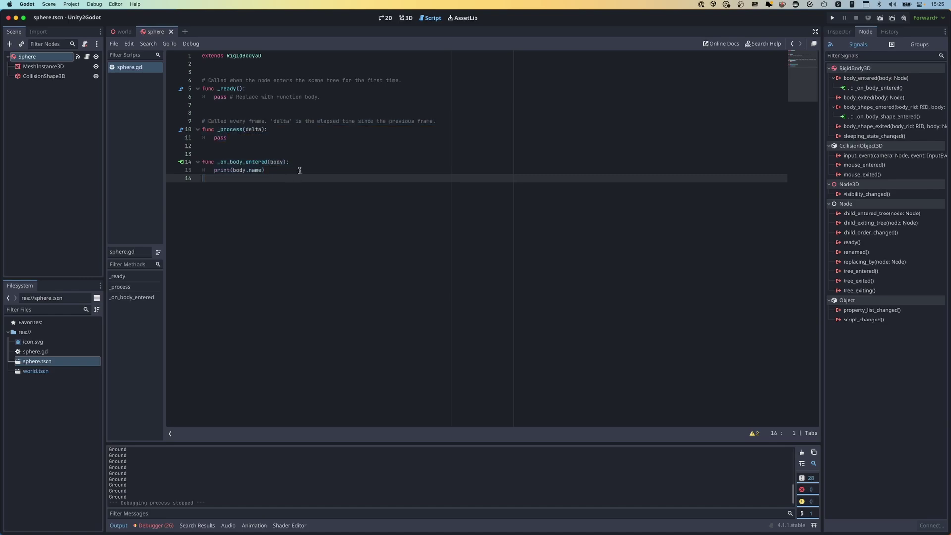
click(300, 170)
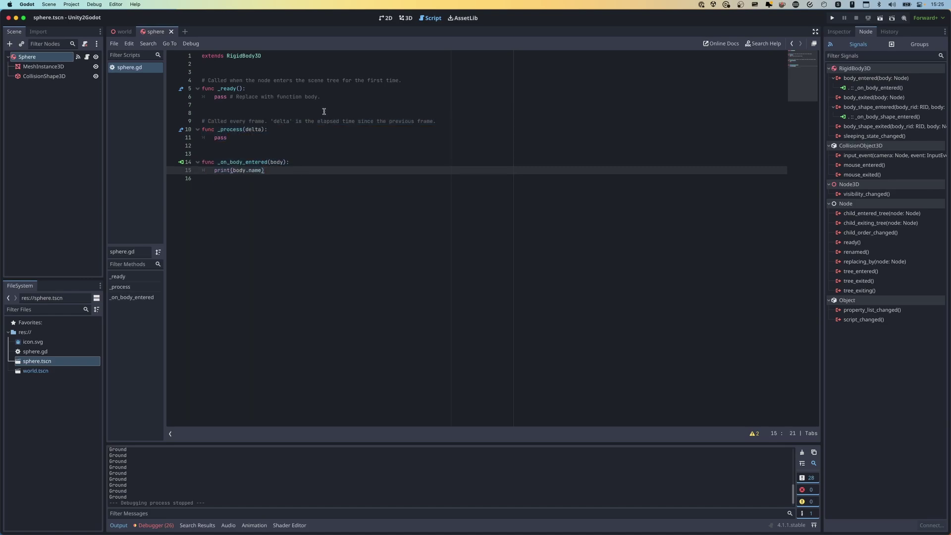
Step: Add the line connect("body_entered", _on_body_entered) to the _ready function in sphere.gd
click(340, 98)
key(Return)
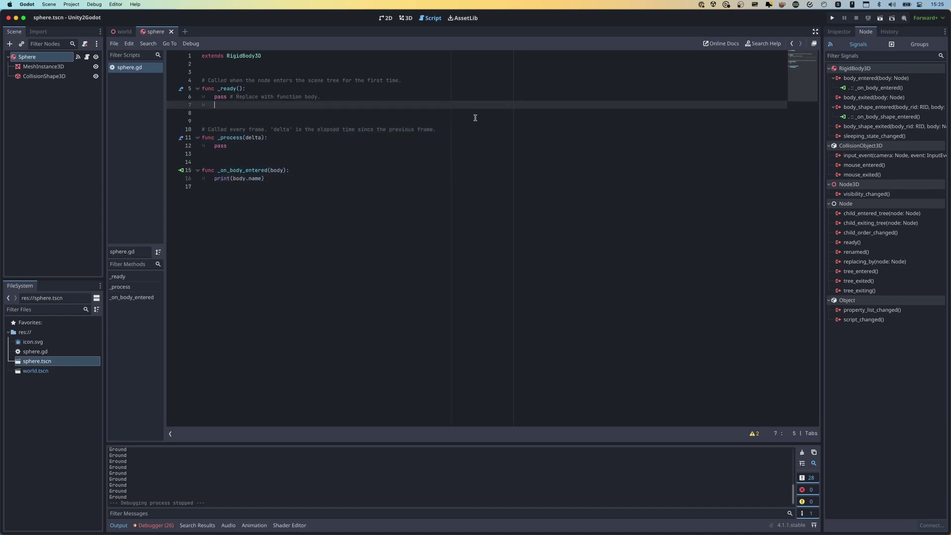
text(connect()
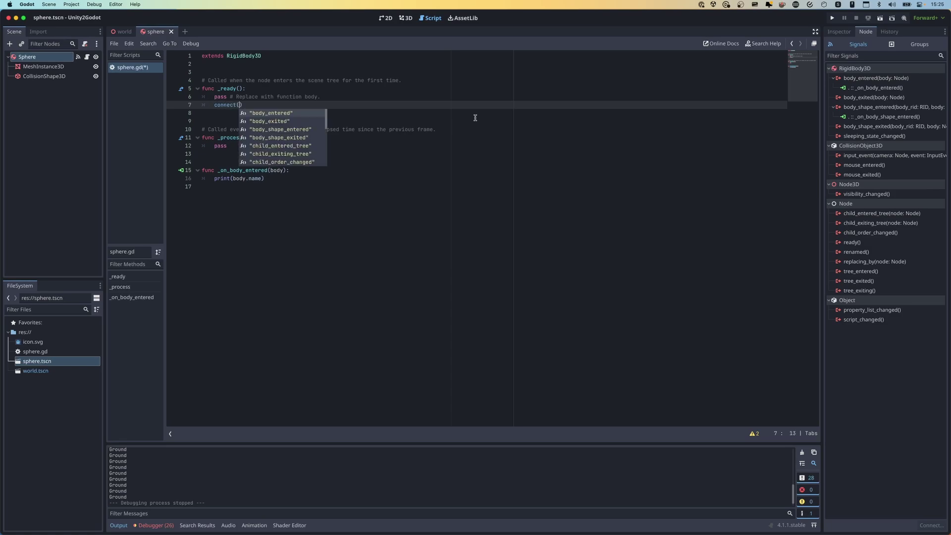
key(Return)
text(, )
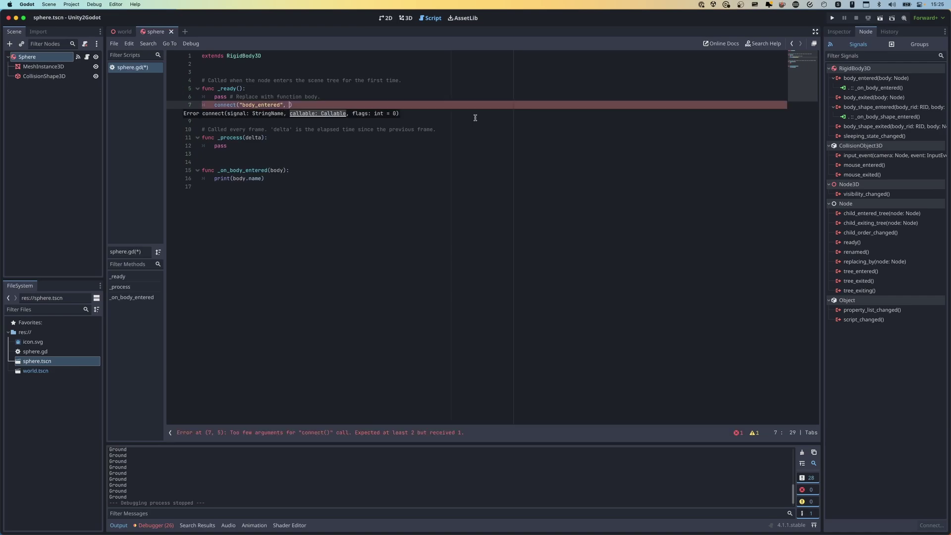
text(_on_body)
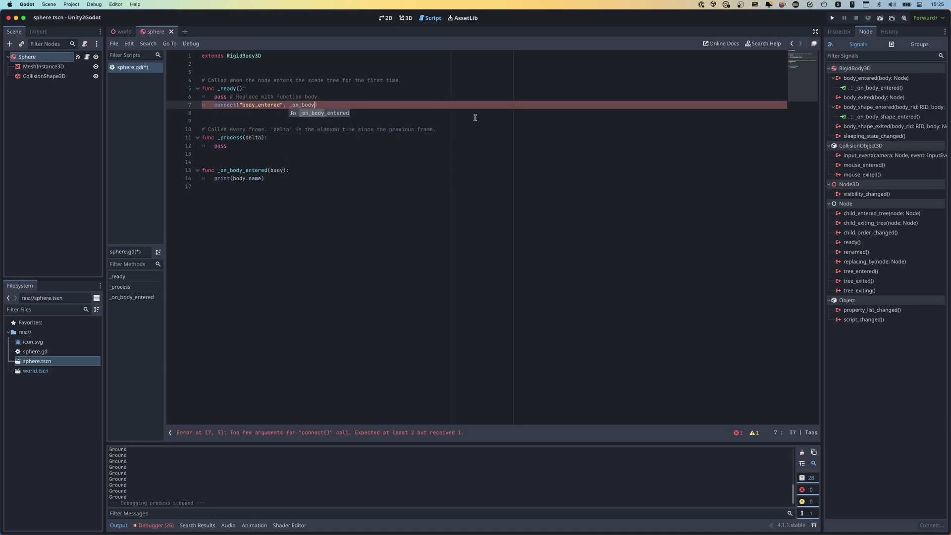
key(Return)
key(BackSpace)
key(BackSpace)
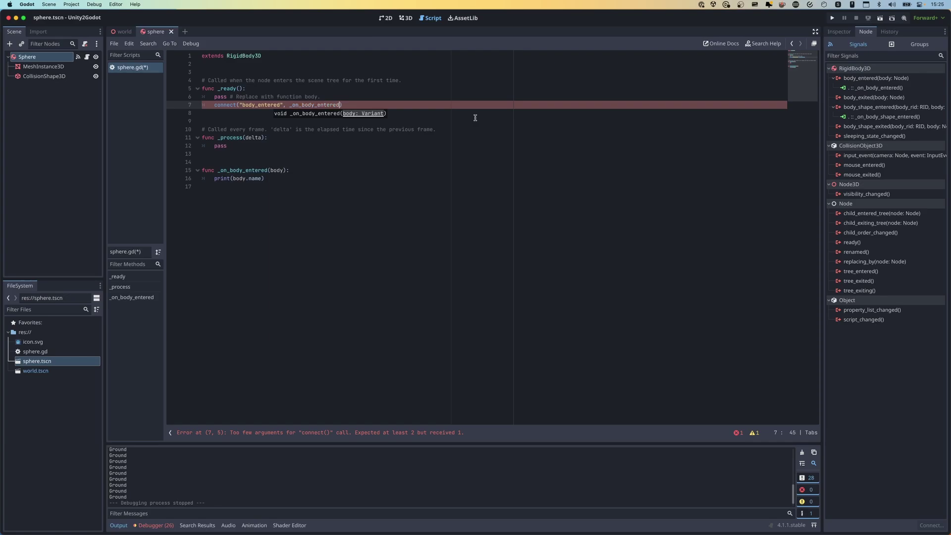
click(388, 156)
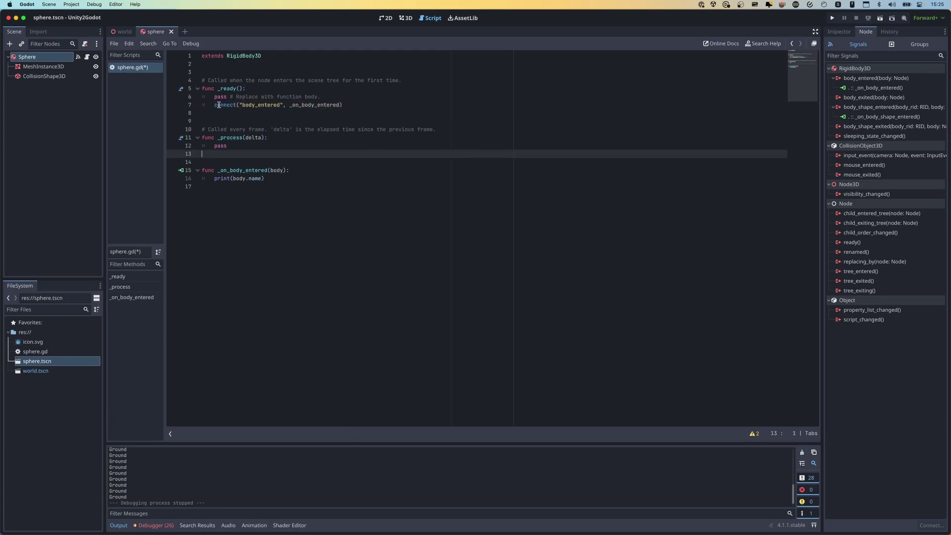
Step: Disconnect the editor-made connection between the Sphere's body_entered signal and _on_body_entered
click(886, 88)
right_click(878, 89)
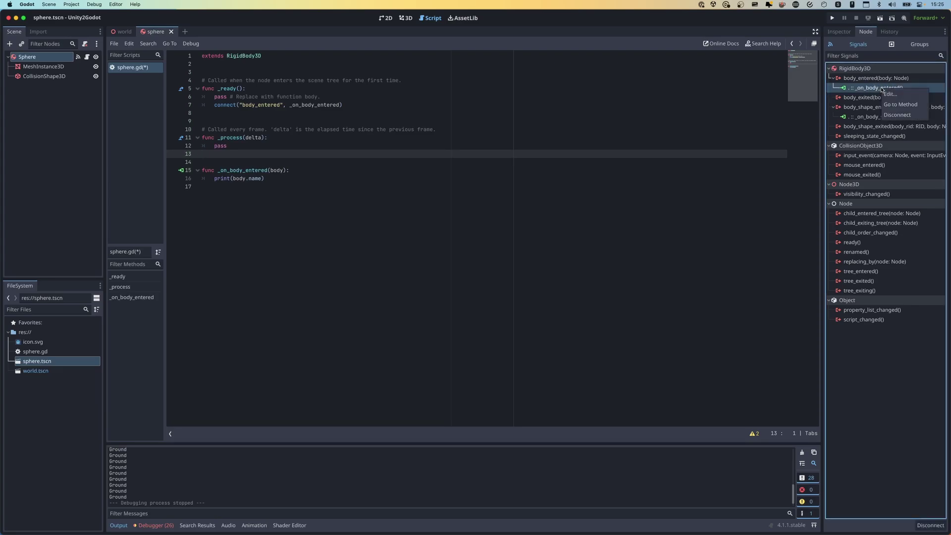
click(899, 115)
click(312, 140)
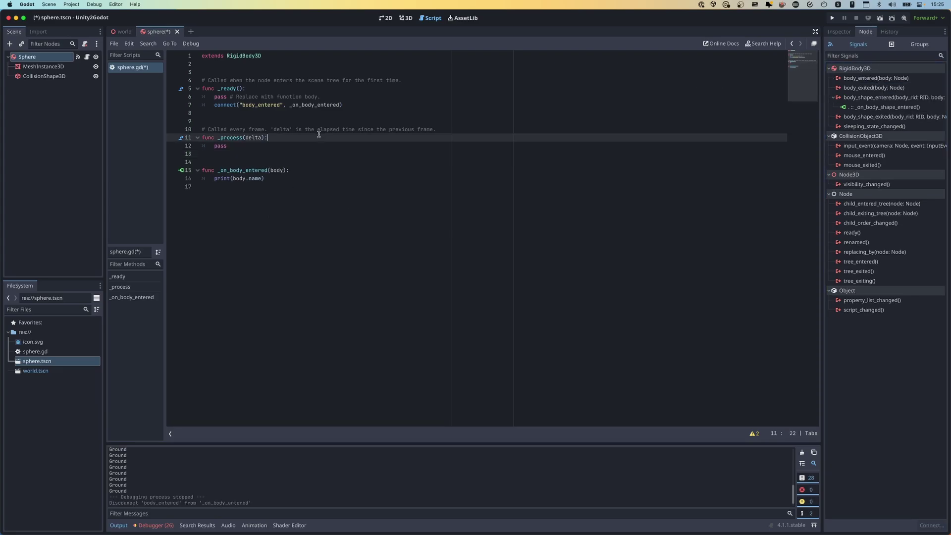
Step: Delete the pass placeholder line from _ready, and run the project to test the connection made in code
click(351, 96)
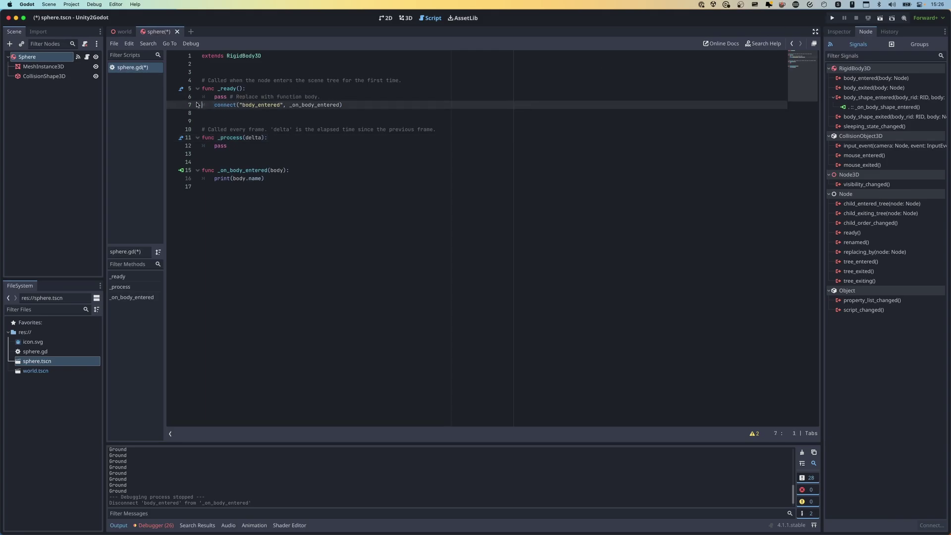
key(shift+Home)
key(BackSpace)
key(BackSpace)
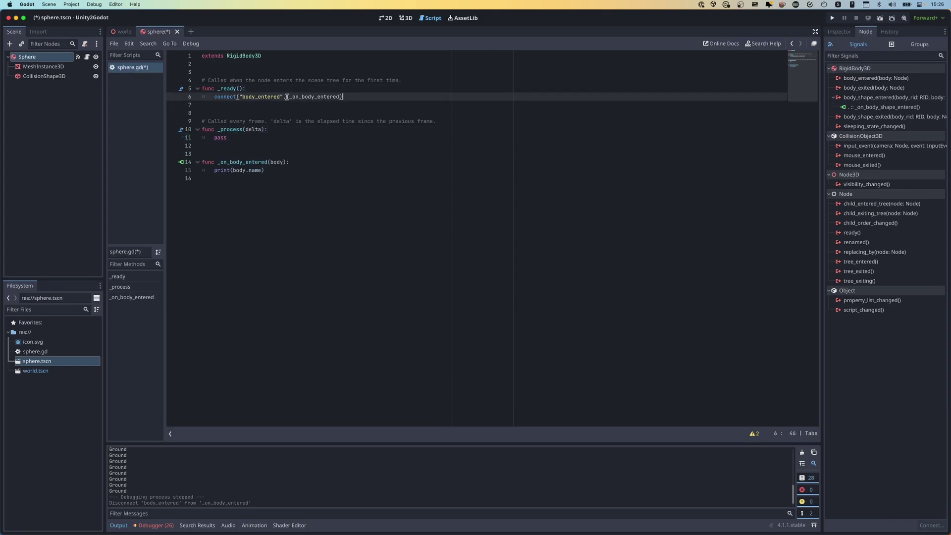
click(347, 97)
click(832, 19)
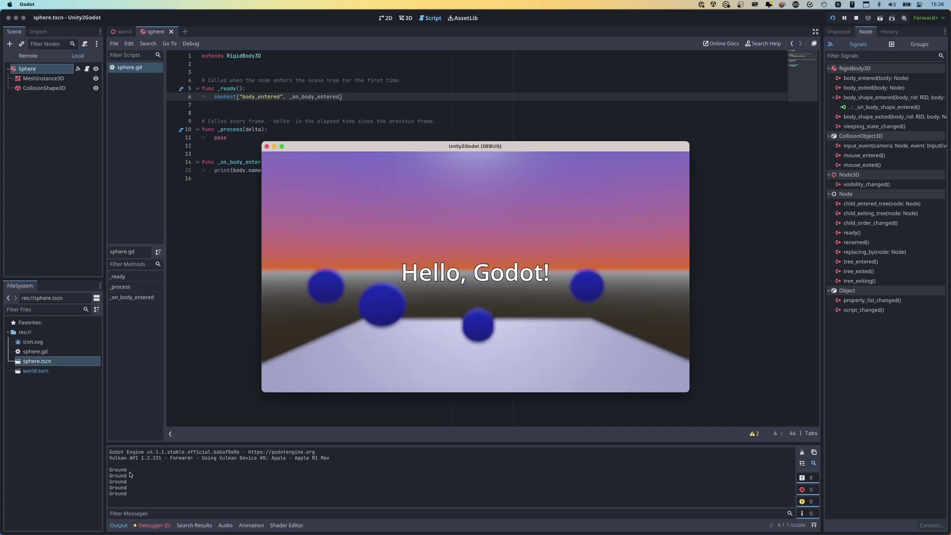
click(267, 146)
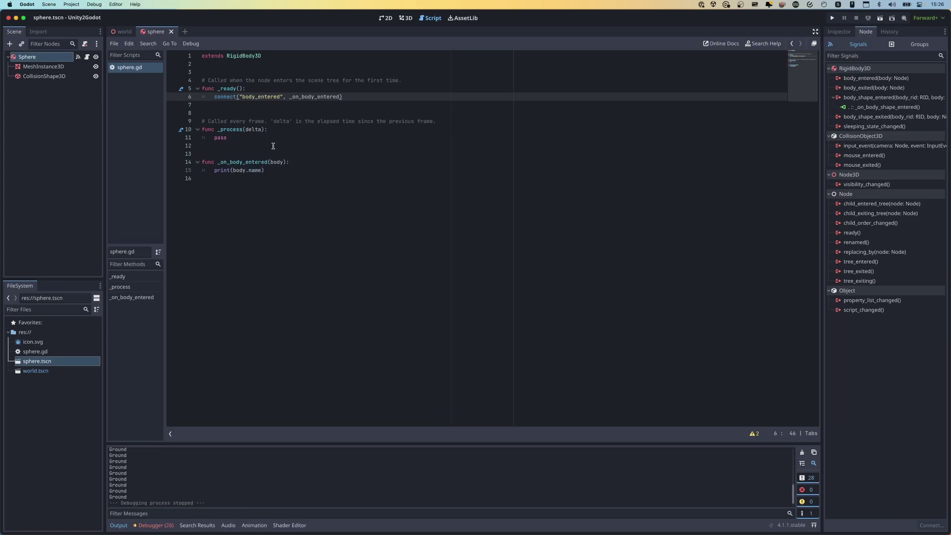
Step: Disconnect the Sphere's leftover body_shape_entered connection to _on_body_shape_entered
right_click(895, 106)
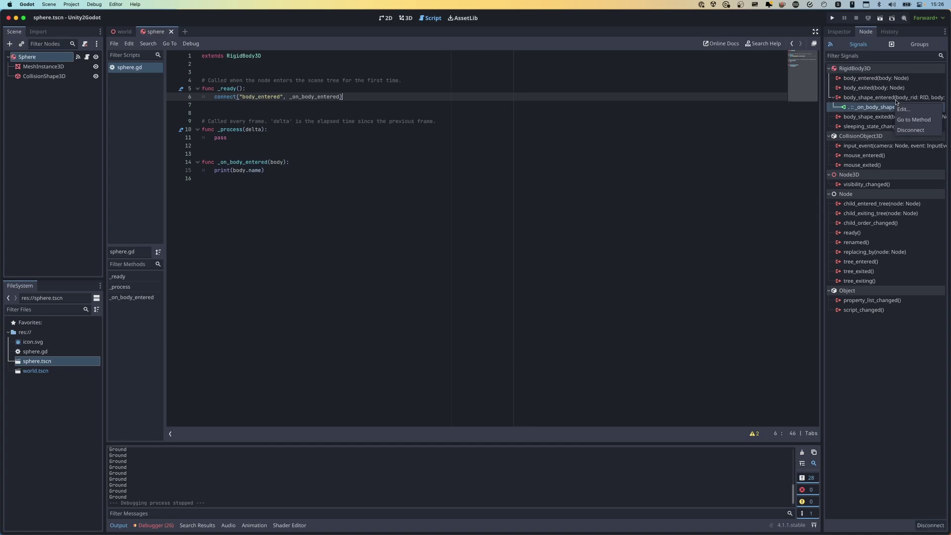
click(911, 129)
click(297, 182)
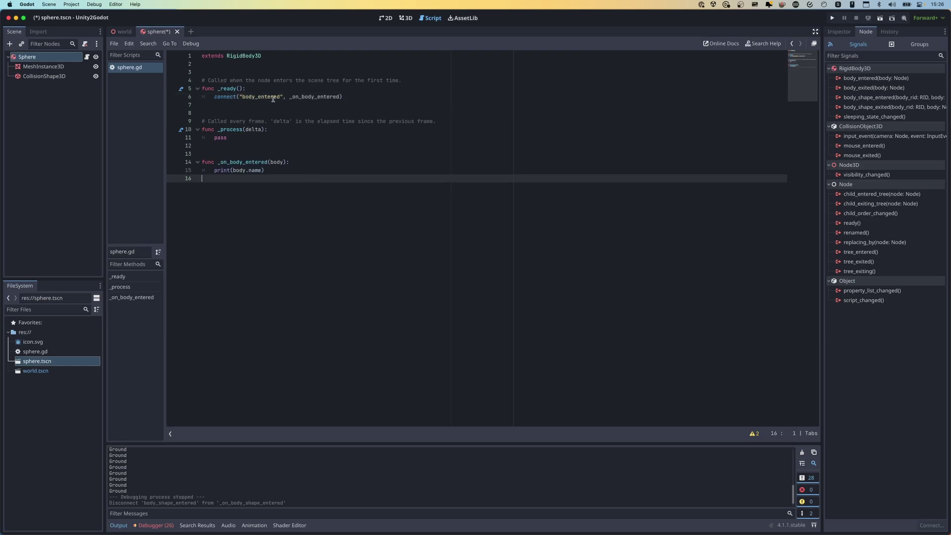
Step: Review the connect call for body_entered and the _ready function that contains it in sphere.gd
click(275, 97)
click(354, 97)
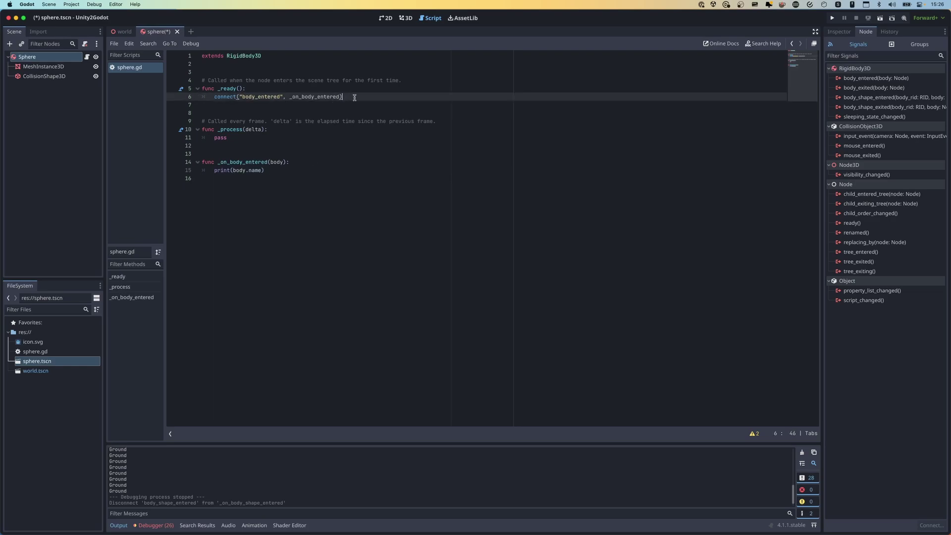
double_click(231, 90)
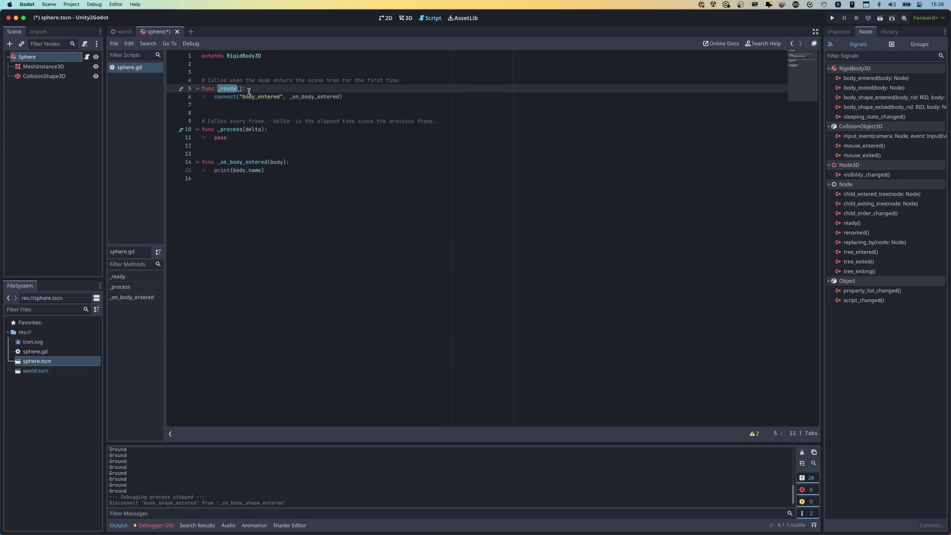
click(255, 90)
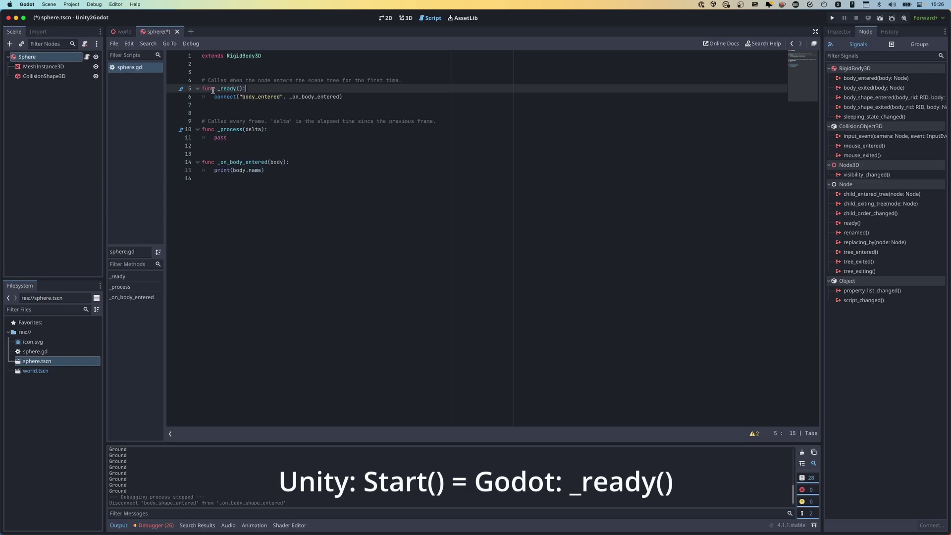
drag(218, 90, 235, 90)
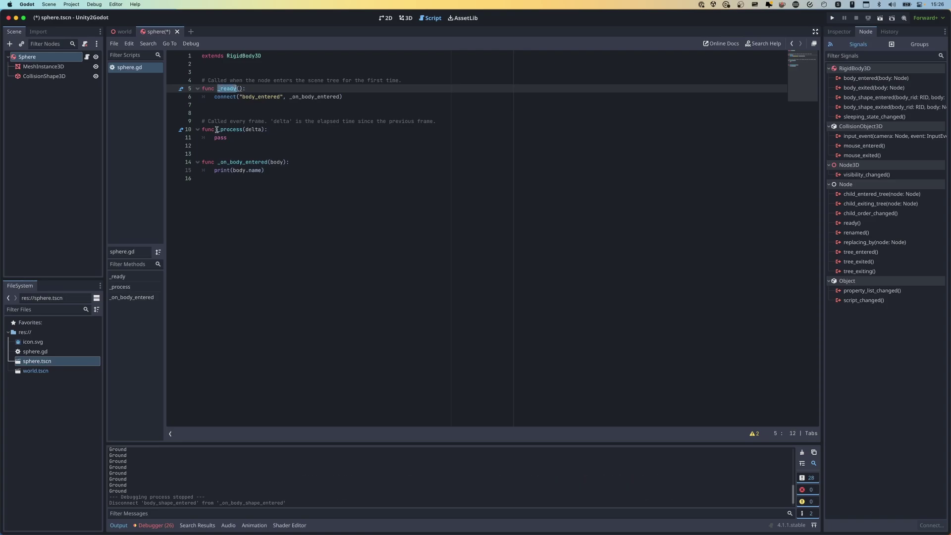
Step: Add a _physics_process(delta) function with a pass placeholder below the _process function in sphere.gd
drag(219, 130, 242, 130)
double_click(250, 130)
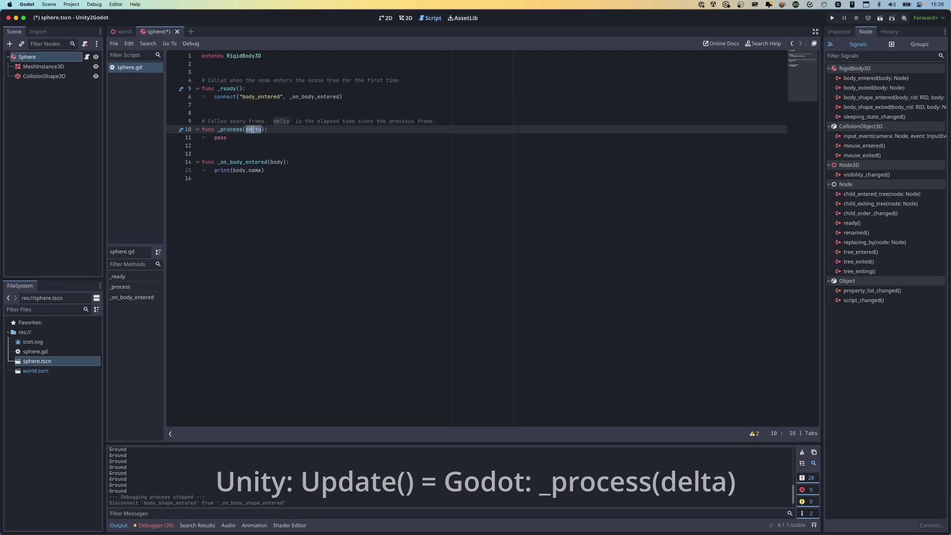
click(275, 138)
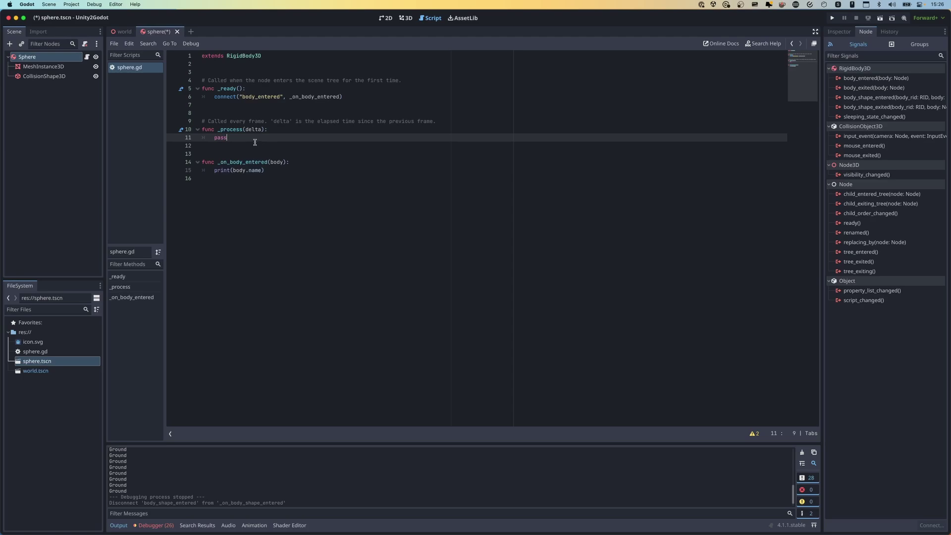
key(Return)
key(Return)
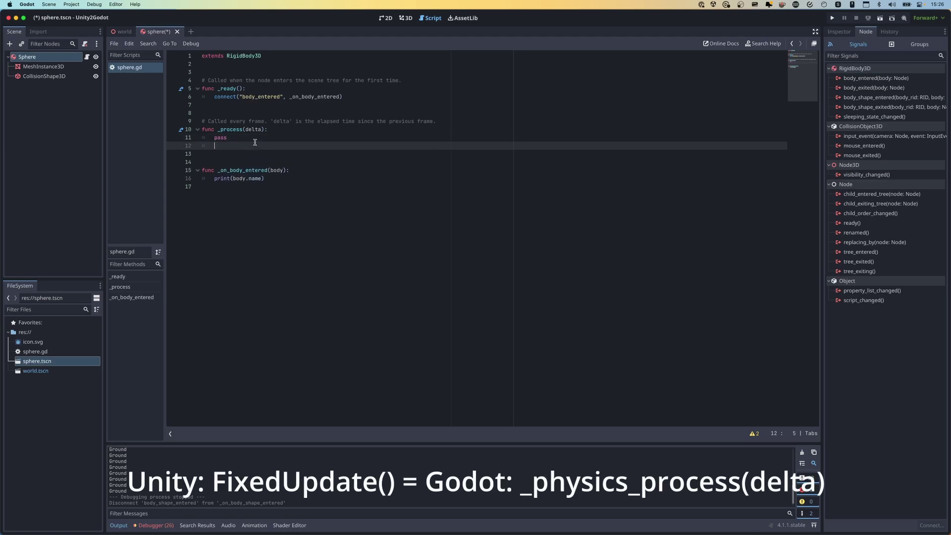
key(BackSpace)
text(func _)
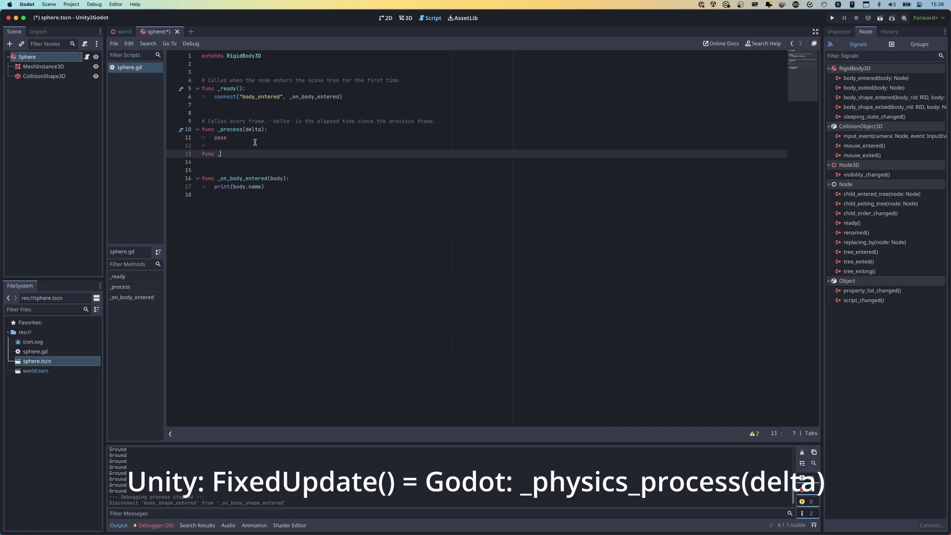
text(phs)
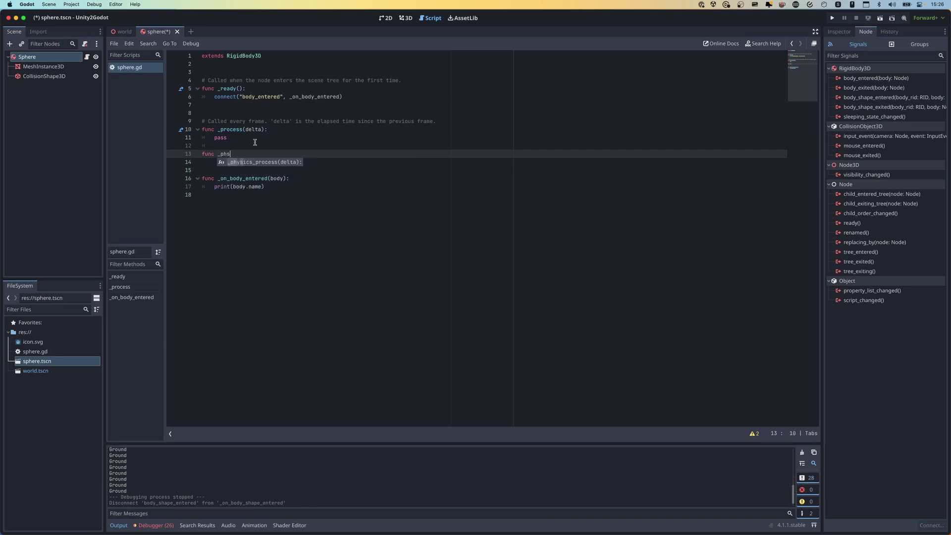
key(Return)
key(Return)
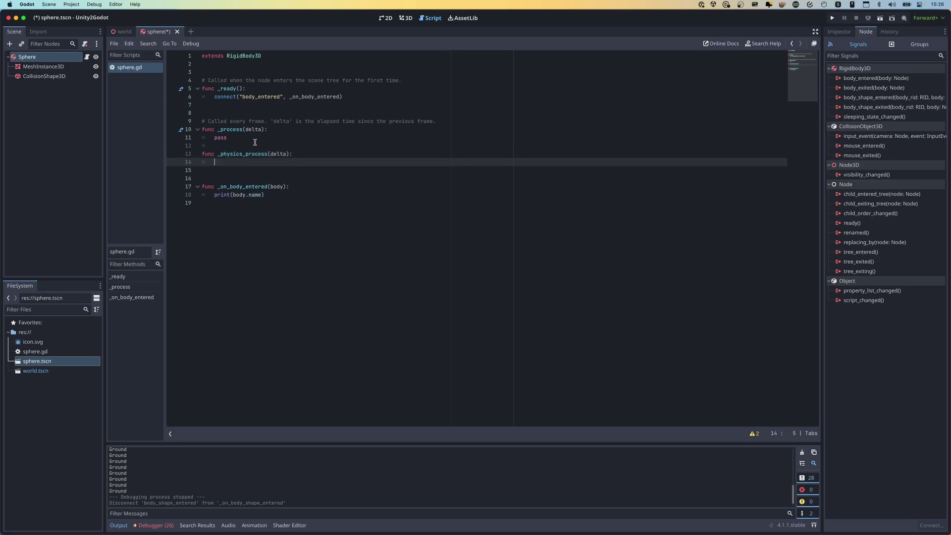
text(pass)
double_click(244, 154)
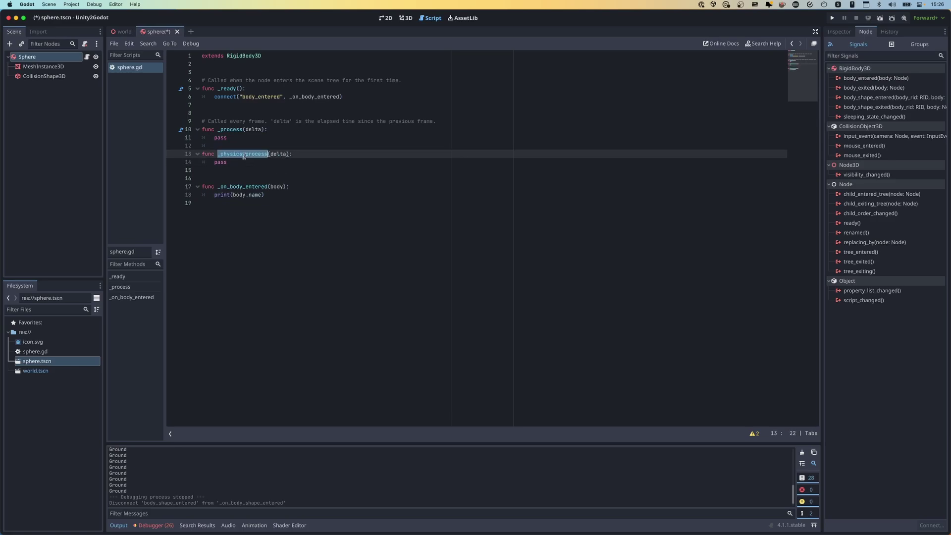
double_click(278, 154)
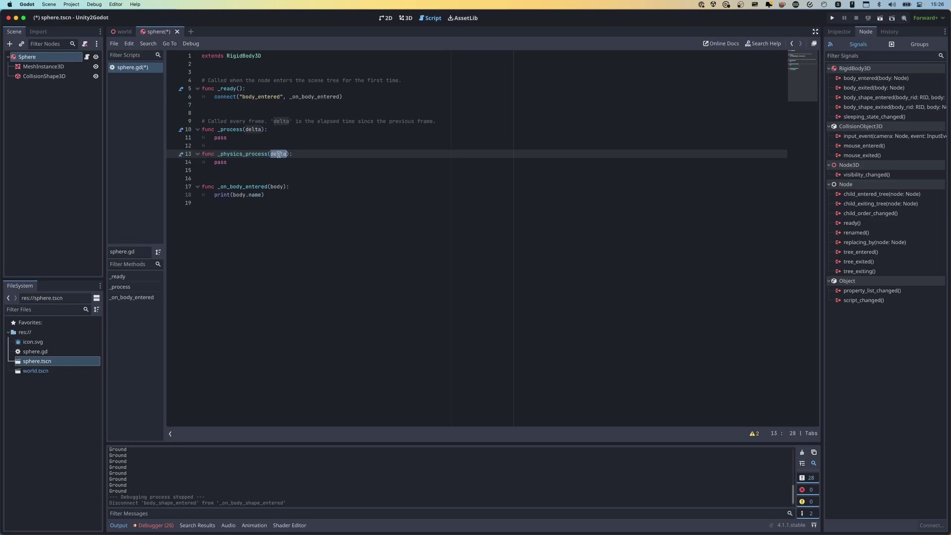
click(271, 161)
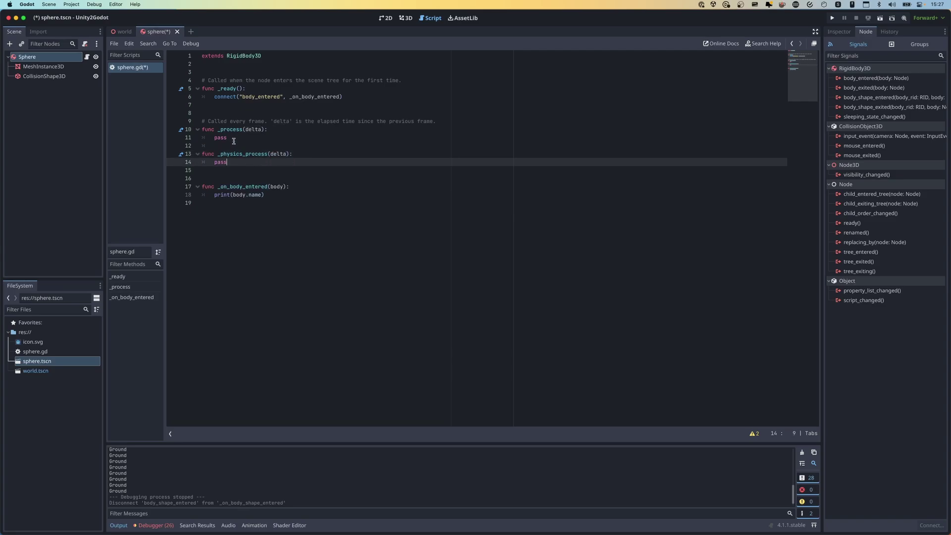
Step: Delete the pass placeholder from _process and check how the script editor treats the empty function
drag(227, 137, 215, 136)
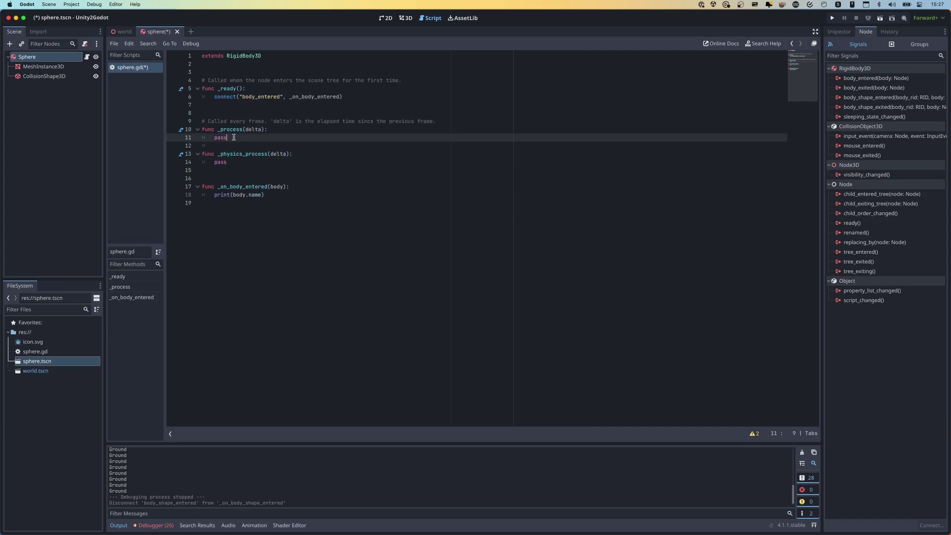
key(shift+Home)
click(220, 137)
drag(232, 137, 192, 139)
click(233, 137)
click(236, 137)
click(233, 137)
drag(233, 138, 177, 139)
key(BackSpace)
click(301, 162)
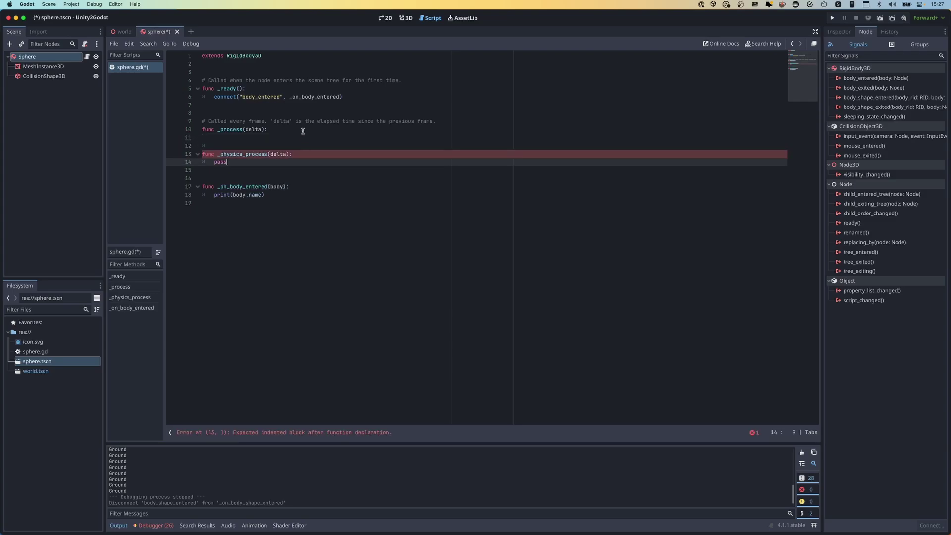
click(300, 131)
click(333, 154)
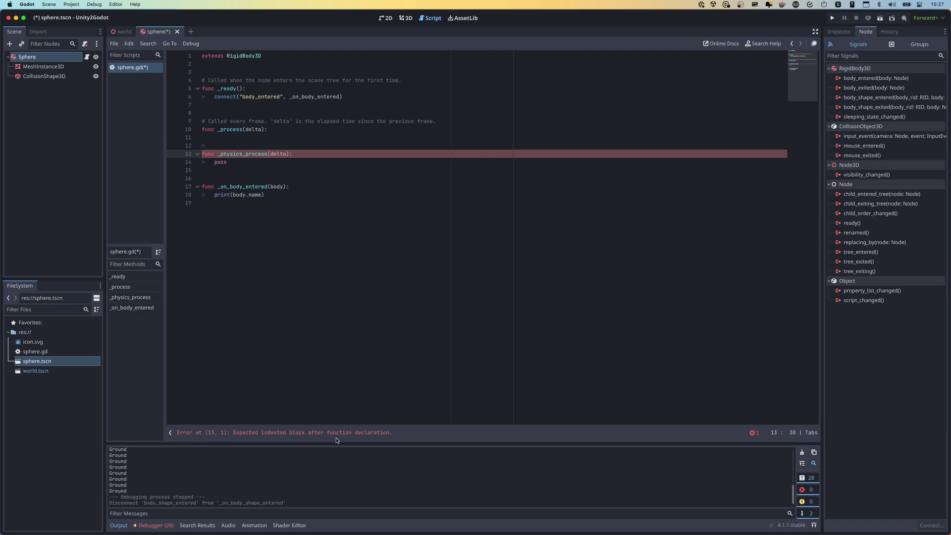
Step: Put the pass placeholder back into the body of _process and save
click(268, 137)
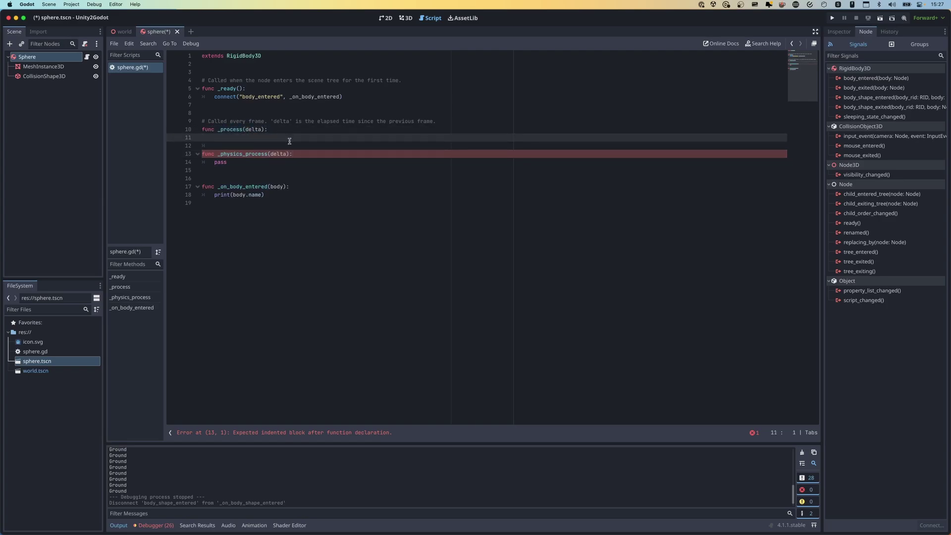
text(pass)
click(301, 160)
key(ctrl+s)
Step: Remove the extra blank line between _physics_process and _on_body_entered, and save the script
click(317, 170)
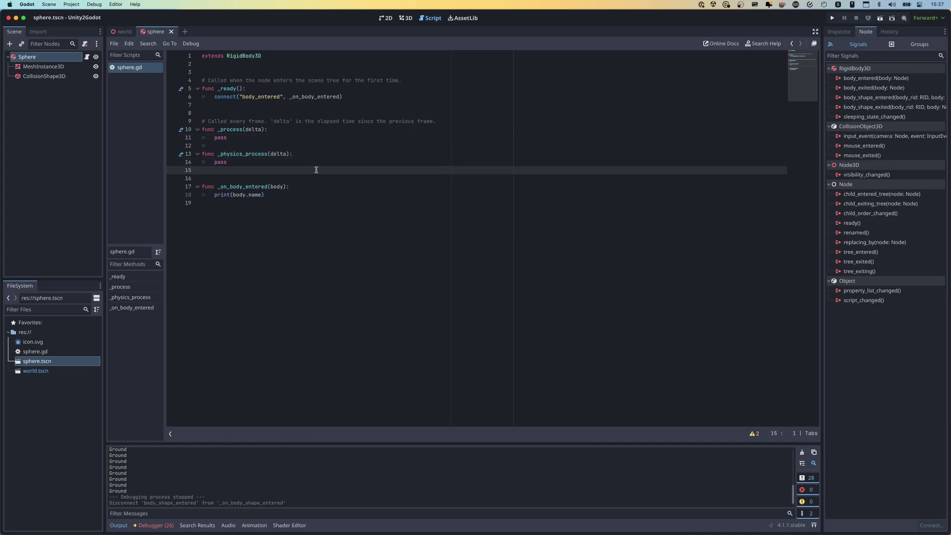
key(BackSpace)
key(ctrl+s)
click(297, 186)
Step: Delete Sphere, Sphere2, Sphere3 and Sphere4 from the world scene
click(124, 32)
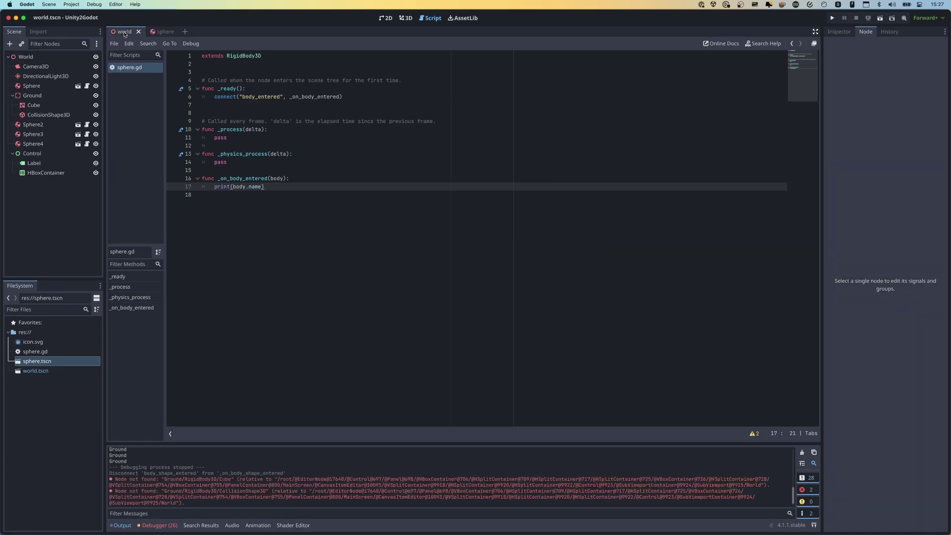
click(406, 18)
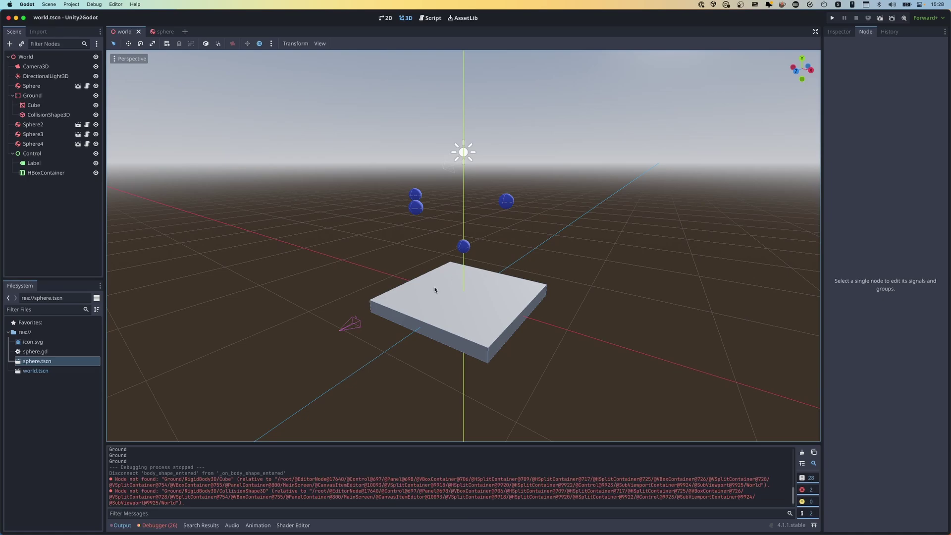
middle_drag(435, 288, 453, 292)
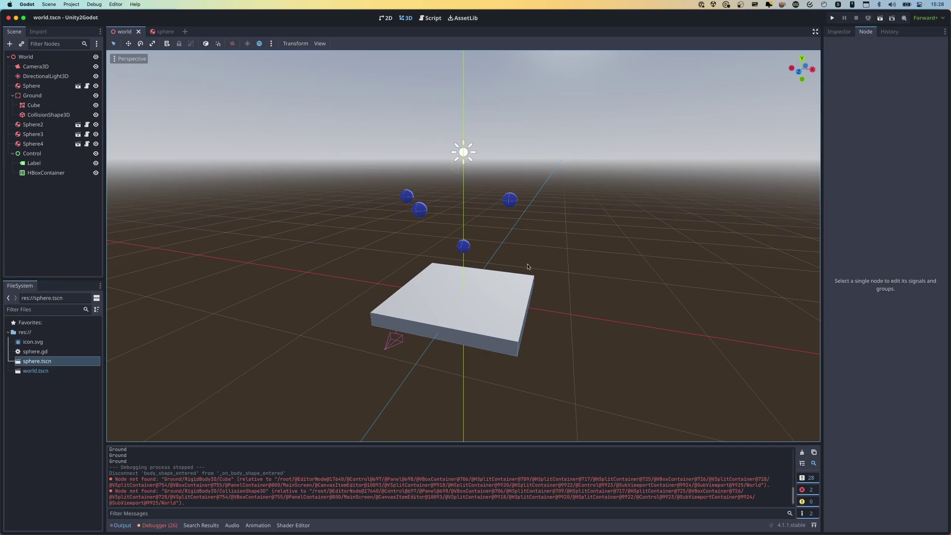
click(49, 125)
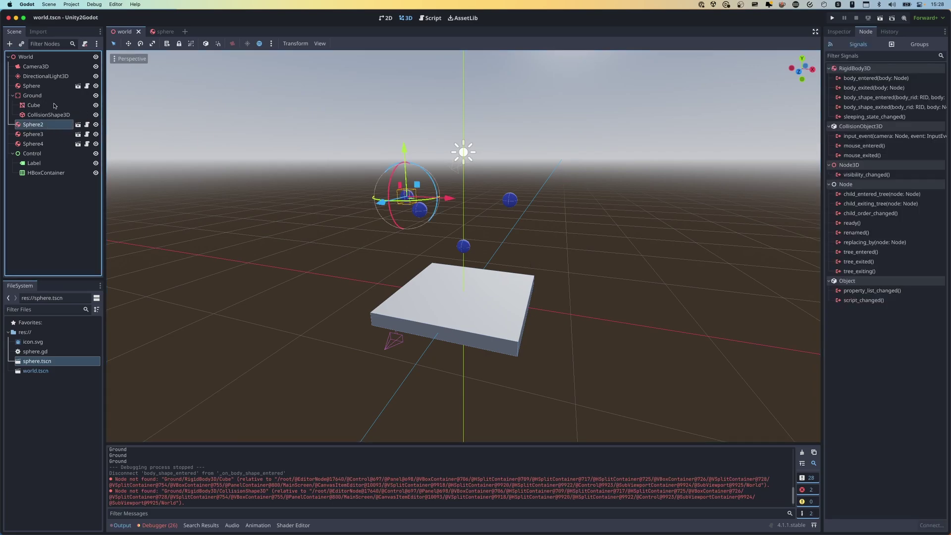
shift+click(52, 147)
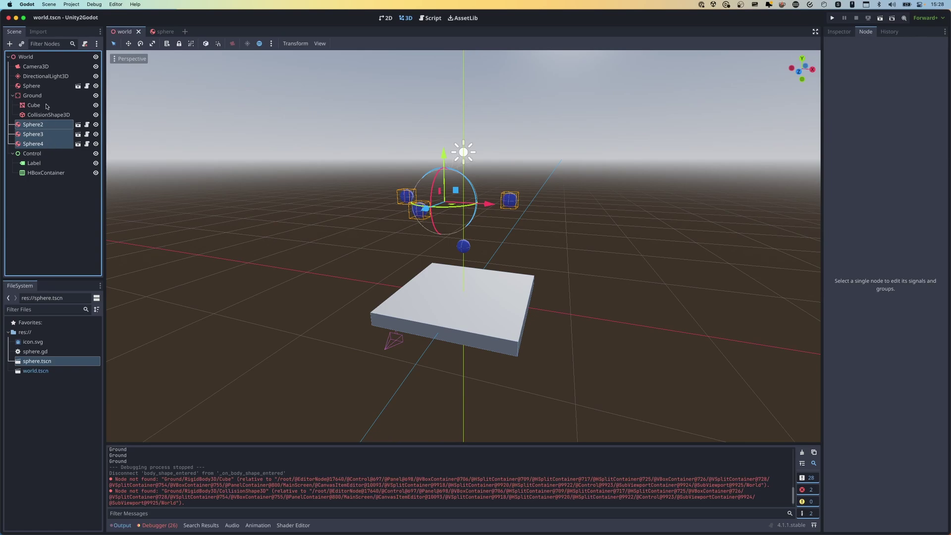
key(Delete)
click(36, 85)
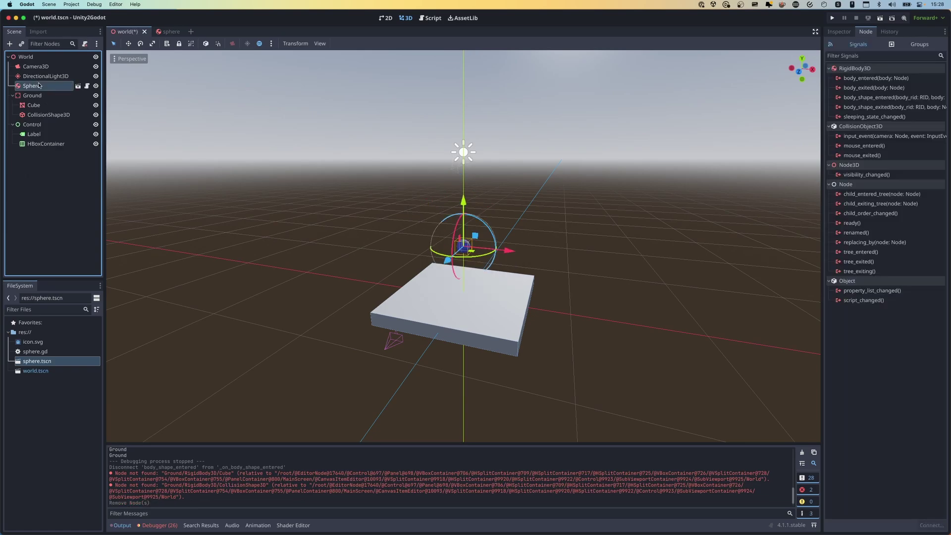
key(Delete)
key(Return)
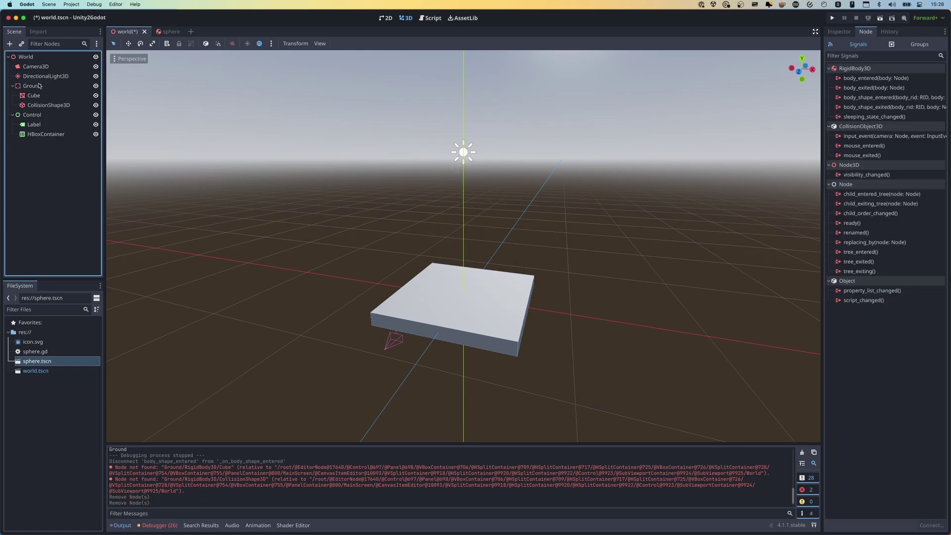
Step: Collapse the Ground branch, add a MeshInstance3D as a child of World and name it Cube
click(13, 86)
middle_drag(307, 244, 399, 265)
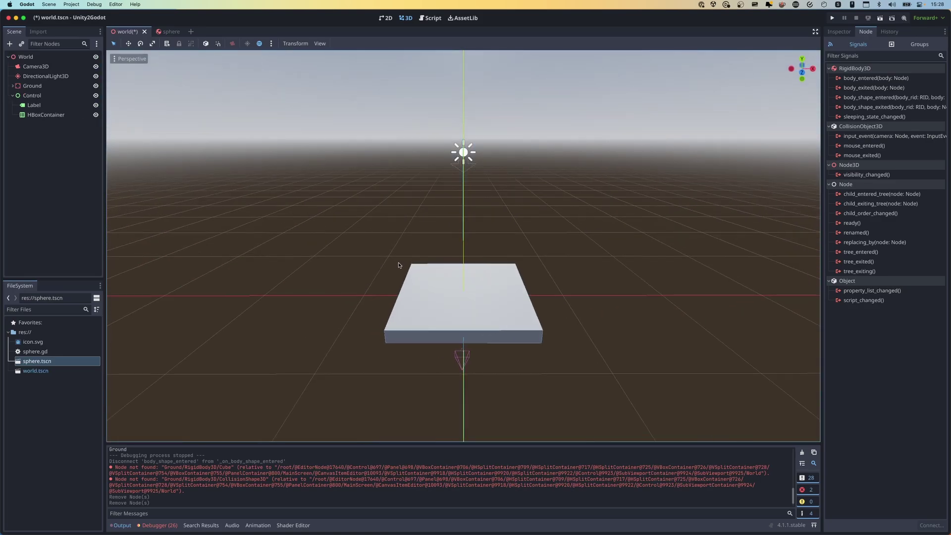
right_click(33, 54)
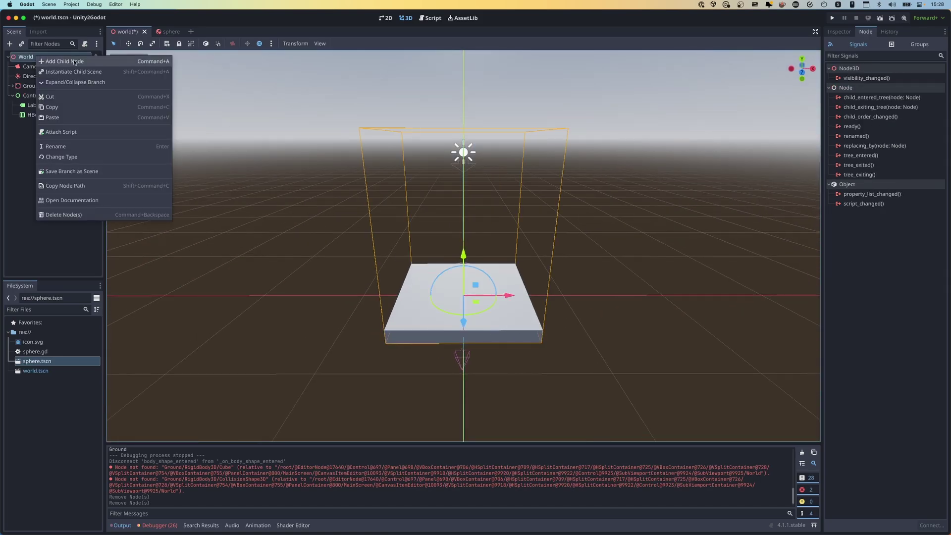
click(42, 61)
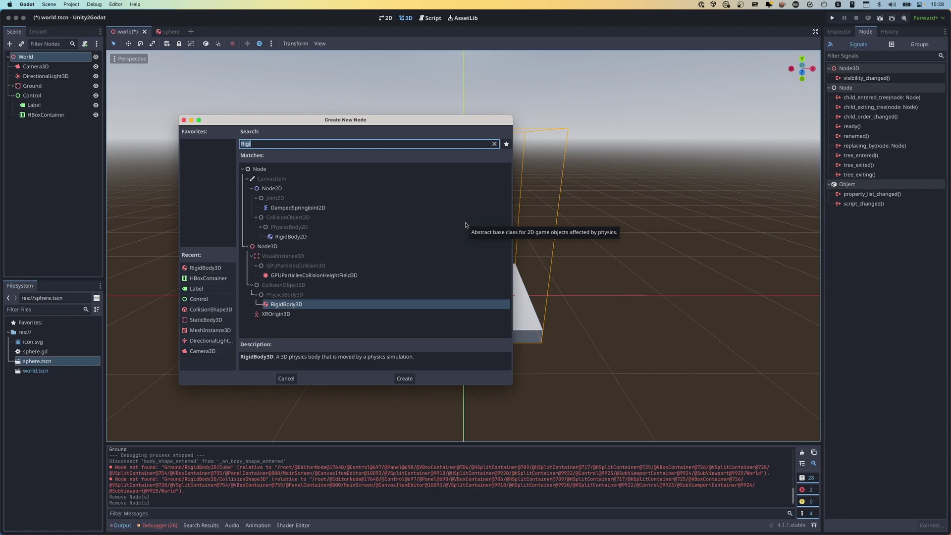
text(Mesh)
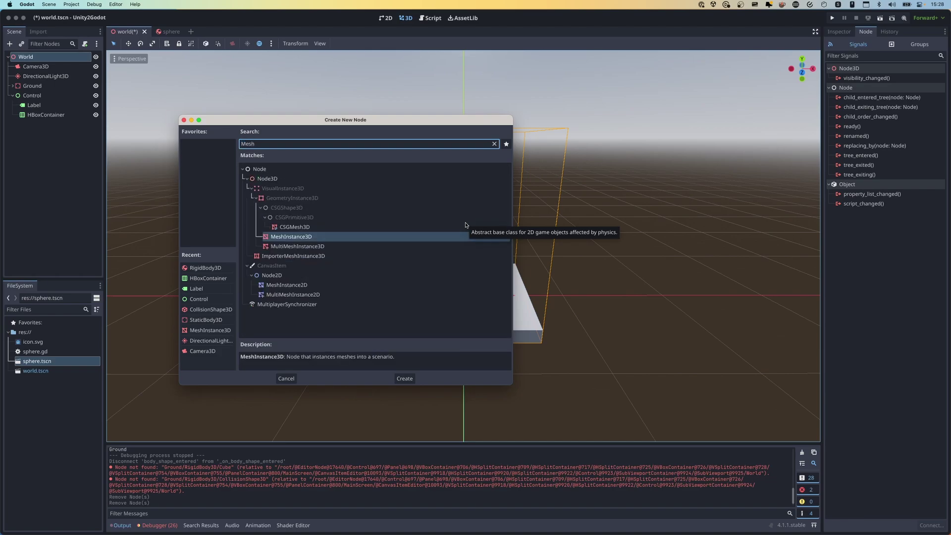
key(Return)
double_click(71, 125)
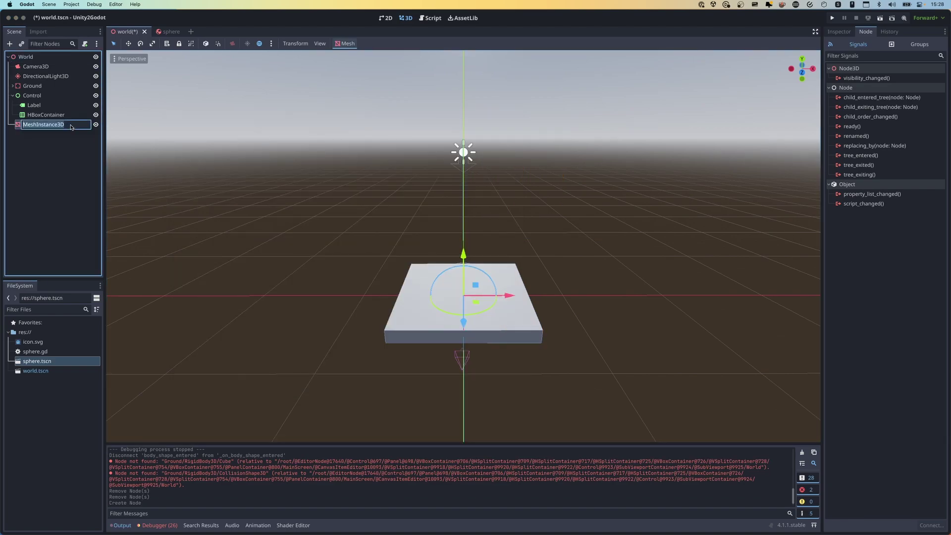
text(Cube)
key(Return)
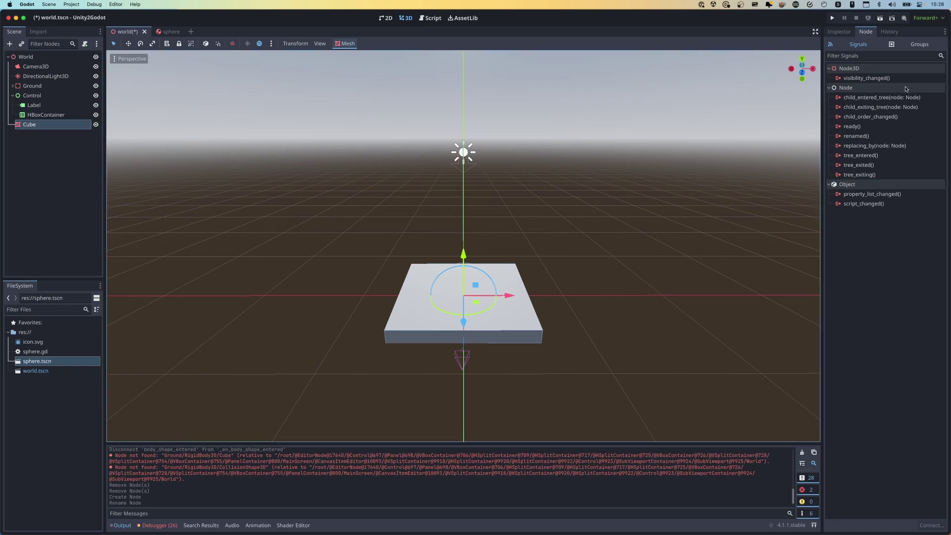
Step: Assign a new BoxMesh to the Cube node's mesh property
click(840, 33)
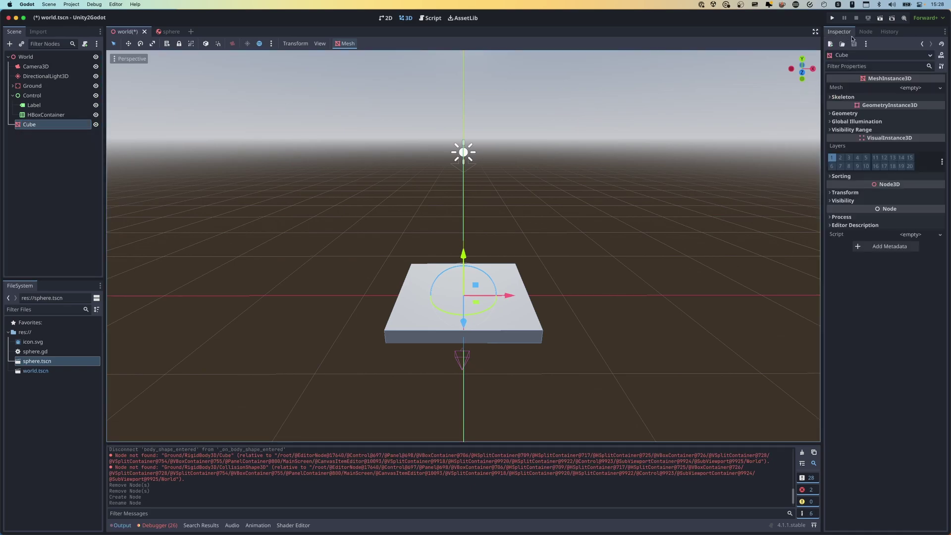
click(940, 88)
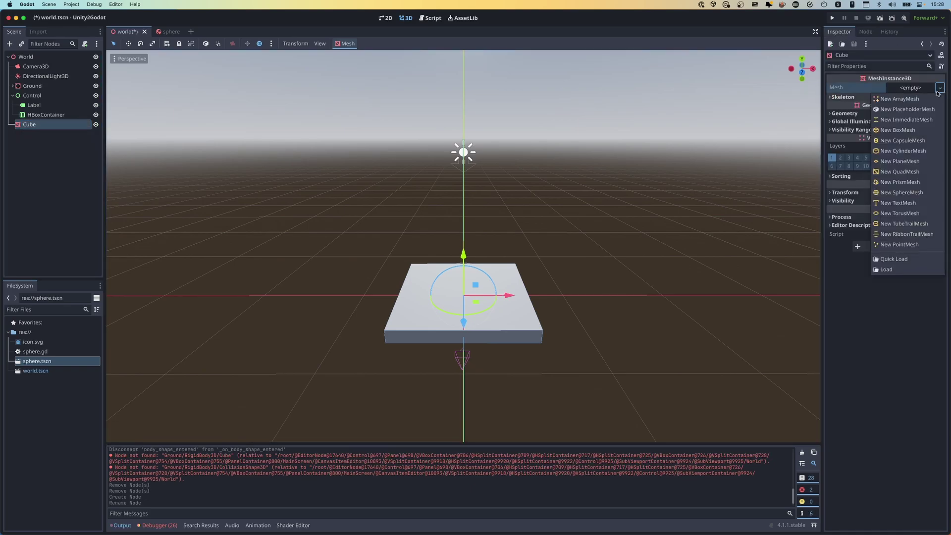
click(907, 133)
Step: Move the Cube up along the vertical axis so it sits above the ground platform
middle_drag(554, 247, 485, 253)
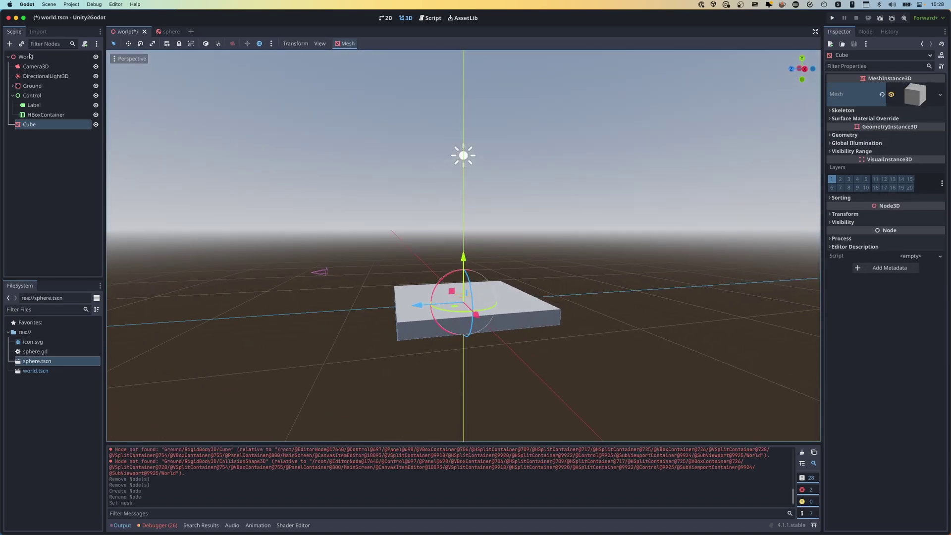
click(128, 44)
drag(463, 257, 466, 227)
middle_drag(436, 229, 261, 231)
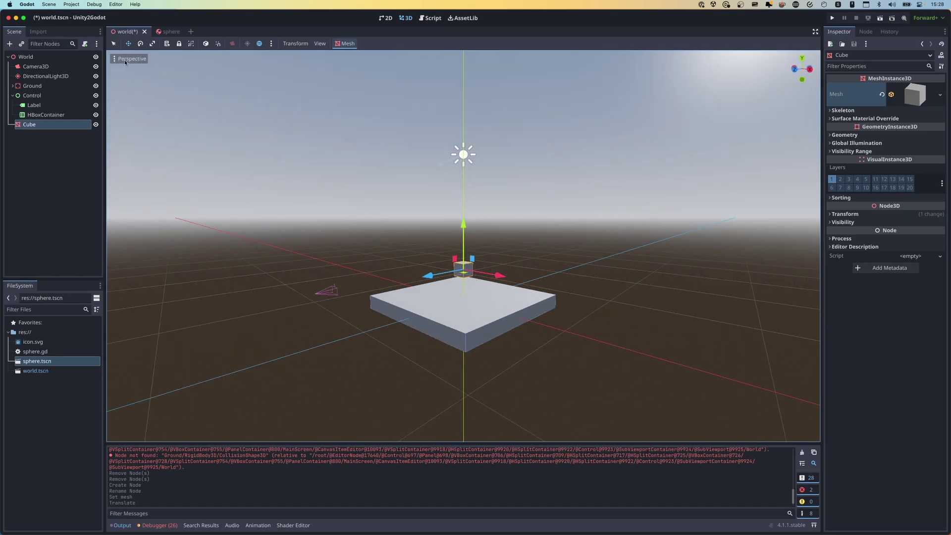
Step: Preview the scene through Camera3D and turn off the far DOF blur in its camera attributes
click(35, 67)
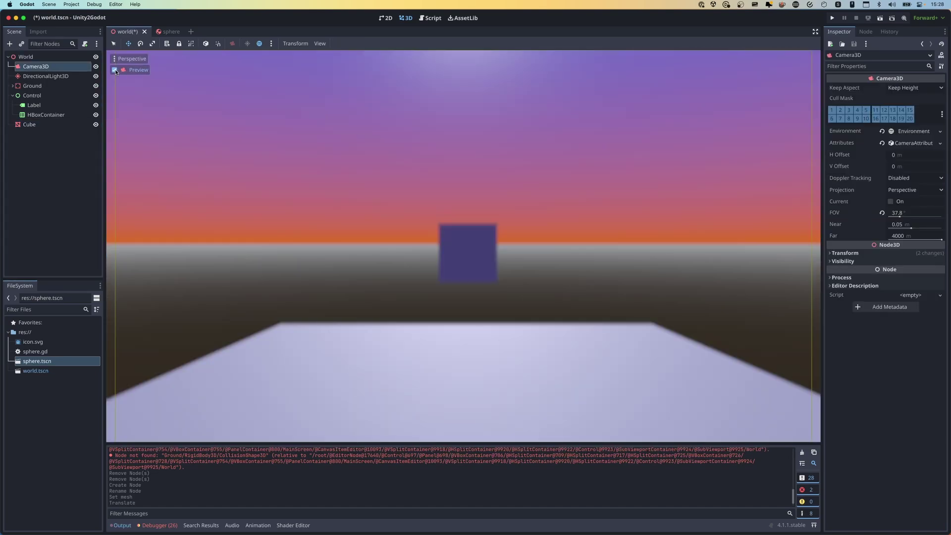
click(114, 70)
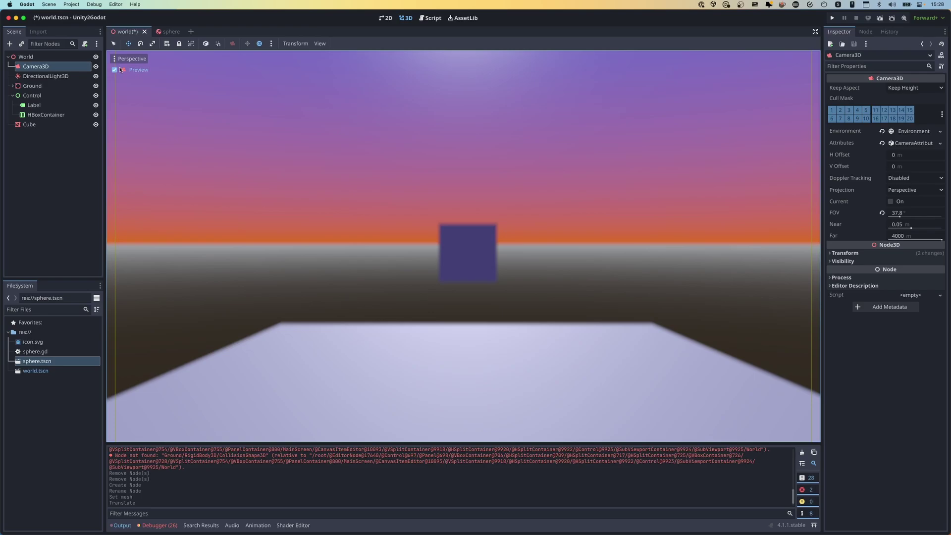
click(927, 144)
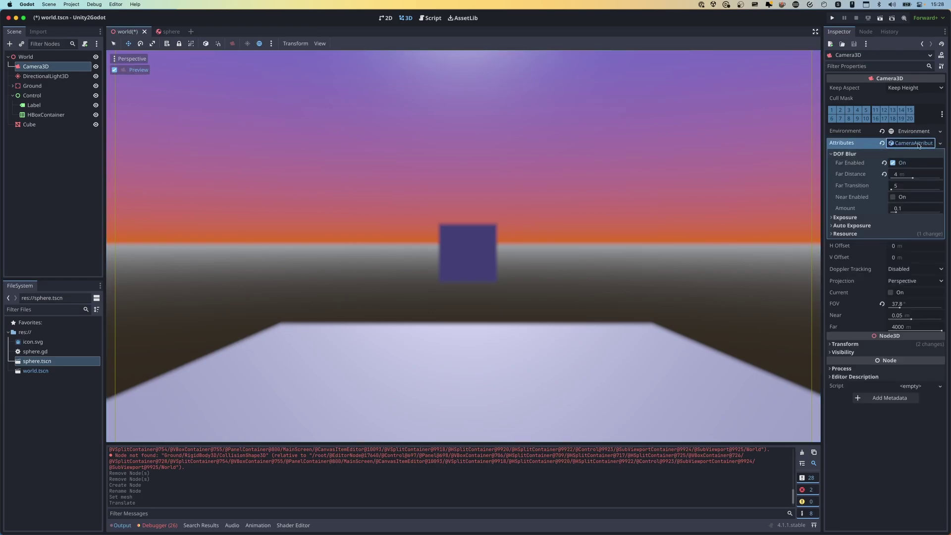
click(892, 163)
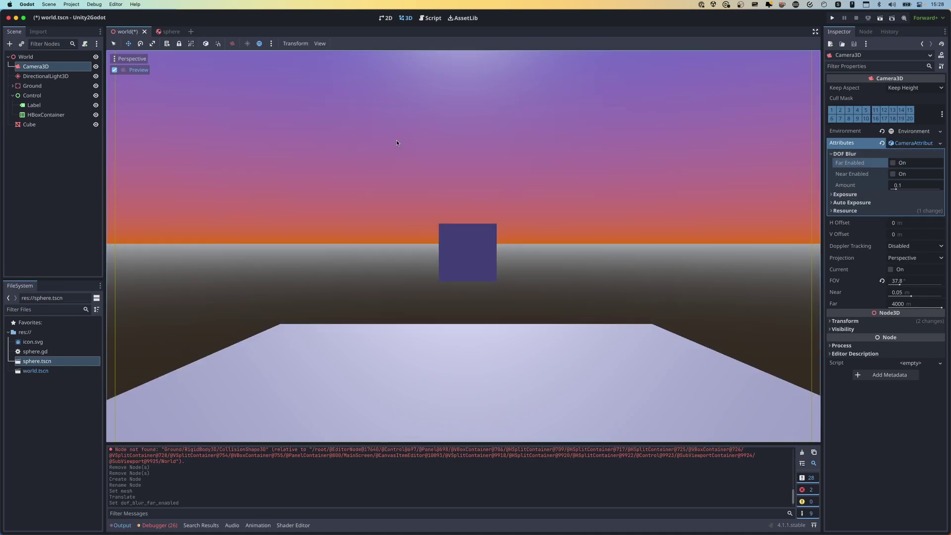
Step: Leave the camera preview, raise Camera3D along the vertical axis and tilt it downward toward the platform
click(138, 70)
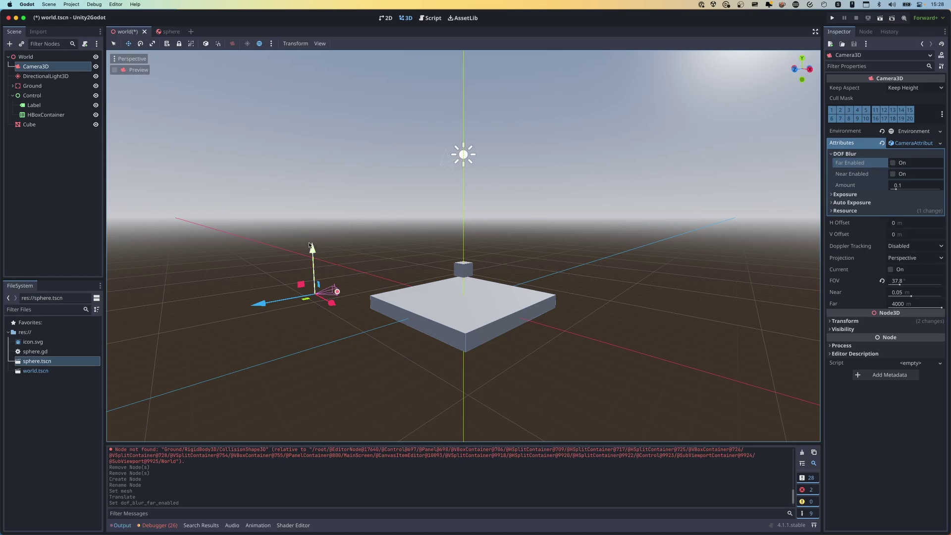
drag(312, 263, 312, 229)
click(140, 44)
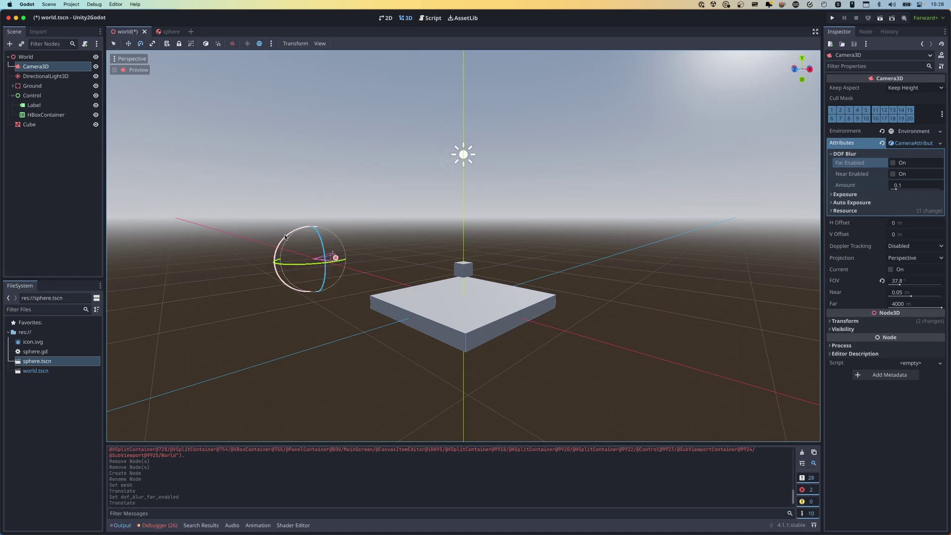
middle_drag(319, 250, 329, 240)
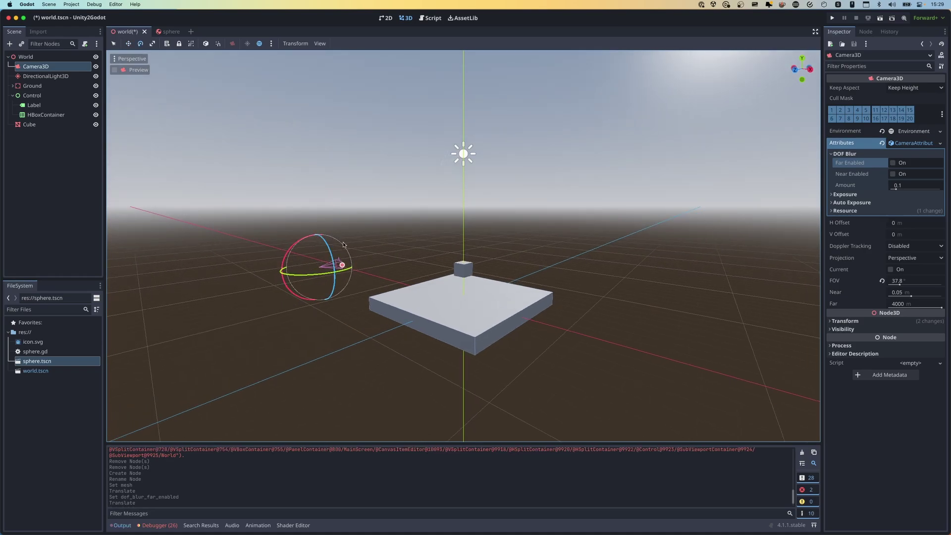
key(q)
key(w)
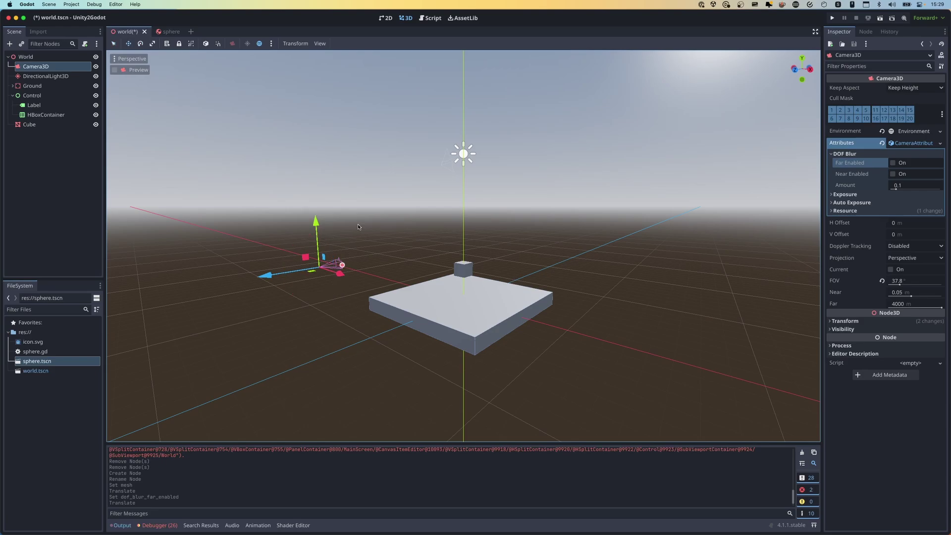
key(e)
key(w)
key(e)
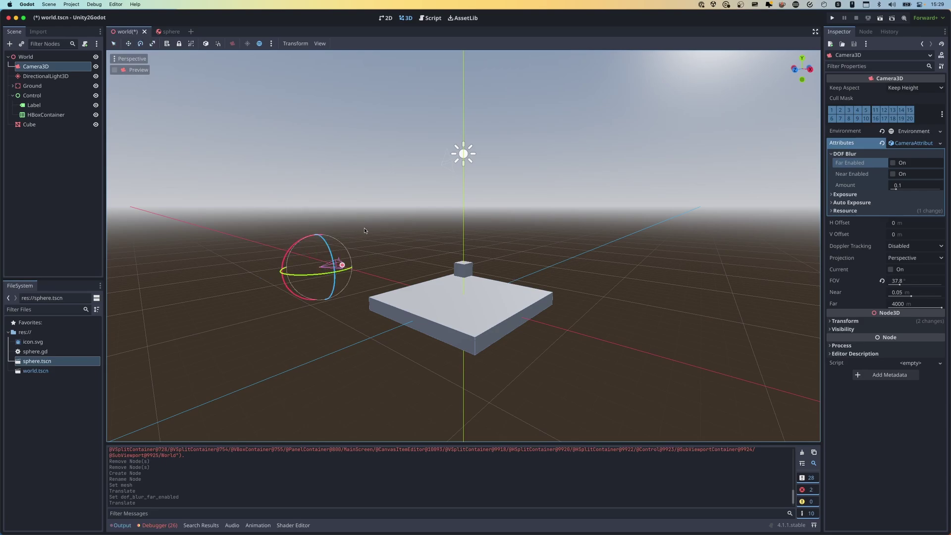
middle_drag(352, 240, 331, 279)
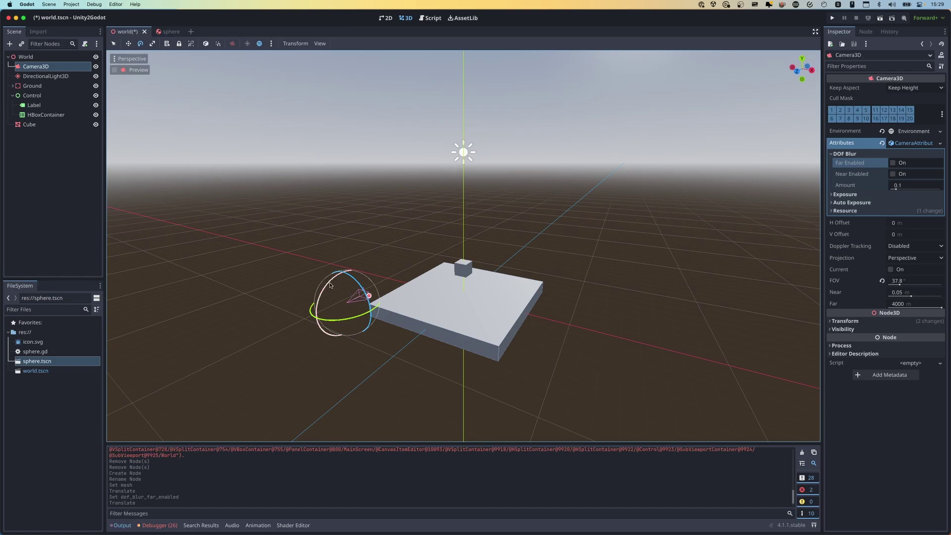
drag(330, 279, 340, 291)
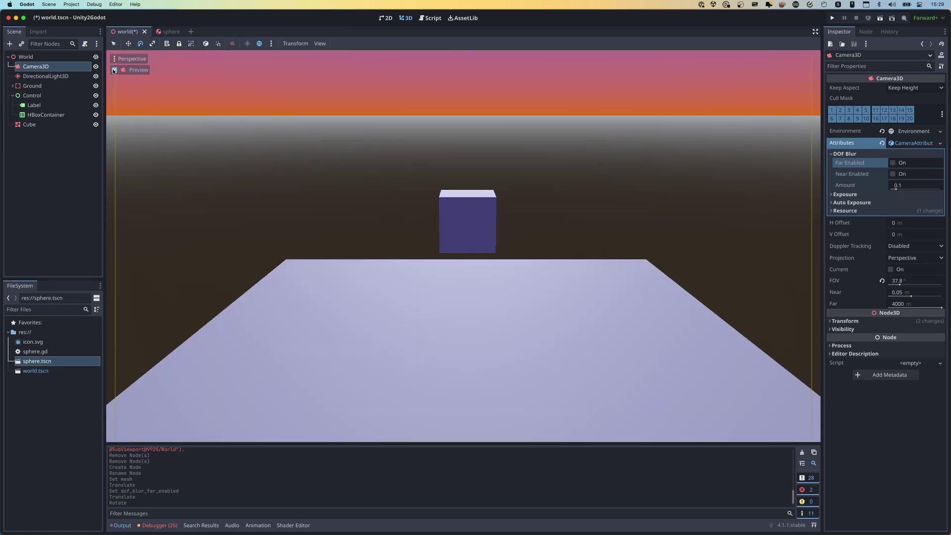
Step: Check the new framing through the Camera3D preview and save the world scene
click(114, 69)
click(114, 69)
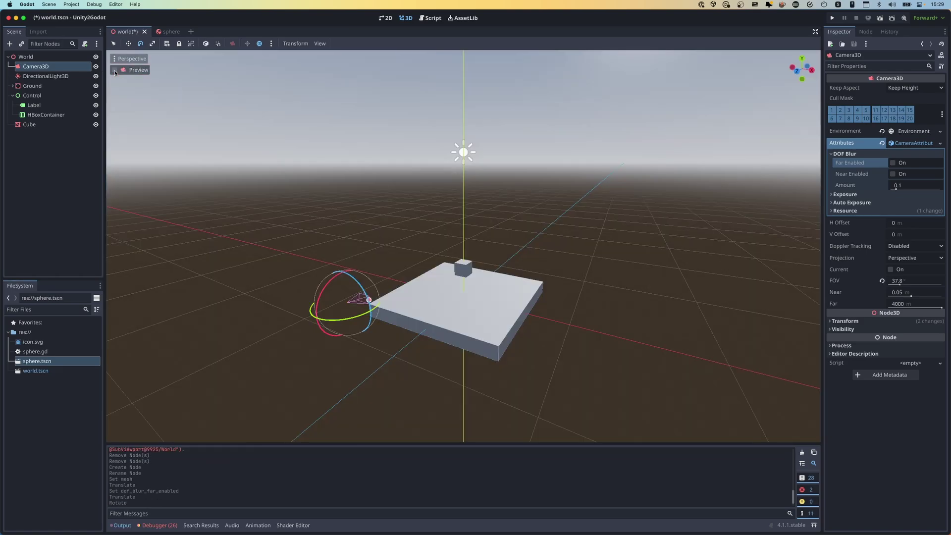
middle_drag(360, 245, 388, 250)
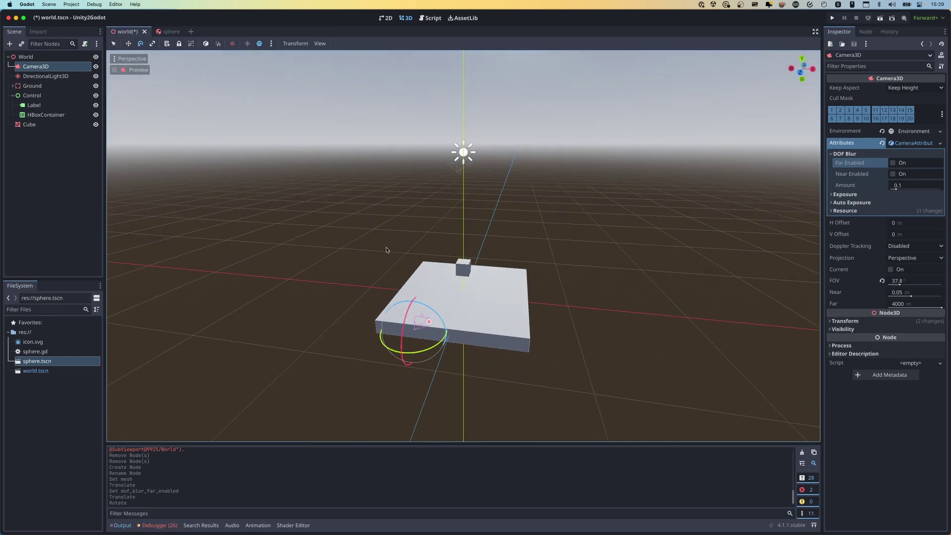
key(cmd+s)
middle_drag(491, 244, 254, 177)
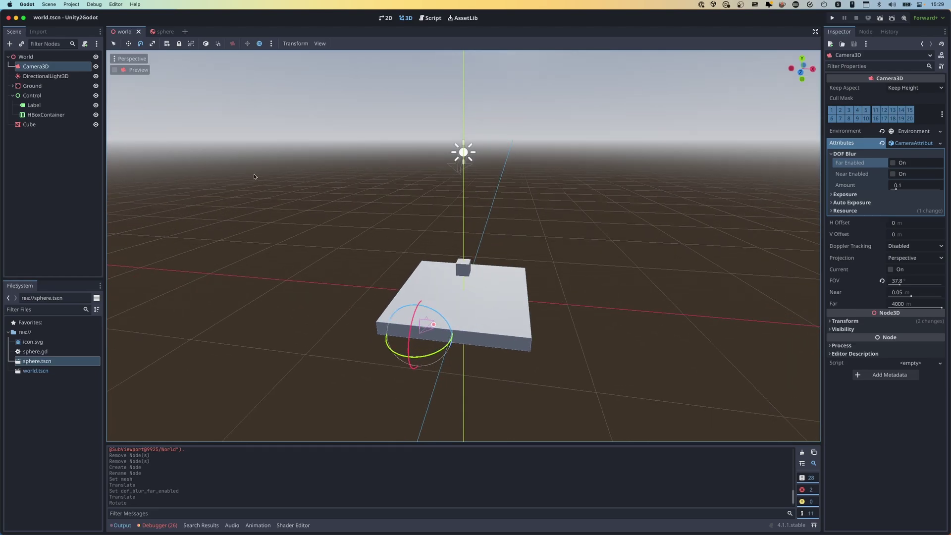
Step: Add an AnimationPlayer node as a child of World
right_click(28, 58)
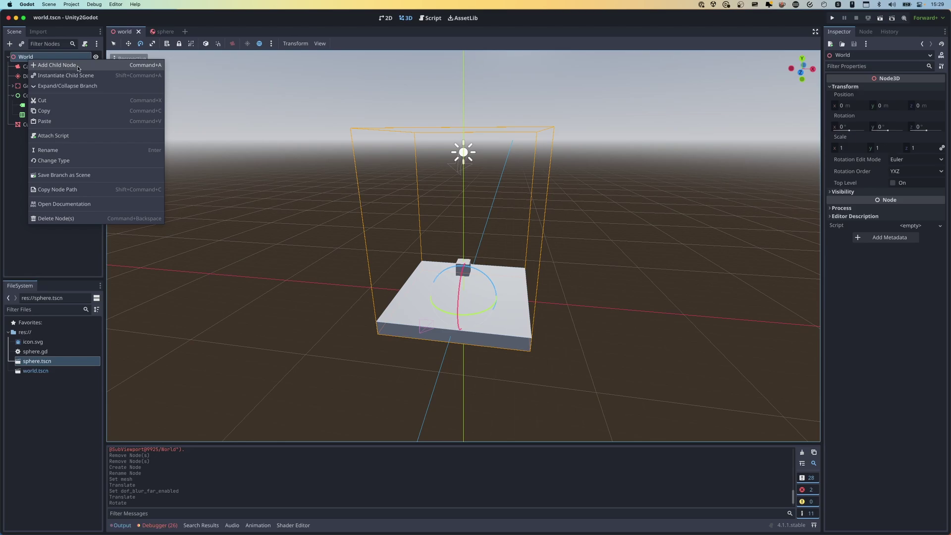
click(56, 65)
text(AnimationPl)
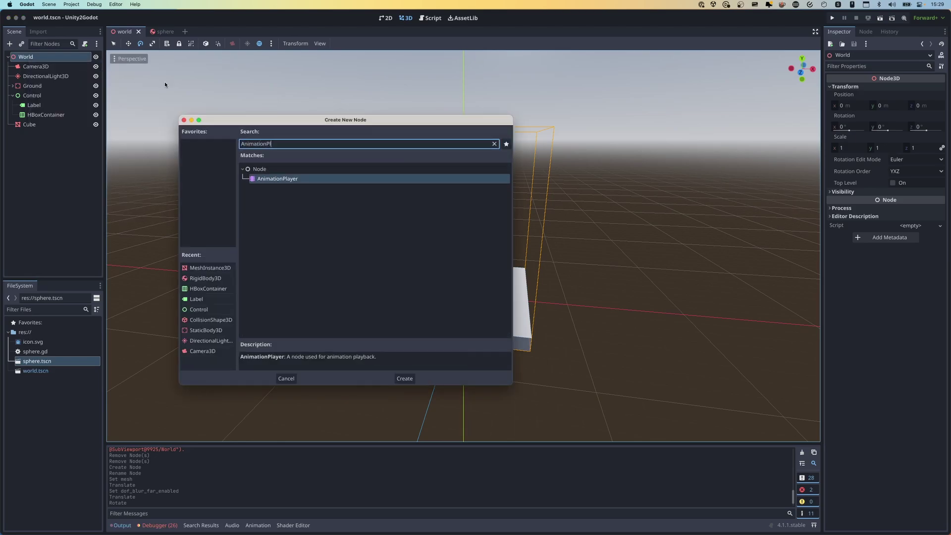
key(Return)
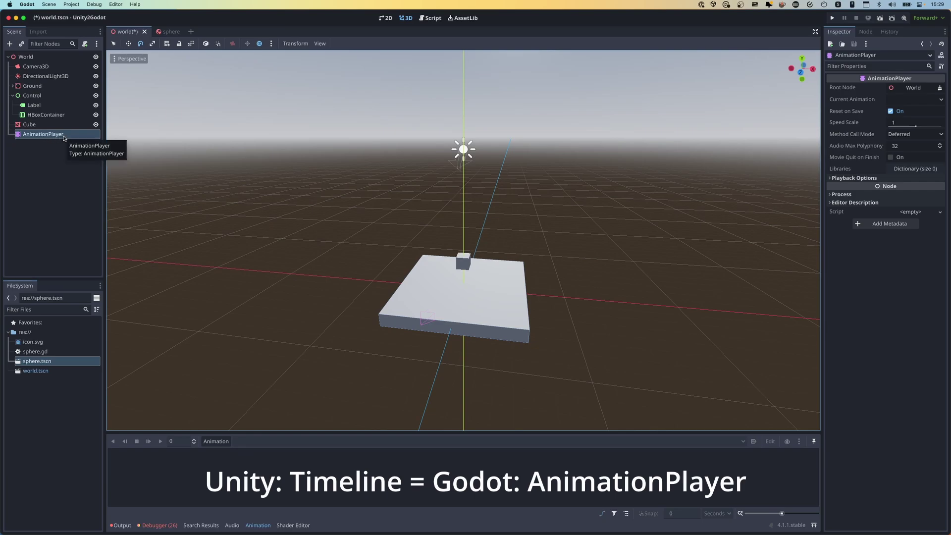
Step: Create a new animation named cube_loop in the AnimationPlayer
click(216, 442)
click(224, 452)
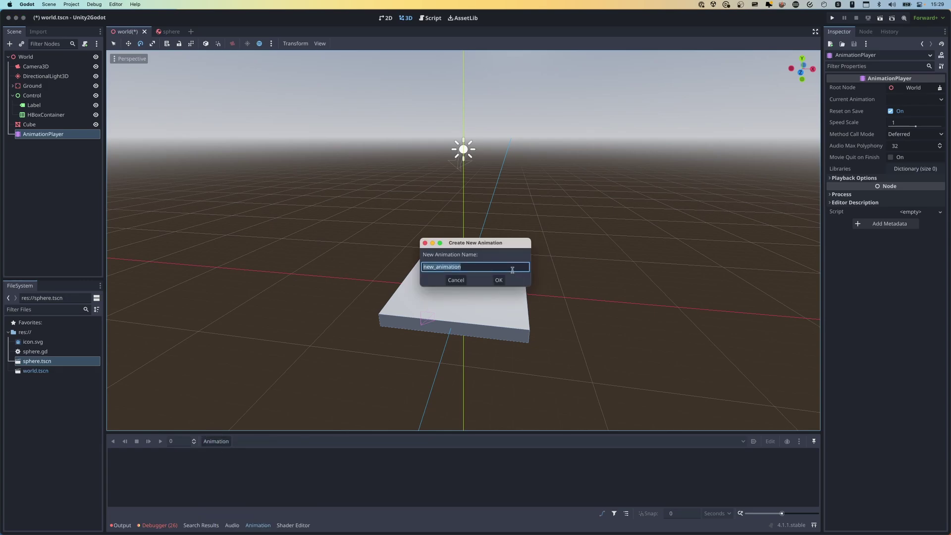
text(cube)
text(loop)
key(Return)
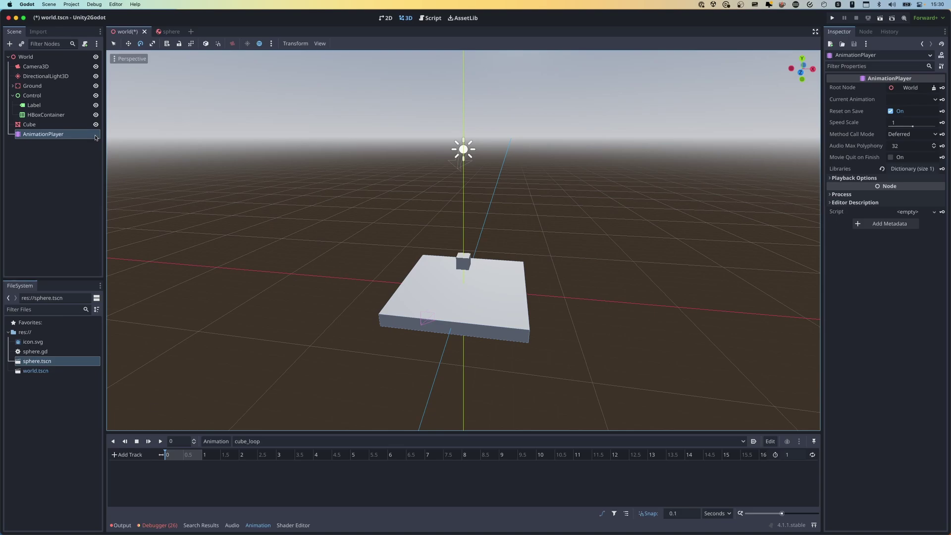
Step: Create a position track with a RESET track for the Cube and insert its first key at 0 seconds
click(36, 126)
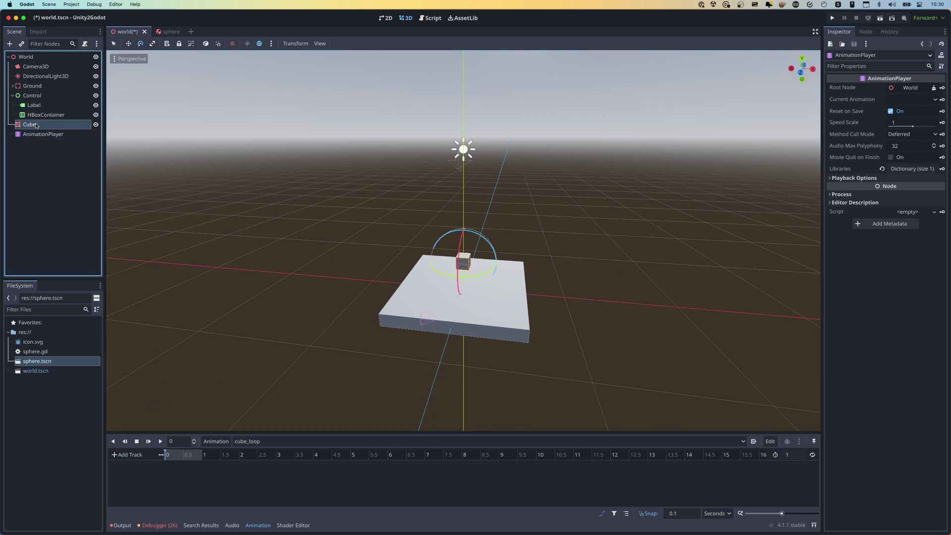
click(831, 215)
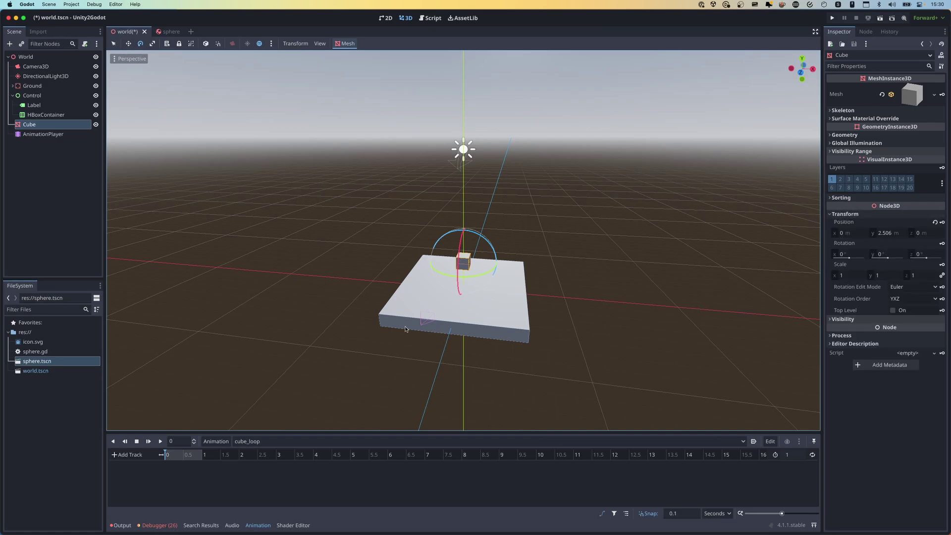
click(174, 455)
click(165, 455)
drag(782, 514, 795, 517)
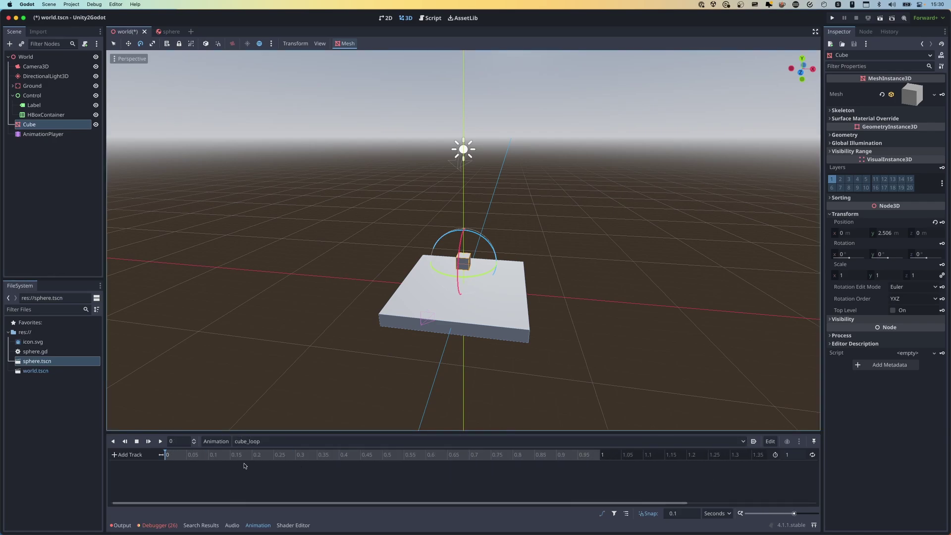
click(792, 458)
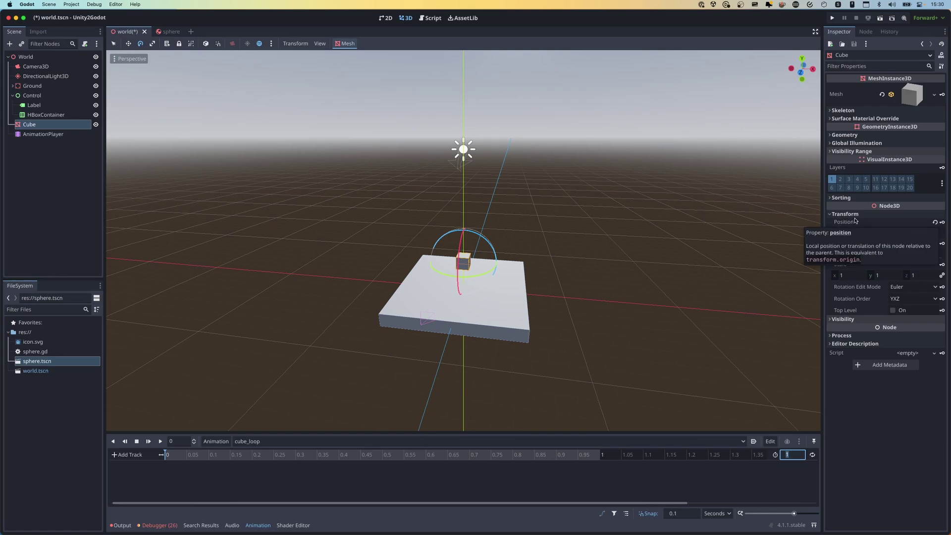
click(942, 222)
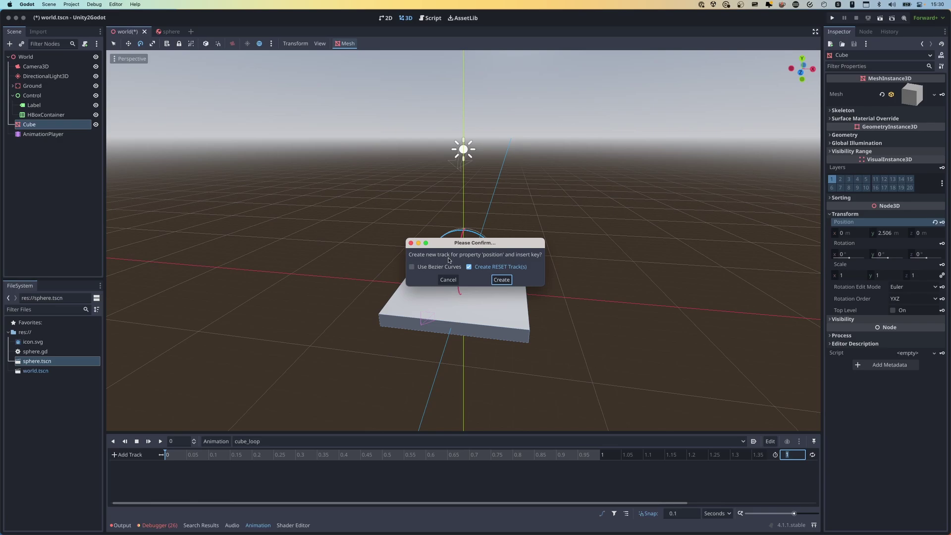
click(504, 279)
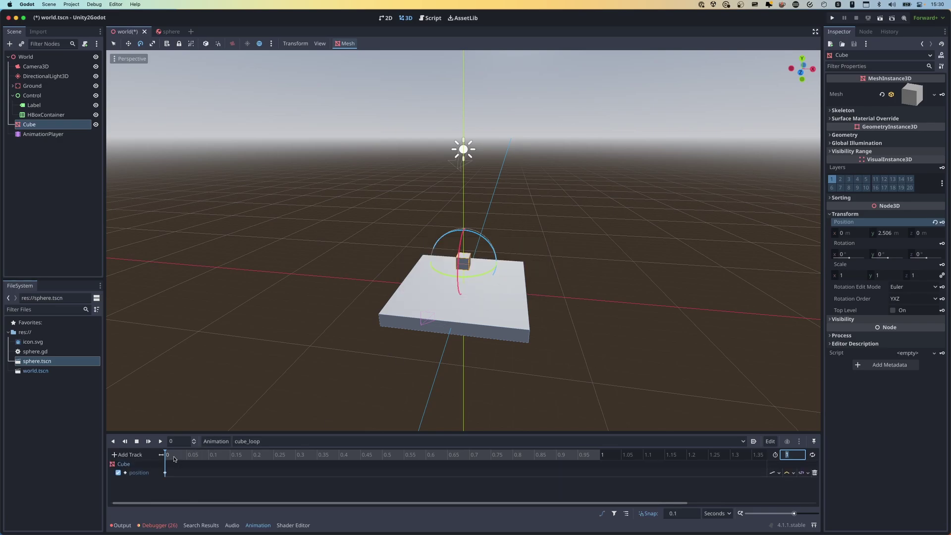
Step: At 1 second, move the Cube along the X axis to about 4 m and insert a position key
drag(170, 456, 598, 455)
click(128, 44)
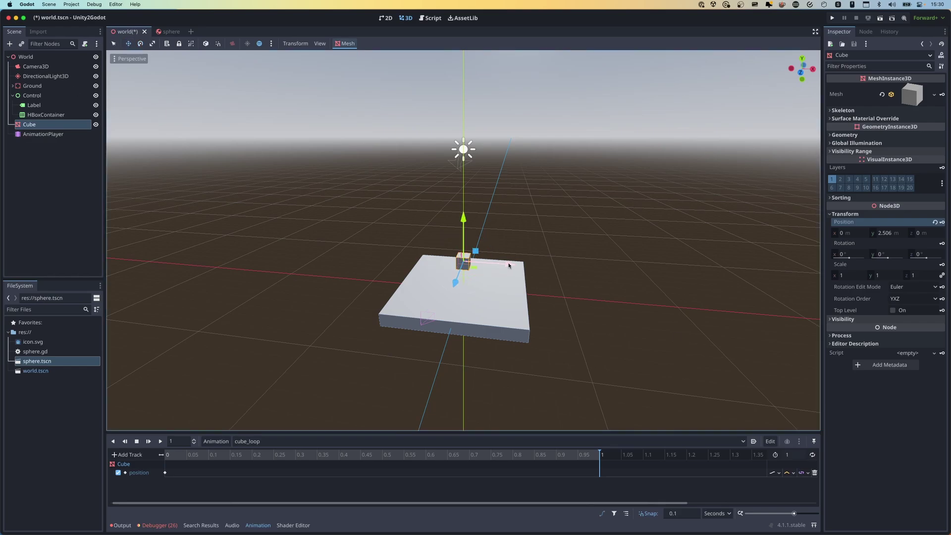
drag(508, 262, 564, 271)
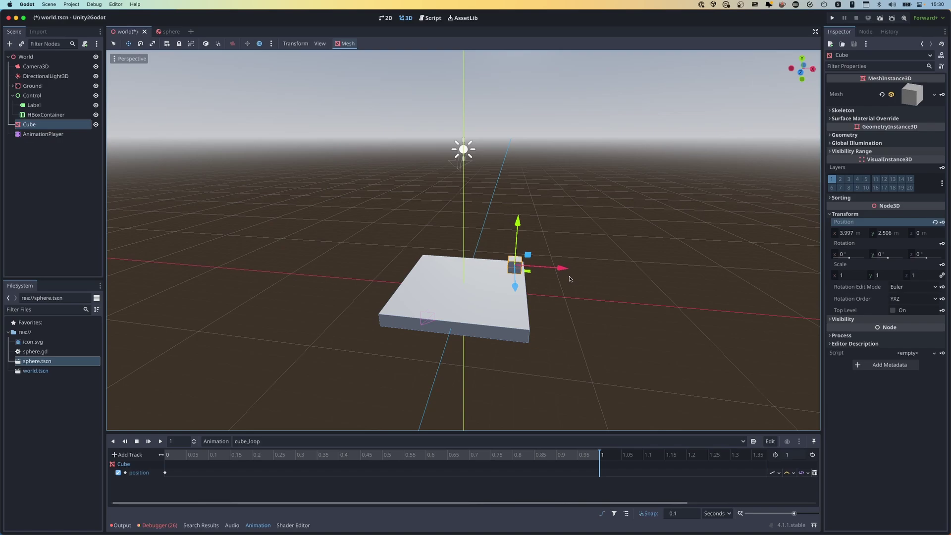
click(943, 223)
mouse_move(602, 477)
Step: Enable autoplay on load for cube_loop and set its looping to ping-pong
click(755, 443)
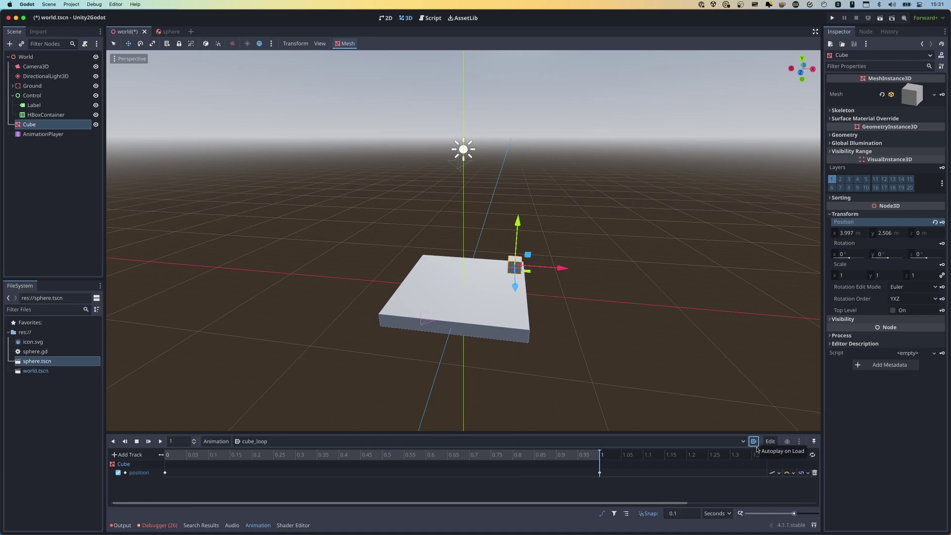
click(813, 456)
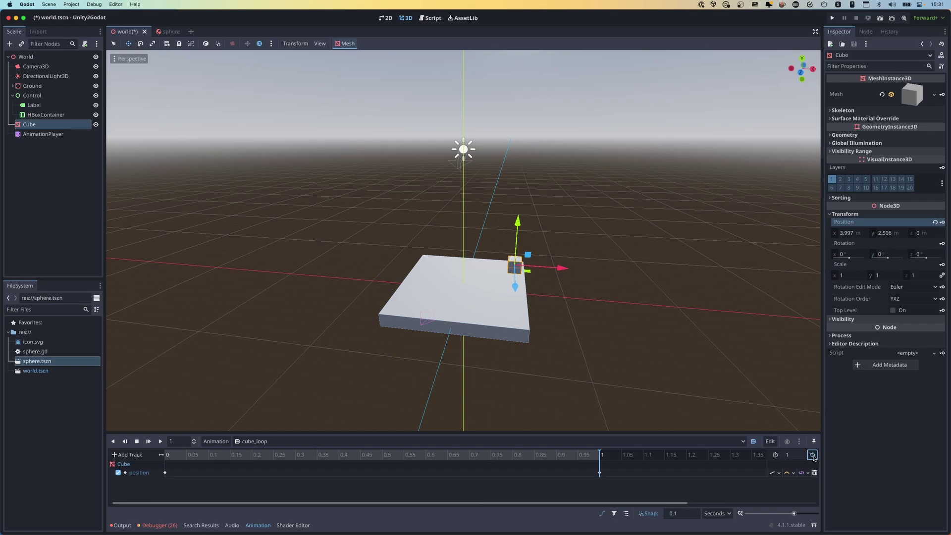
click(813, 455)
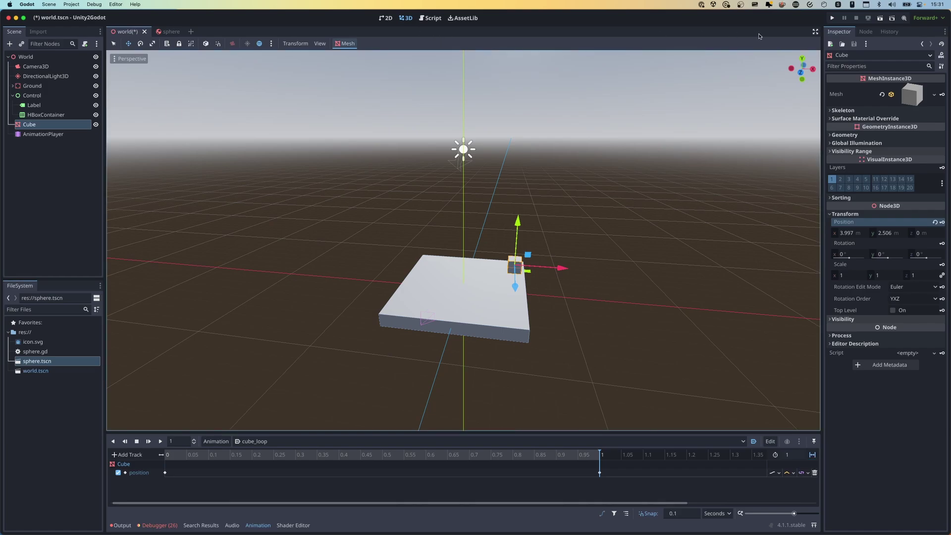
Step: Test the cube animation in the running project, close the game and return to the AnimationPlayer node
click(832, 19)
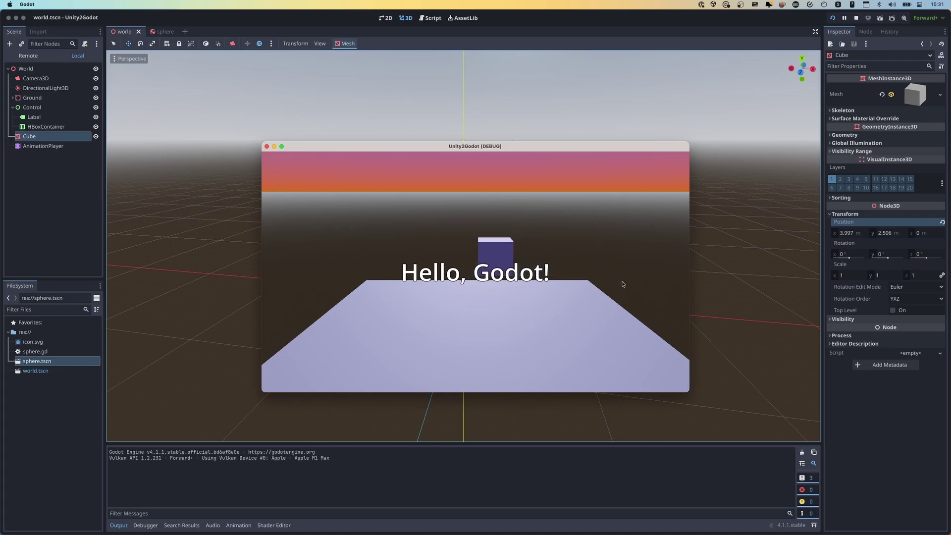
click(267, 147)
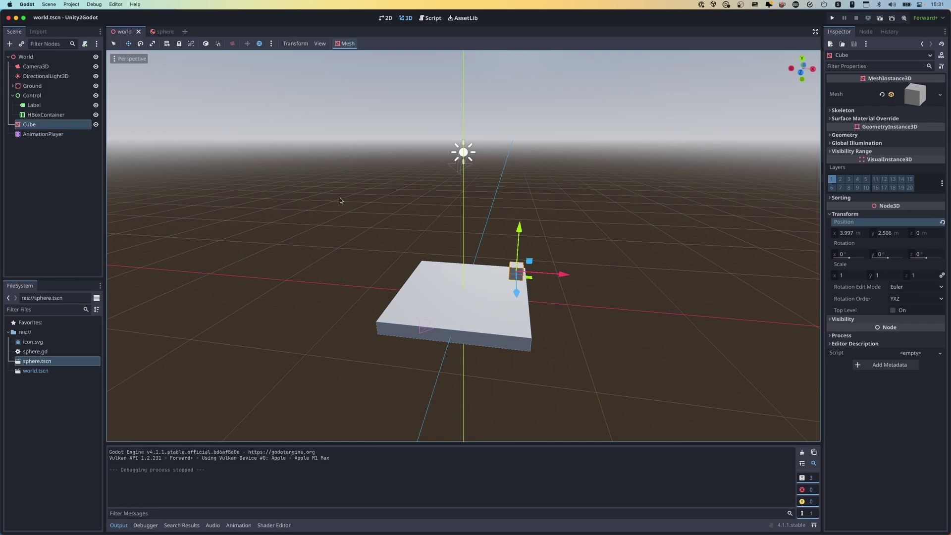
click(43, 135)
click(216, 440)
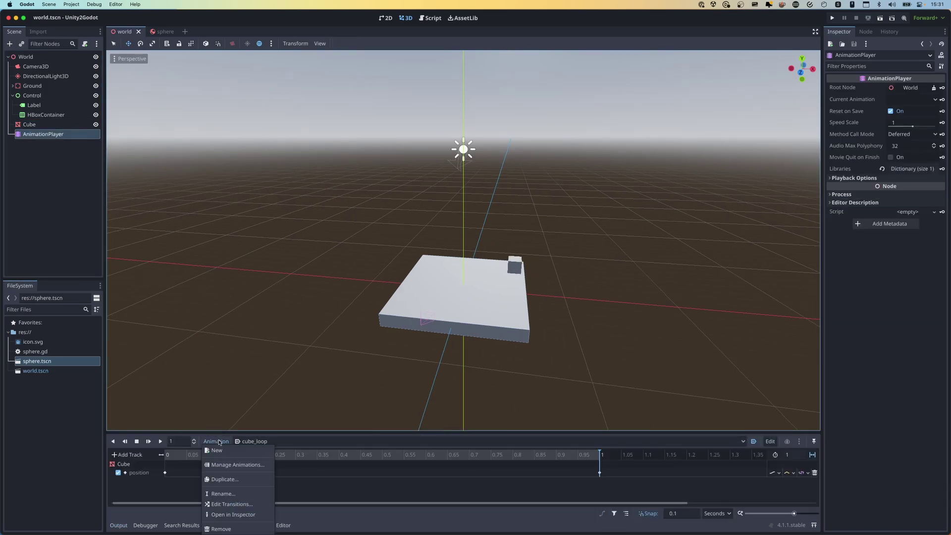
click(225, 454)
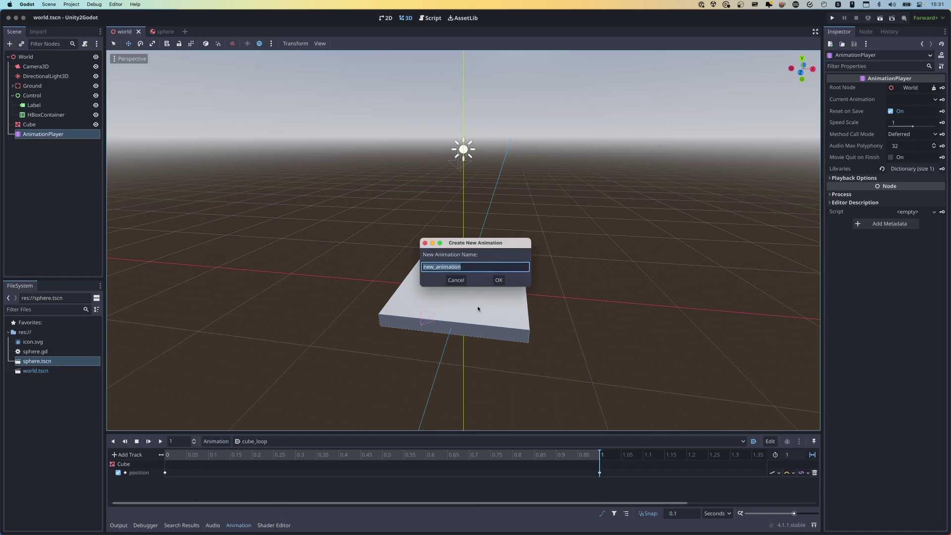
click(456, 281)
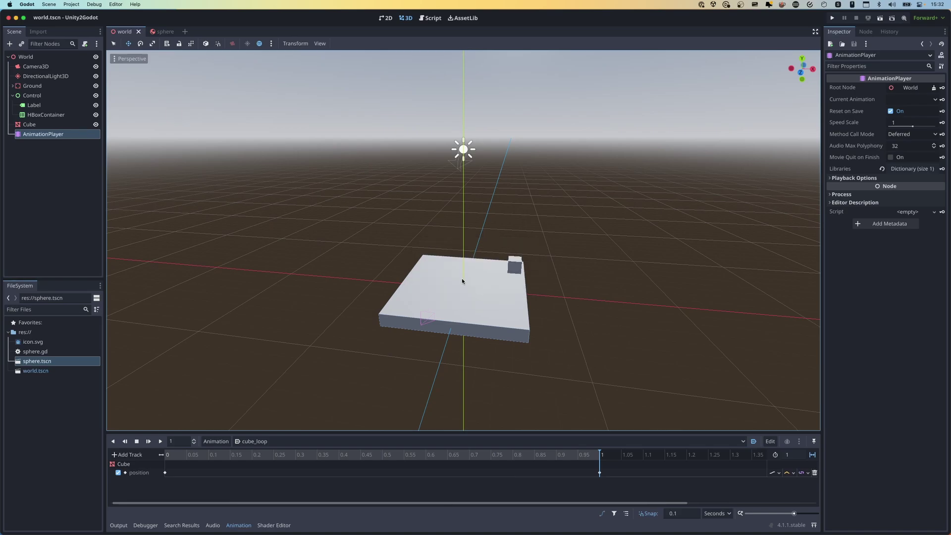
Step: Turn off autoplay on load for cube_loop and deselect the AnimationPlayer node
click(754, 442)
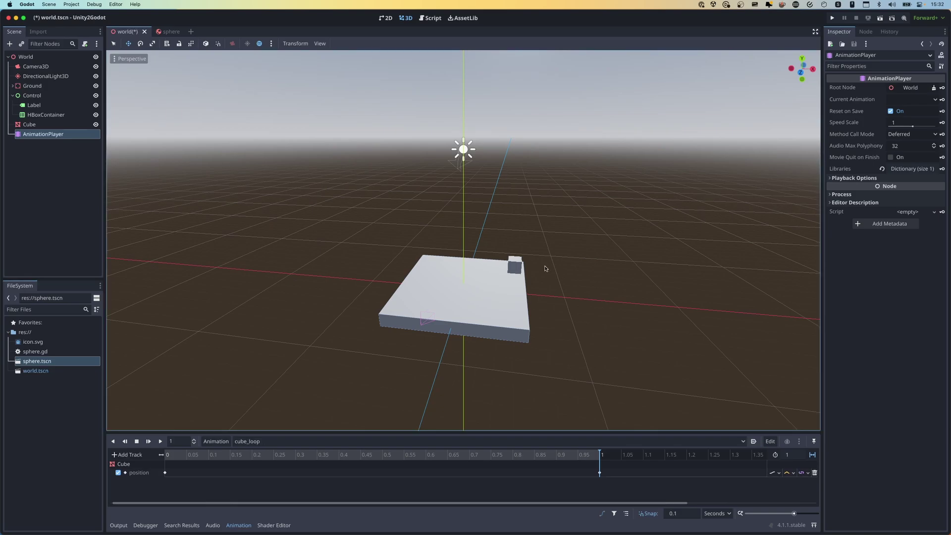
click(83, 184)
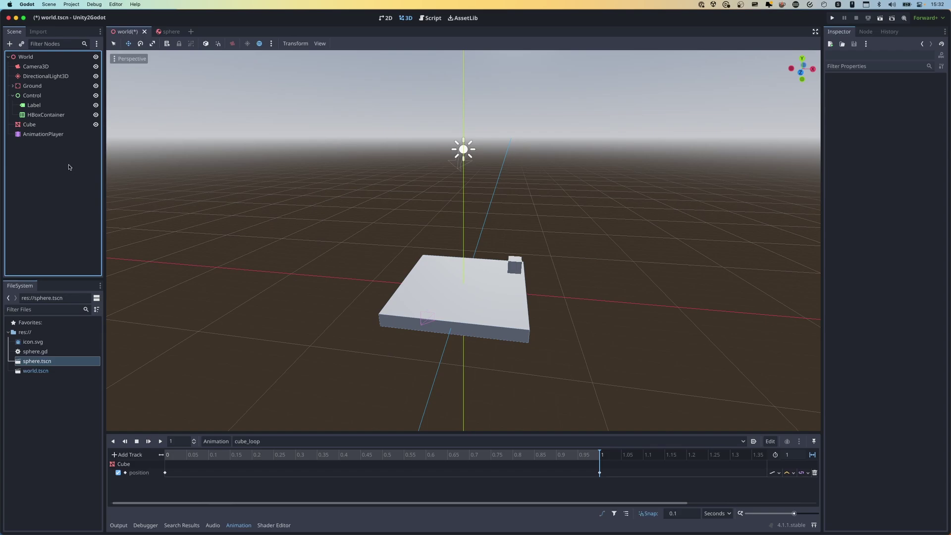
Step: Open the Project Settings dialog
click(72, 4)
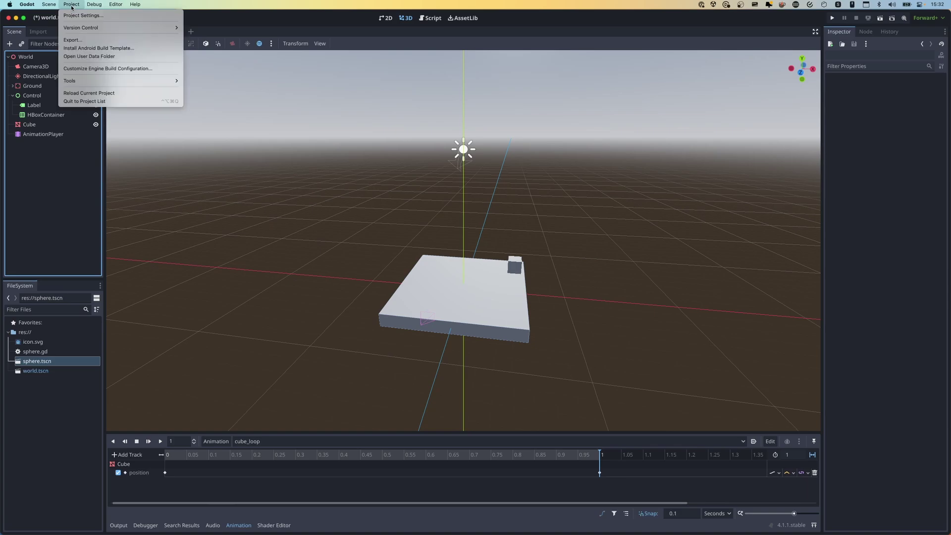
click(77, 16)
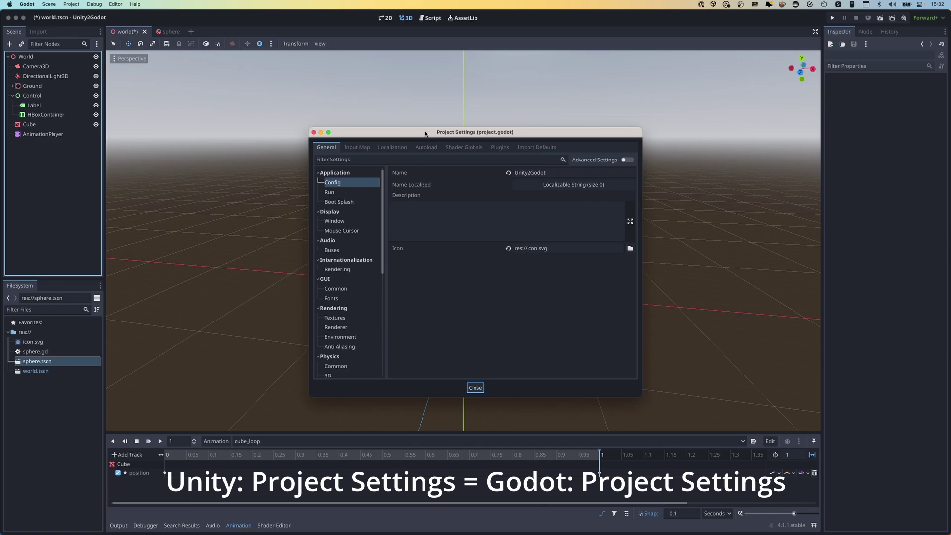
Step: Set the display window's viewport width to 1920 and viewport height to 1080
click(334, 221)
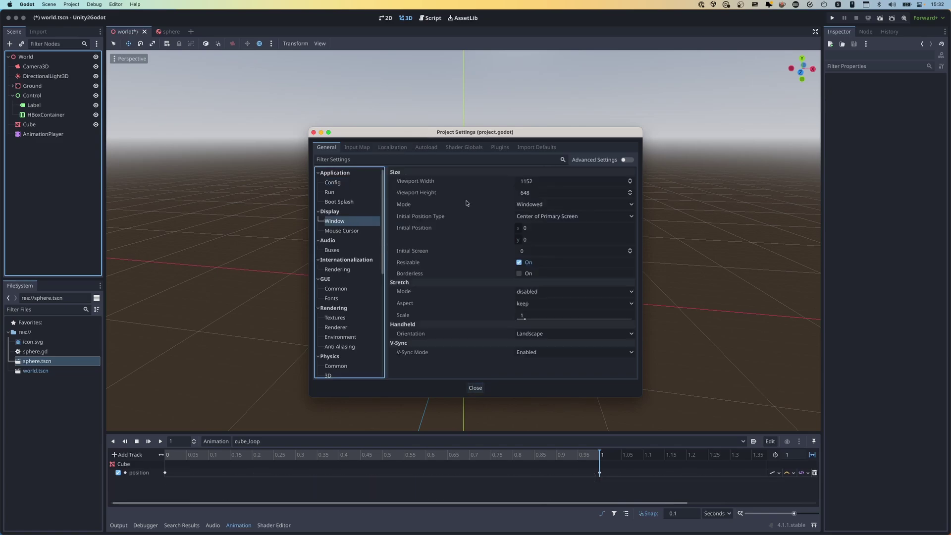
click(574, 180)
text(1920)
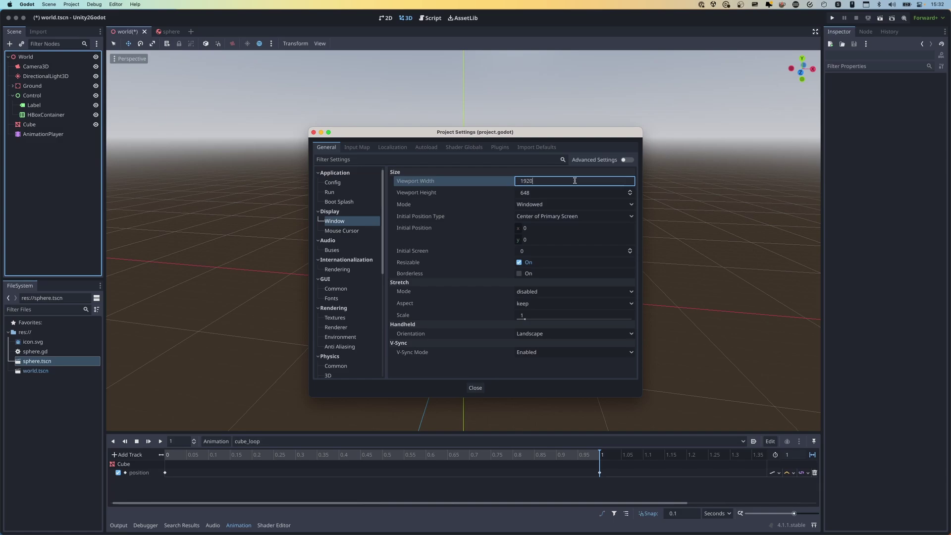
key(Tab)
text(1080)
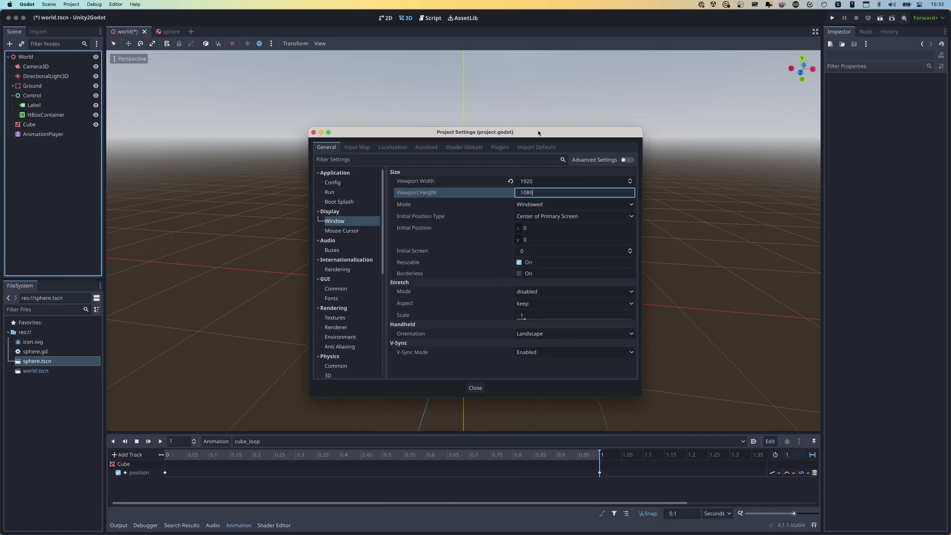
drag(538, 133, 506, 116)
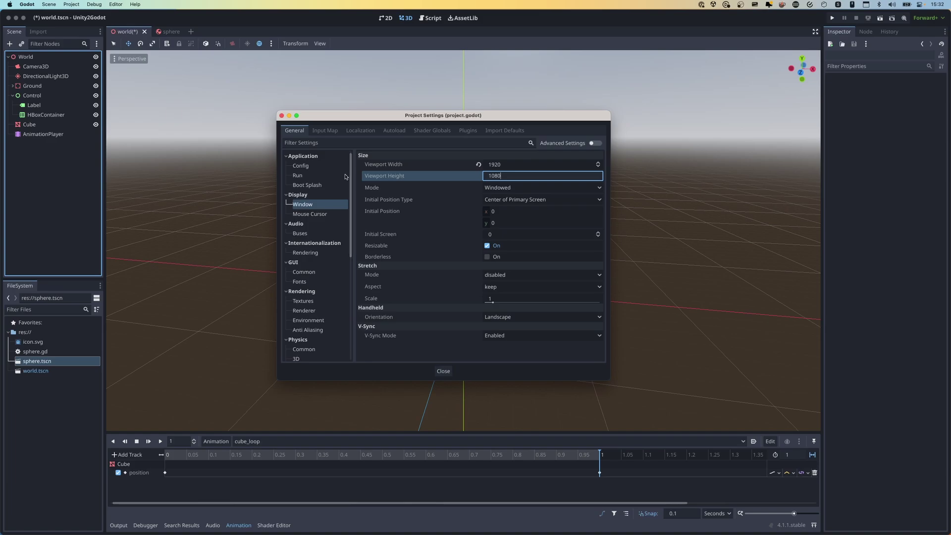
scroll(349, 241, down, 3)
scroll(349, 241, down, 5)
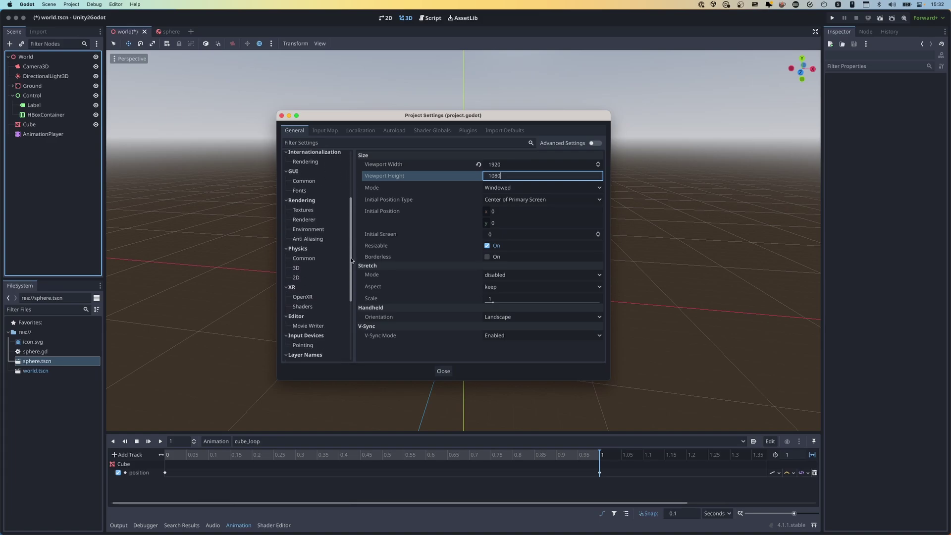
scroll(352, 211, up, 7)
scroll(351, 210, up, 1)
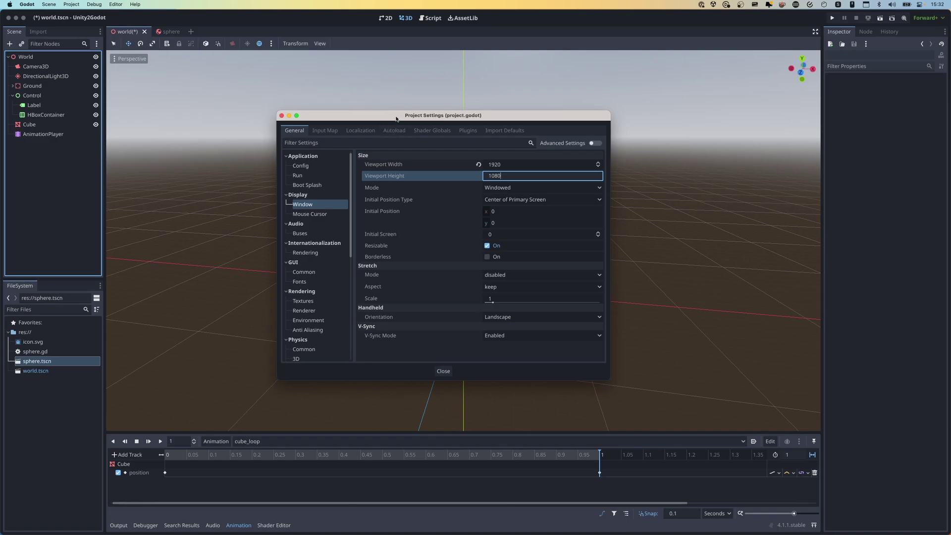
Step: Add an input action named activate to the Input Map and bind it to the physical Space key
click(332, 132)
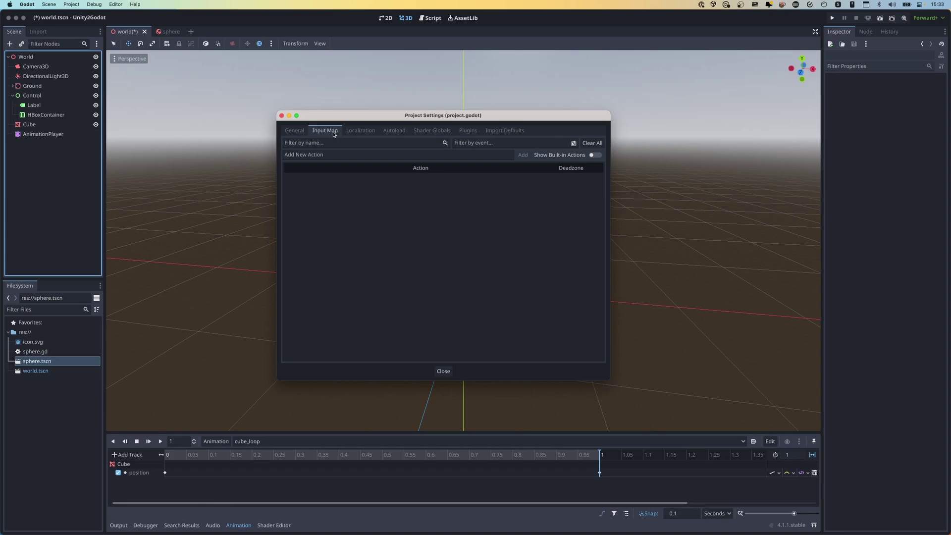
click(347, 153)
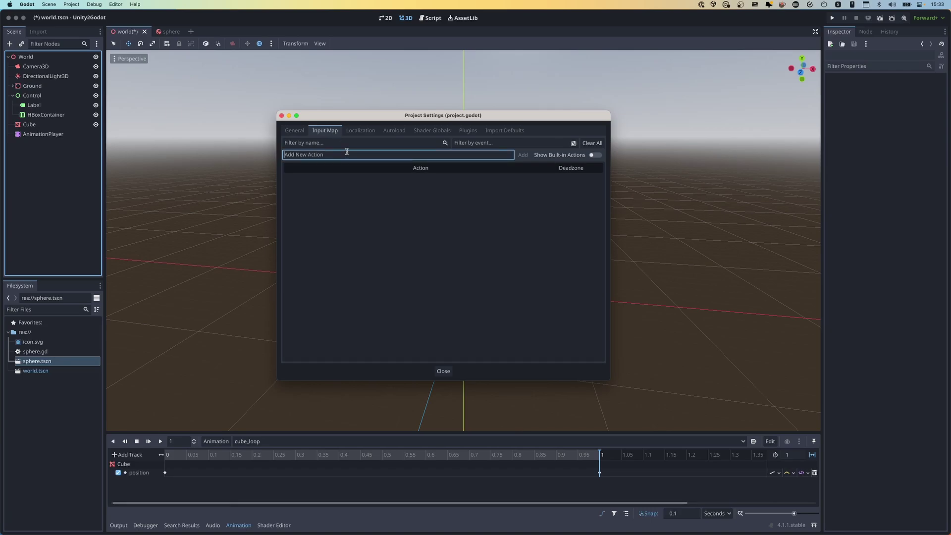
text(activate)
click(522, 154)
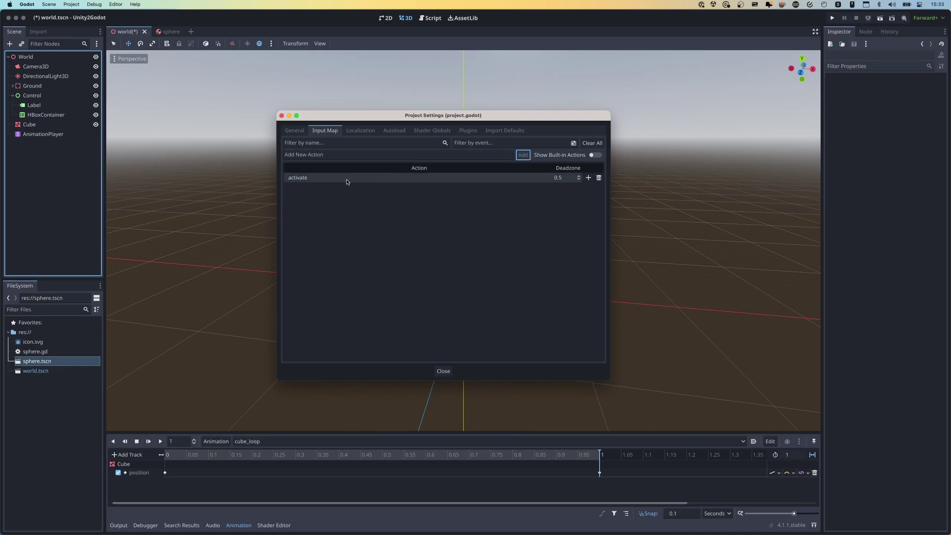
click(588, 178)
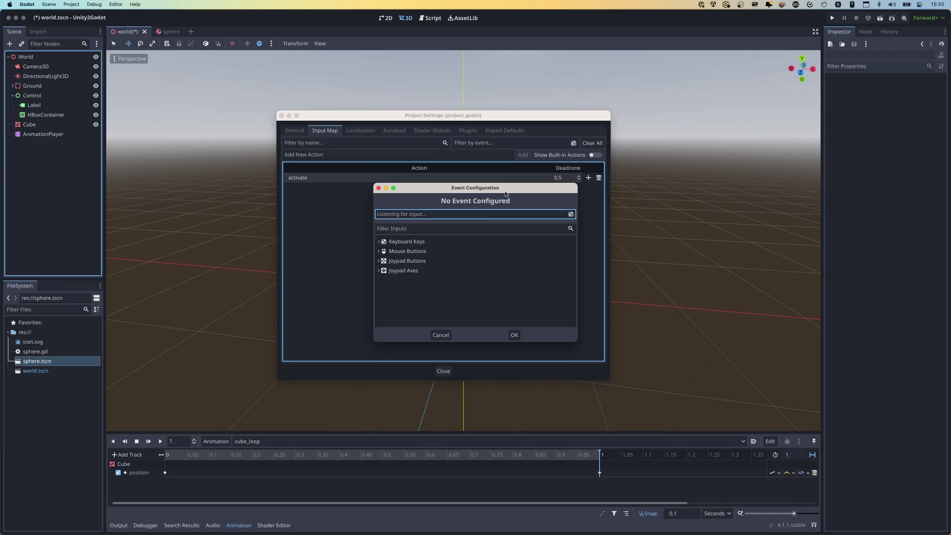
key(space)
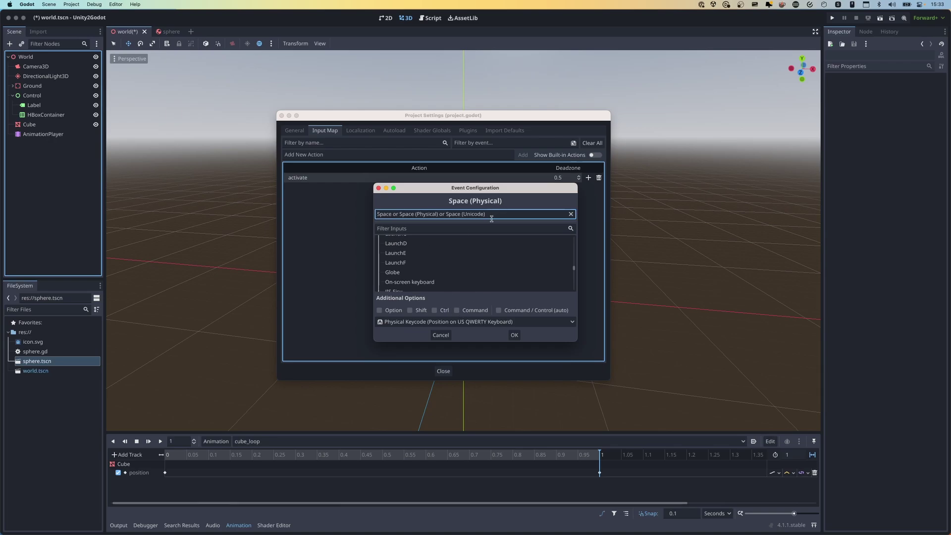
click(513, 335)
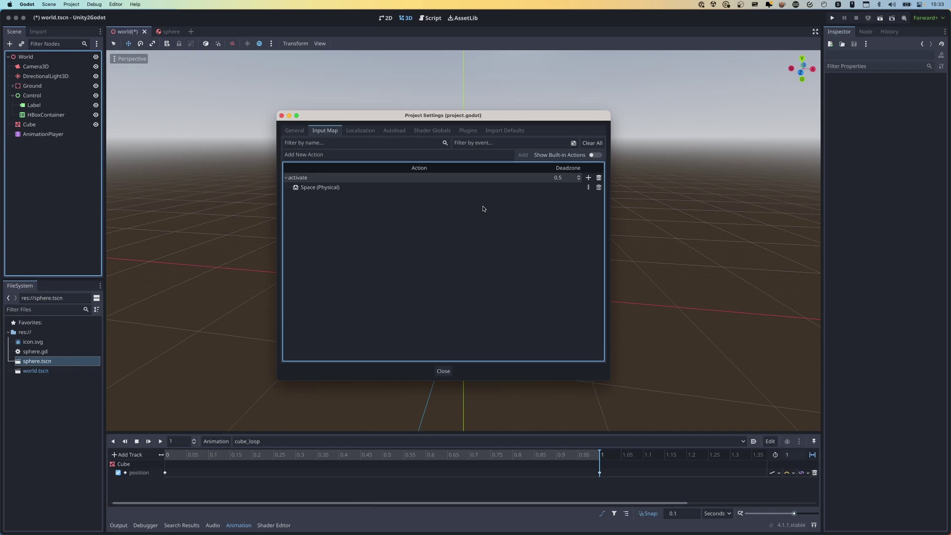
Step: Add two more input actions named walk_left and walk_right
click(440, 155)
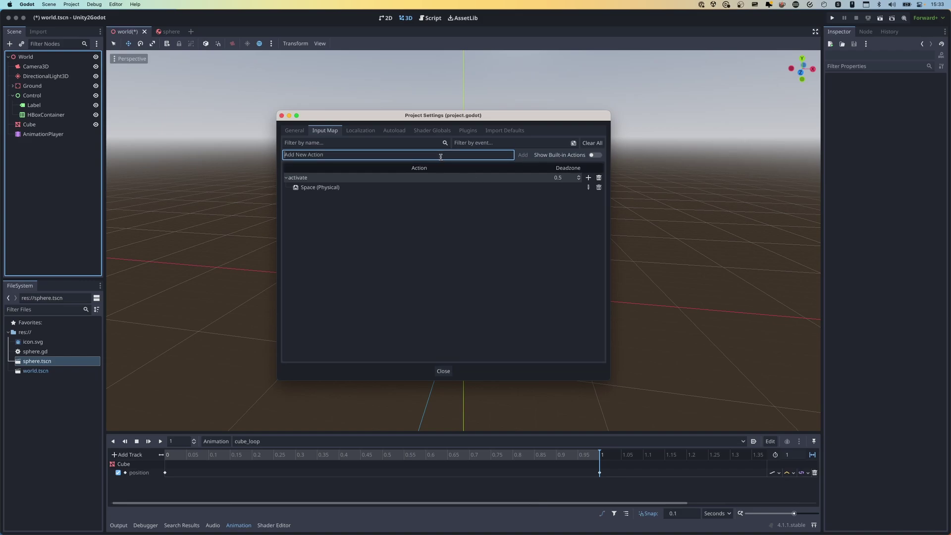
text(walk_left)
key(Return)
text(walk_right)
key(Return)
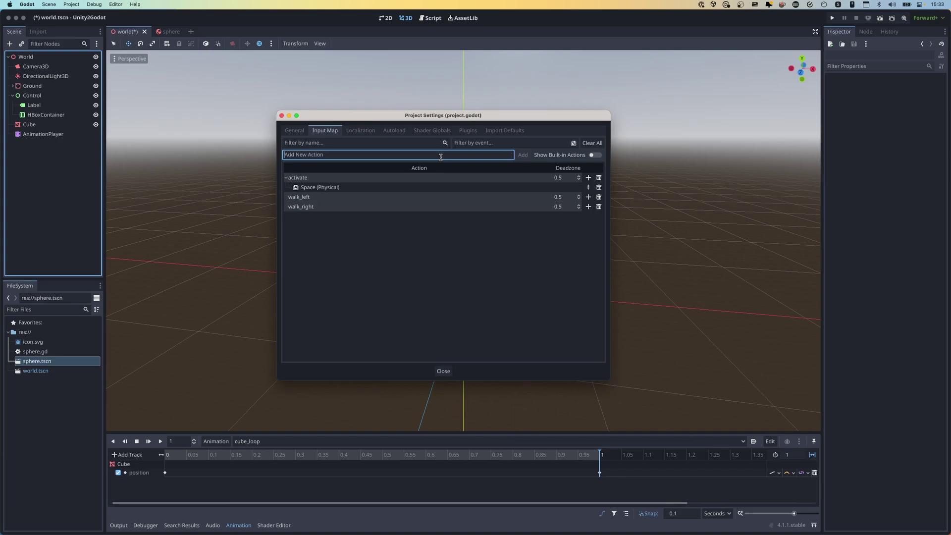
Step: Bind walk_left to Joypad Axis 0 - (Left Stick Left, Joystick 0 Left)
click(587, 197)
click(379, 271)
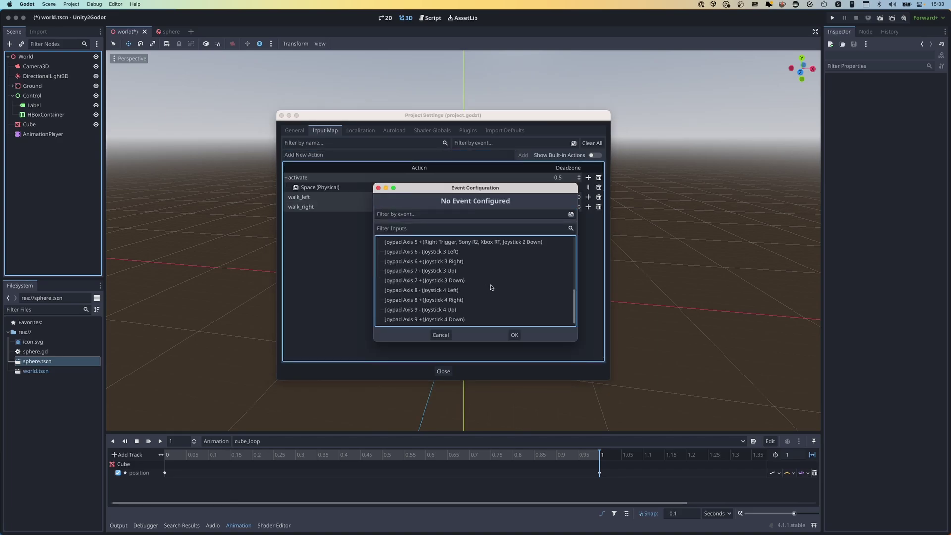
scroll(491, 289, down, 5)
scroll(491, 287, up, 3)
scroll(473, 267, up, 3)
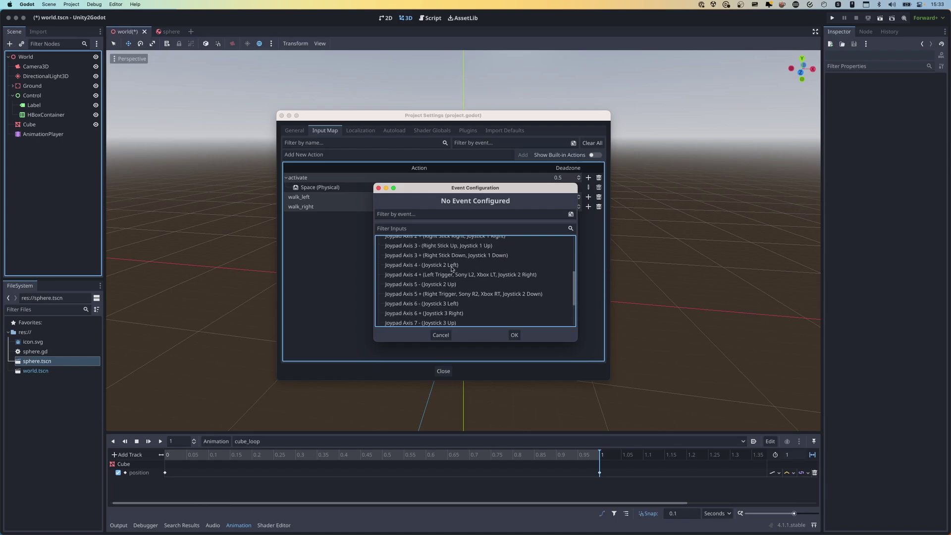
scroll(473, 263, up, 2)
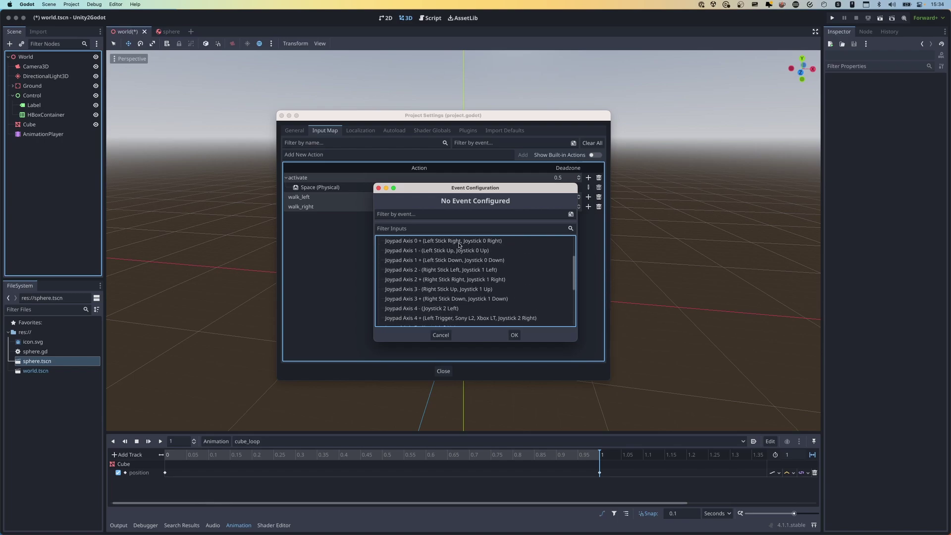
scroll(450, 253, up, 2)
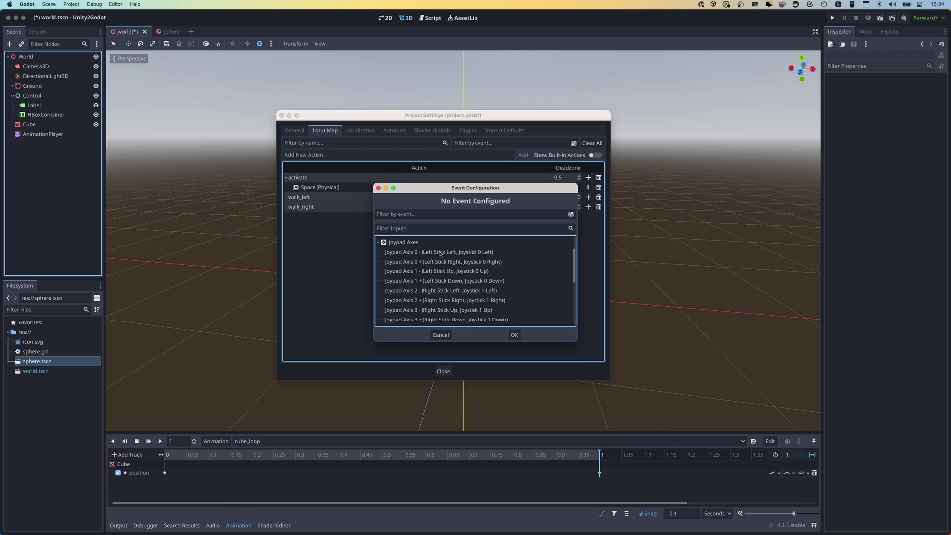
click(447, 253)
click(511, 337)
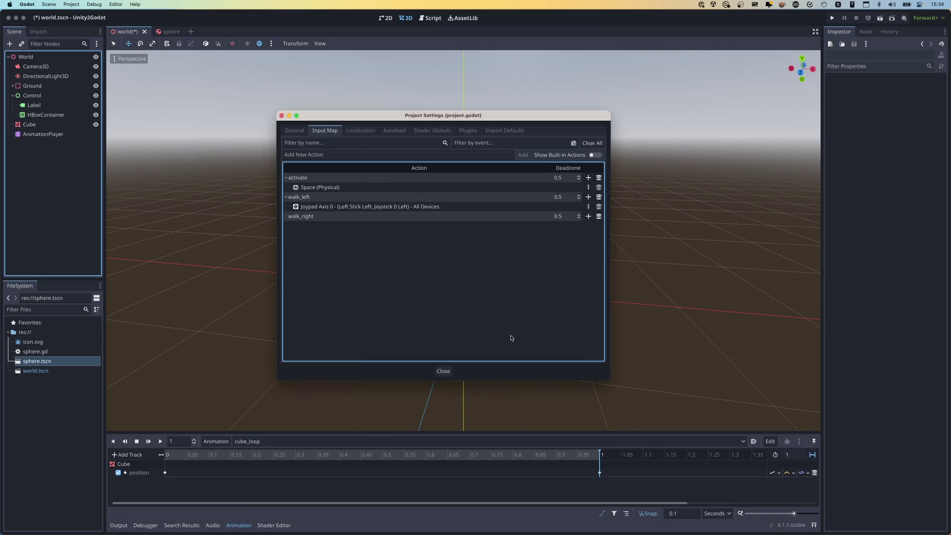
Step: Bind walk_right to Joypad Axis 0 + (Left Stick Right, Joystick 0 Right) for all devices
click(589, 217)
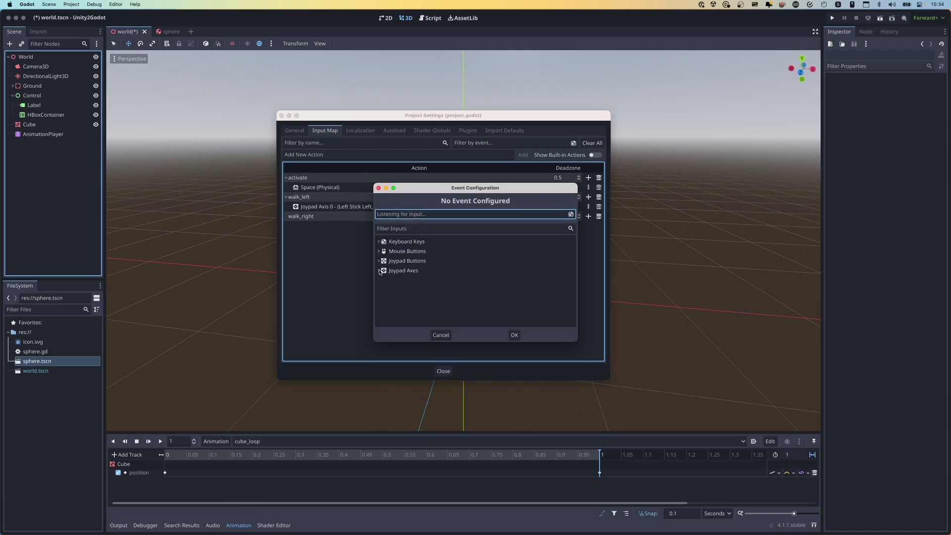
click(450, 262)
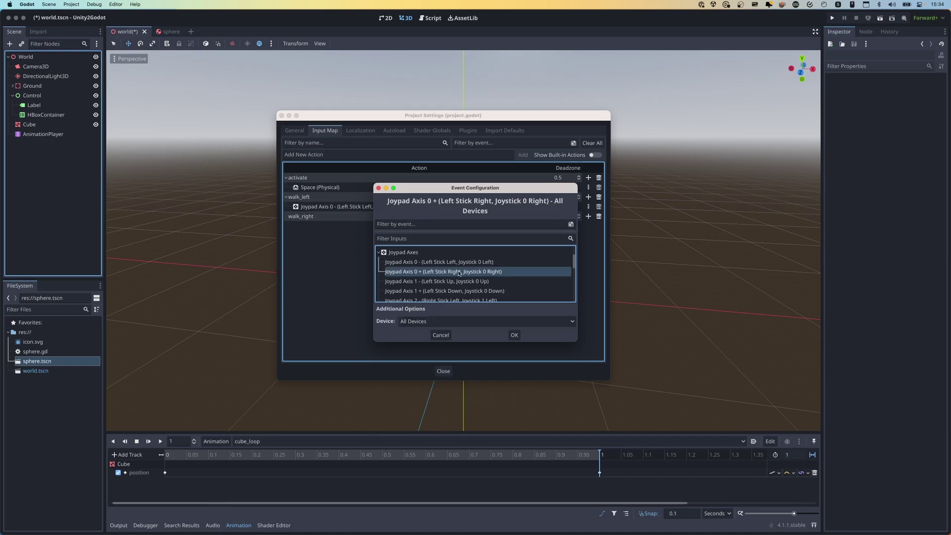
click(511, 330)
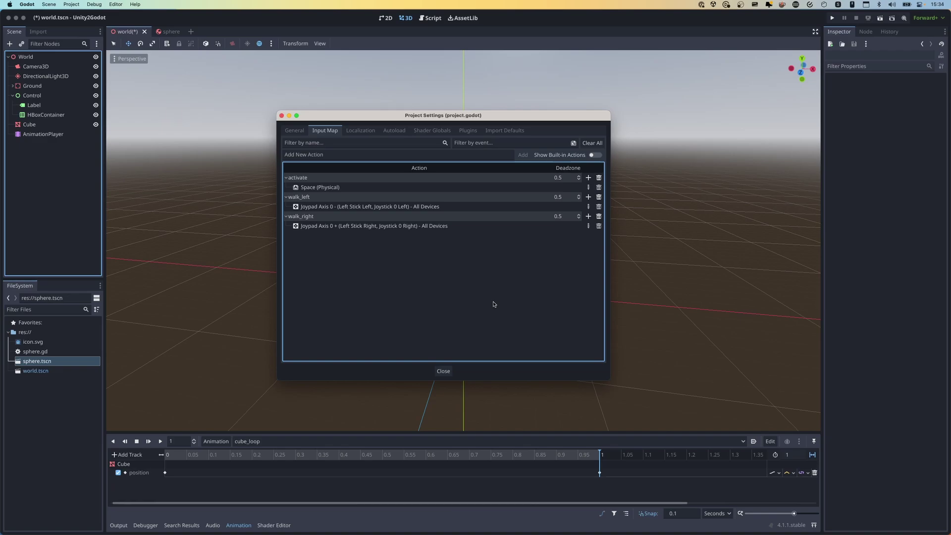
Step: Review the events bound to the activate, walk_left and walk_right actions
click(433, 208)
click(436, 226)
click(440, 210)
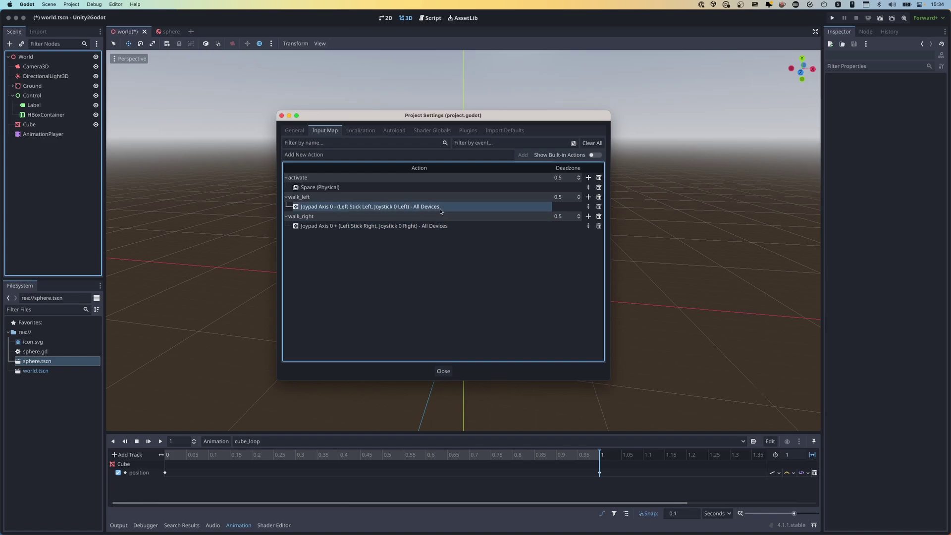
click(365, 226)
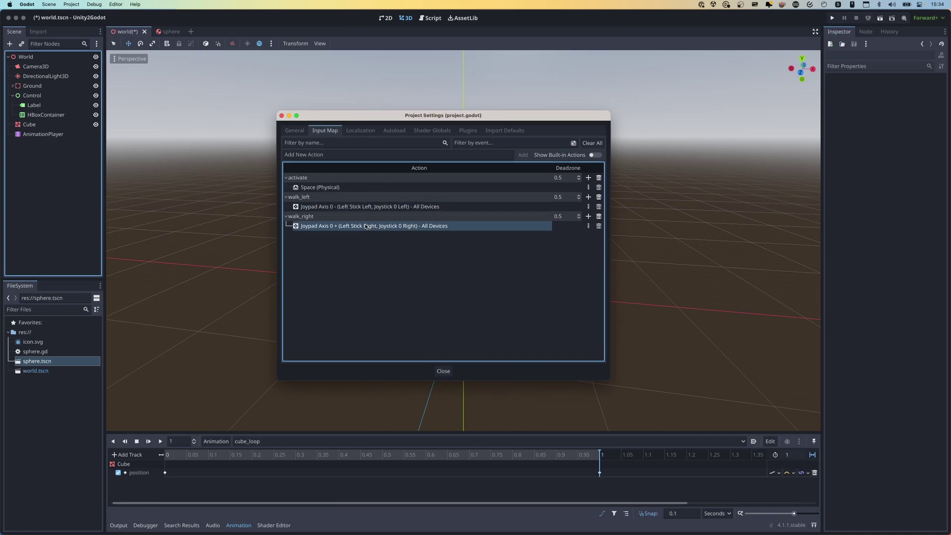
click(371, 209)
click(354, 189)
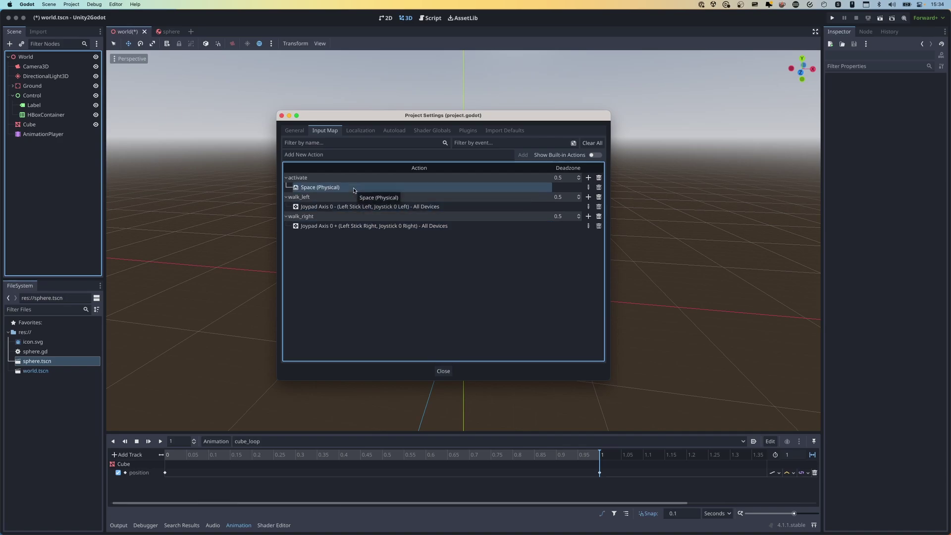
drag(306, 180, 332, 182)
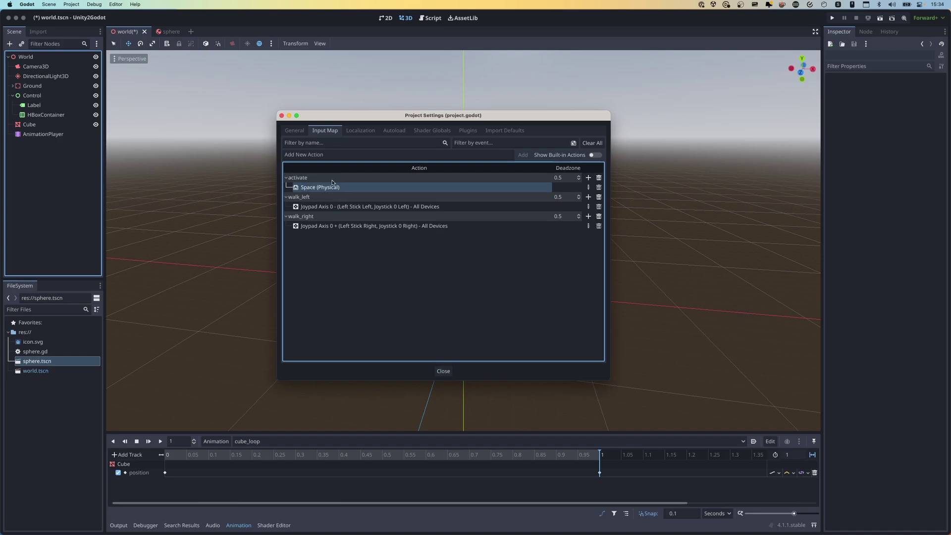
Step: Close the Project Settings and attach a new default-template GDScript, world.gd, to the World node
click(440, 371)
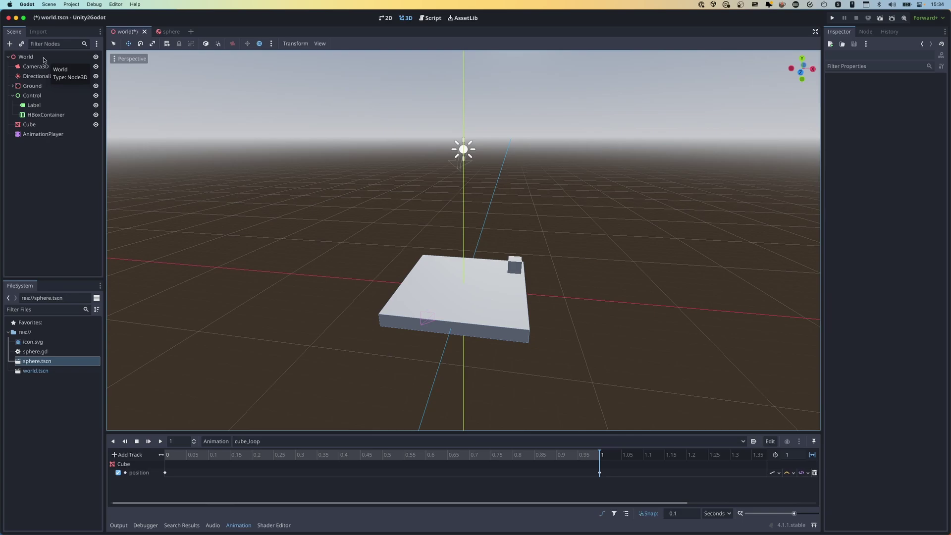
right_click(44, 60)
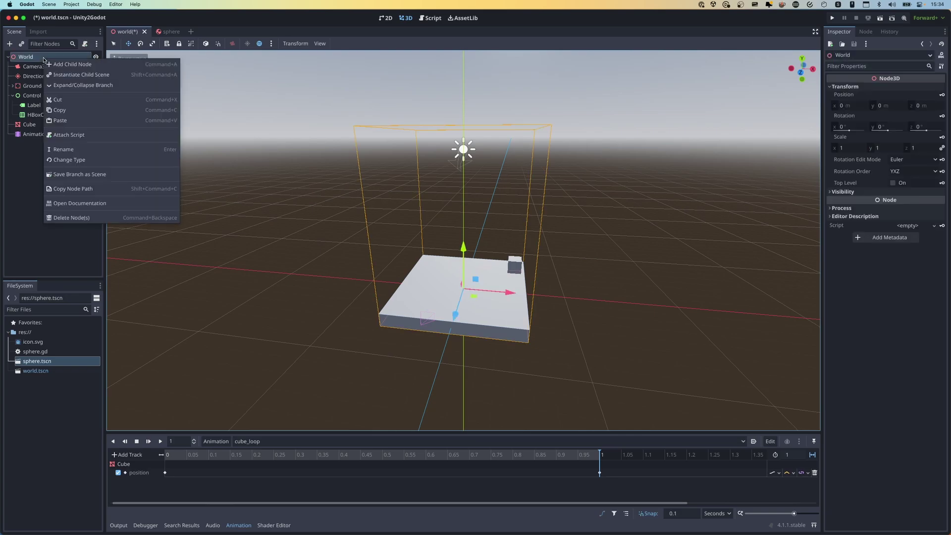
click(103, 135)
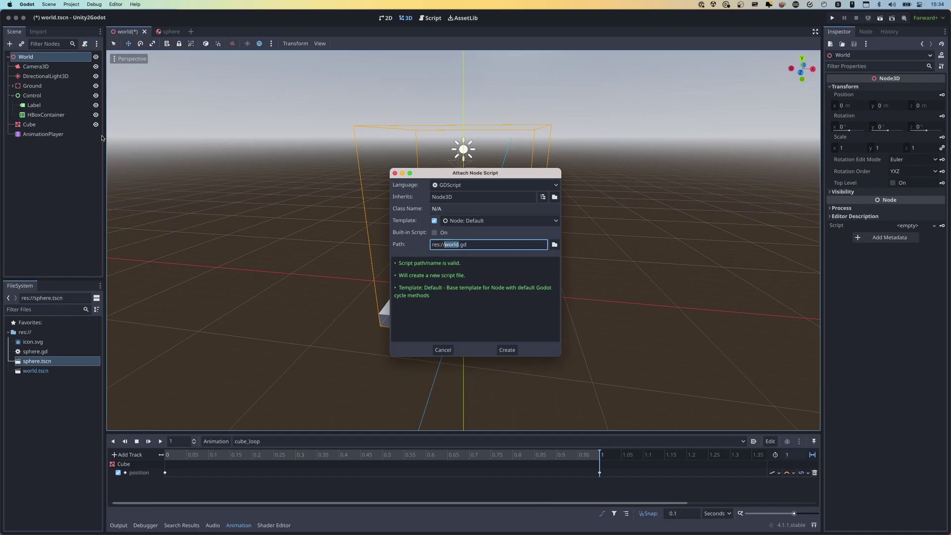
click(507, 350)
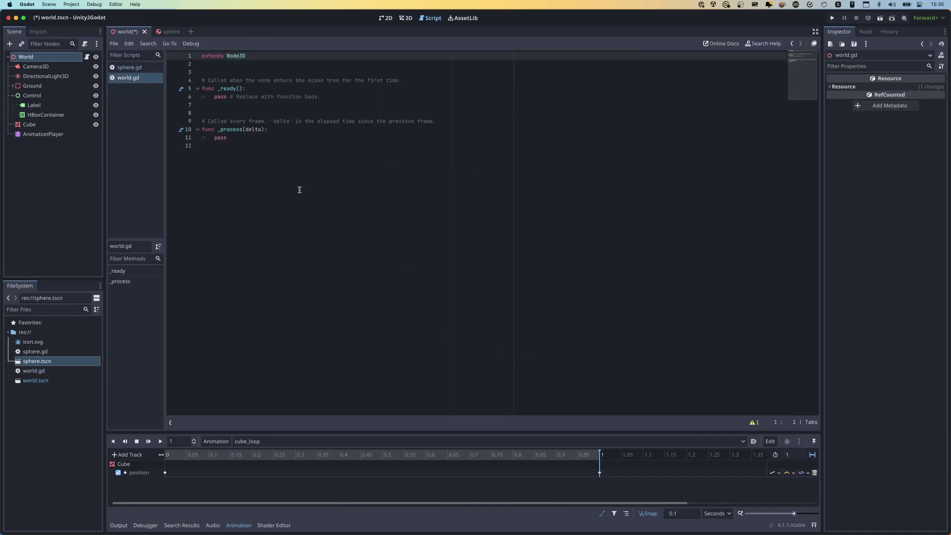
Step: Replace the pass statement in _process with an if condition calling Input.is_action_just_pressed()
drag(203, 130, 253, 136)
click(252, 135)
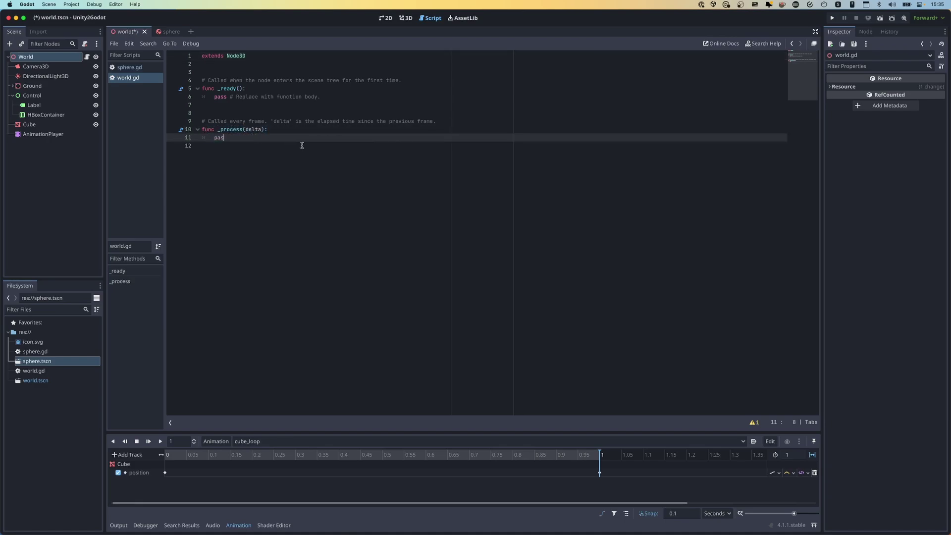
key(shift+Home)
key(BackSpace)
text(if Input)
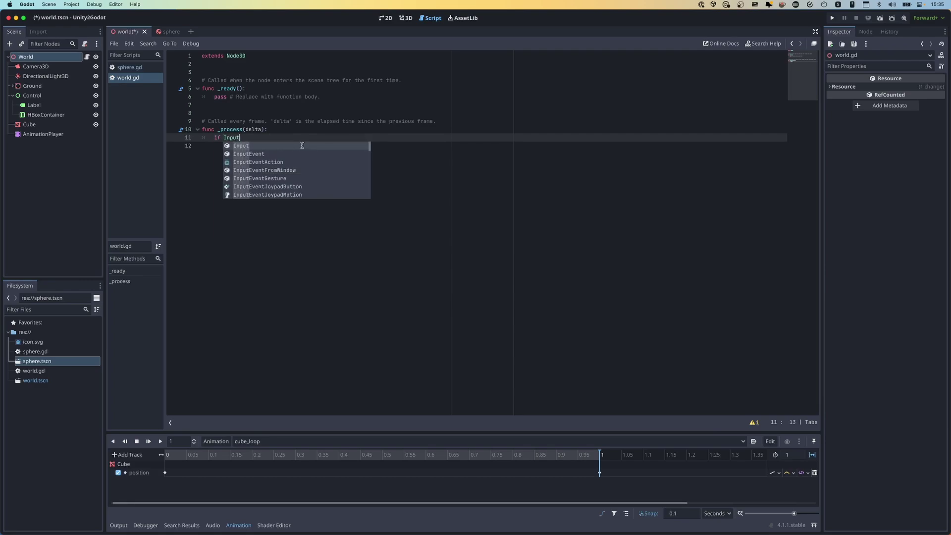
text(.is_action)
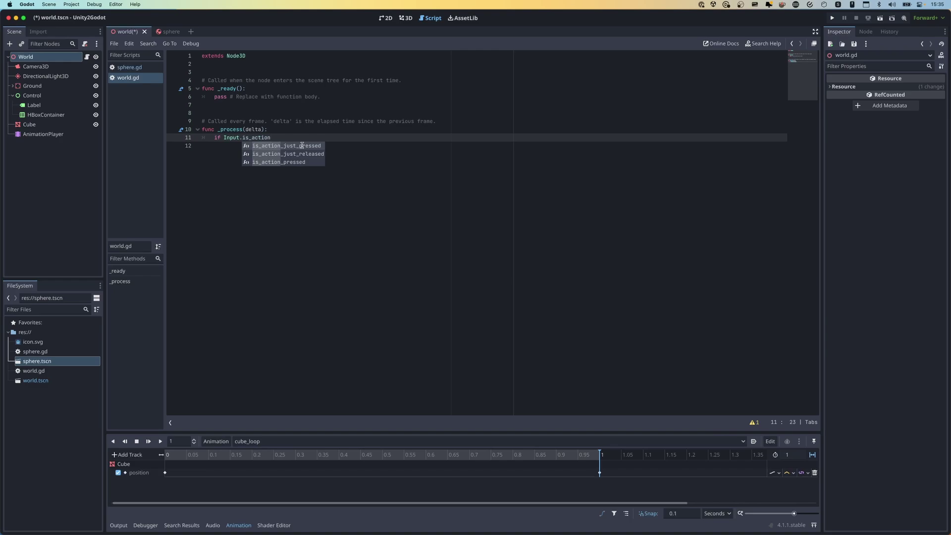
key(Return)
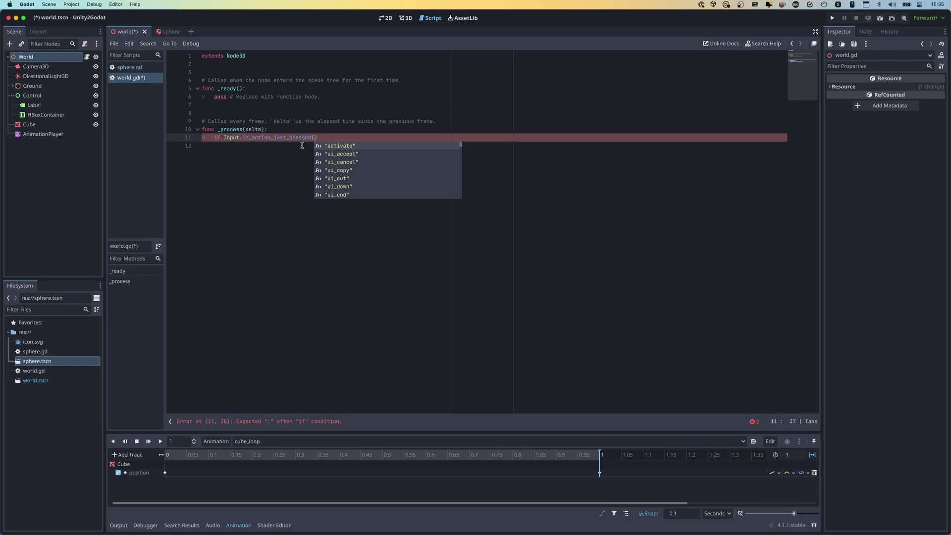
Step: Look through the input action names suggested as the argument of is_action_just_pressed()
key(Down)
key(Down)
key(Down)
key(Up)
key(Up)
key(Up)
key(Down)
key(Down)
key(Down)
key(Down)
key(Down)
key(Down)
key(Down)
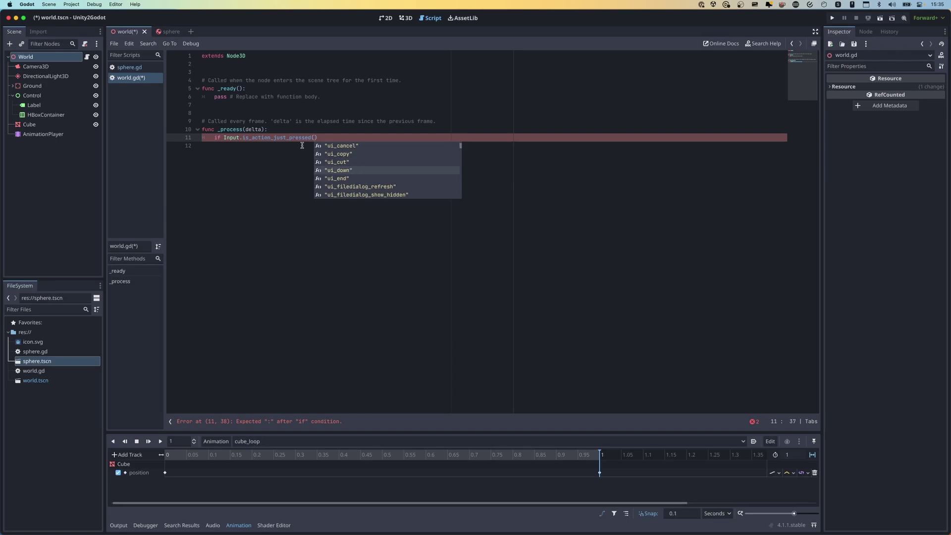
key(Up)
key(Up)
key(Up)
key(Up)
key(Up)
key(Up)
key(Up)
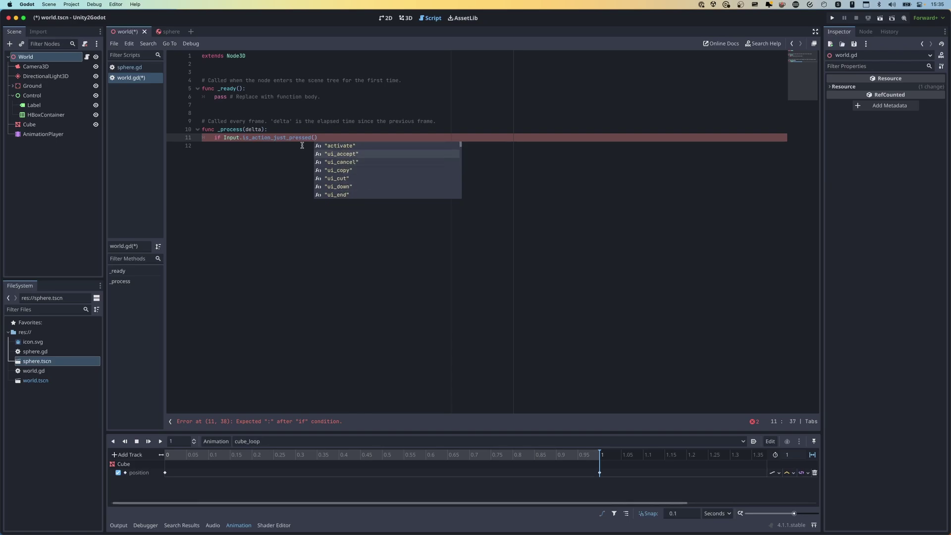
Step: Complete the if condition with the "activate" action and a colon, and give it a pass body
key(Return)
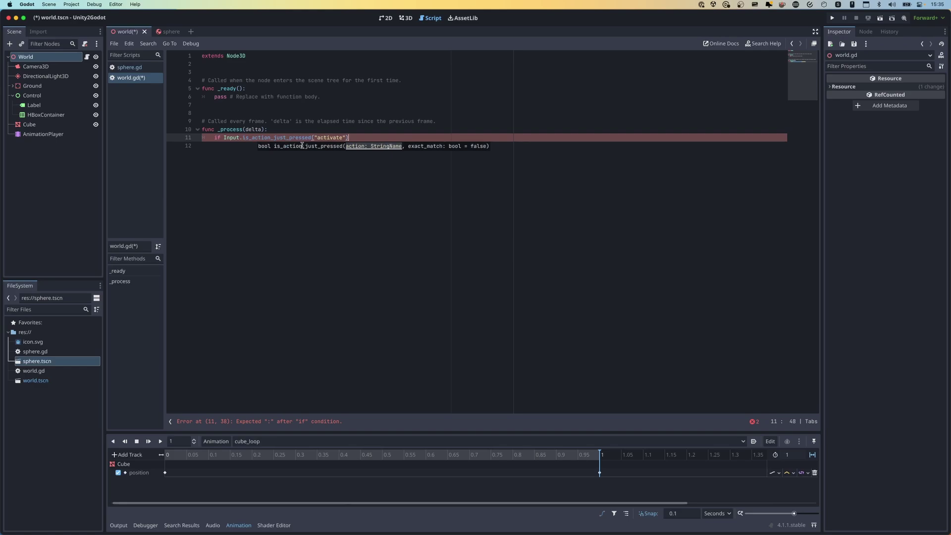
text(:)
click(392, 129)
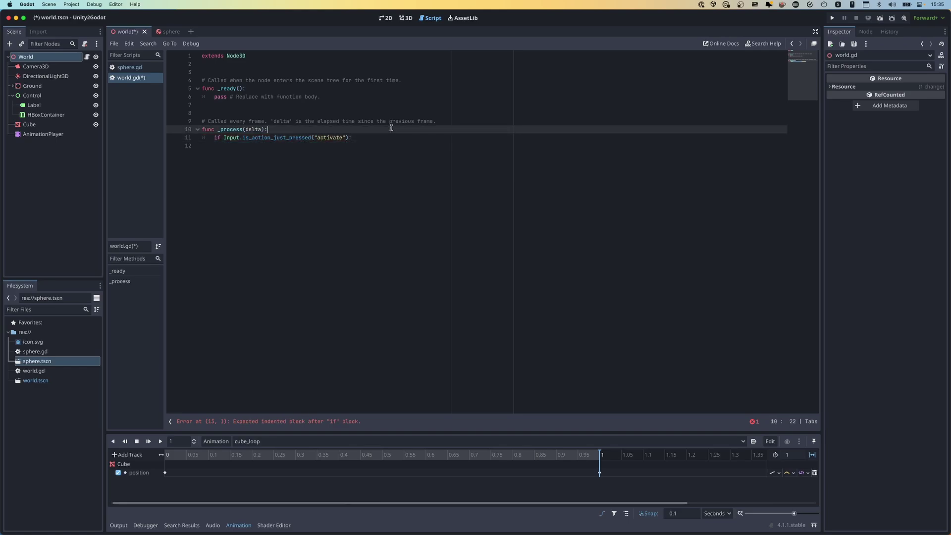
click(394, 134)
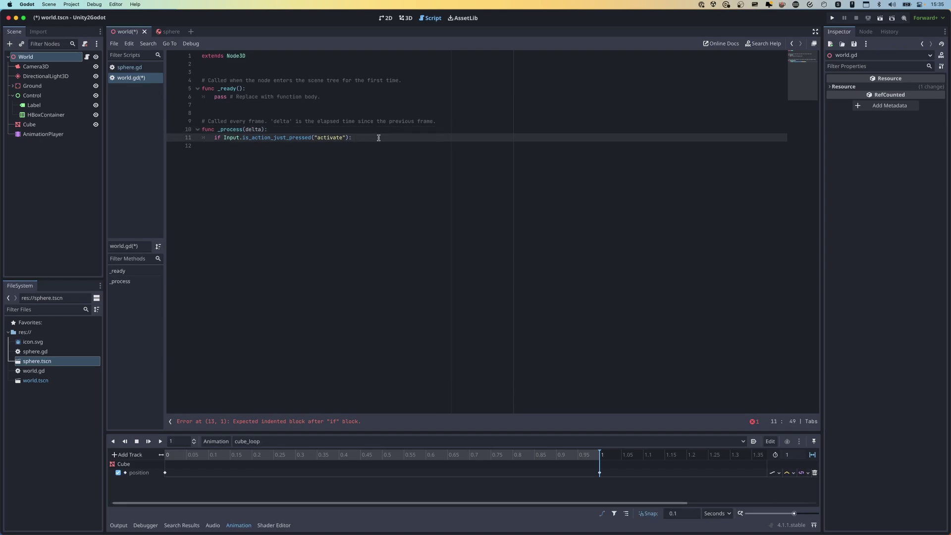
key(Return)
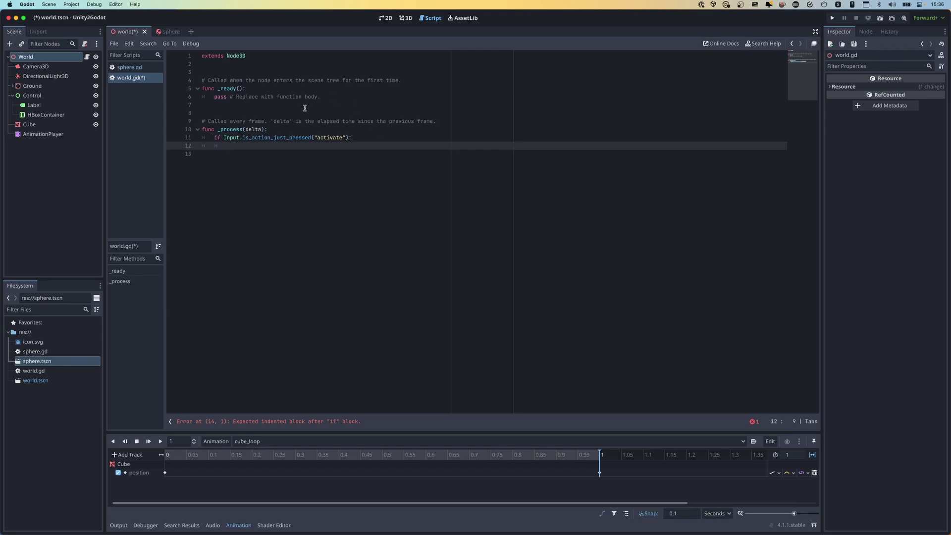
text(pass)
click(335, 128)
click(287, 72)
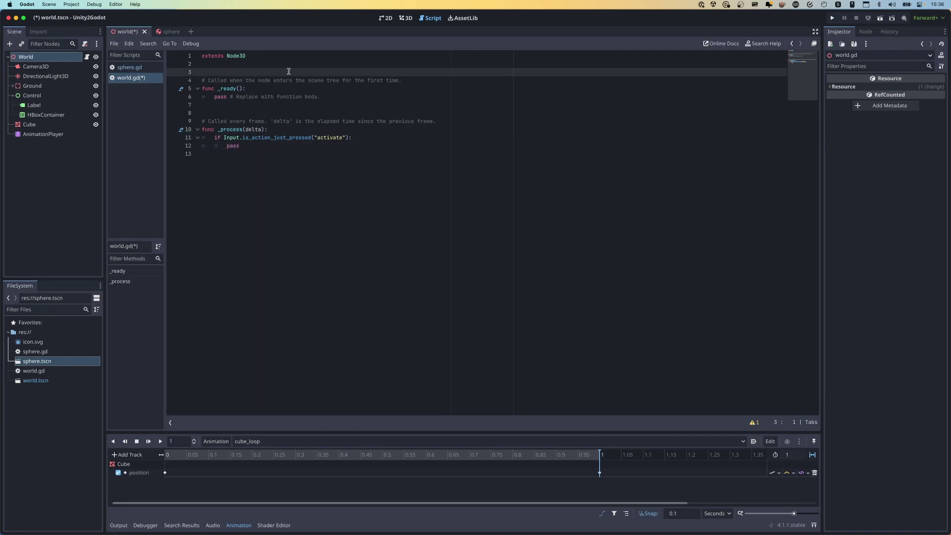
key(Return)
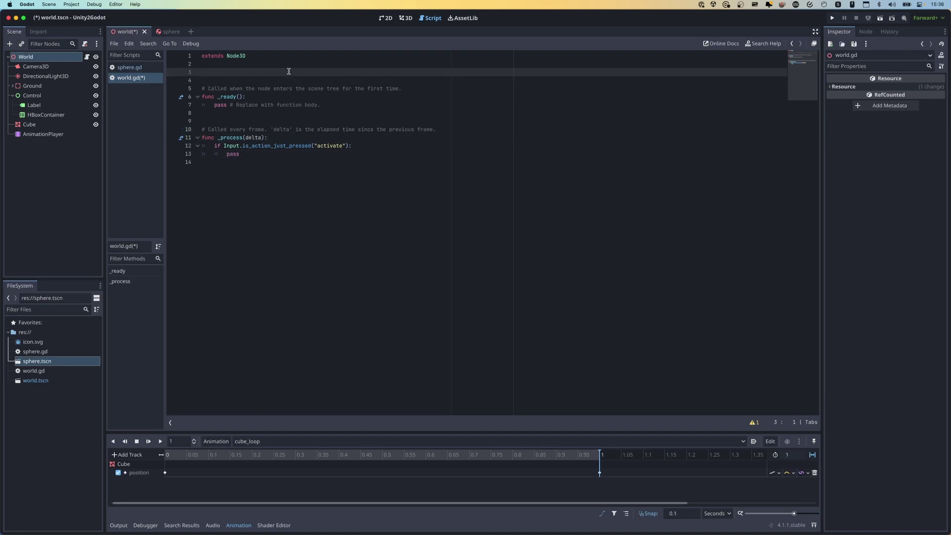
text(@export)
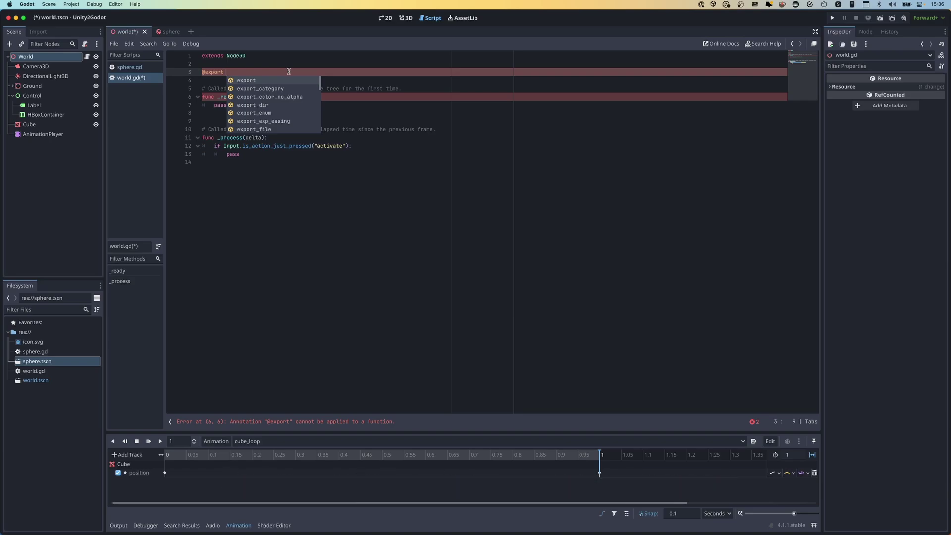
text(var)
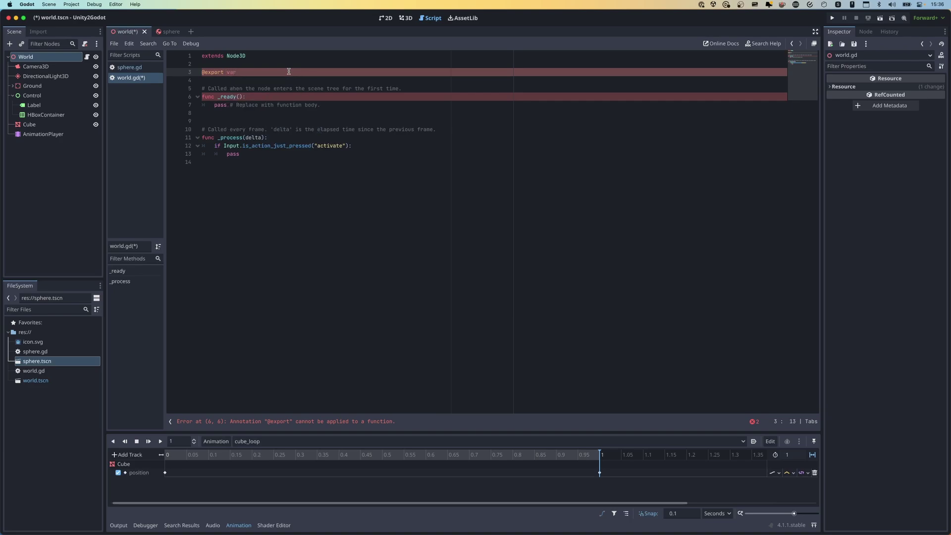
text( animation_player_path :)
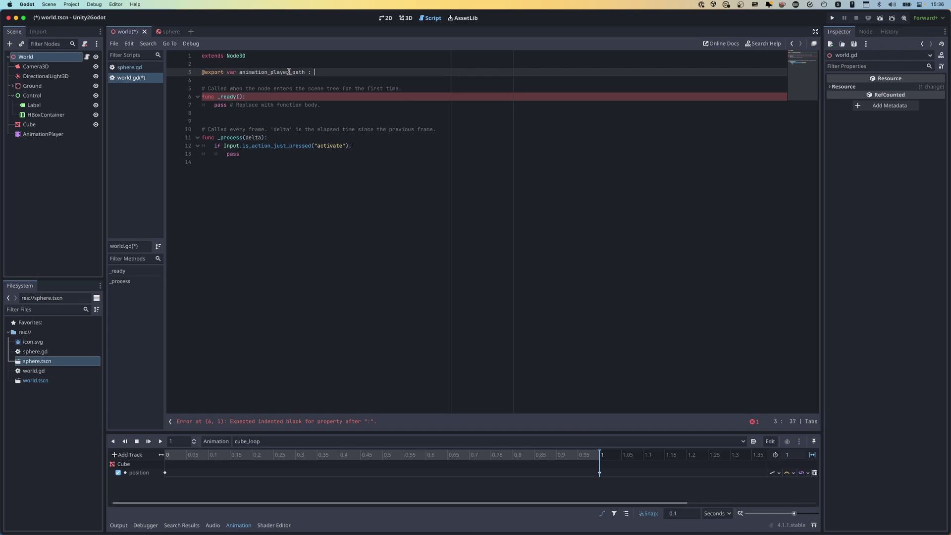
text(NodePath)
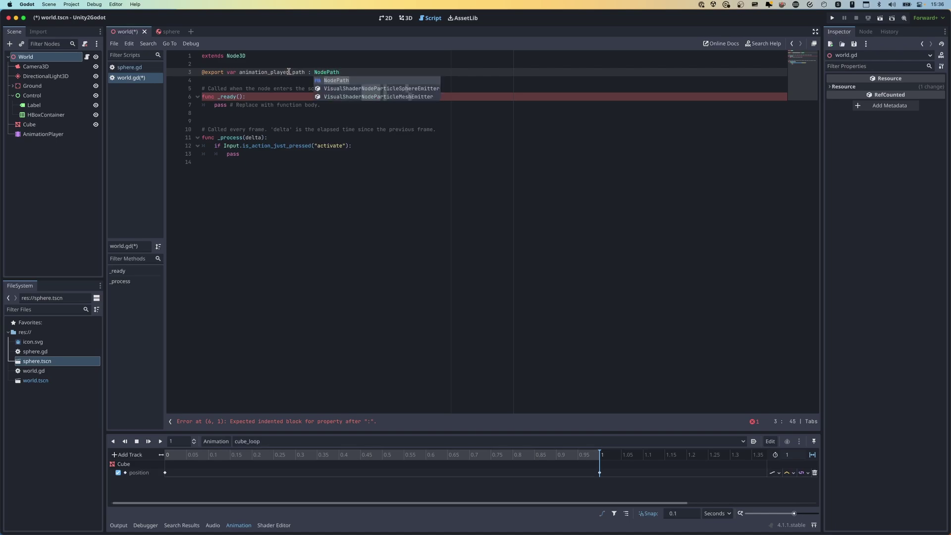
click(432, 75)
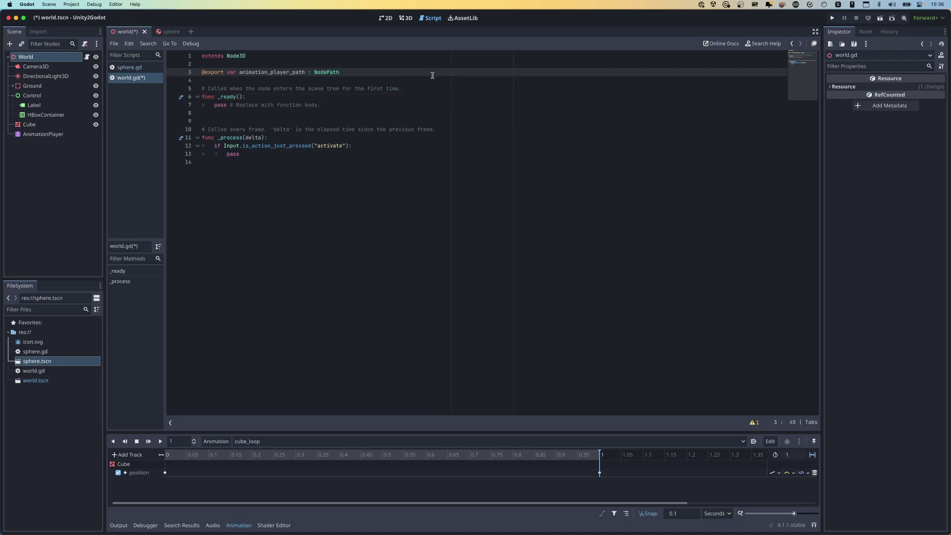
key(super+s)
Step: Assign the AnimationPlayer node to the World node's Animation Player Path property
click(25, 57)
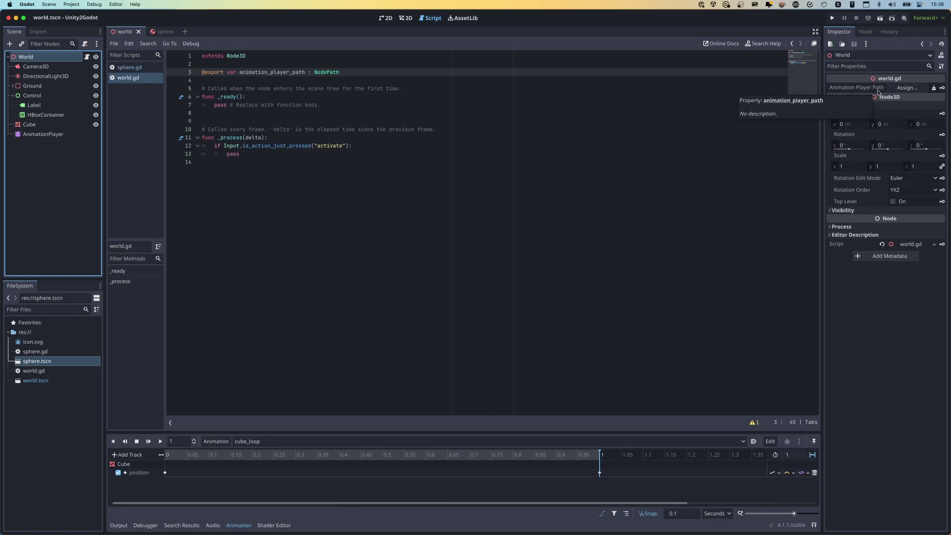
click(909, 89)
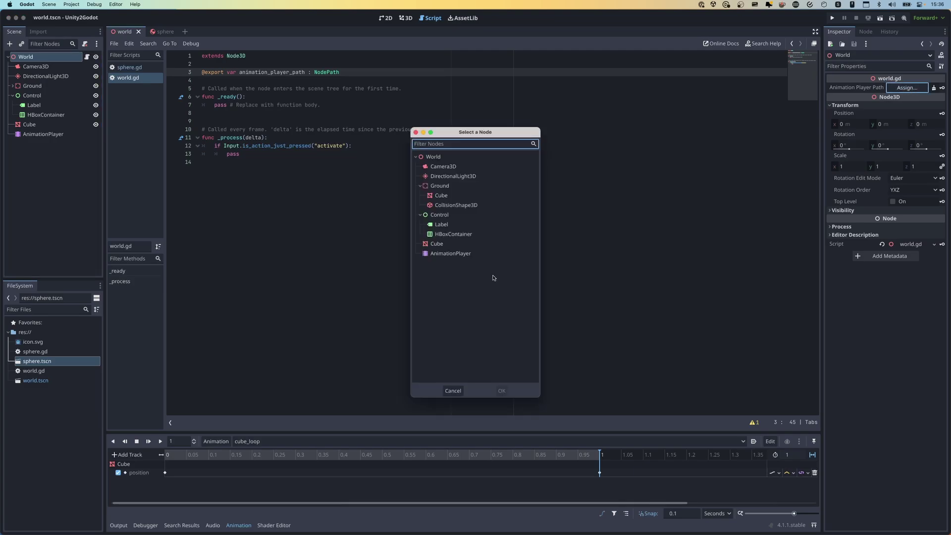
click(460, 255)
click(501, 391)
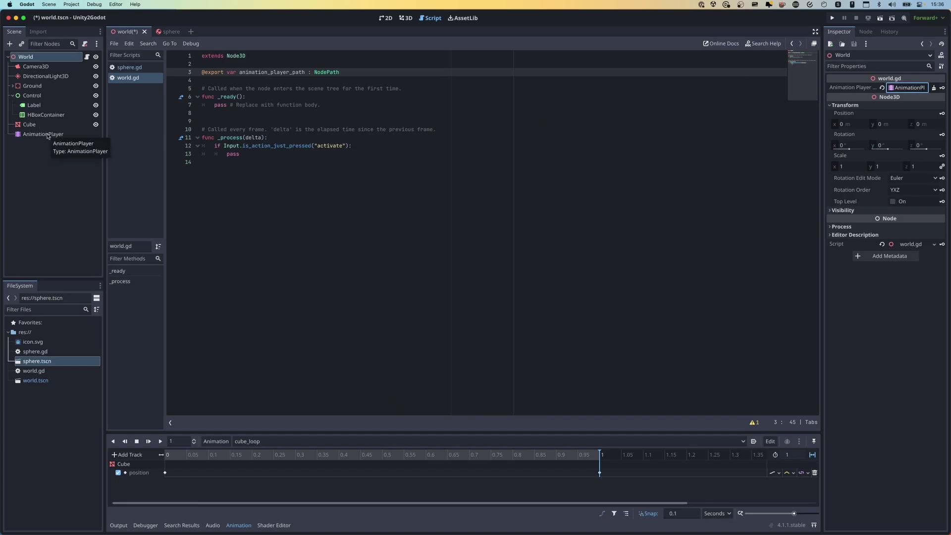
drag(339, 72, 201, 72)
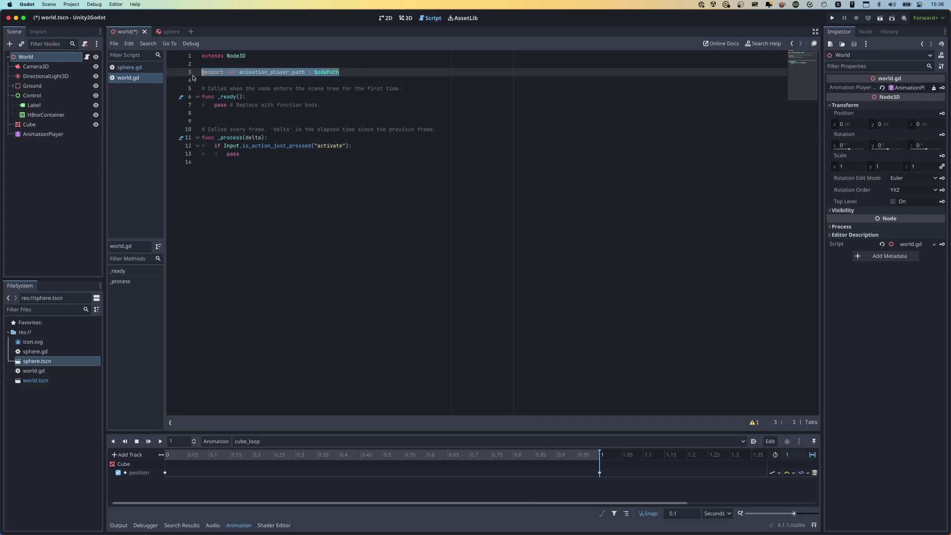
click(395, 73)
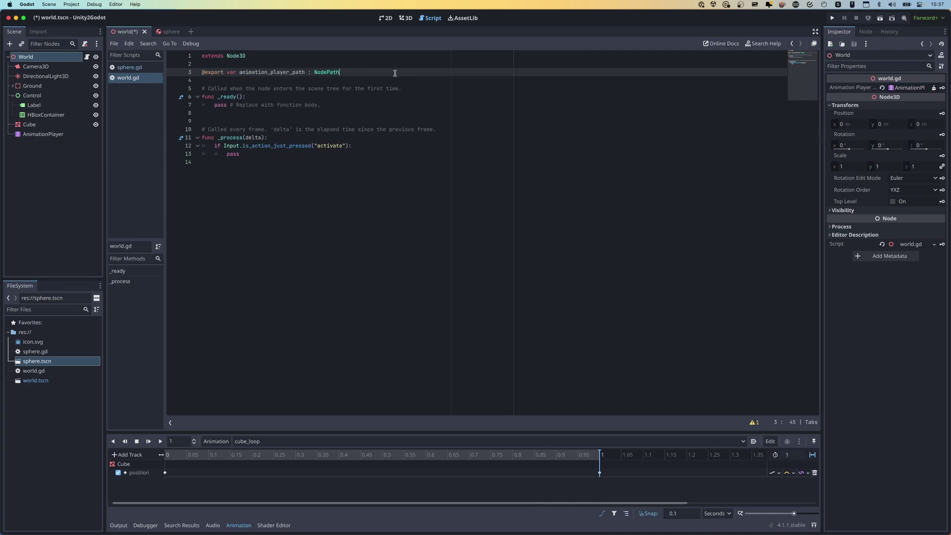
key(Return)
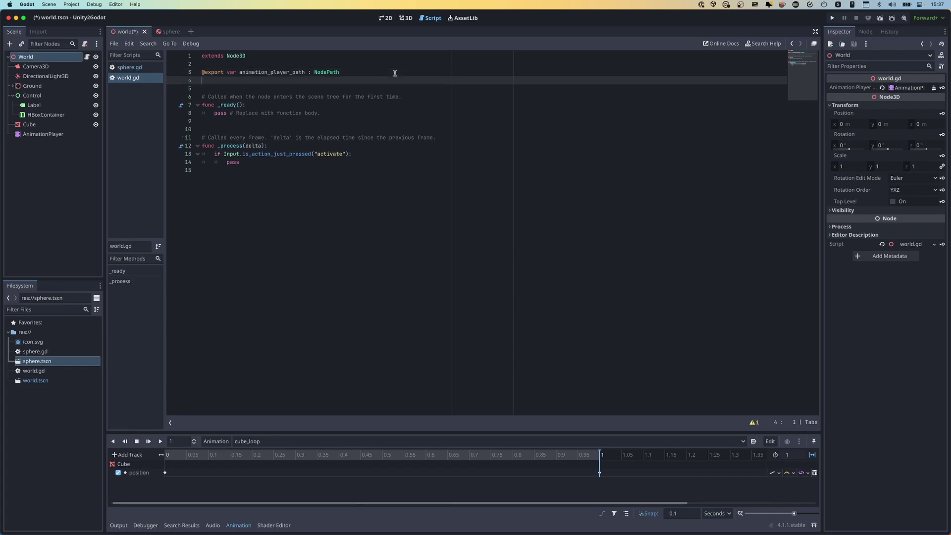
text(@onready)
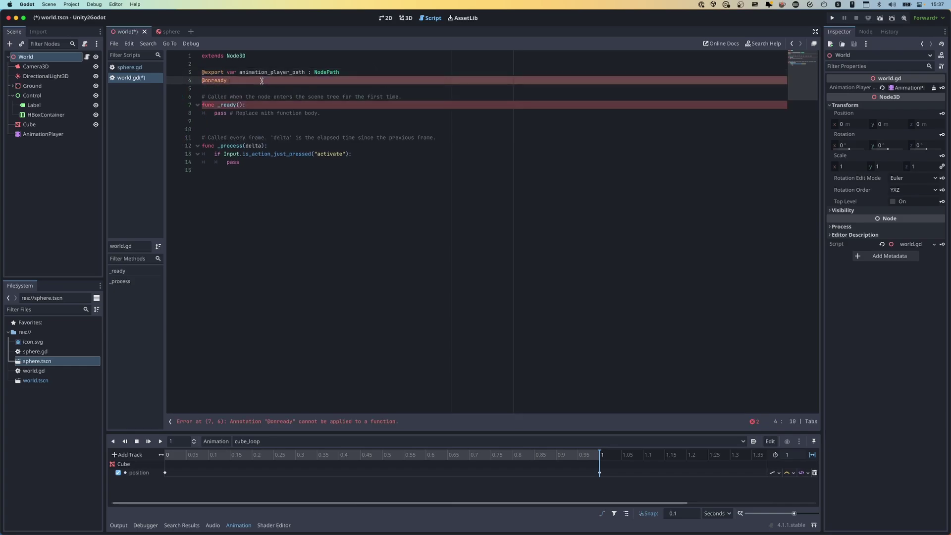
drag(215, 112, 369, 113)
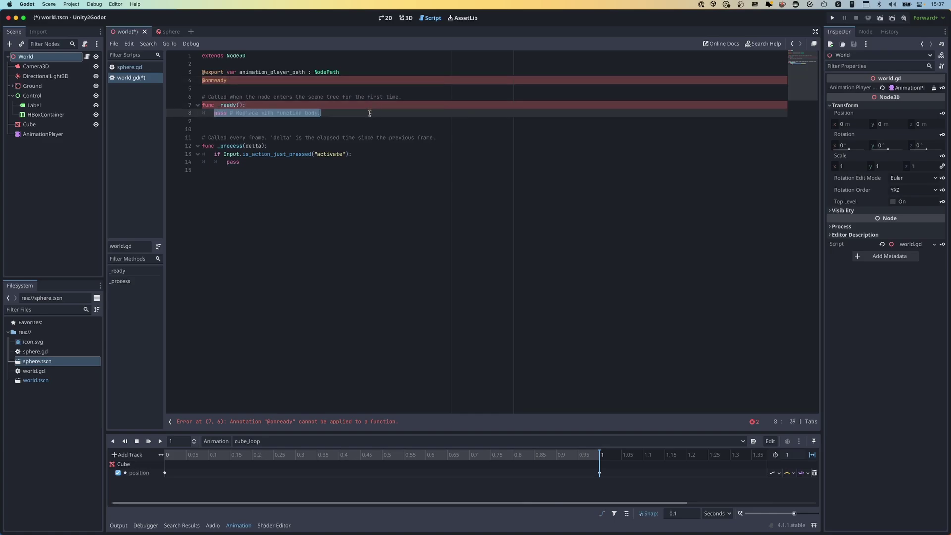
click(369, 113)
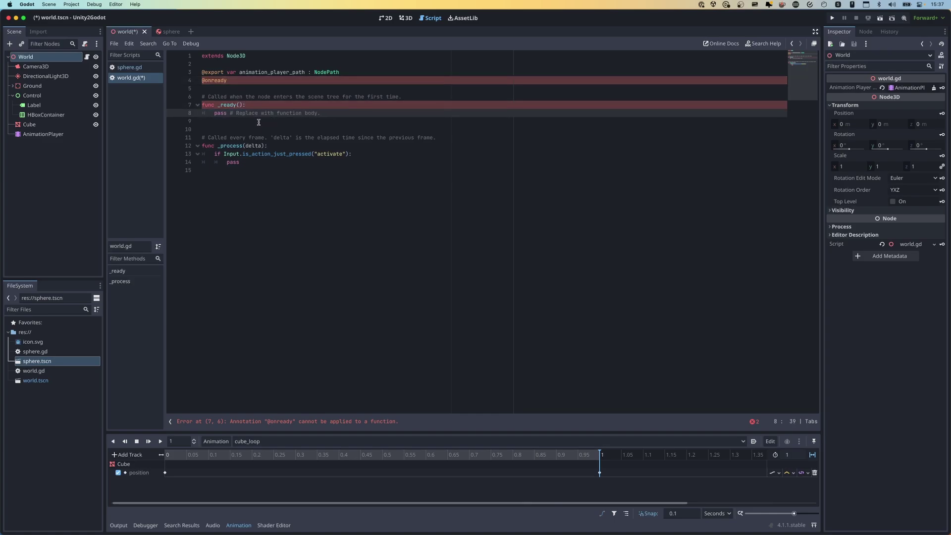
drag(258, 122, 215, 113)
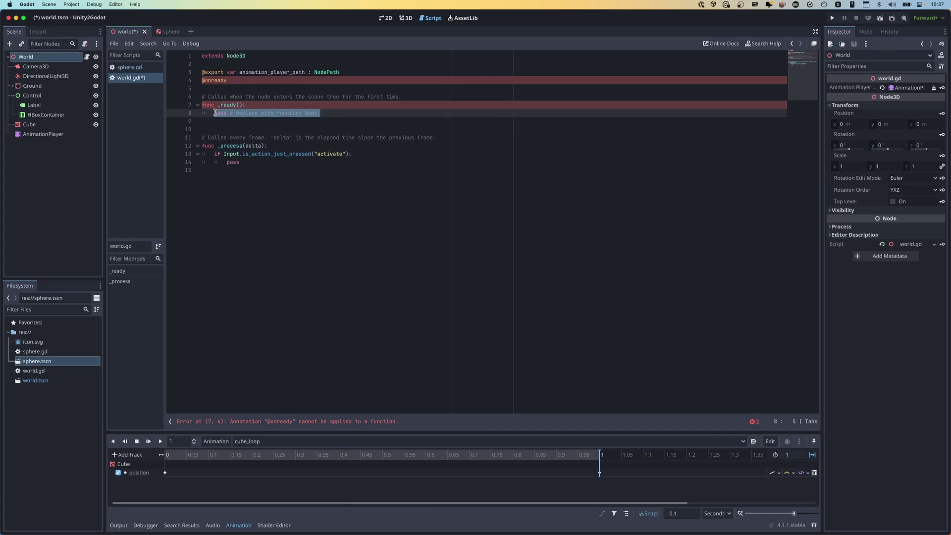
click(255, 81)
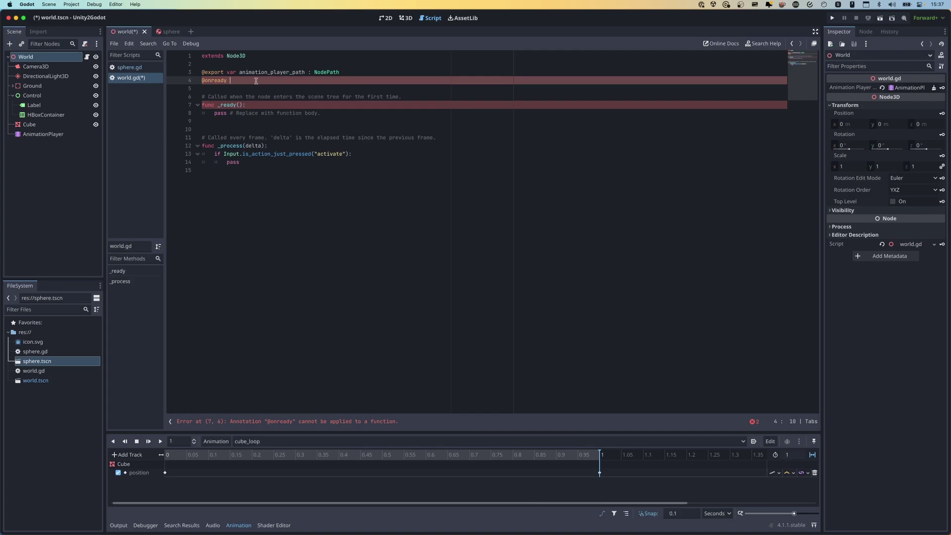
text(var animation_player = get_node()
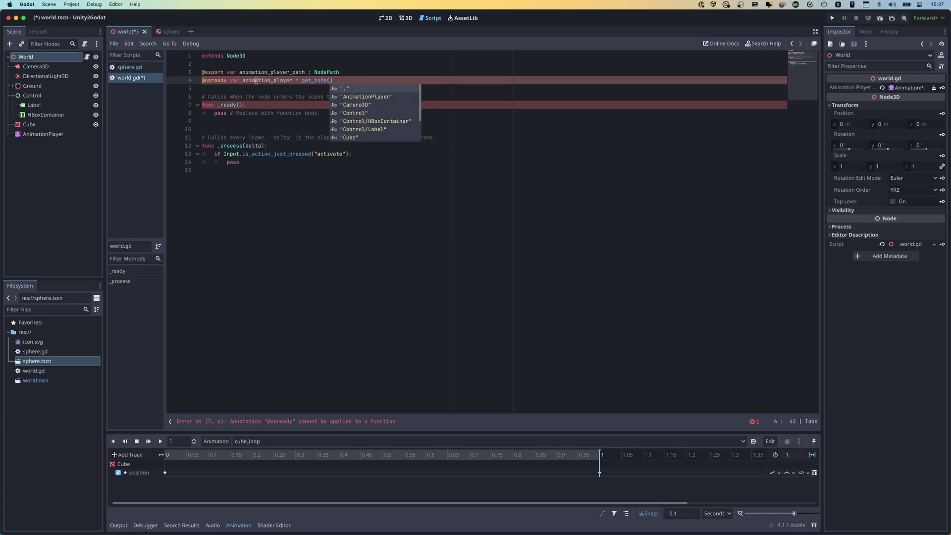
Step: Look through the scene node paths suggested as the argument of get_node()
key(Down)
key(Down)
key(Down)
key(Down)
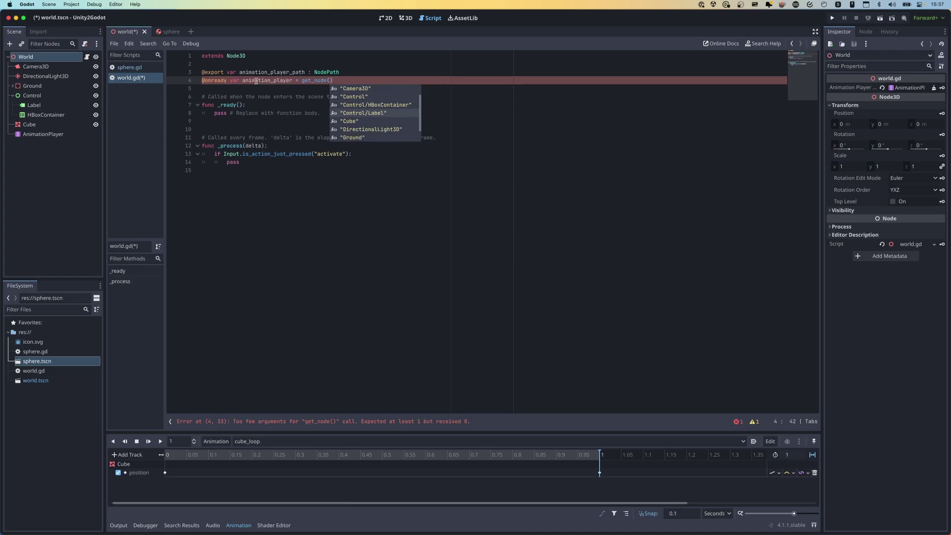
key(Up)
key(Up)
key(Up)
key(Up)
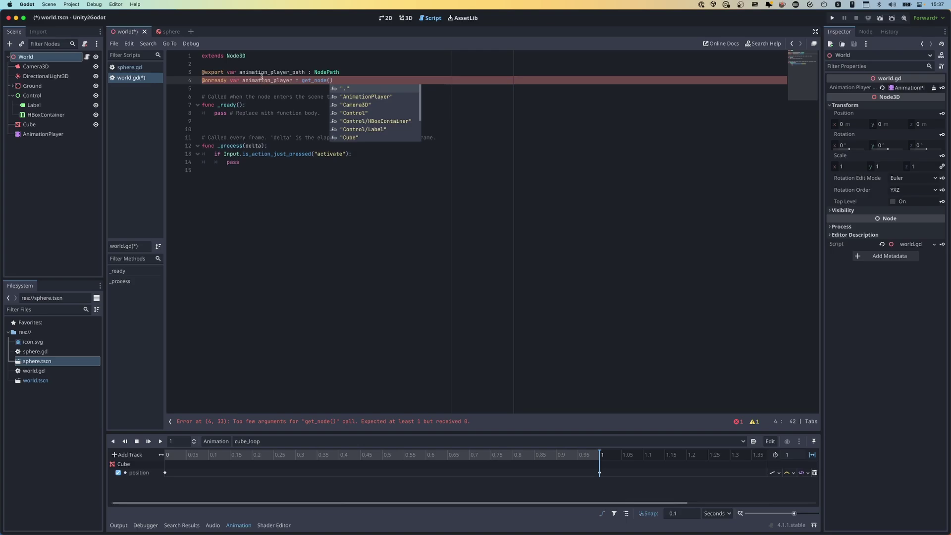
Step: Copy animation_player_path from the export line into get_node() as its argument and save the script
double_click(256, 73)
key(ctrl+c)
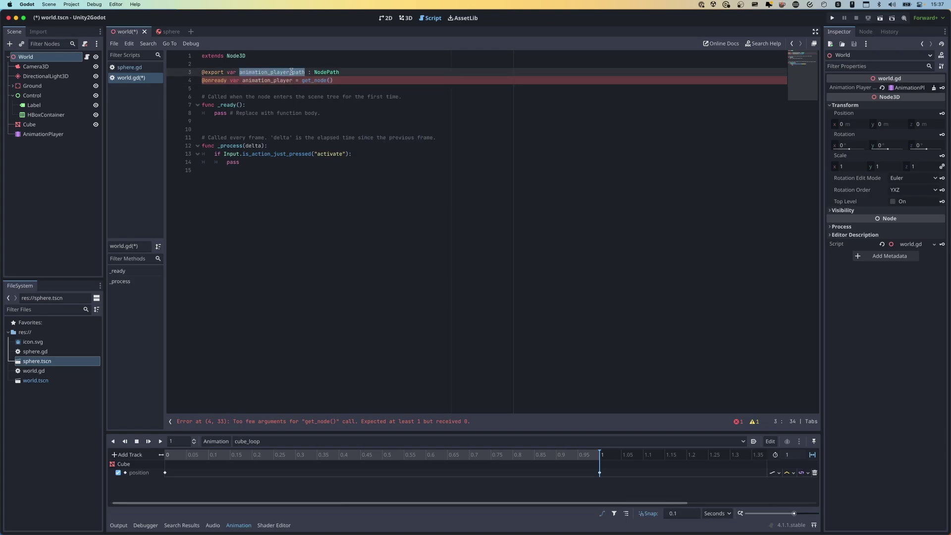
click(330, 80)
key(ctrl+v)
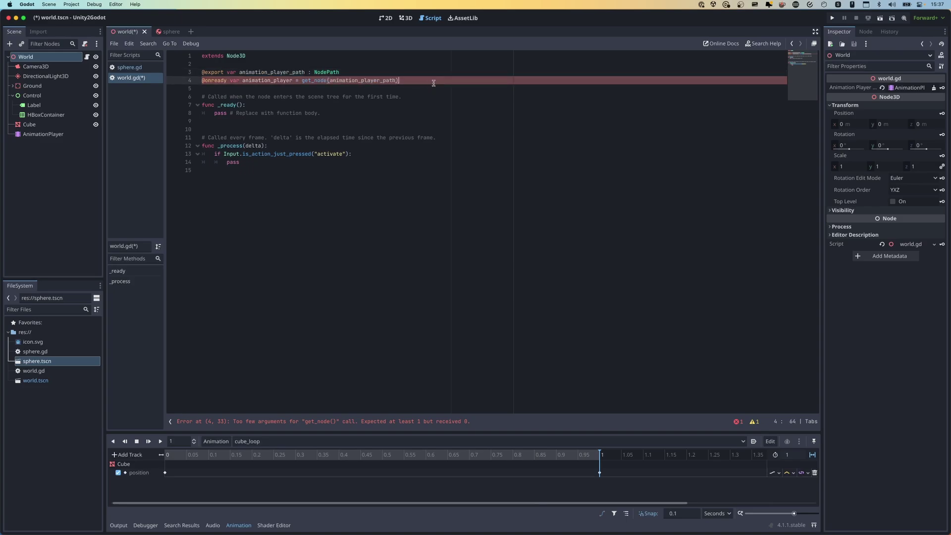
key(ctrl+s)
Step: In _process, replace pass under the activate check with an animation_player.play() call holding an empty string argument
click(365, 113)
click(302, 162)
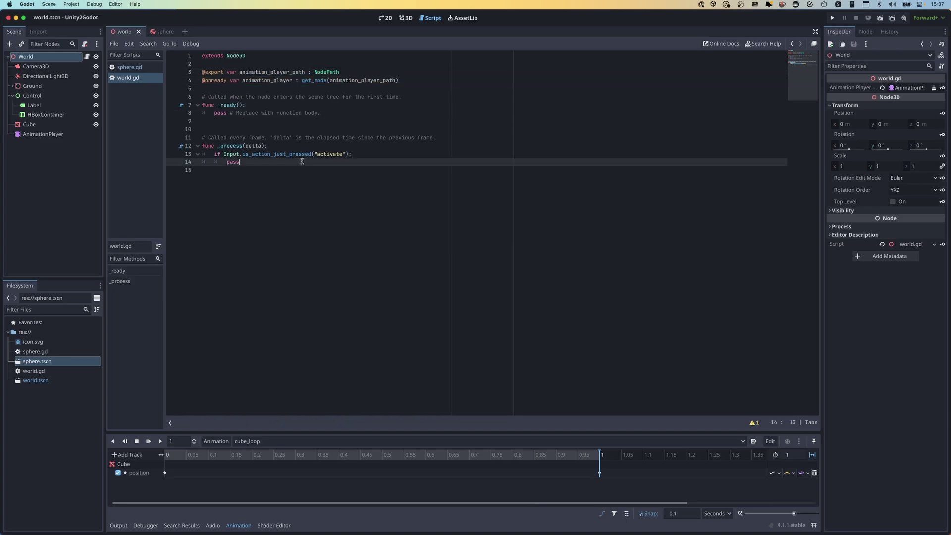
click(270, 80)
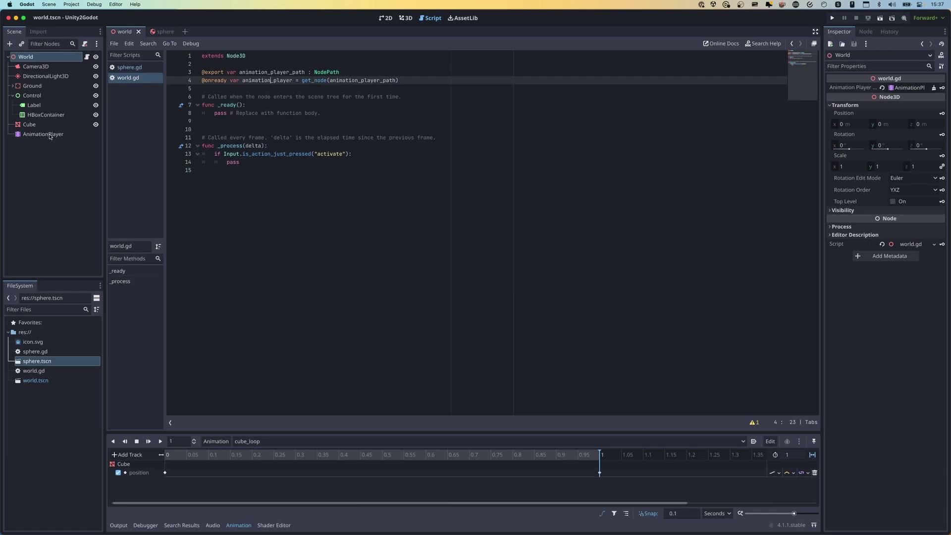
click(307, 162)
key(BackSpace)
key(BackSpace)
key(BackSpace)
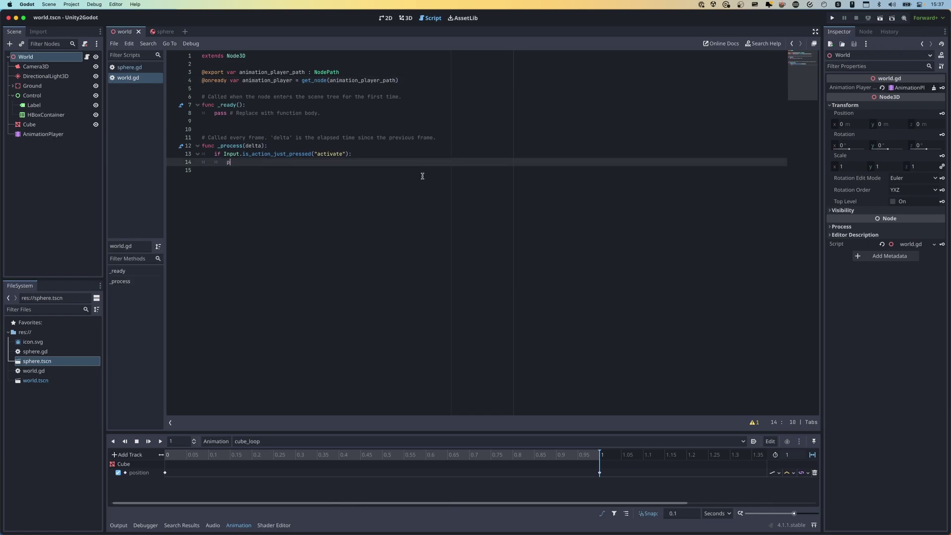
key(BackSpace)
text(animation)
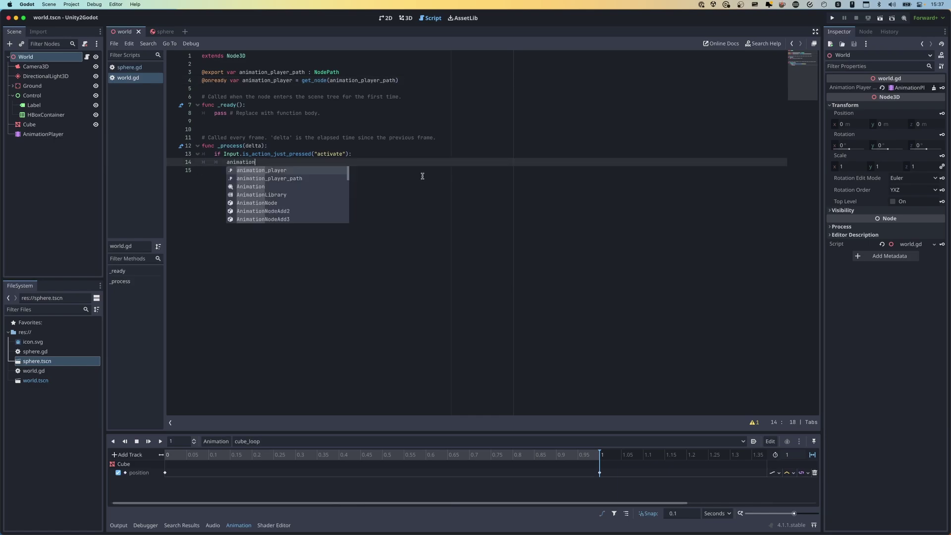
key(Return)
text(.pla)
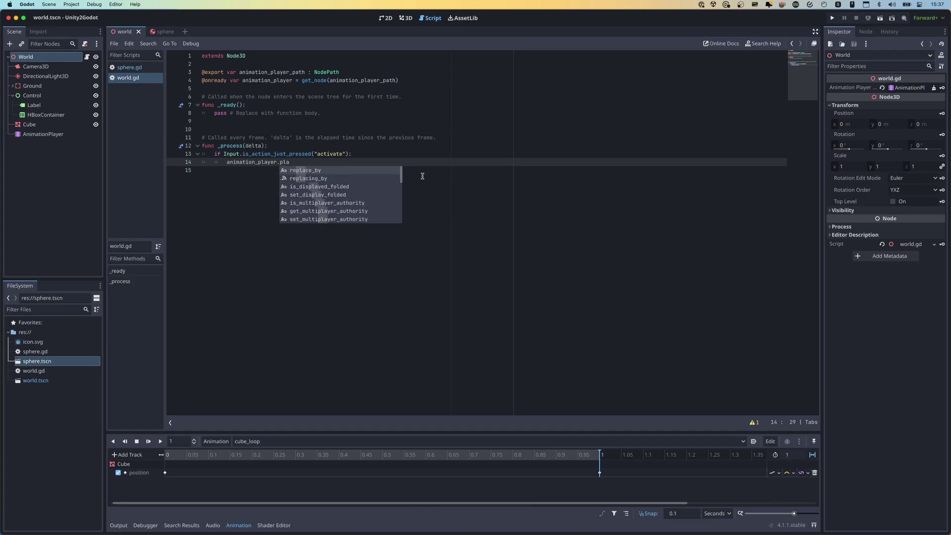
text(y)
key(Return)
text(")
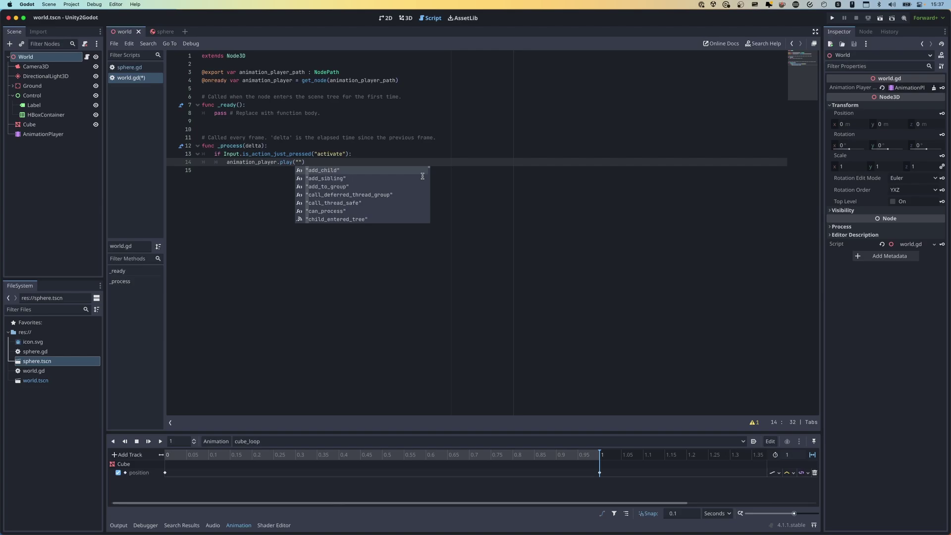
key(Menu)
key(Up)
key(Up)
key(Up)
key(Up)
key(Up)
key(Up)
key(Up)
key(Up)
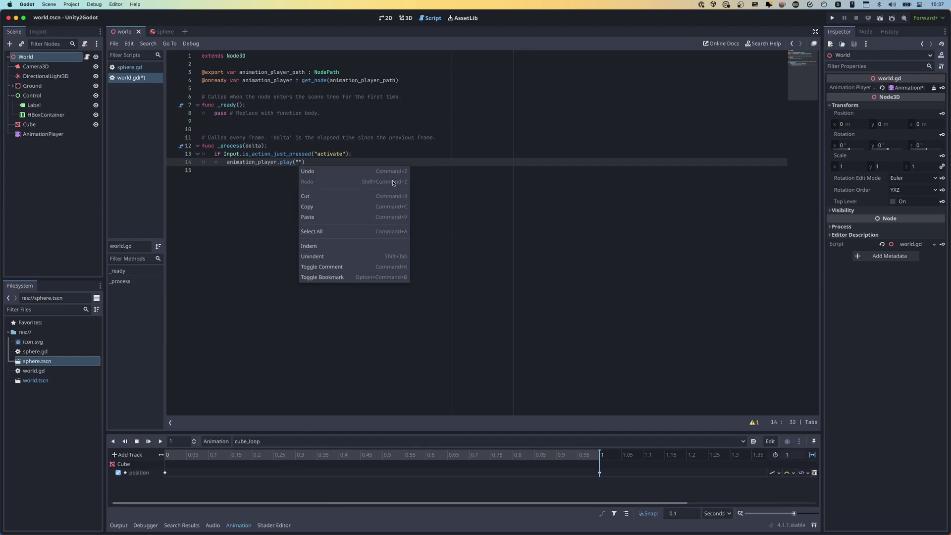
key(Escape)
Step: Rewrite the call under the activate check as animation_player.play("cube_loop")
key(BackSpace)
key(BackSpace)
key(BackSpace)
key(BackSpace)
key(BackSpace)
key(BackSpace)
key(BackSpace)
text(.p)
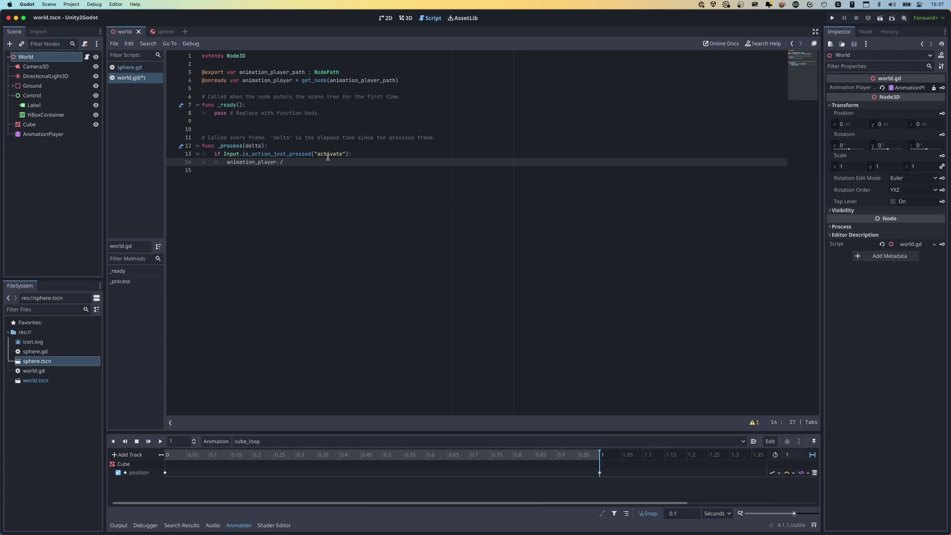
text(lay("cube_loop)
Step: Save the script and test the cube animation in a run of the project, closing the game window at the end
click(406, 152)
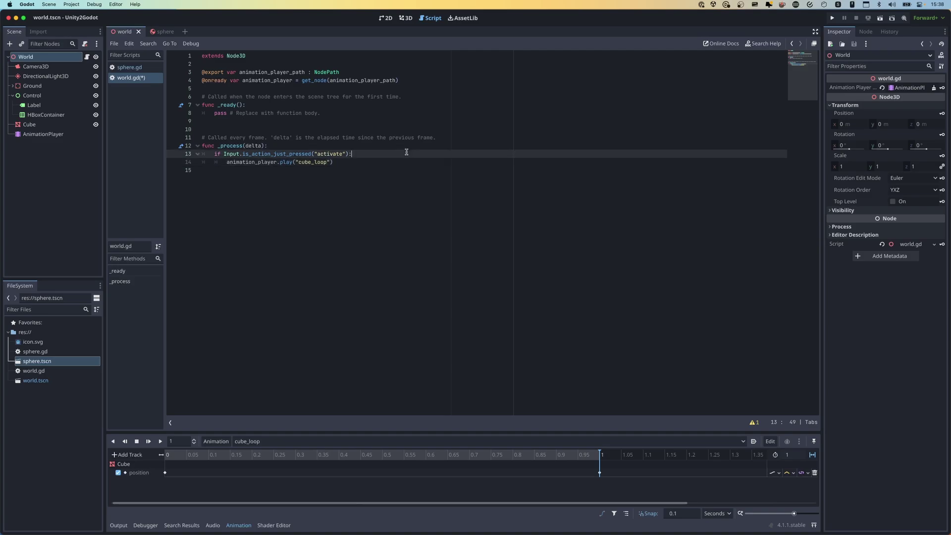
key(super+s)
click(833, 18)
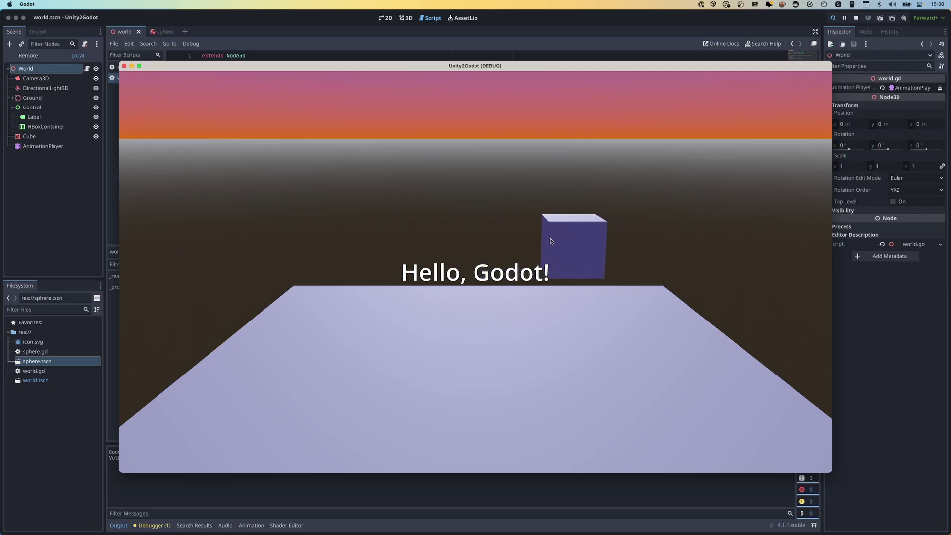
click(125, 69)
Step: Replace the play call after animation_player with the bare member name play and look through its completion suggestions
click(384, 131)
drag(334, 162, 276, 161)
key(BackSpace)
text(.)
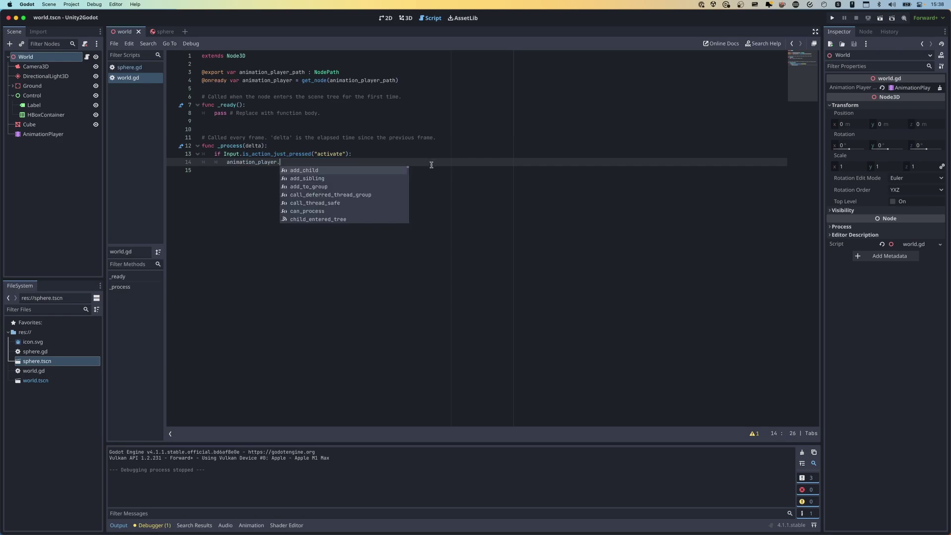
text(play)
key(Down)
key(Down)
key(Down)
key(Down)
key(Down)
key(Down)
key(Down)
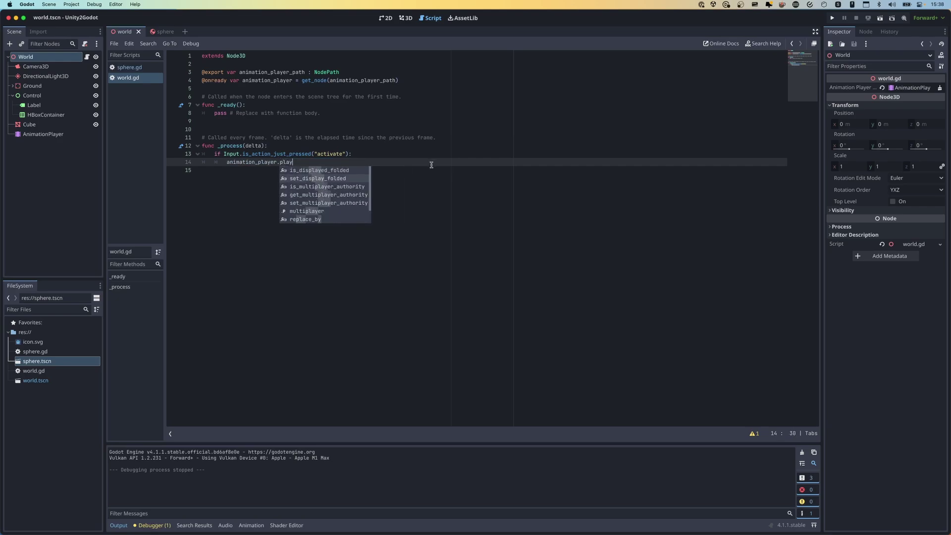
key(Down)
key(Down)
key(Down)
key(Down)
key(Down)
key(Down)
key(Down)
key(Down)
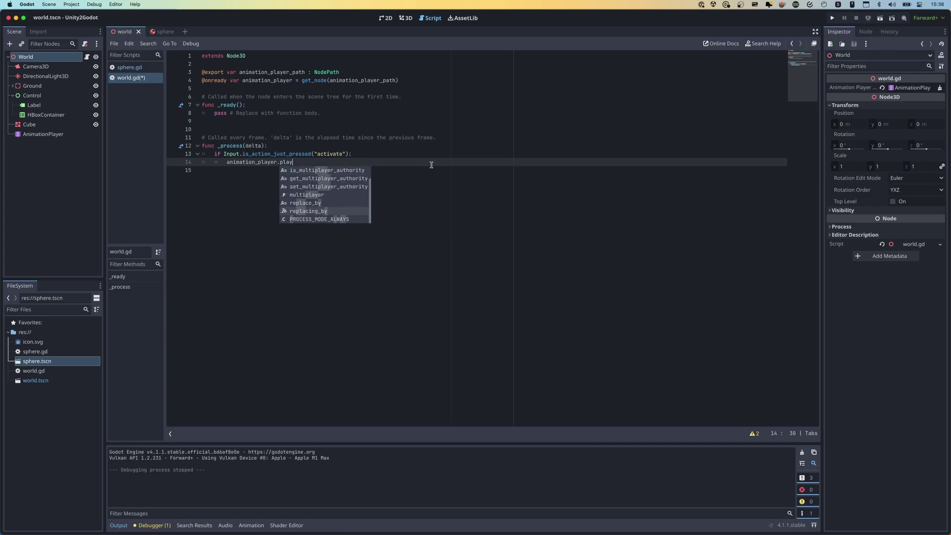
key(Up)
key(Up)
key(Up)
key(Up)
key(Up)
key(Up)
key(Up)
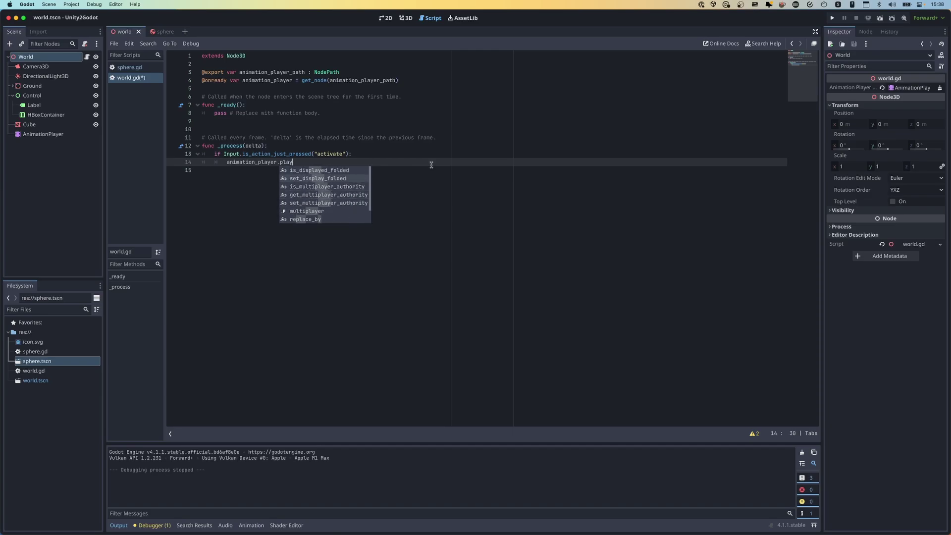
click(296, 80)
text(: )
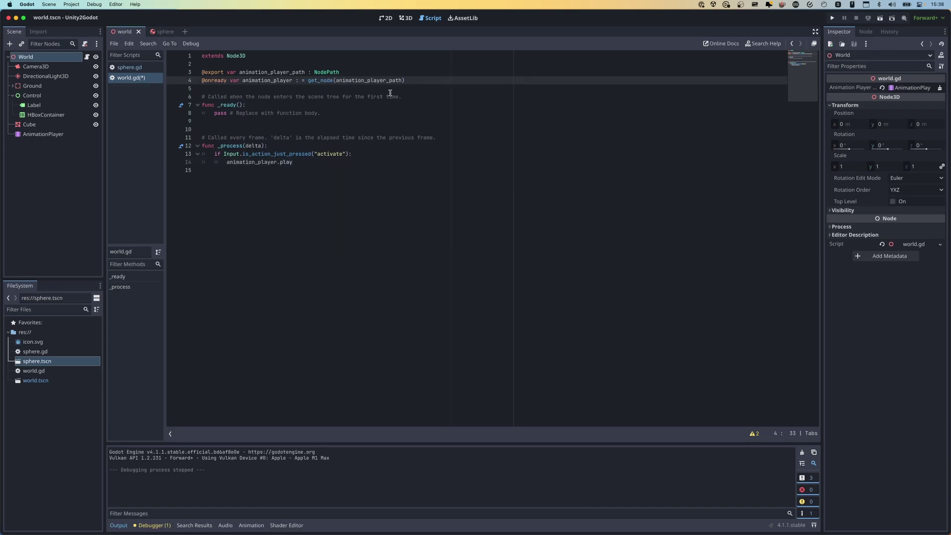
text(Anima)
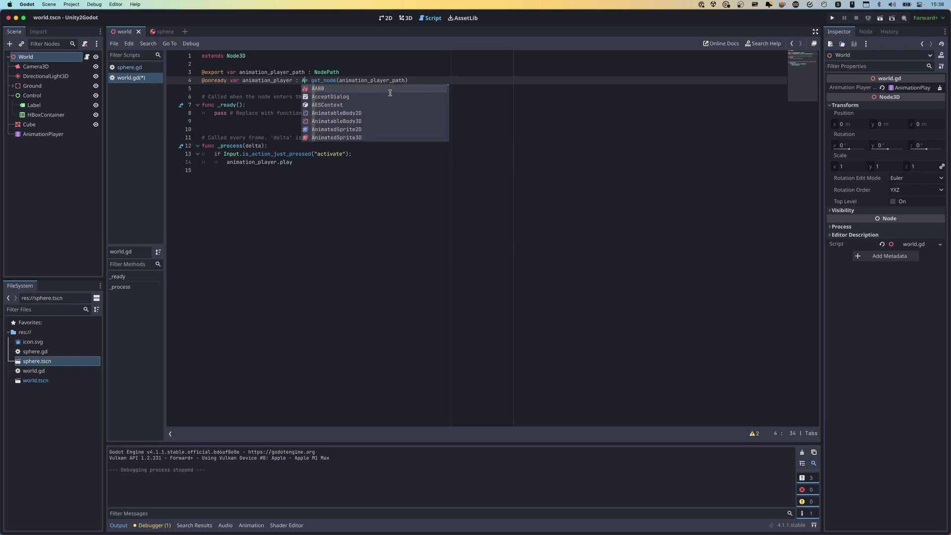
text(tionPlayer)
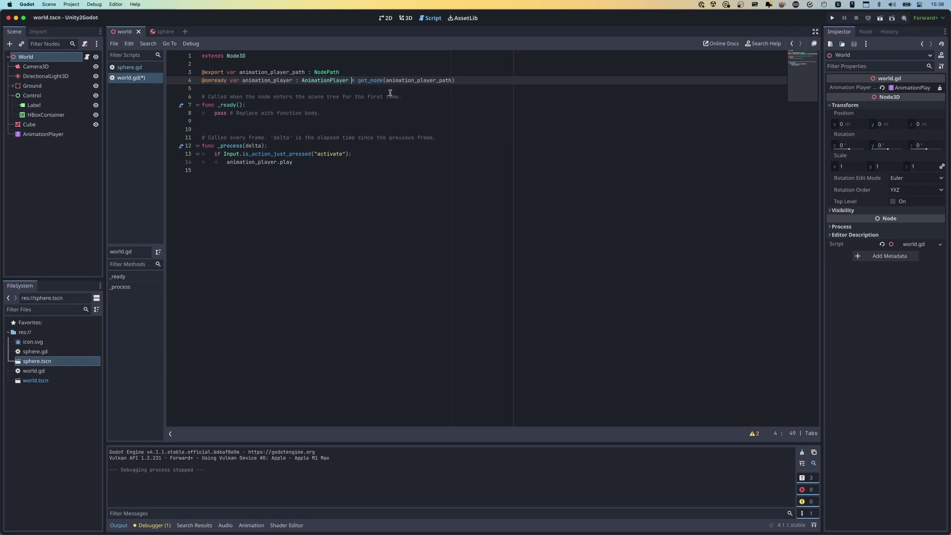
click(358, 120)
drag(292, 81, 346, 81)
Step: Re-enter .pla after animation_player in _process and look through the completion suggestions for the typed variable
click(335, 162)
key(BackSpace)
key(BackSpace)
key(BackSpace)
key(BackSpace)
key(BackSpace)
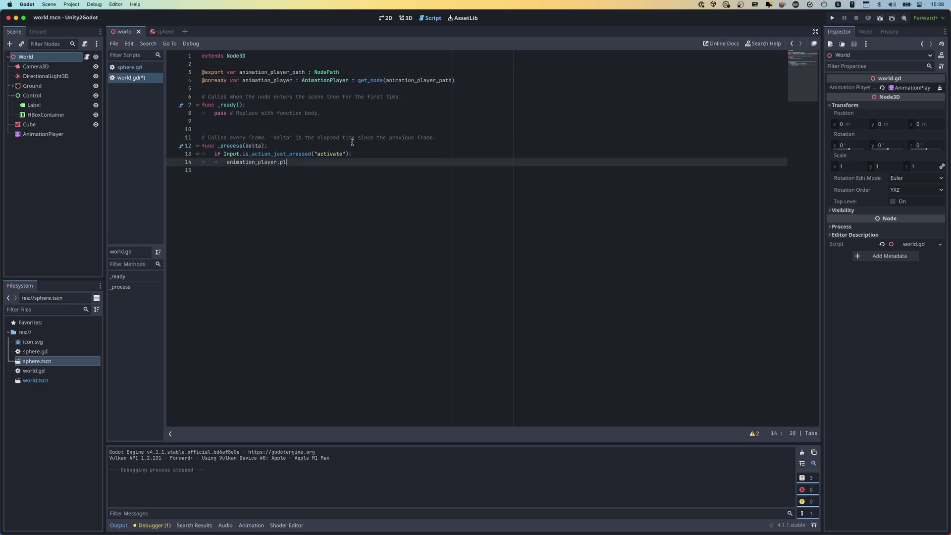
text(.pla)
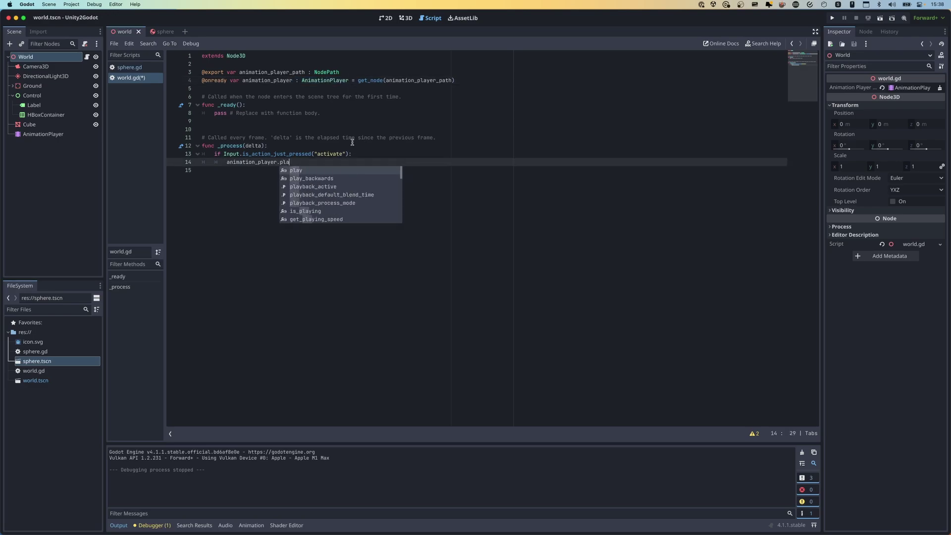
key(Down)
key(Down)
key(Down)
key(Down)
key(Down)
key(Up)
key(Up)
key(Up)
key(Up)
key(Up)
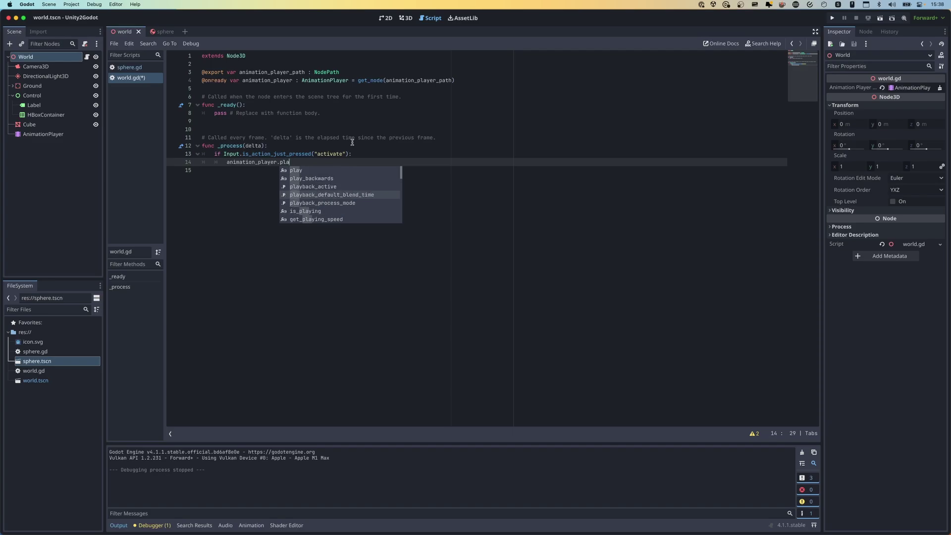
key(Down)
key(Down)
key(Down)
key(Up)
key(Up)
key(Up)
Step: Complete the call as animation_player.play("cube_loop") and save the script
key(Return)
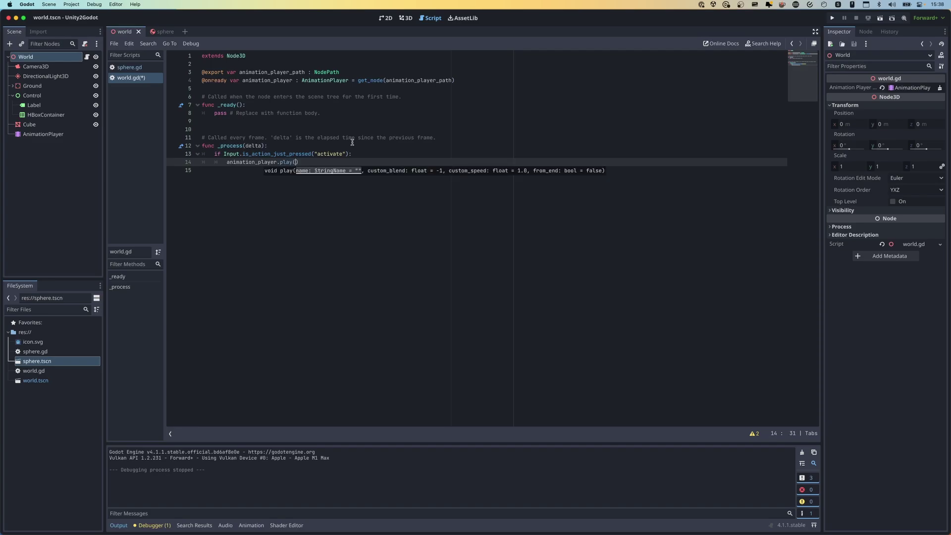
text("cube)
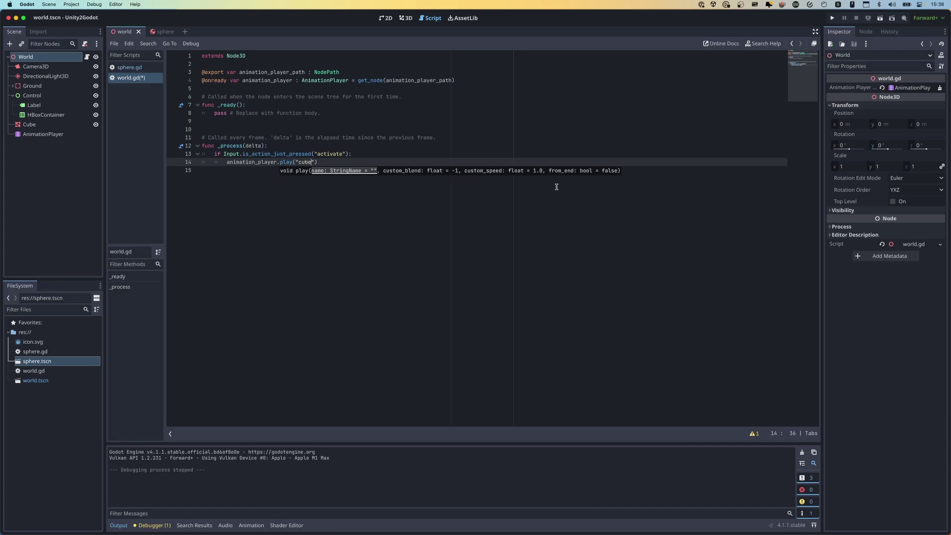
text(_loop)
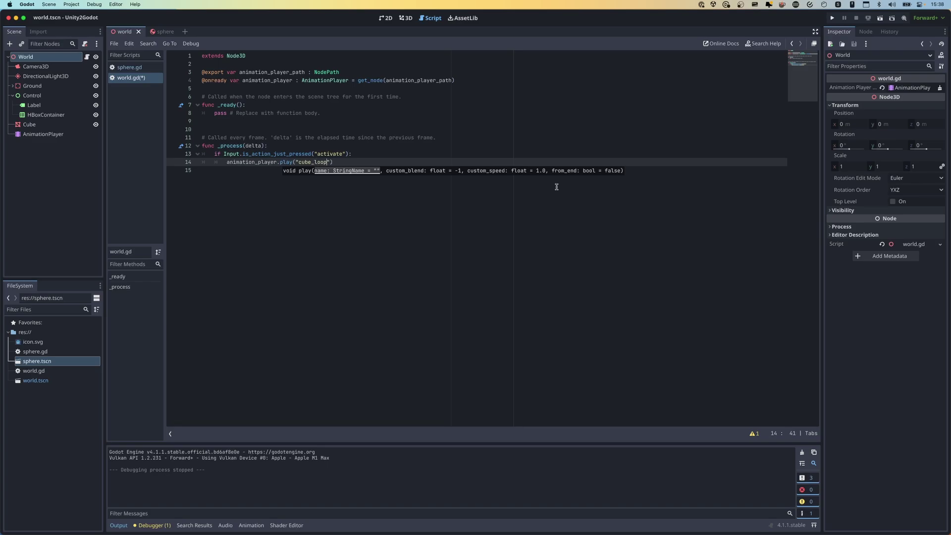
key(super+s)
click(370, 171)
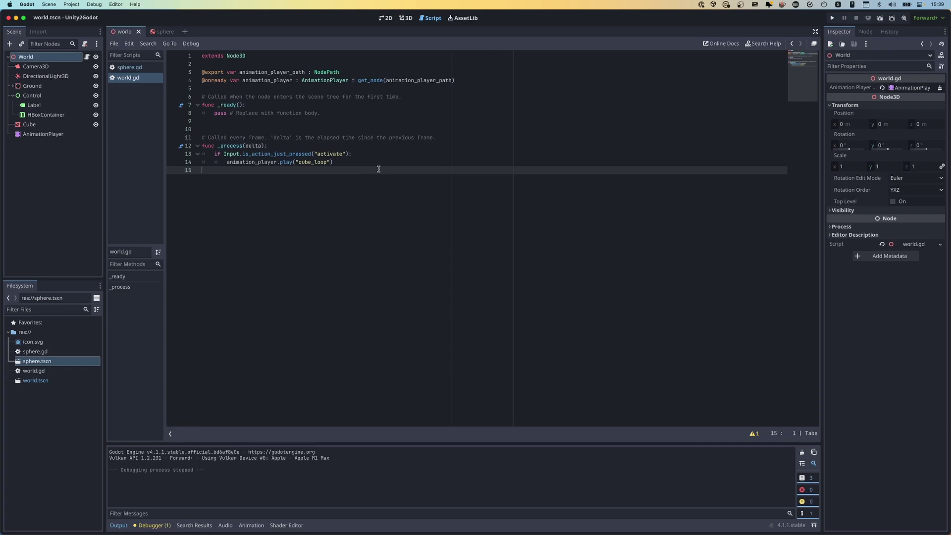
click(379, 164)
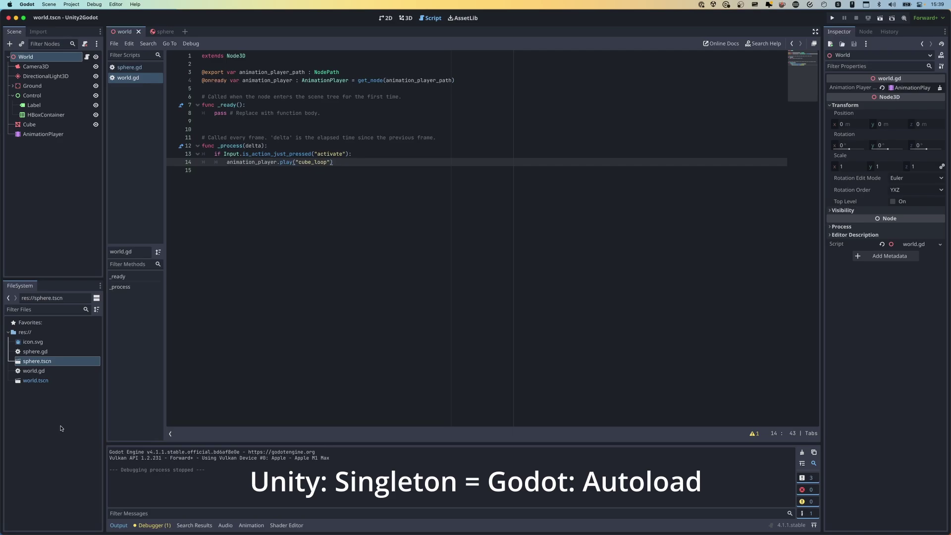
Step: Create a new GDScript file named game_manager.gd in the project root, inheriting Node with the default template
right_click(40, 398)
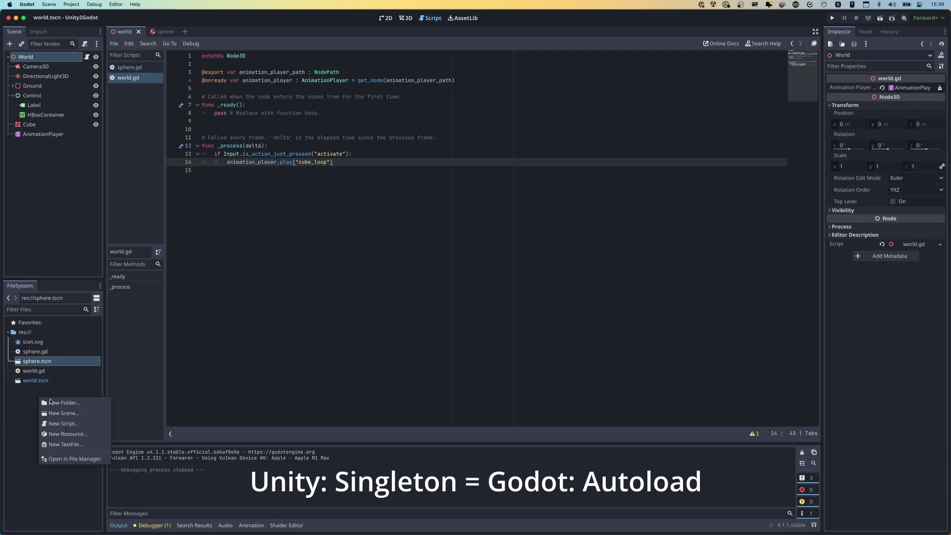
click(75, 423)
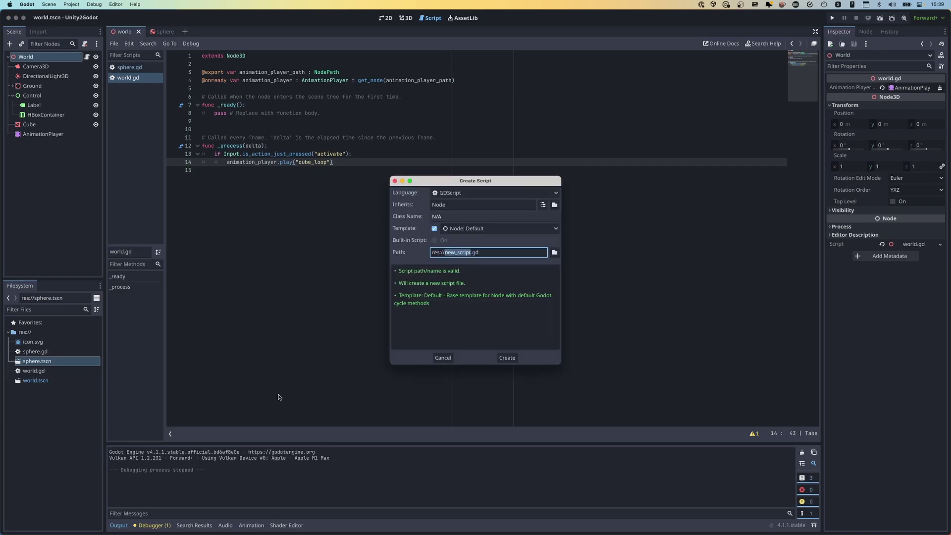
text(game_manager)
key(Return)
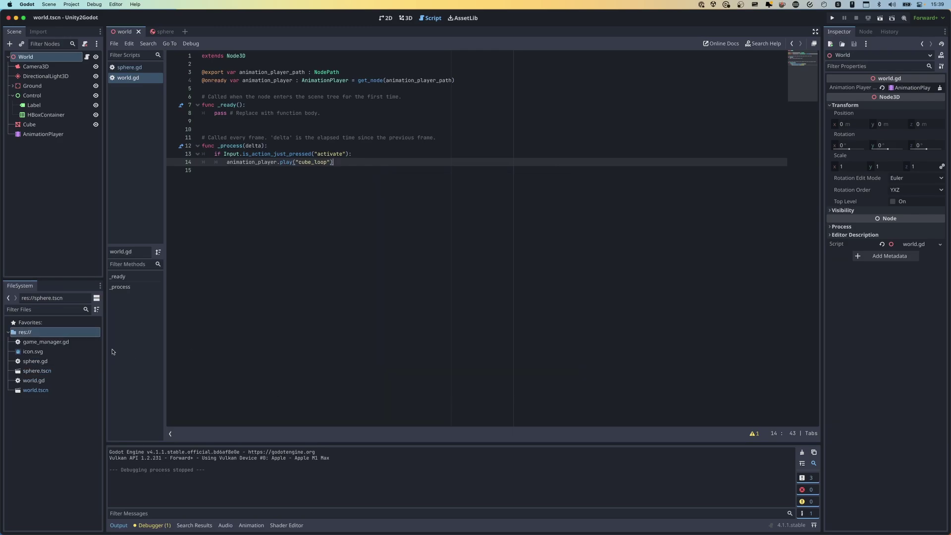
Step: Open game_manager.gd and delete the template _ready and _process functions, keeping extends Node
double_click(81, 343)
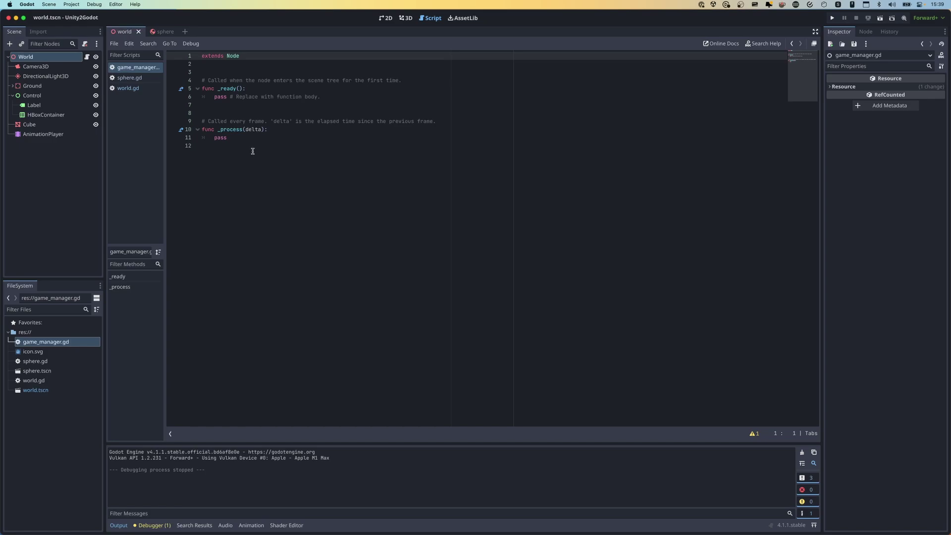
drag(253, 150, 176, 75)
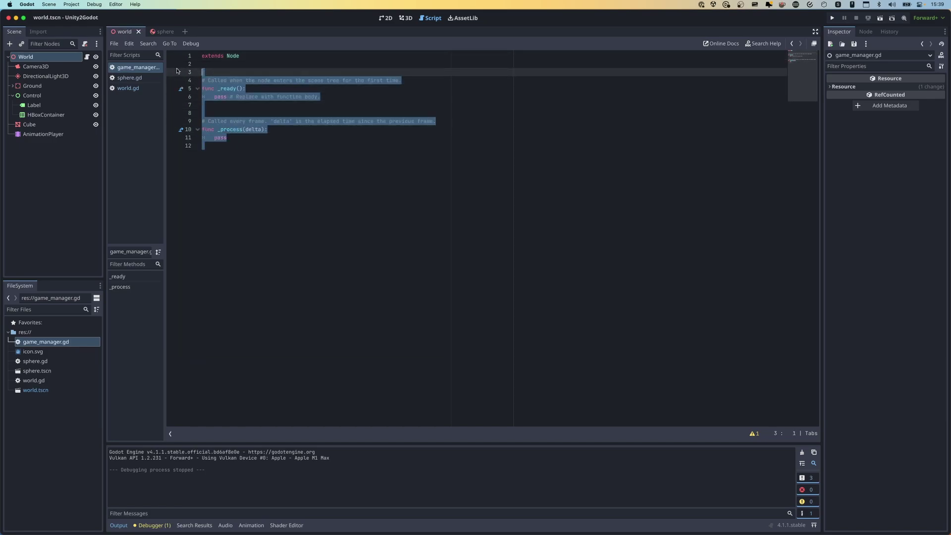
key(BackSpace)
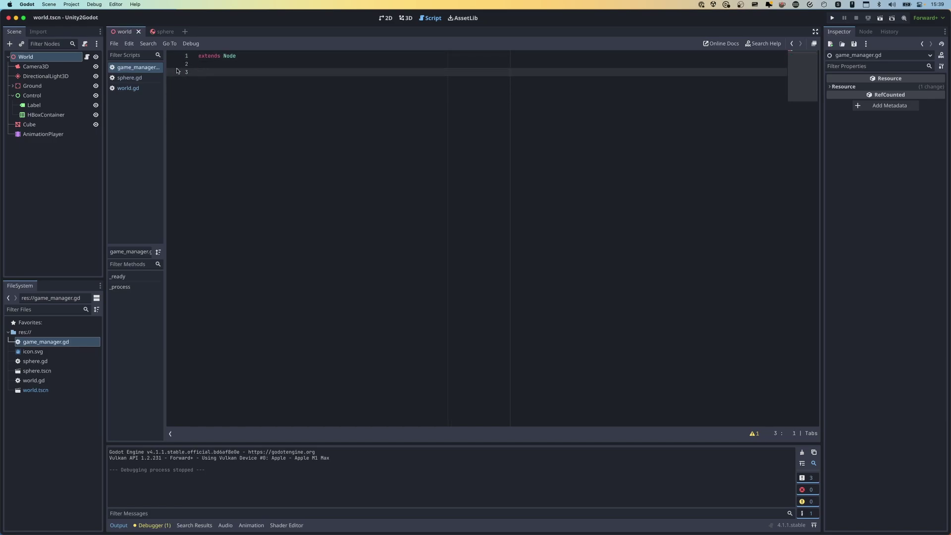
Step: Begin a function declaration below extends Node, try the name greeting, and replace that name with an underscore
text(func greeting)
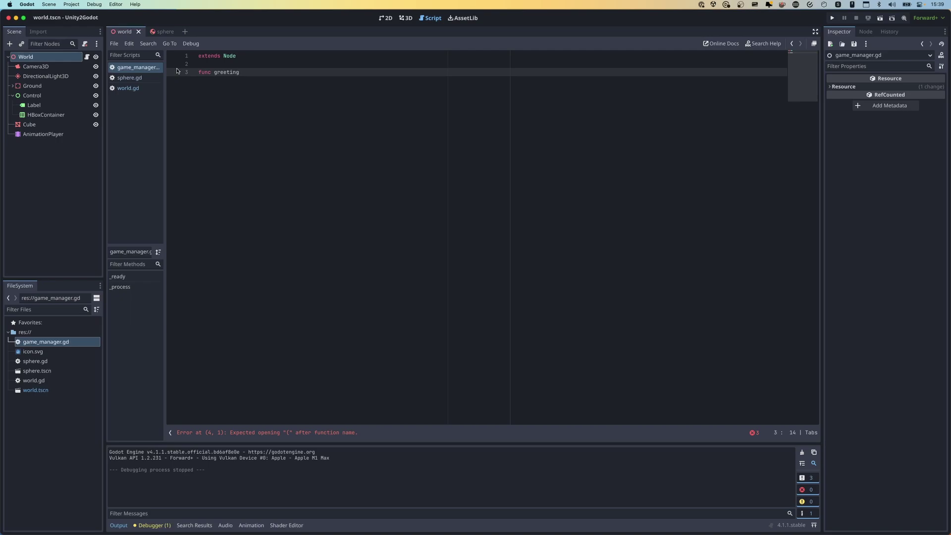
key(BackSpace)
key(BackSpace)
key(BackSpace)
key(BackSpace)
key(BackSpace)
key(BackSpace)
key(BackSpace)
key(BackSpace)
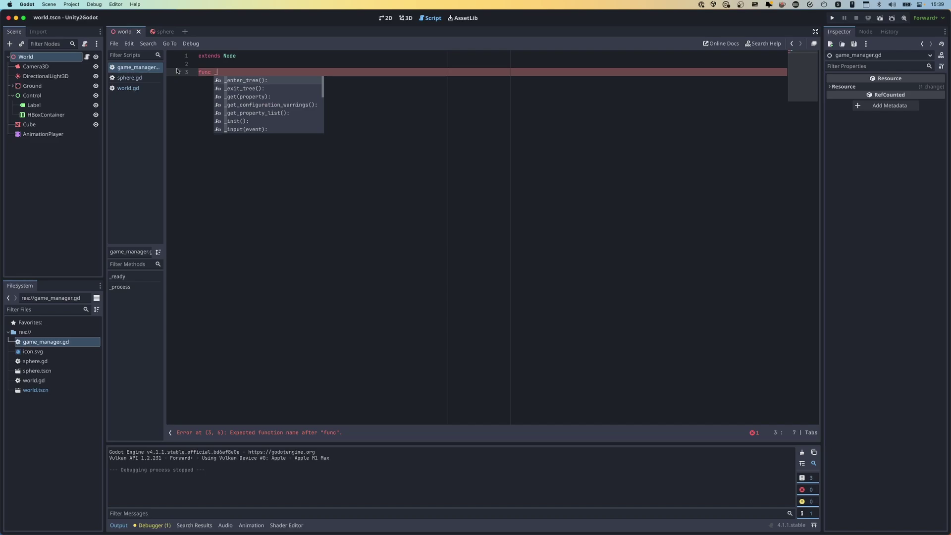
Step: Look through the suggested built-in functions that start with an underscore
key(Down)
key(Down)
key(Down)
key(Down)
key(Down)
key(Down)
key(Down)
key(Down)
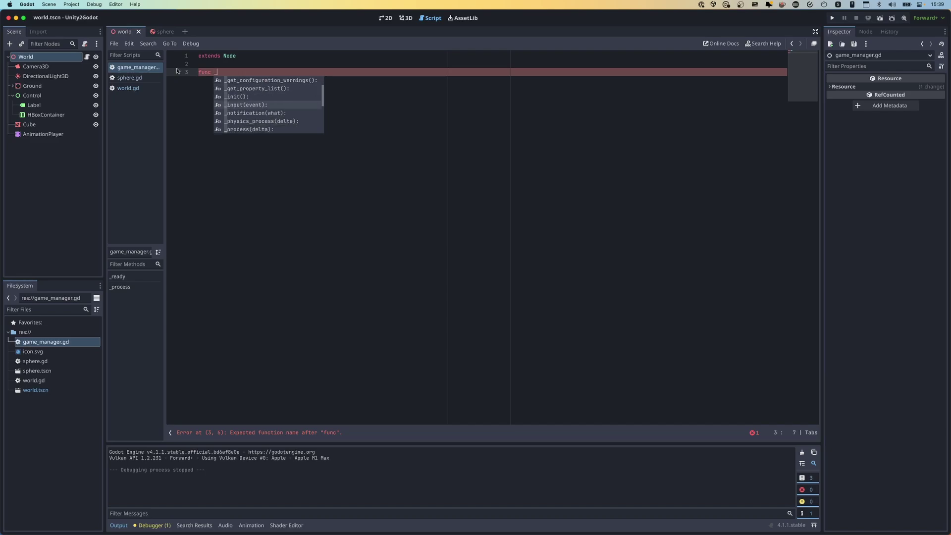
key(Up)
key(Up)
key(Up)
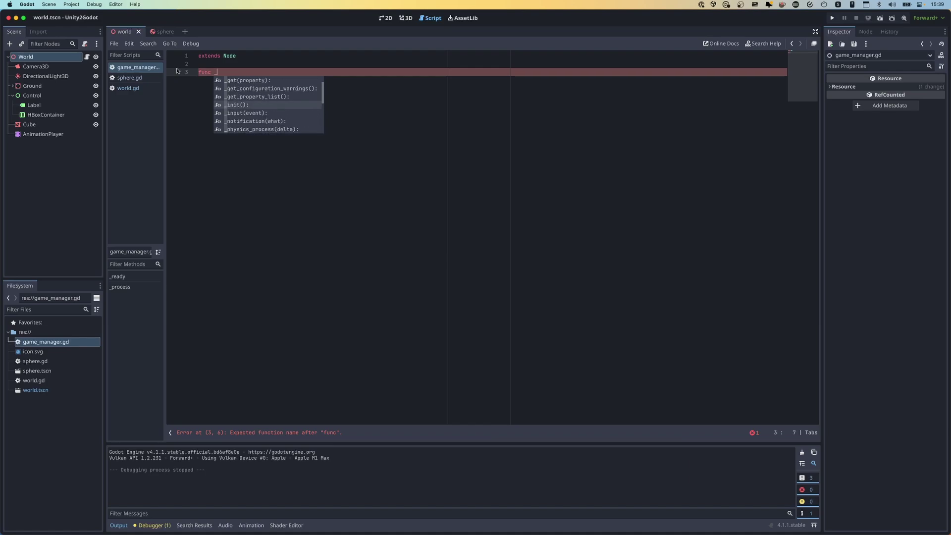
Step: Replace the underscore with the function name greeting(): and make its body print "Welcome to Godot!"
key(BackSpace)
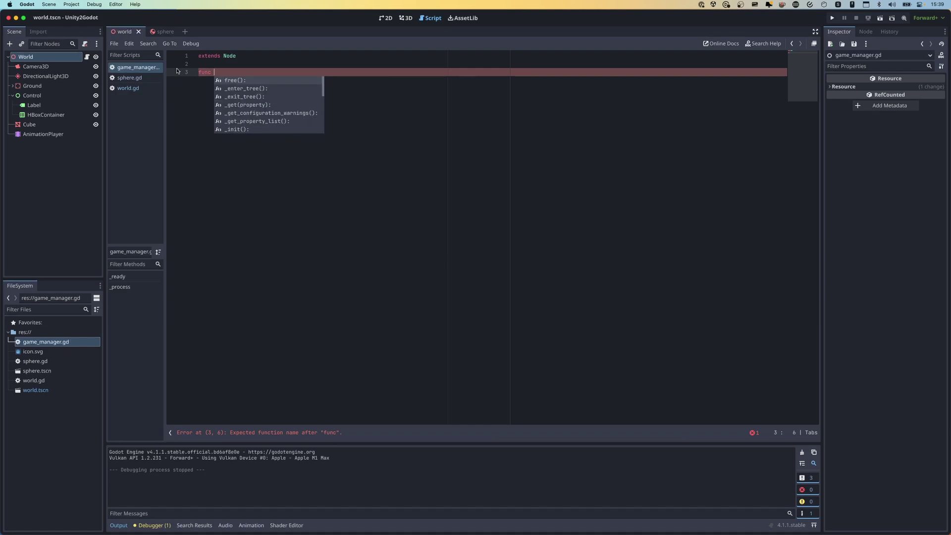
text(reeting():)
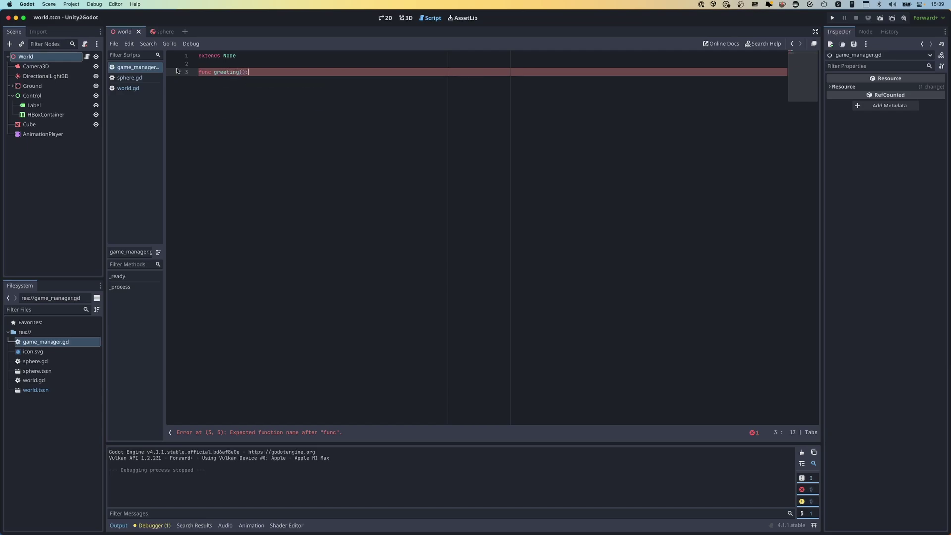
key(Return)
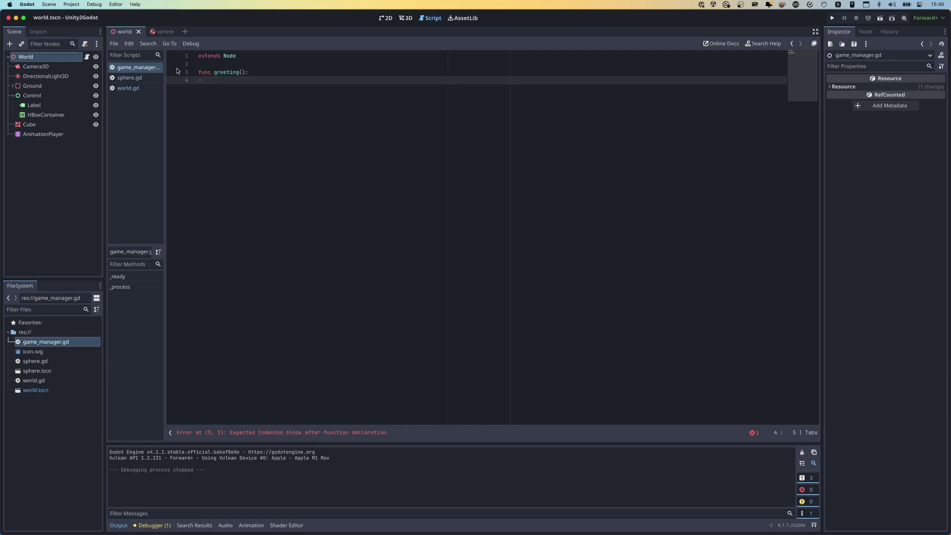
text(print("Welcome to Godot!)
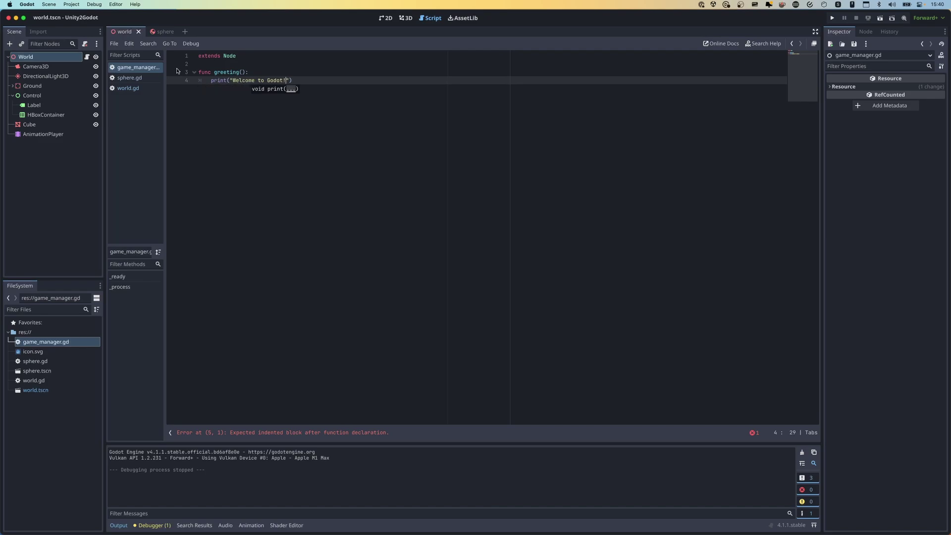
key(Return)
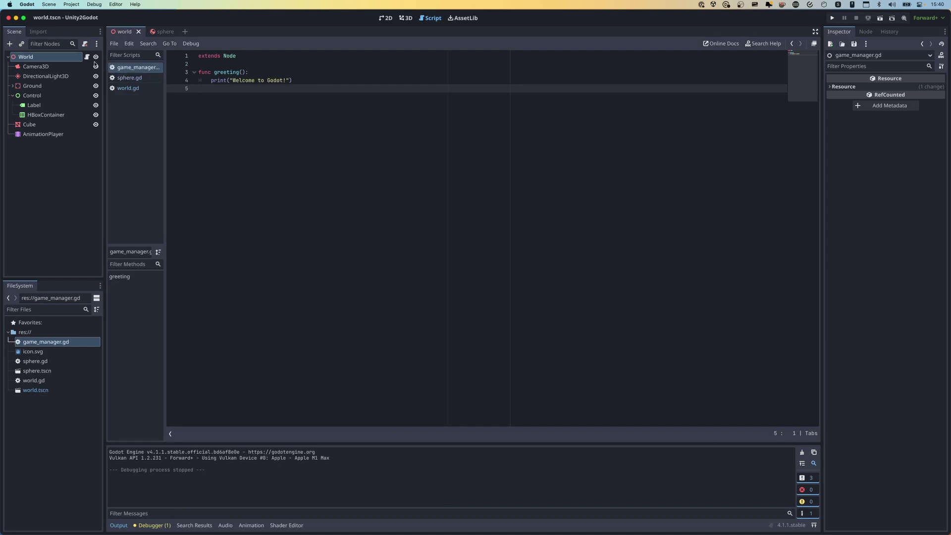
Step: Open the World node's script and replace the placeholder line in _ready with a GameManager.greeting() call
click(87, 58)
drag(323, 112, 248, 113)
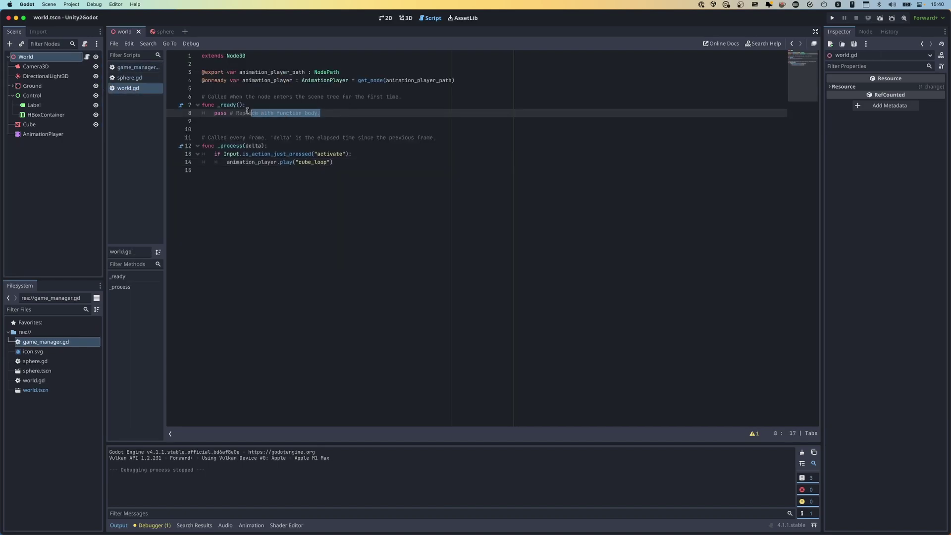
click(320, 122)
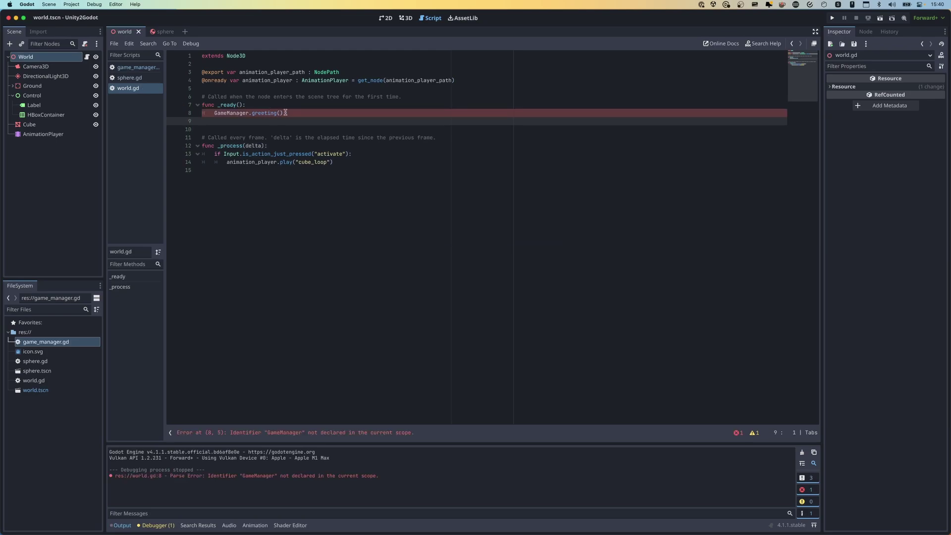
click(312, 113)
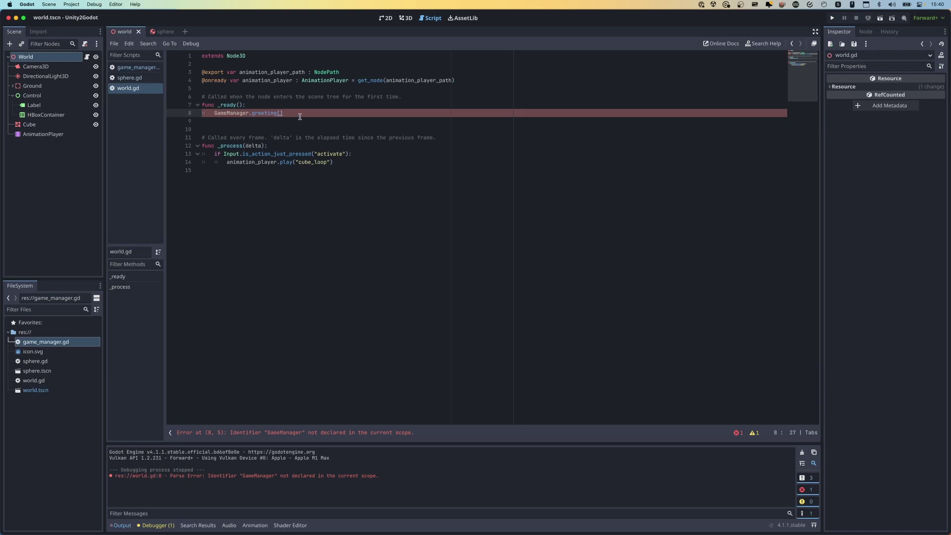
Step: Replace the GameManager.greeting() call in world.gd's _ready function with pass
drag(299, 114, 183, 112)
click(322, 128)
click(281, 90)
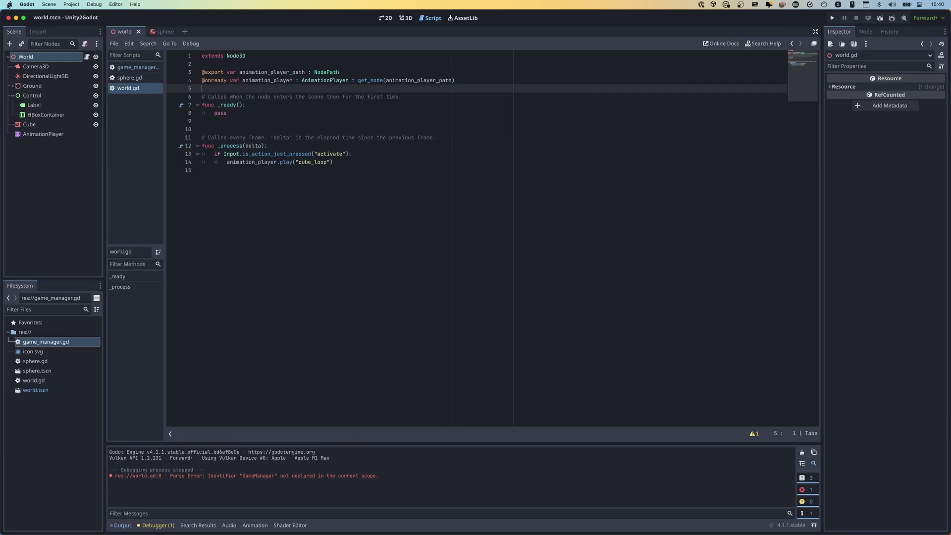
Step: Add res://game_manager.gd to the project's autoloads under the node name GameManager, with its global variable enabled
click(72, 5)
click(84, 15)
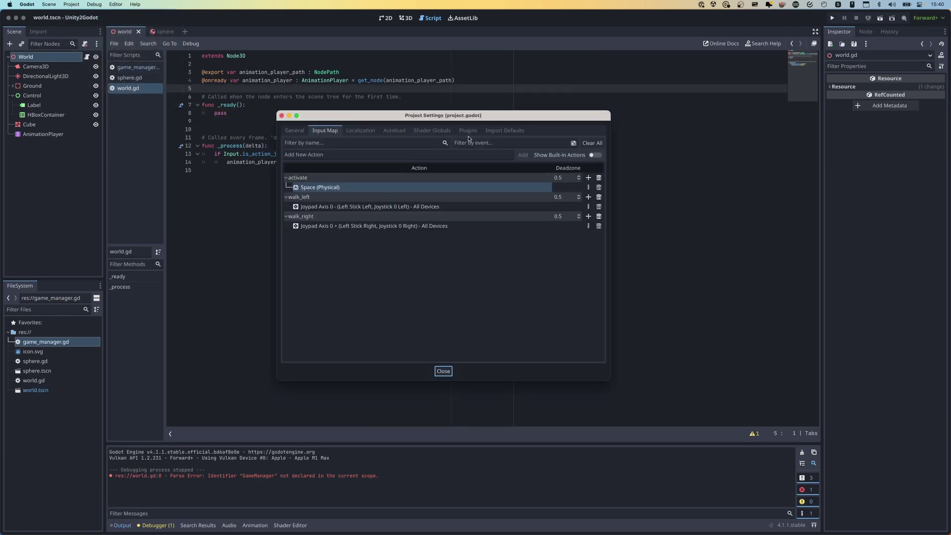
click(396, 132)
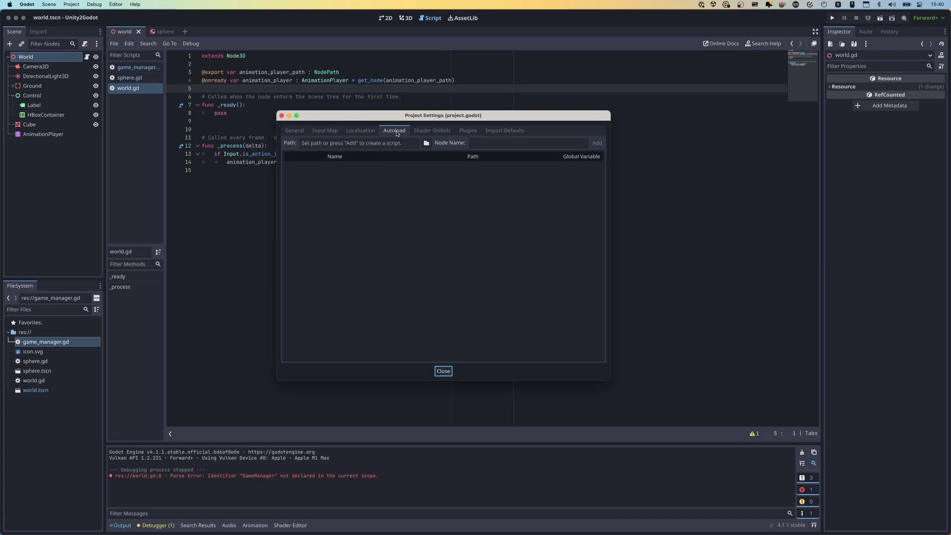
click(425, 142)
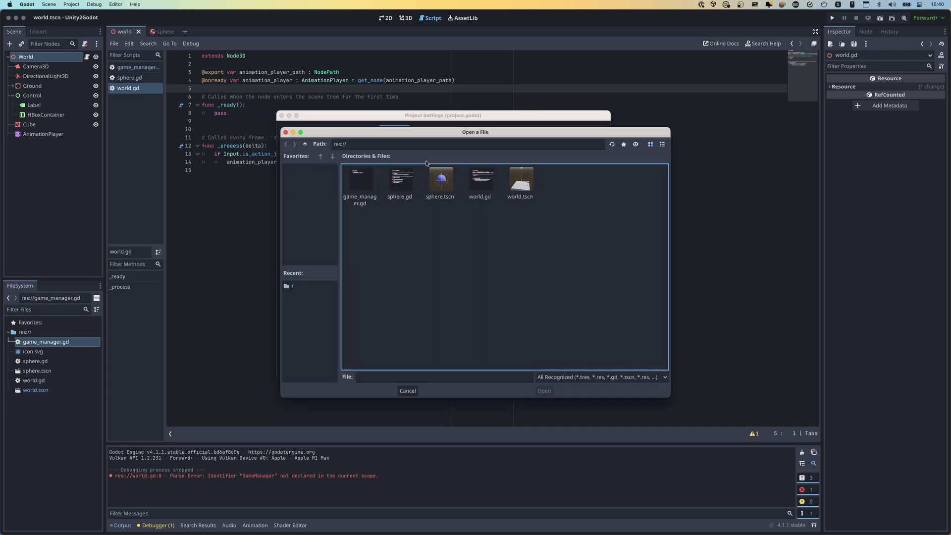
double_click(364, 188)
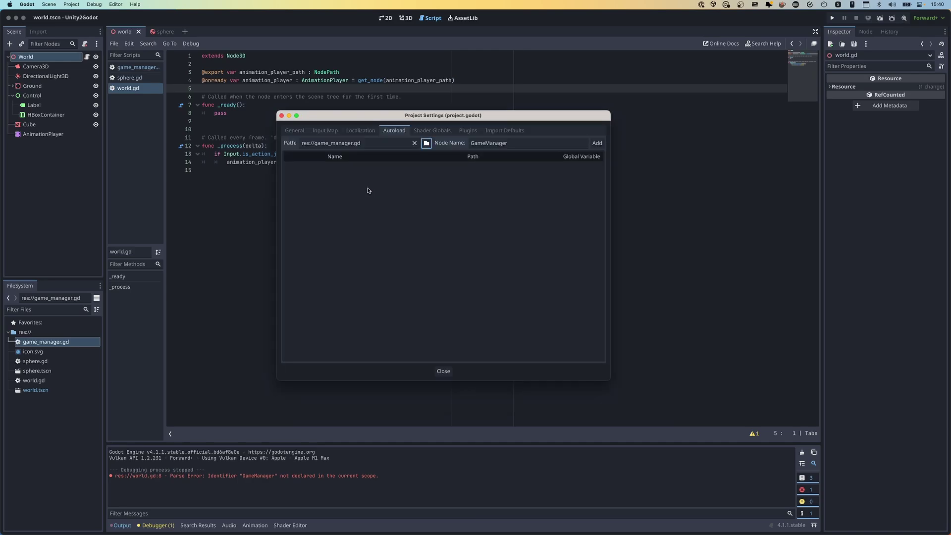
click(598, 143)
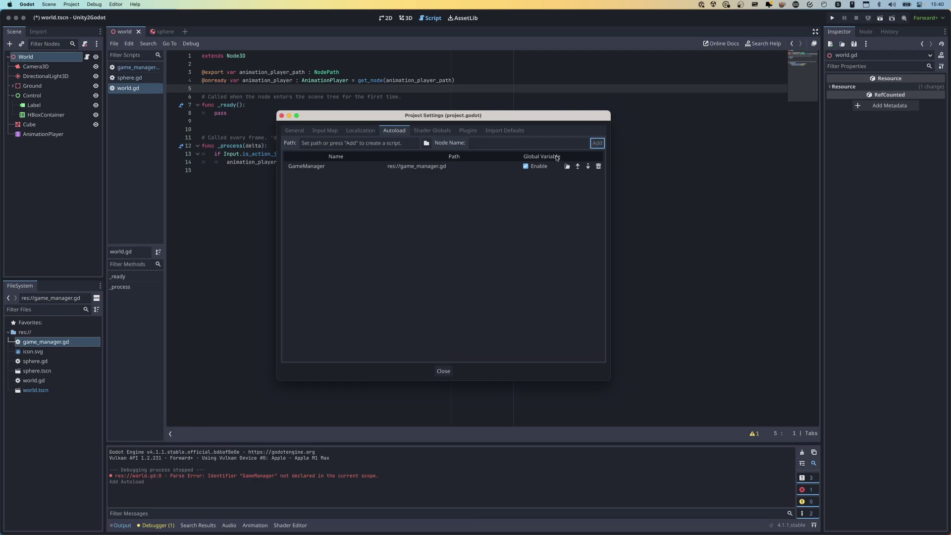
click(526, 167)
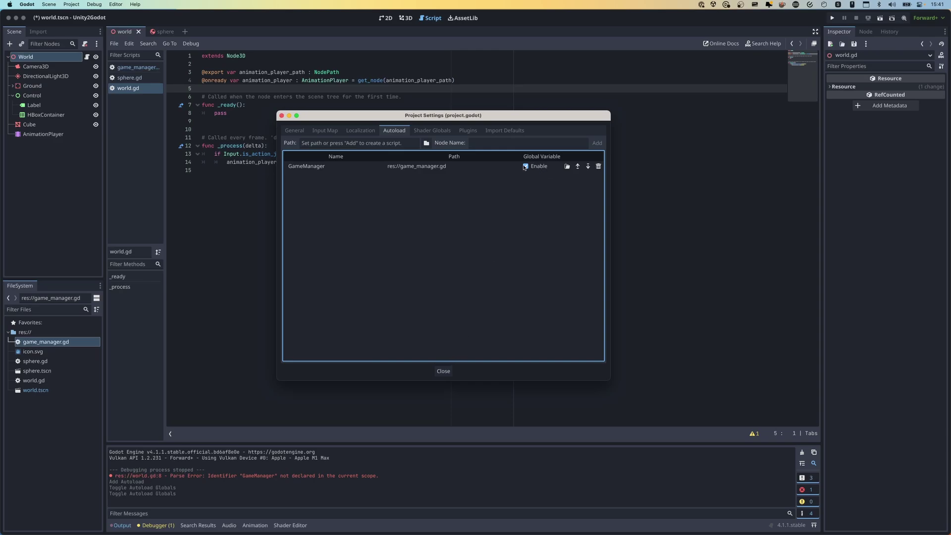
click(443, 372)
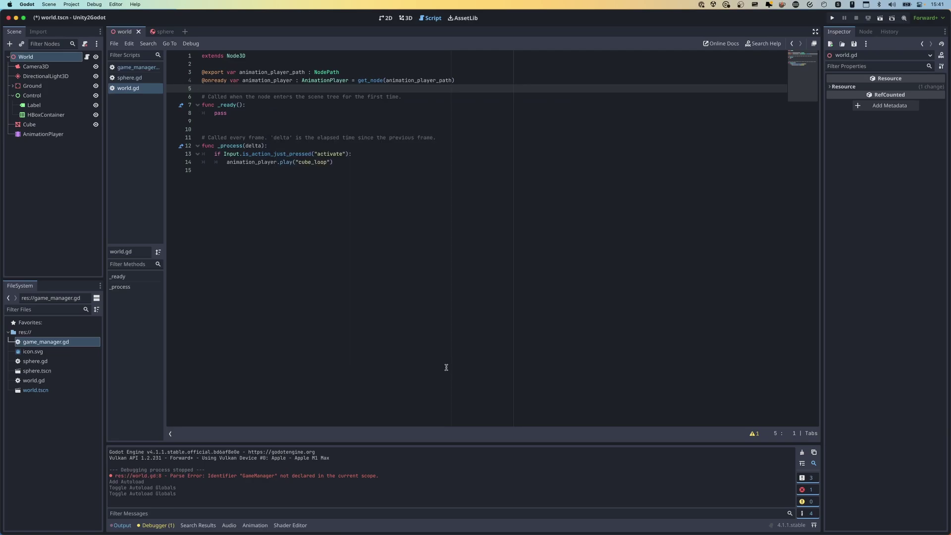
Step: Make the _ready function in world.gd call GameManager.greeting() instead of pass, and save
click(244, 110)
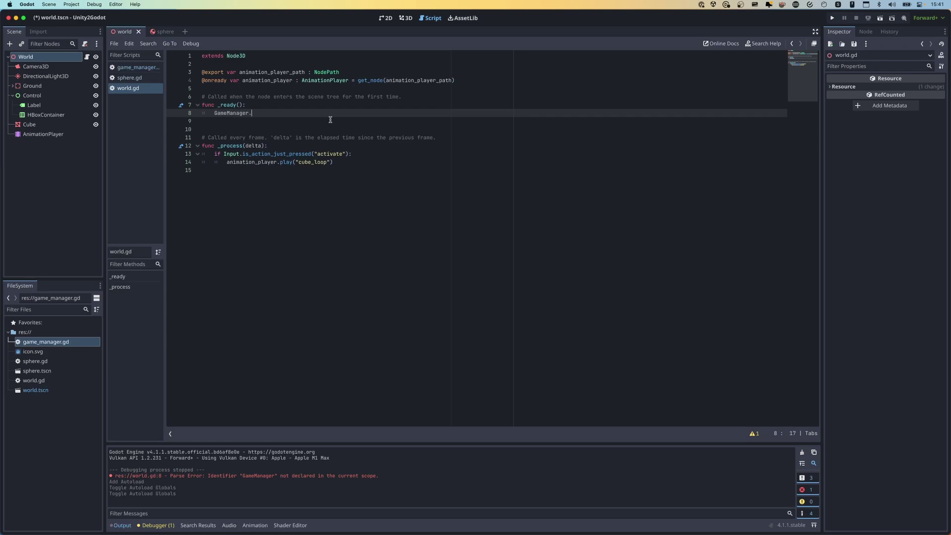
text(greet)
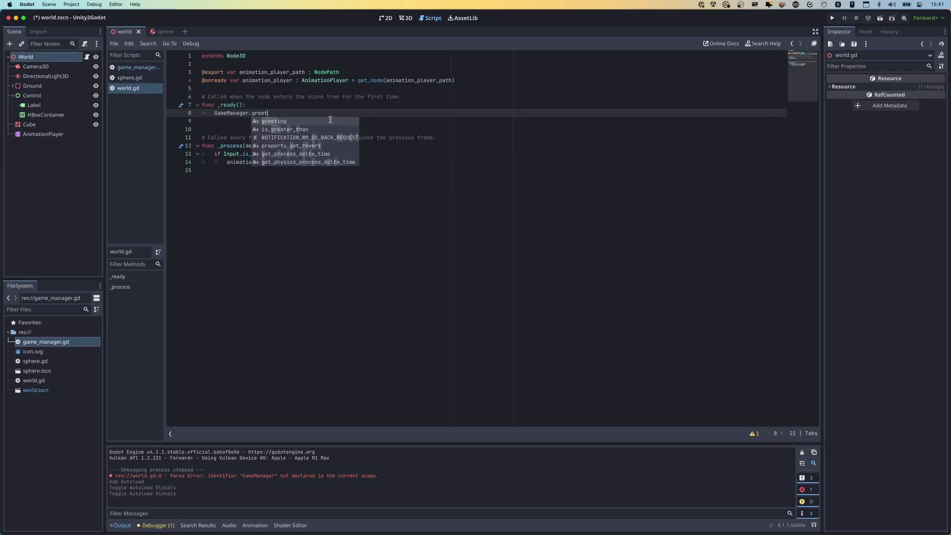
key(Return)
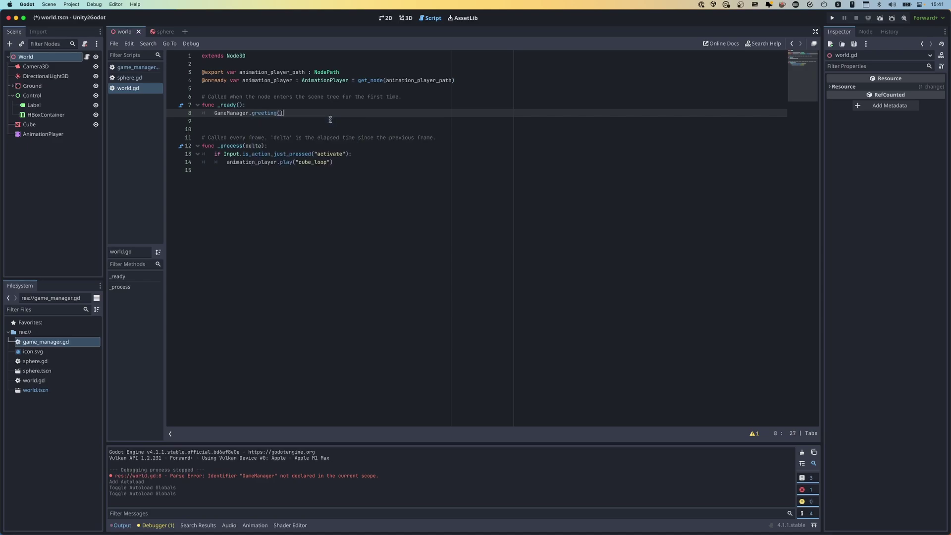
key(super+s)
Step: Run the project to test the greeting call in _ready
click(328, 127)
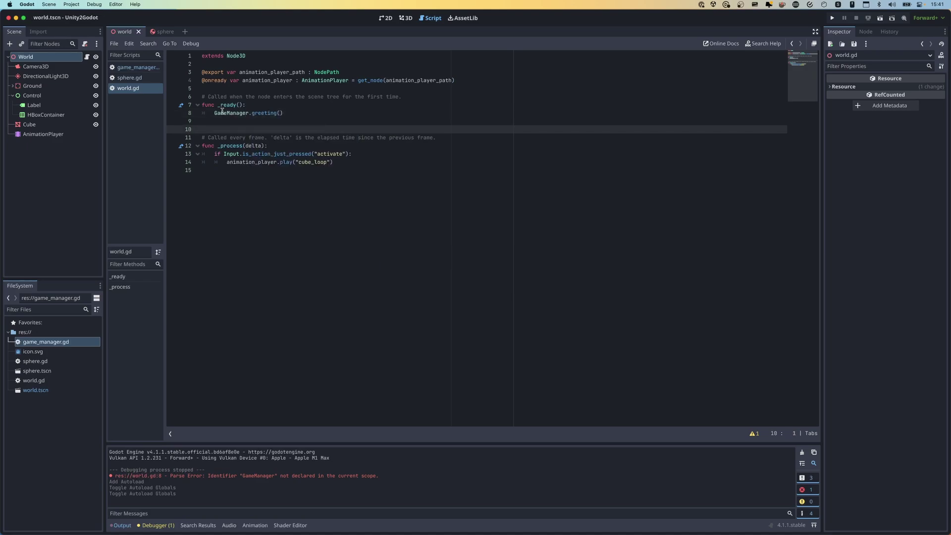
drag(202, 104, 293, 110)
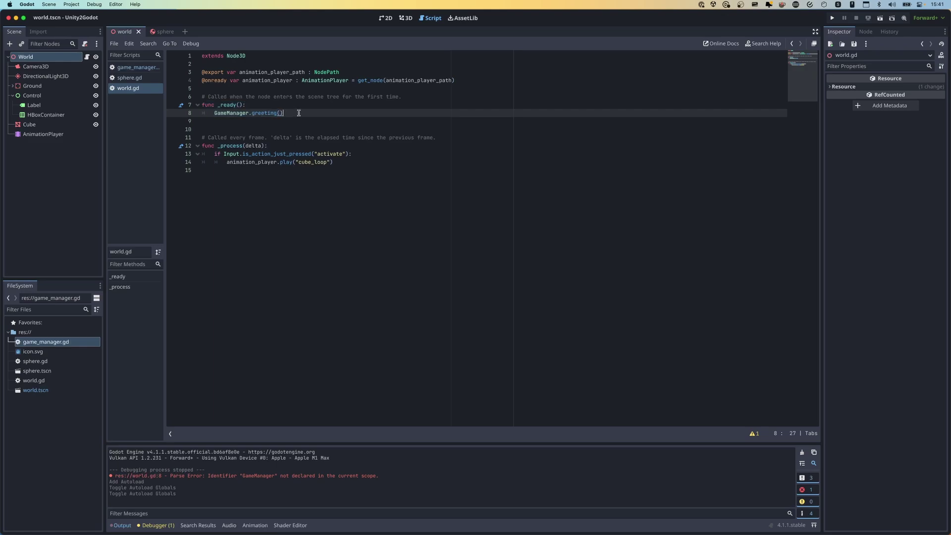
click(302, 119)
click(832, 19)
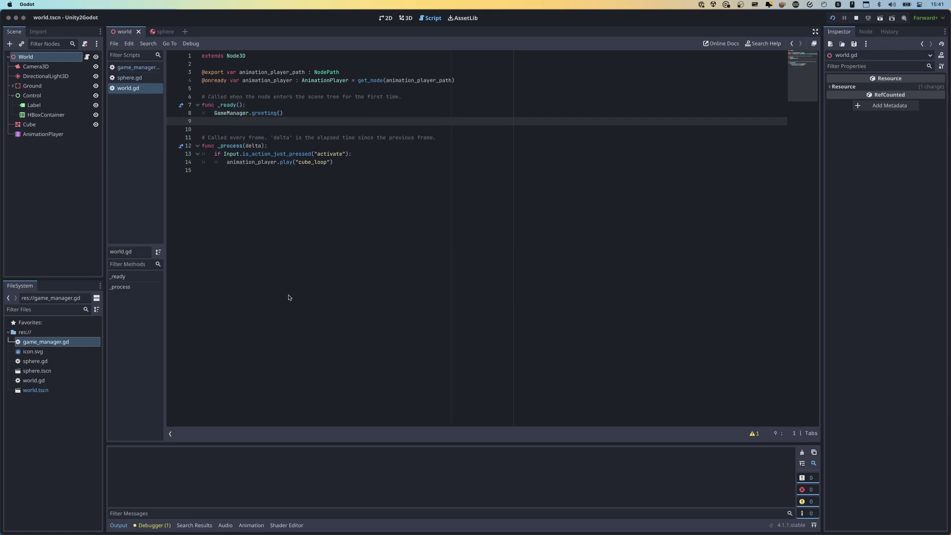
click(277, 47)
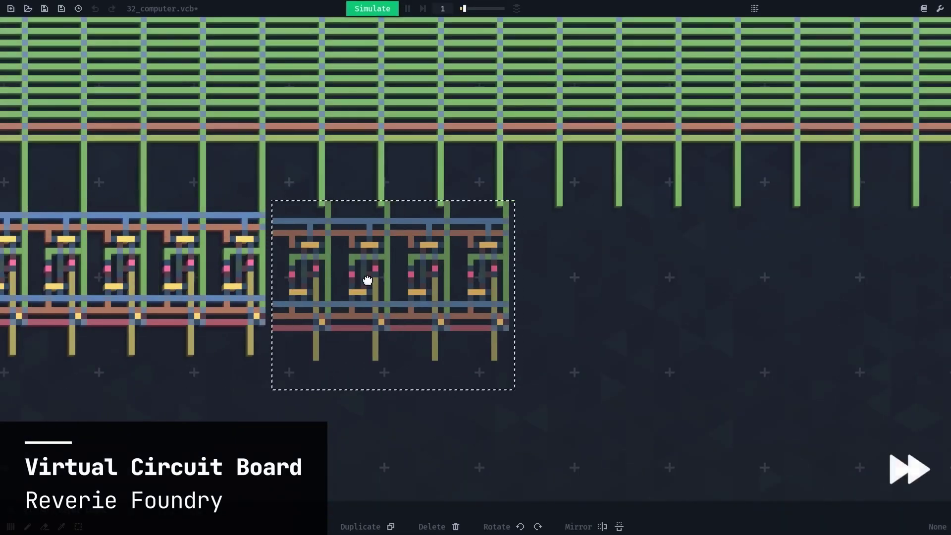
click(365, 278)
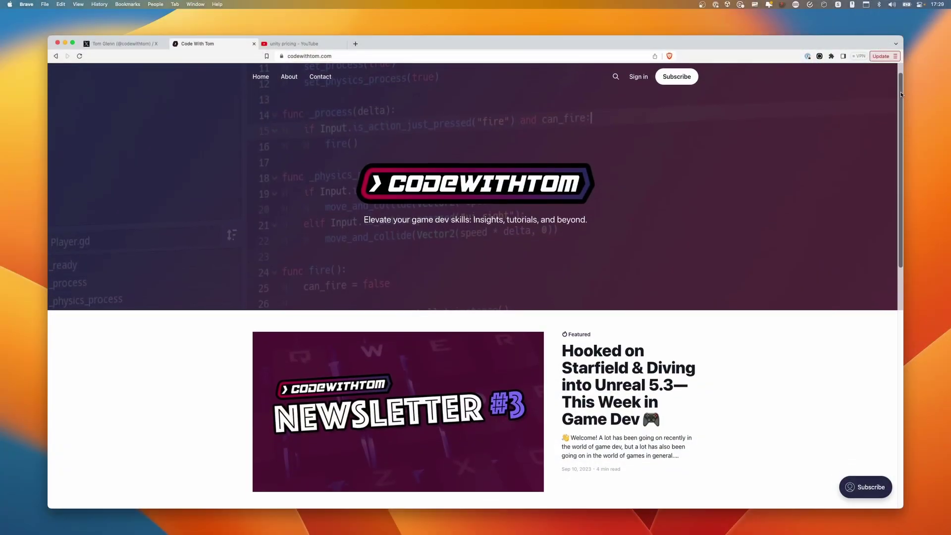
Step: Switch to the Brave browser and open the featured Newsletter #3 article on the codewithtom.com home page
drag(900, 91, 891, 207)
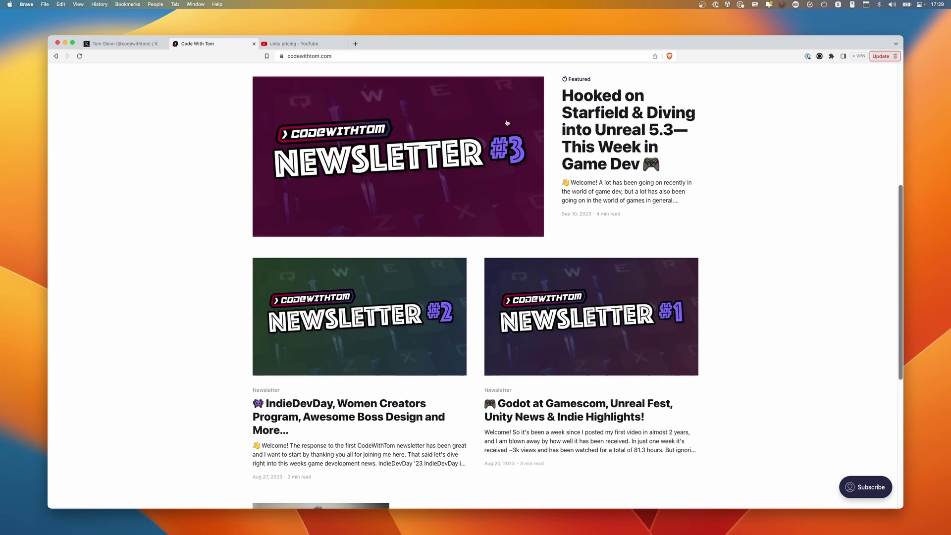
click(433, 116)
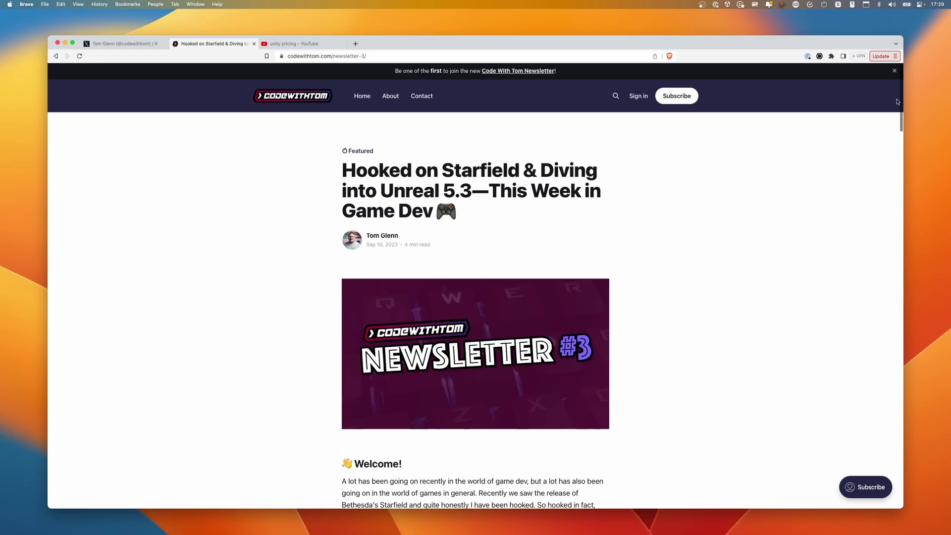